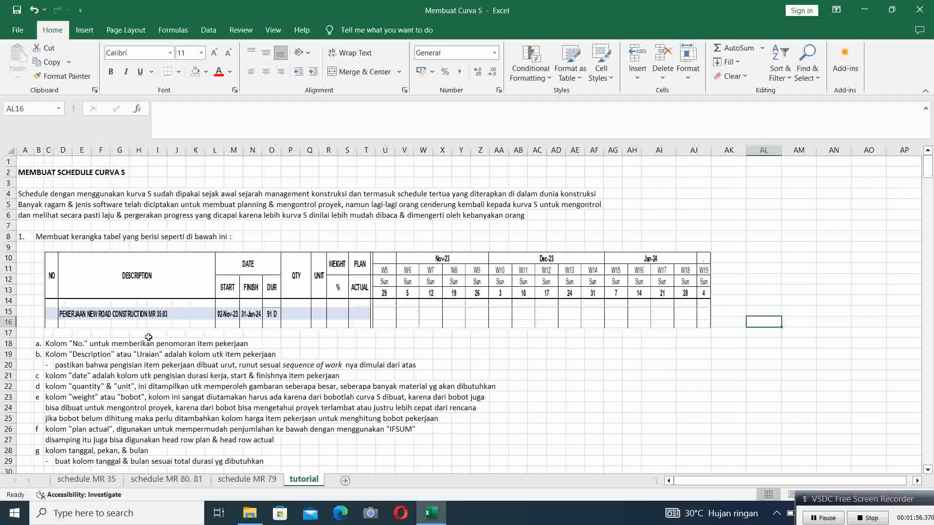
# - Read the tutorial's schedule table layout notes and the instructions for inserting a line chart and preparing its data
pyautogui.scroll(-1, 147, 321)
pyautogui.scroll(-1, 137, 333)
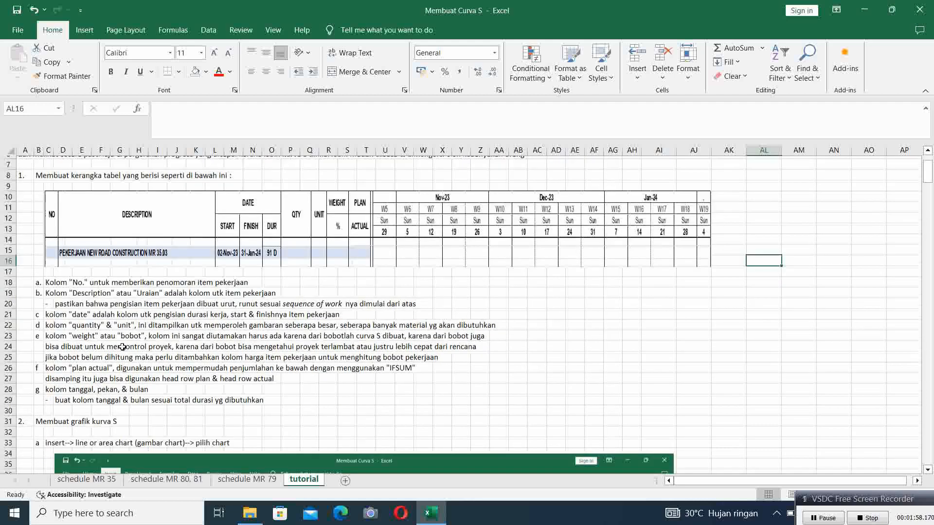
pyautogui.scroll(1, 121, 345)
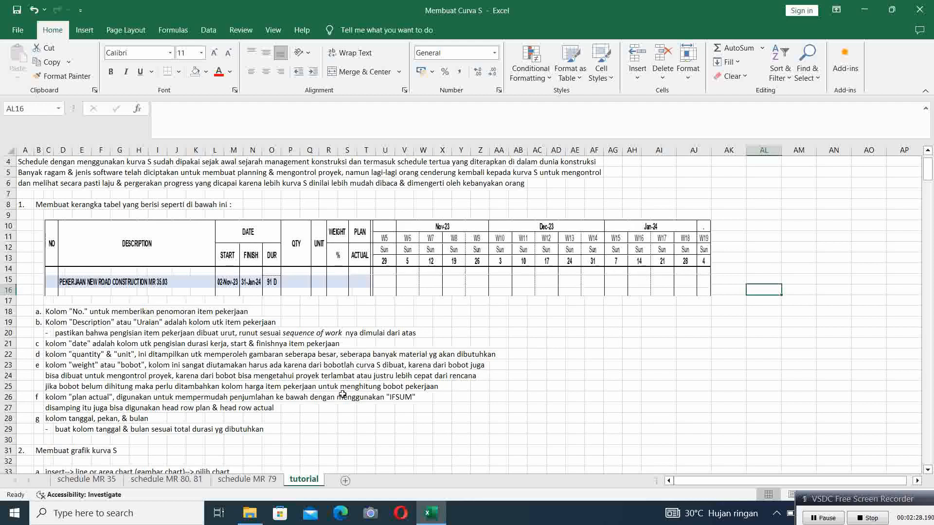
pyautogui.scroll(-4, 195, 421)
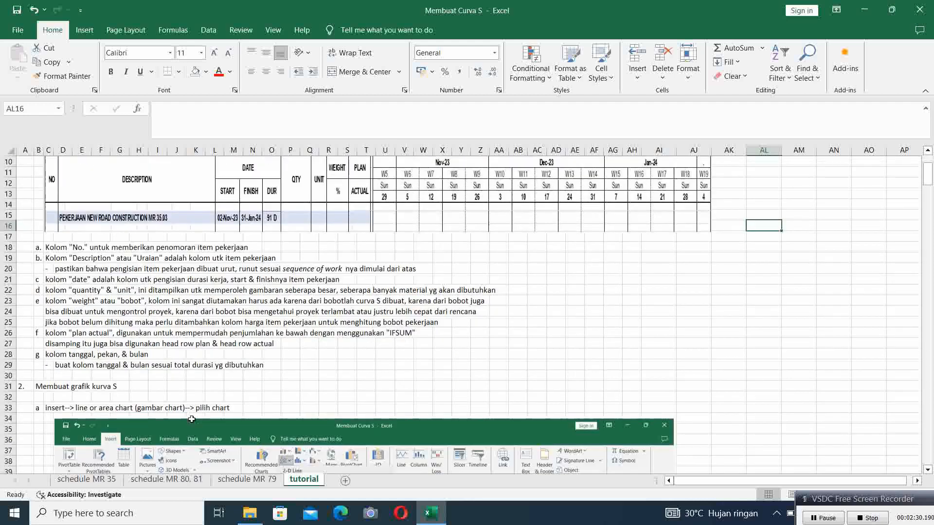
pyautogui.scroll(-5, 191, 422)
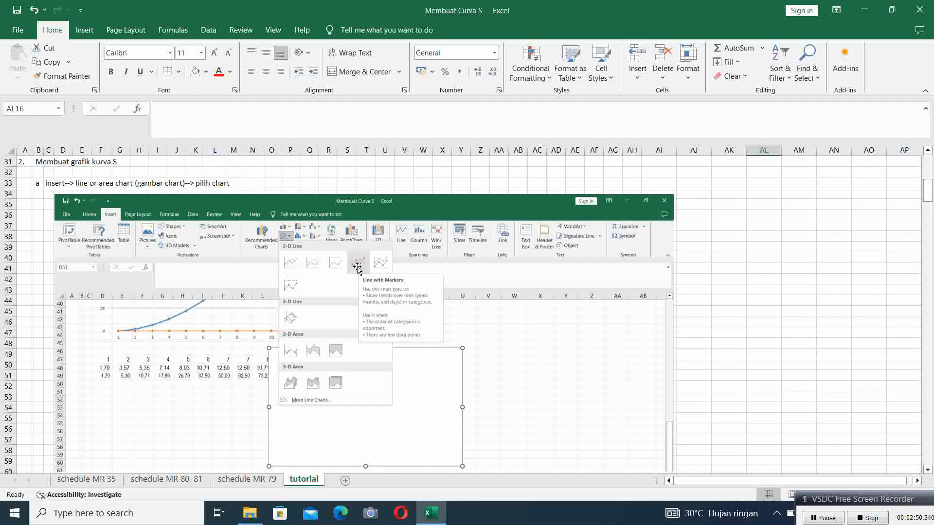
pyautogui.scroll(-2, 358, 267)
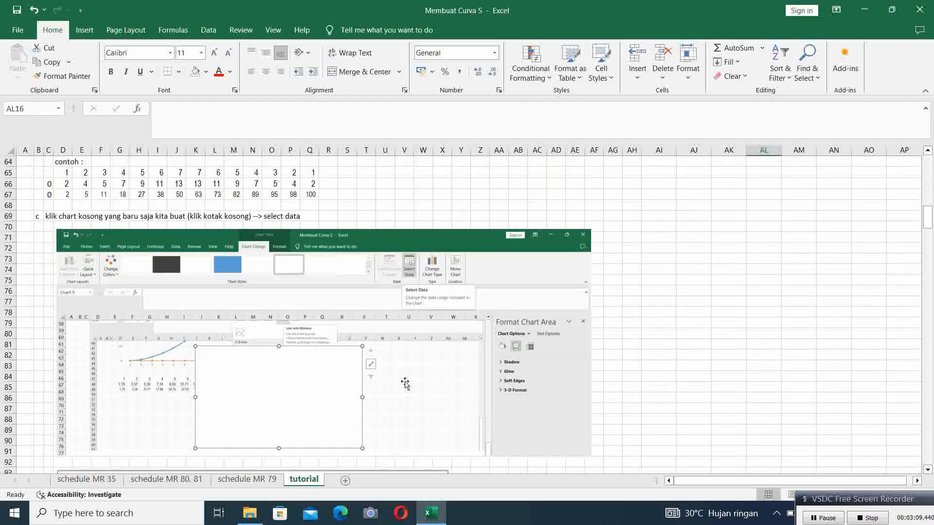
pyautogui.scroll(-1, 406, 384)
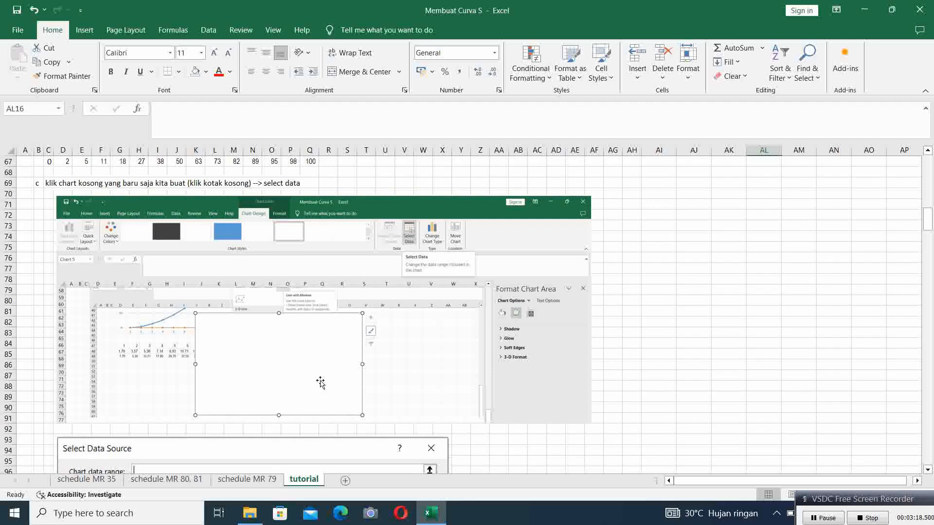
pyautogui.scroll(2, 319, 383)
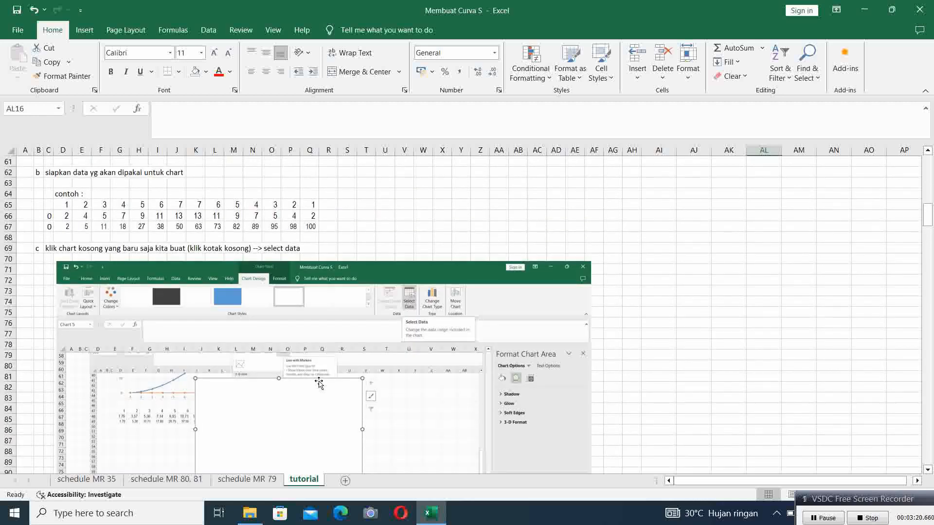
pyautogui.scroll(-1, 360, 342)
pyautogui.scroll(1, 315, 339)
# - Study the illustrated instructions on selecting chart data, adding the Actual series and making the chart area transparent
pyautogui.scroll(-9, 282, 343)
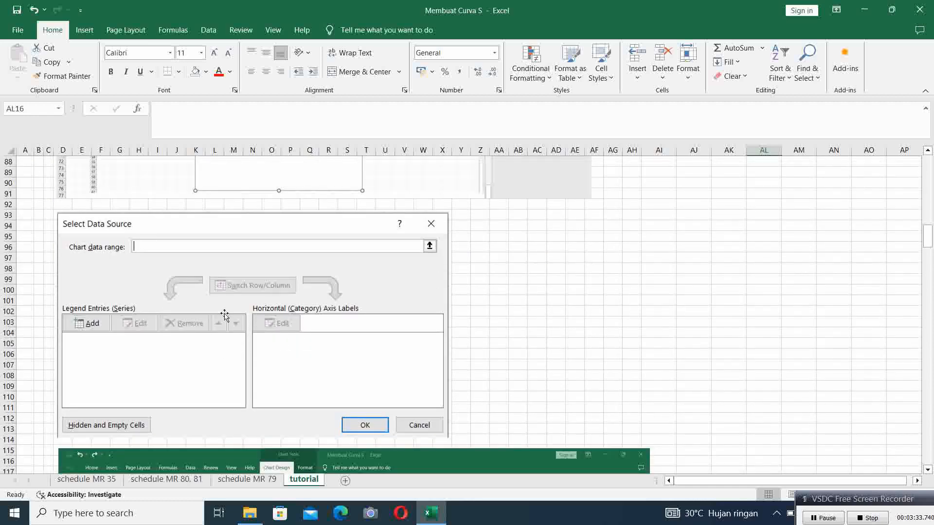
pyautogui.scroll(-10, 291, 330)
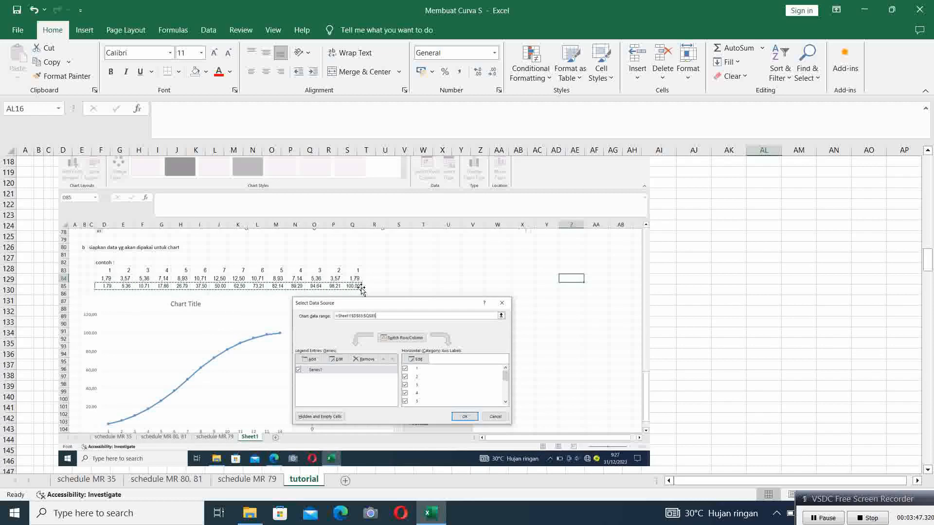
pyautogui.scroll(-2, 364, 329)
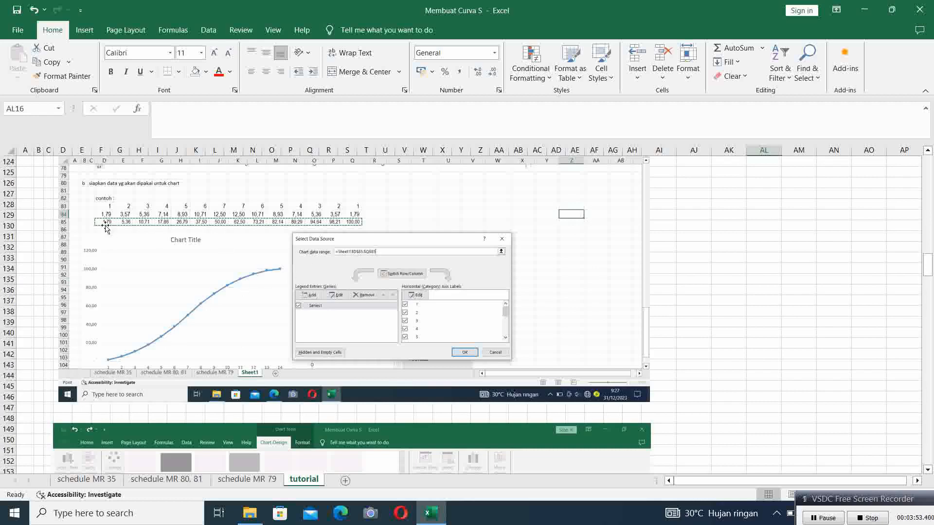
pyautogui.scroll(-10, 353, 296)
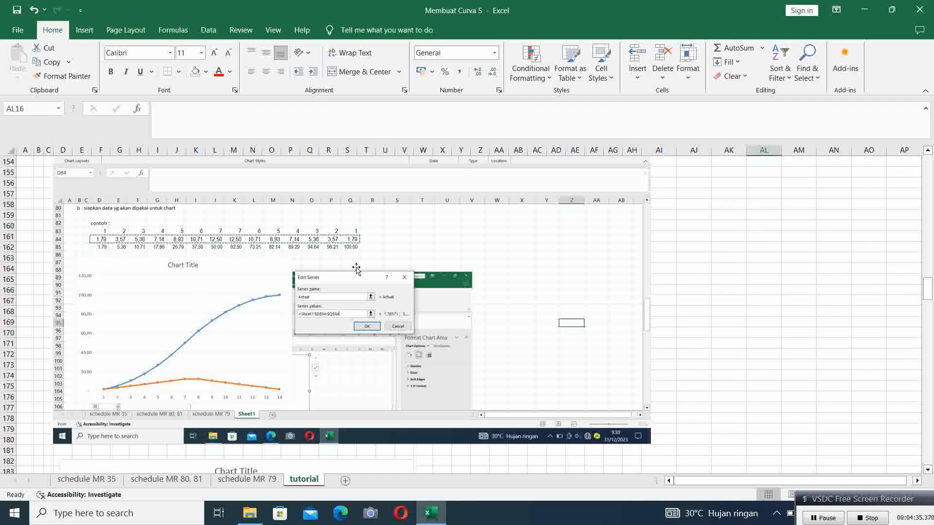
pyautogui.scroll(-5, 336, 301)
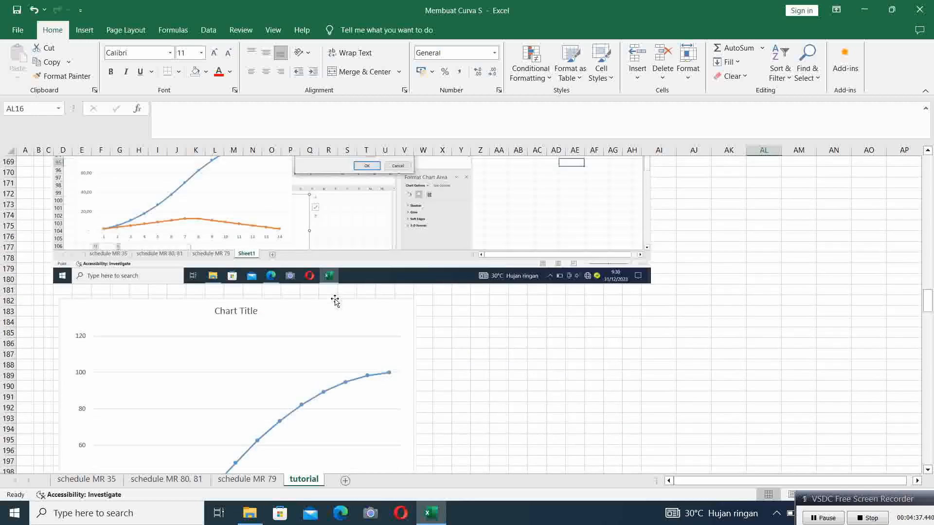
pyautogui.scroll(-5, 335, 301)
pyautogui.scroll(1, 335, 301)
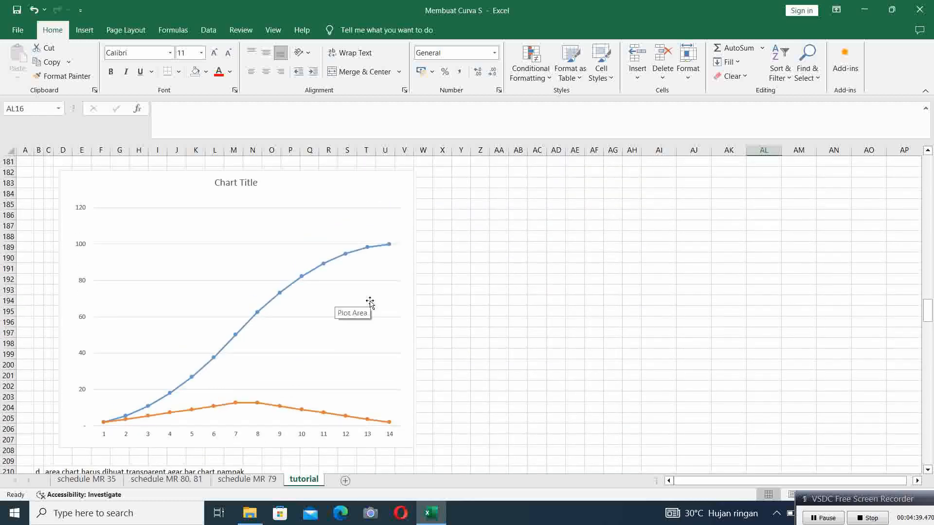
pyautogui.scroll(-10, 281, 362)
pyautogui.scroll(-1, 282, 361)
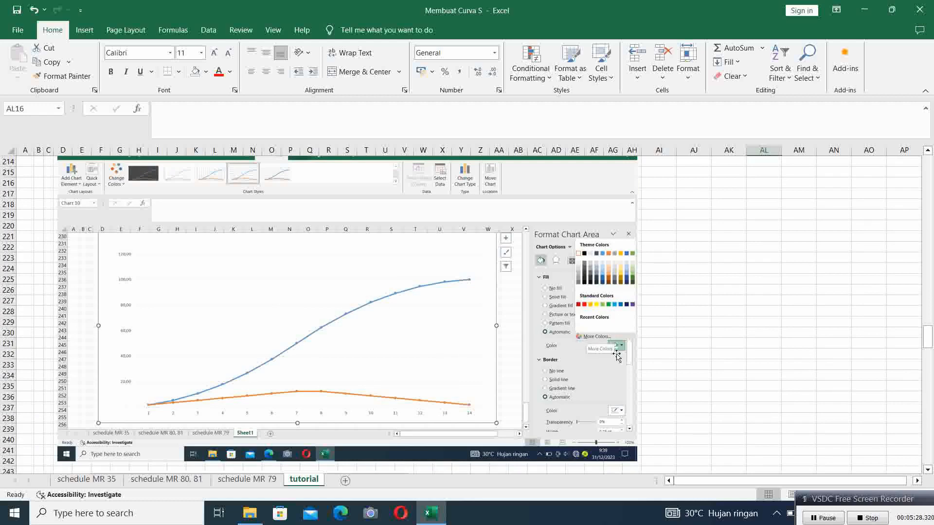
pyautogui.scroll(-6, 594, 352)
# - Review section 3's arithmetic-series formulas for progress per duration unit and the Sn and n inputs of the 14-week example
pyautogui.scroll(-11, 594, 352)
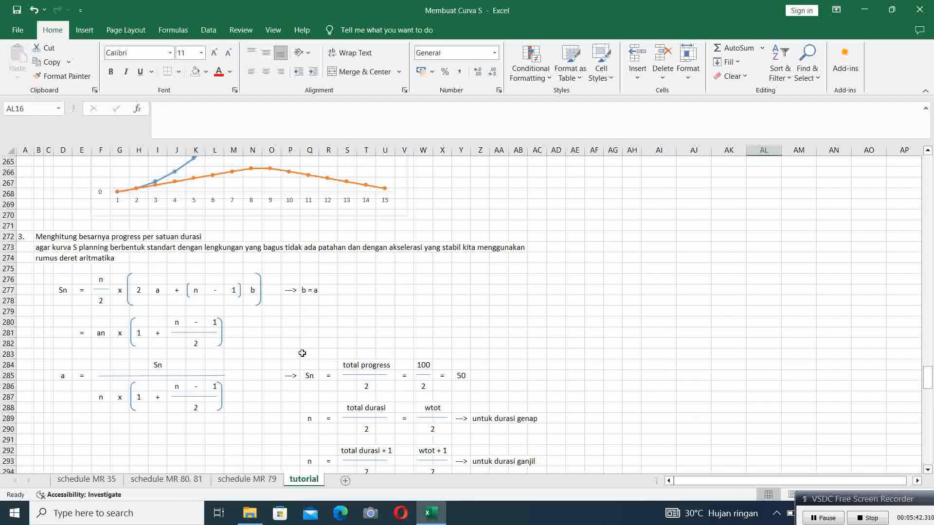
pyautogui.scroll(-4, 302, 354)
pyautogui.scroll(4, 302, 353)
pyautogui.scroll(-1, 329, 311)
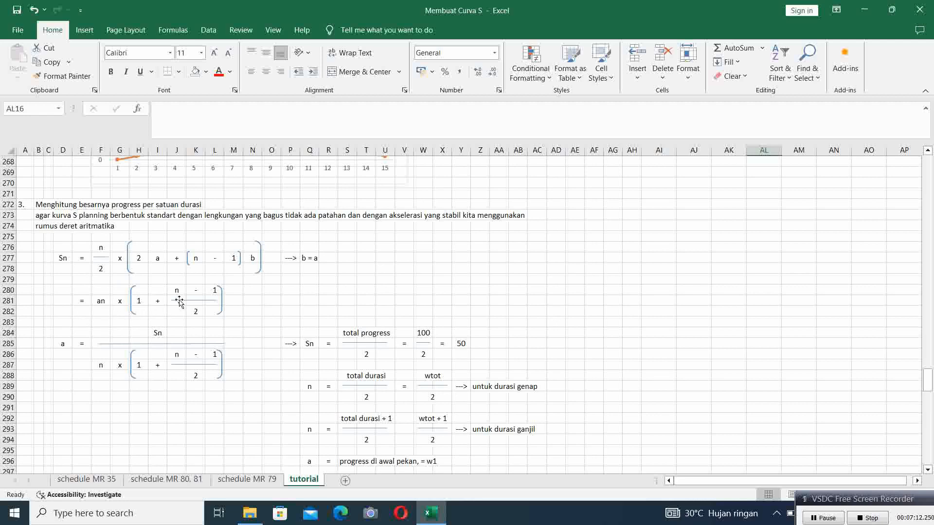
pyautogui.scroll(-2, 51, 293)
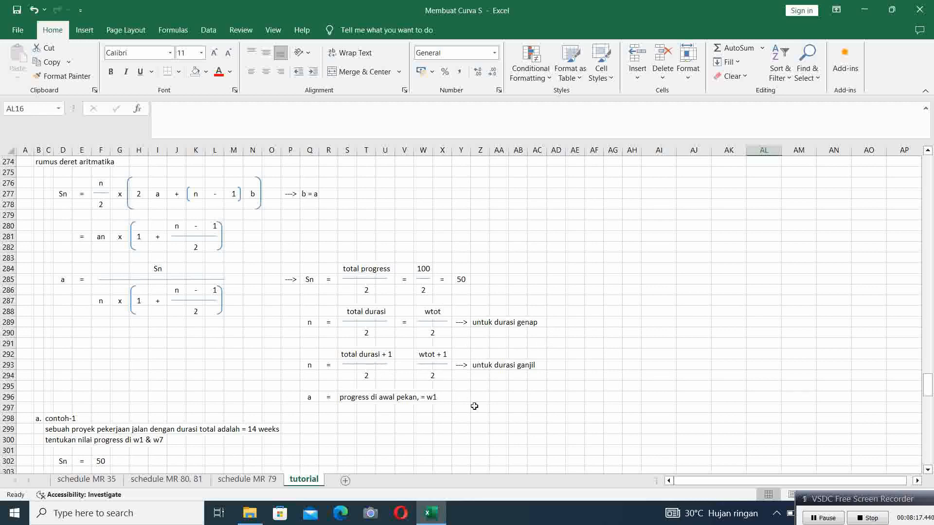
pyautogui.scroll(-2, 475, 406)
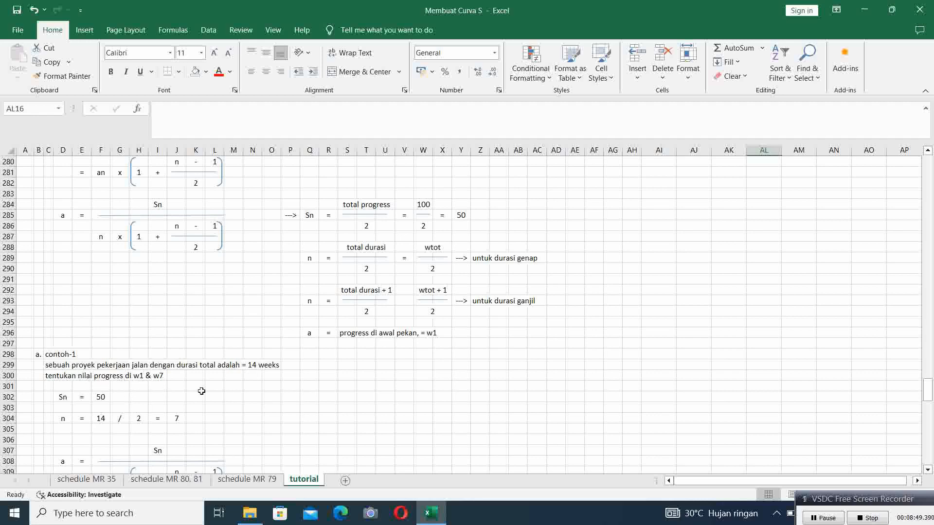
pyautogui.scroll(-2, 200, 391)
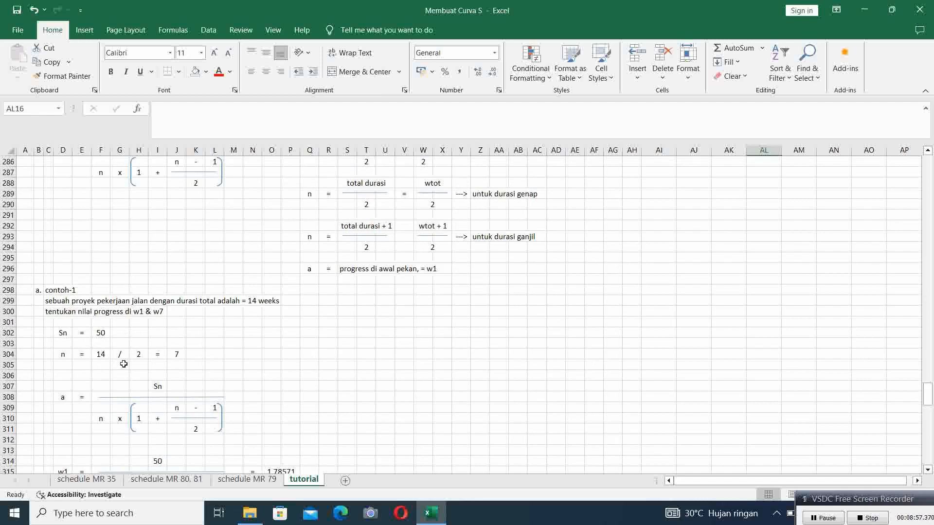
pyautogui.scroll(1, 61, 388)
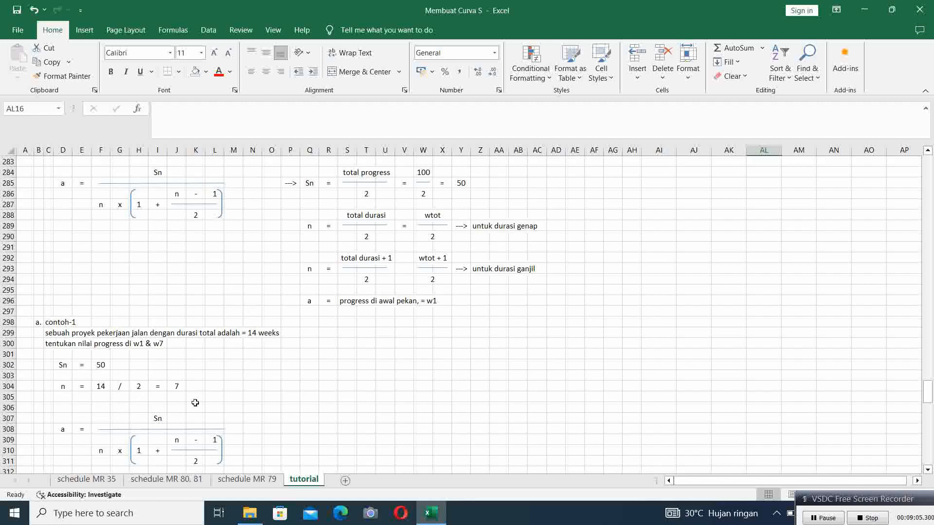
# - Examine the w1, w7 and w8 calculations in the 14-week example, the w7 result formula, and the peak-progress notes
pyautogui.scroll(-4, 195, 403)
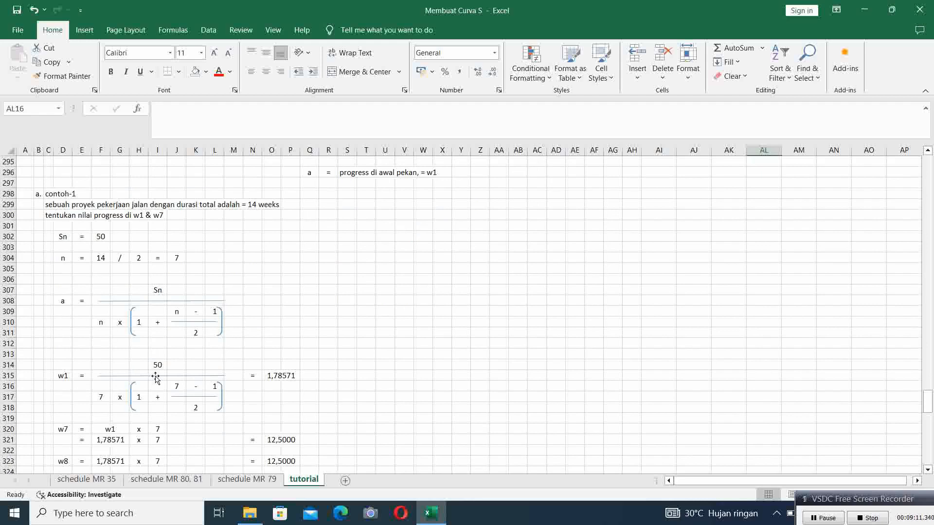
pyautogui.scroll(-2, 154, 379)
pyautogui.scroll(2, 111, 330)
pyautogui.scroll(-1, 296, 386)
pyautogui.scroll(1, 294, 385)
pyautogui.scroll(-2, 228, 336)
pyautogui.scroll(-2, 230, 338)
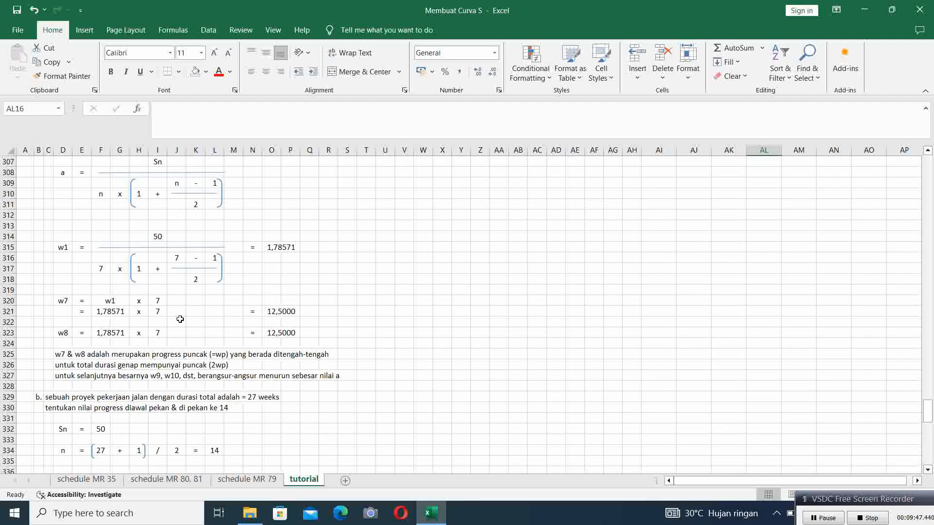
pyautogui.click(286, 312)
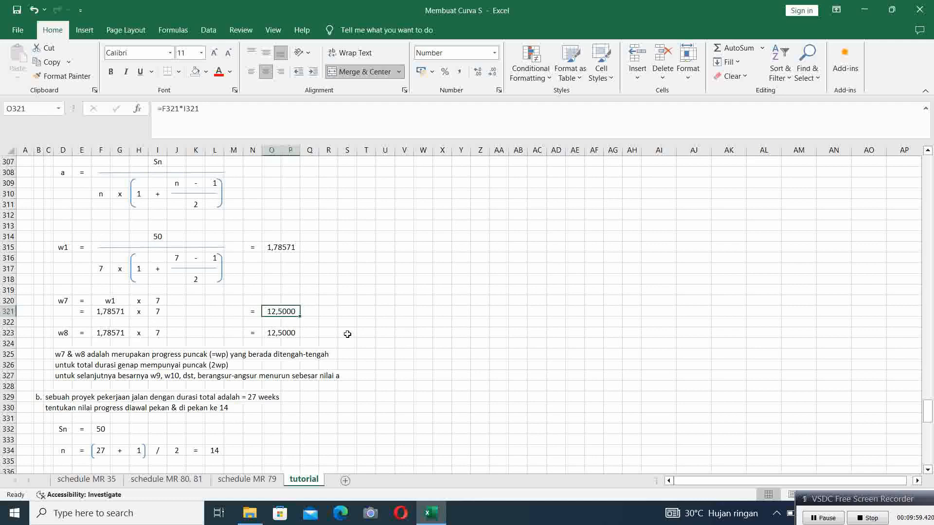
pyautogui.scroll(-1, 347, 334)
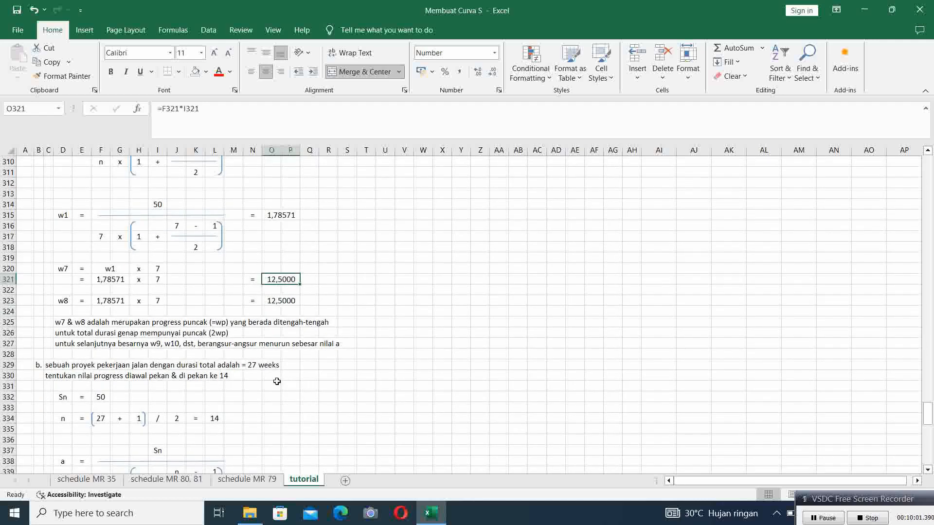
pyautogui.scroll(3, 162, 339)
pyautogui.scroll(-2, 162, 339)
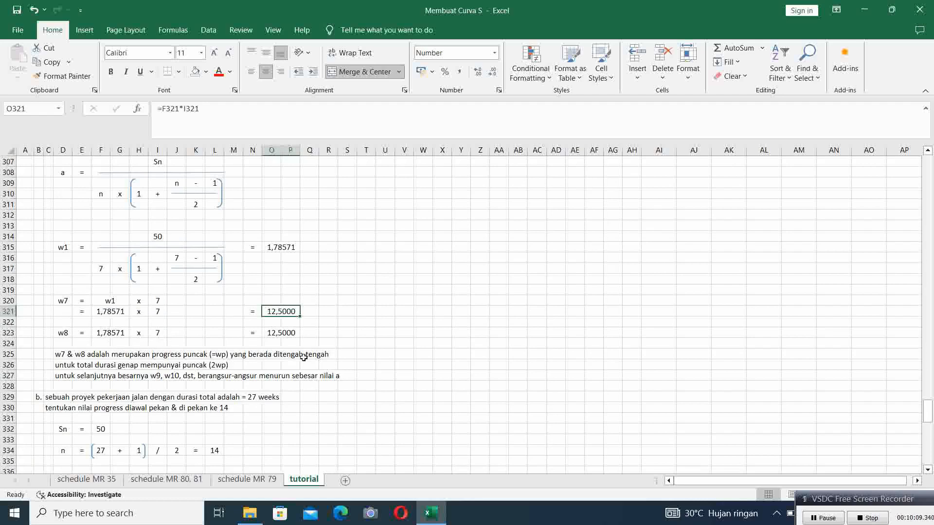
pyautogui.scroll(2, 217, 382)
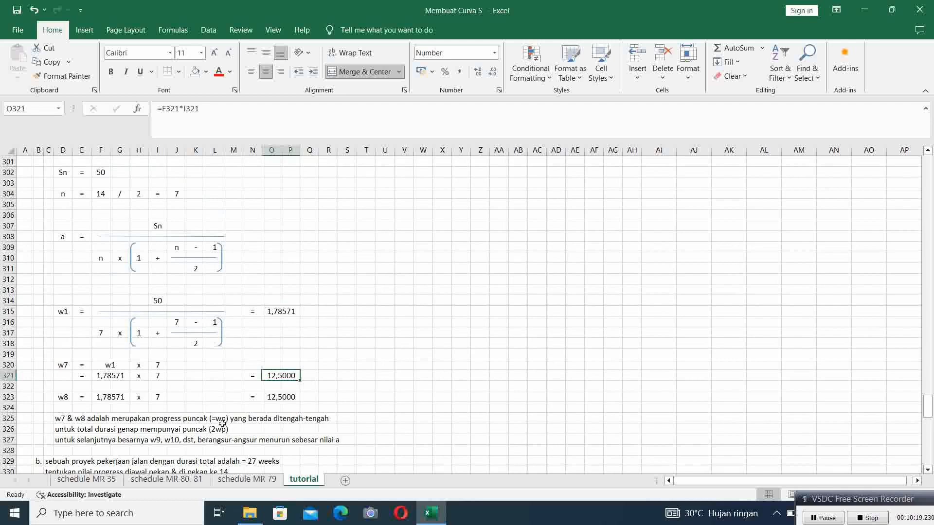
pyautogui.scroll(-2, 326, 397)
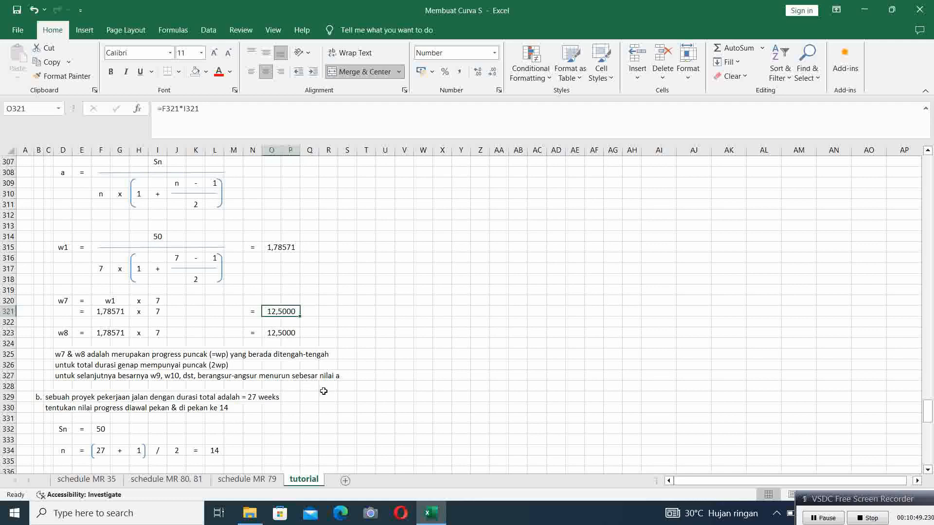
# - Revise the 27-week example's question in C330 to read "tentukan nilai progress diawal pekan & di pekan ke 13 & w14"
pyautogui.scroll(-4, 316, 382)
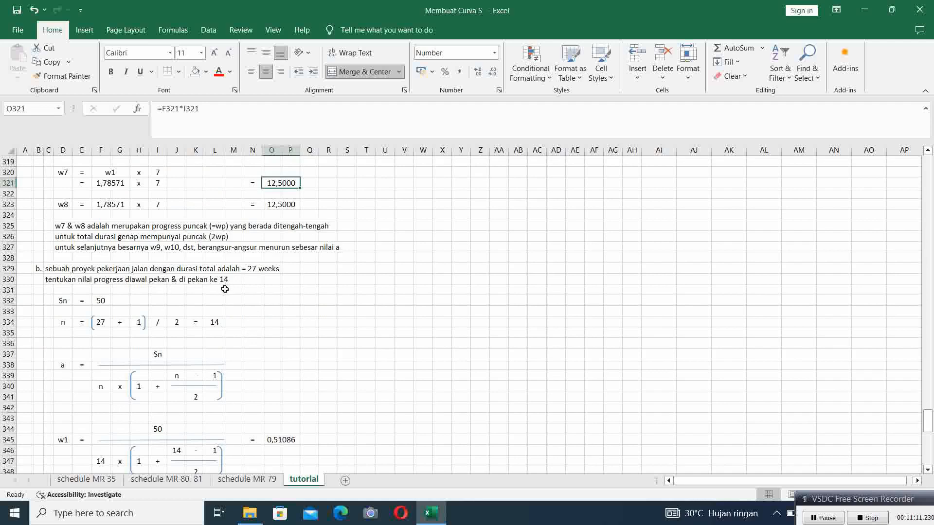
pyautogui.scroll(-2, 225, 288)
pyautogui.scroll(2, 224, 289)
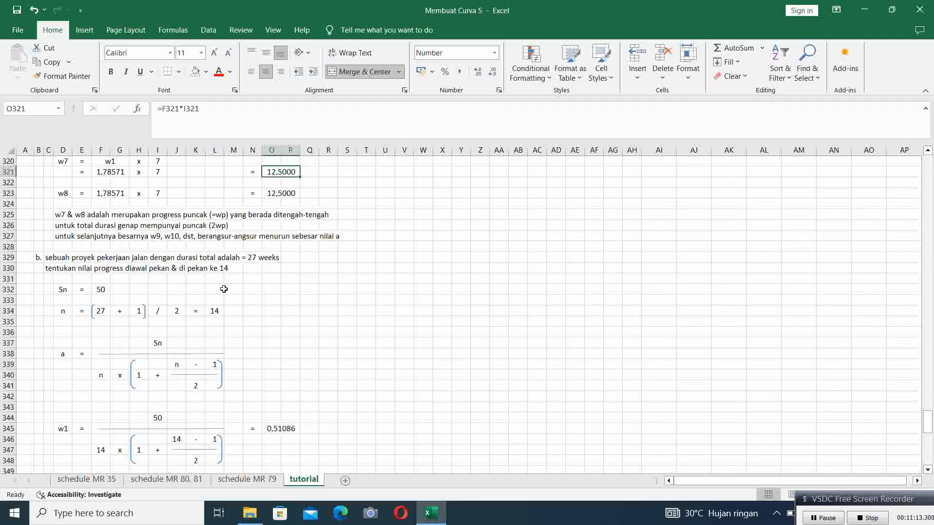
pyautogui.click(51, 279)
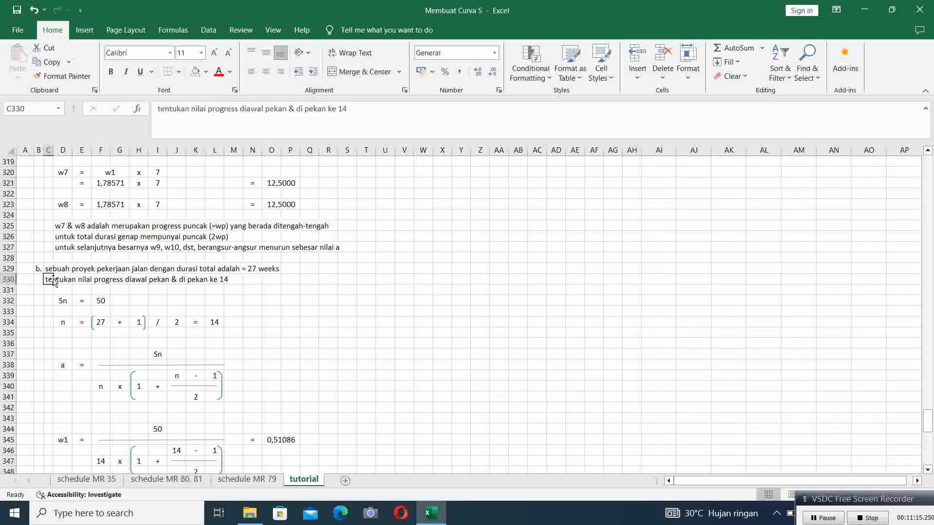
pyautogui.click(345, 108)
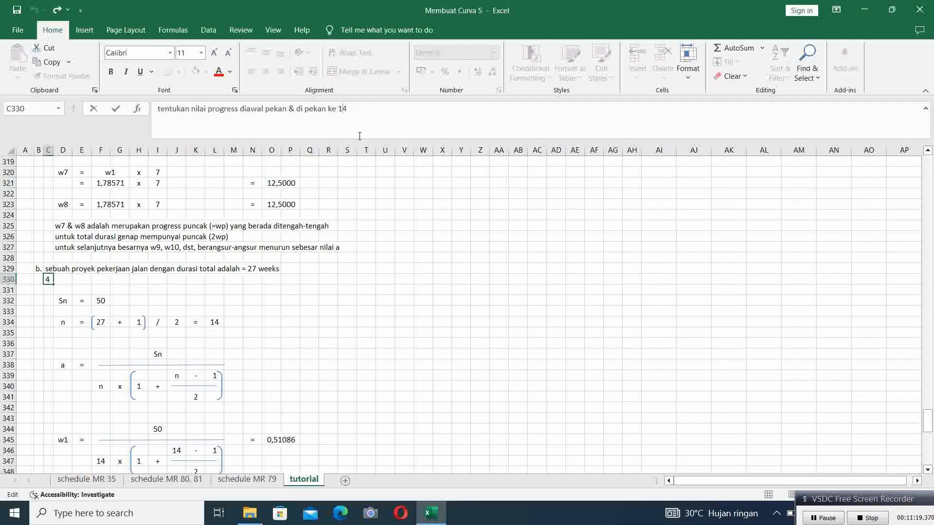
pyautogui.press('Delete')
pyautogui.write('3')
pyautogui.write('& w14')
pyautogui.press('Return')
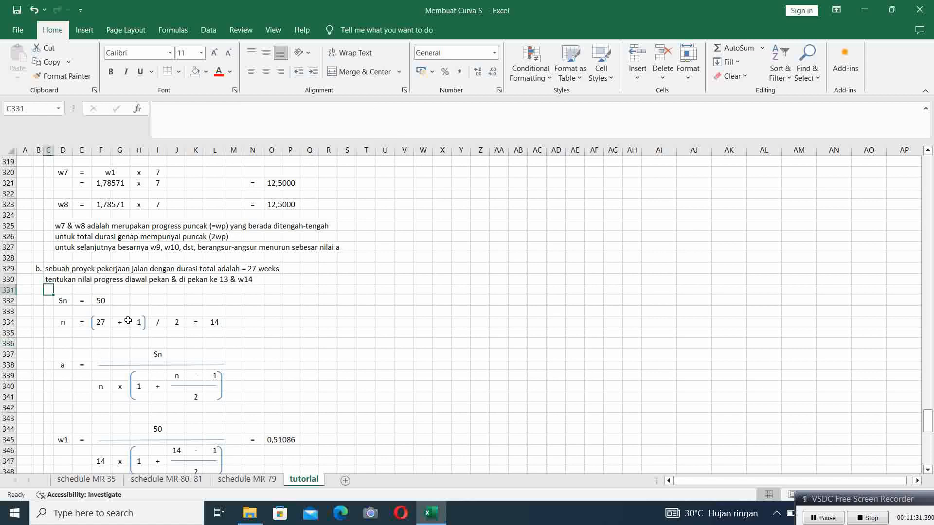
# - Inspect the formula behind the n result in the 27-week example
pyautogui.scroll(-2, 151, 326)
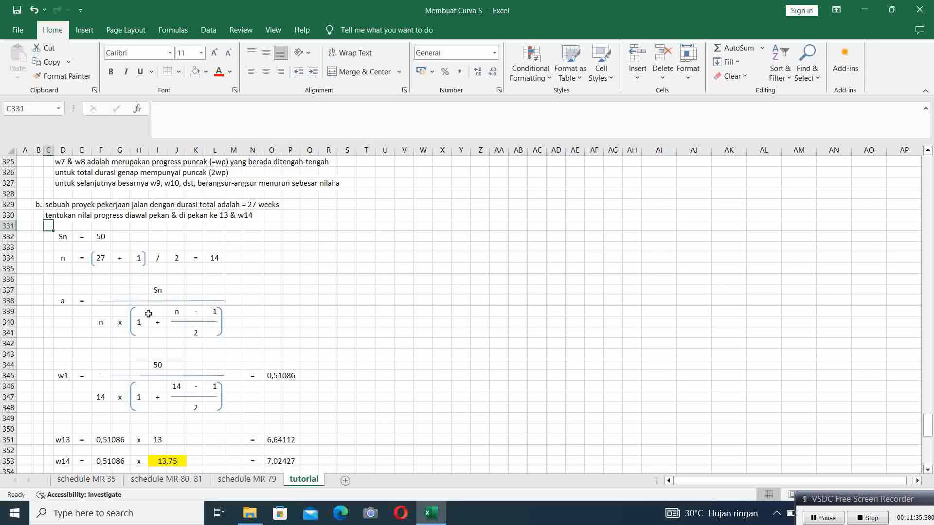
pyautogui.scroll(-1, 148, 313)
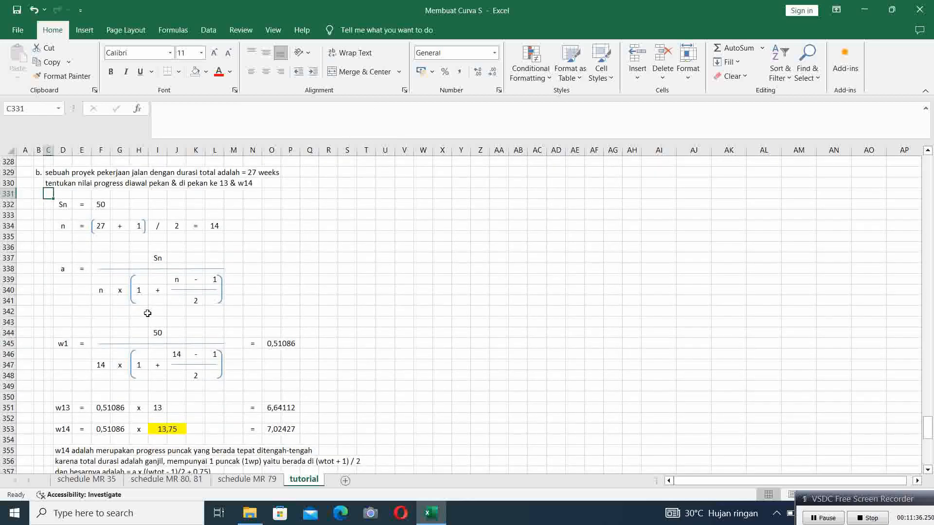
pyautogui.click(222, 227)
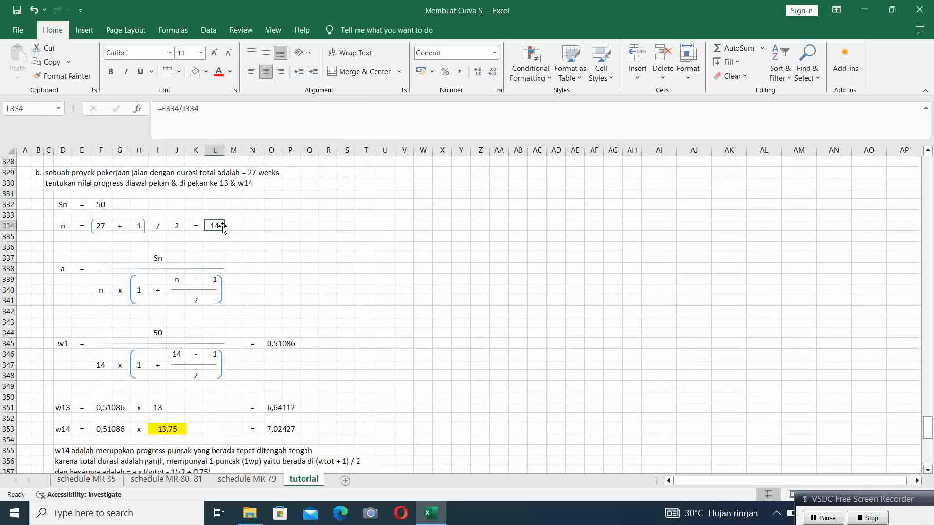
# - Inspect the Sn input and the w1 result formula in the 27-week example
pyautogui.click(102, 203)
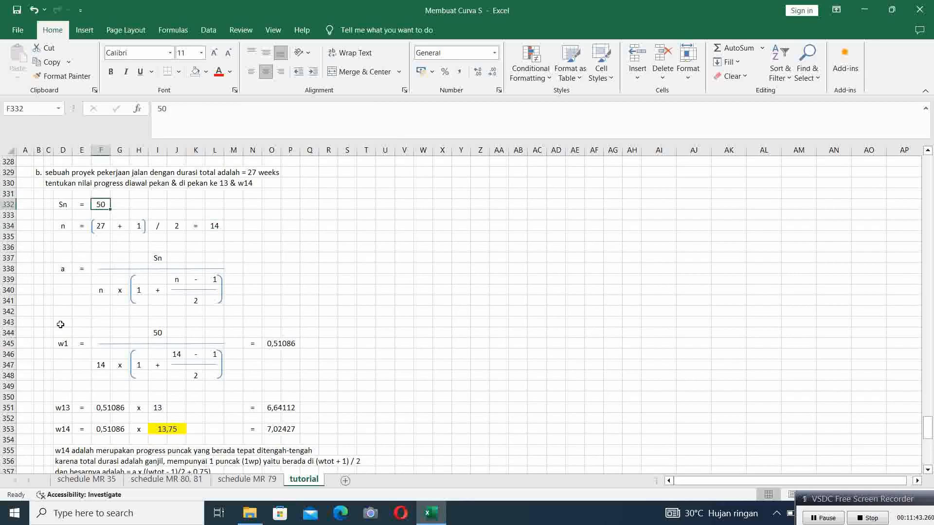
pyautogui.click(267, 345)
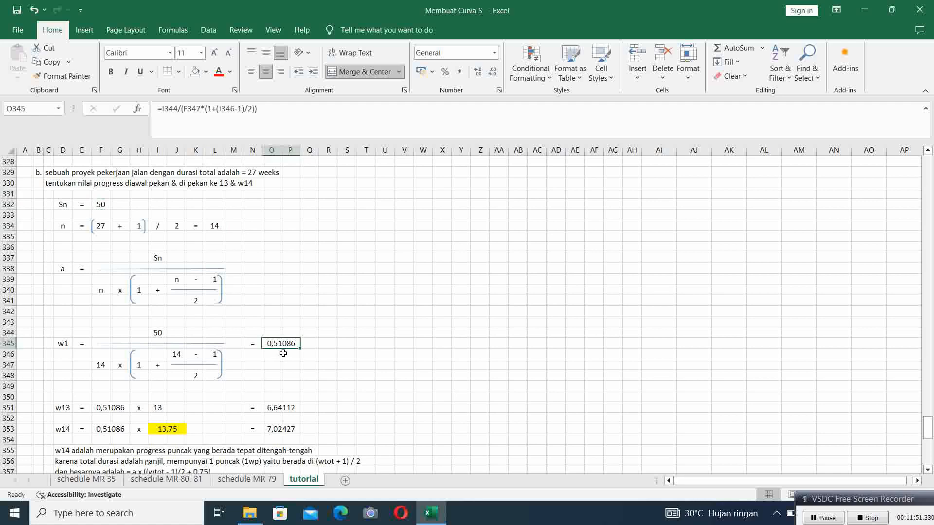
pyautogui.scroll(-3, 313, 366)
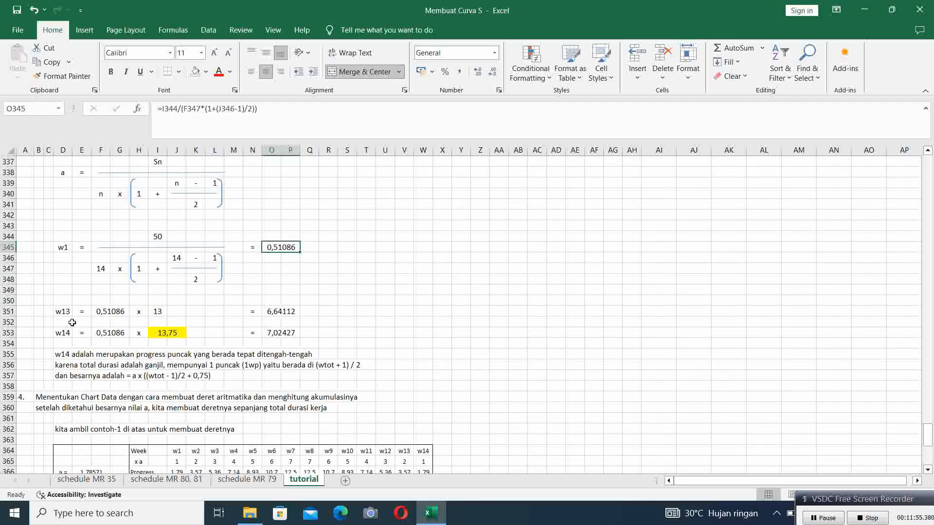
pyautogui.scroll(1, 61, 317)
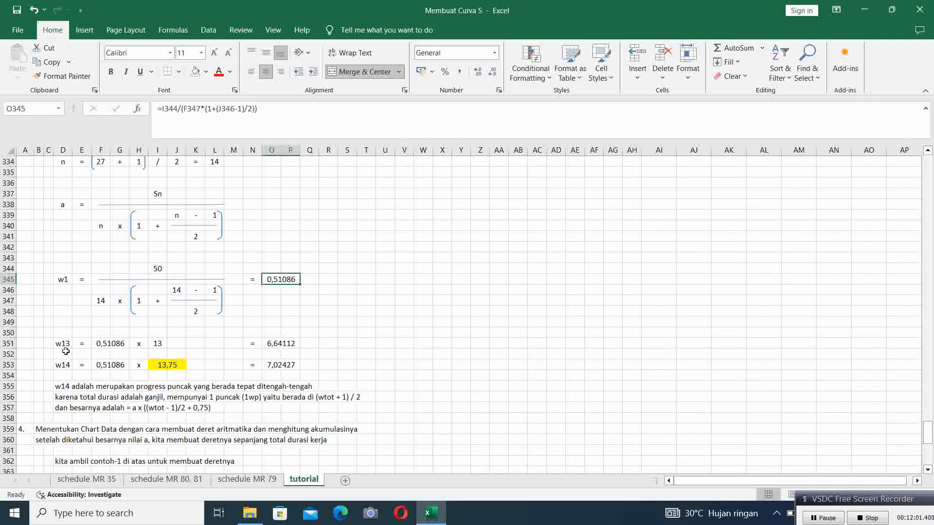
pyautogui.scroll(4, 66, 350)
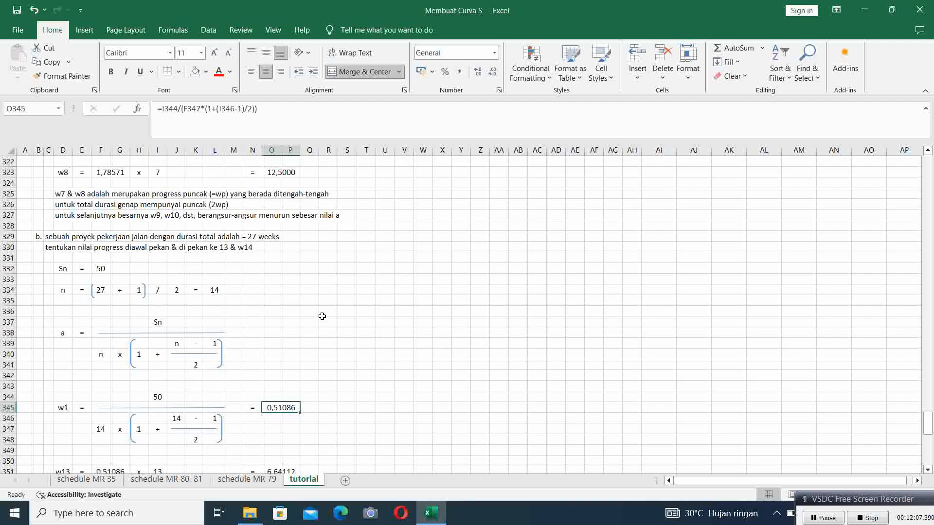
pyautogui.scroll(-2, 322, 317)
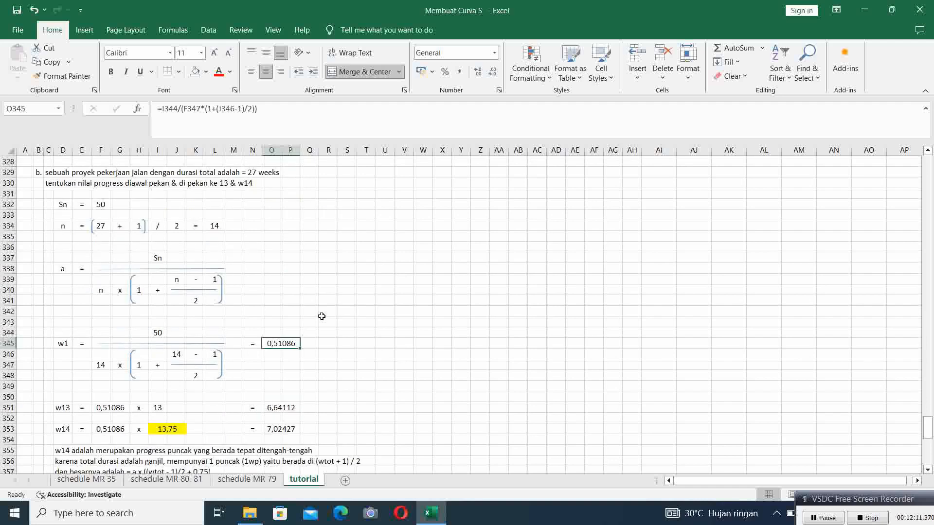
pyautogui.scroll(-2, 321, 316)
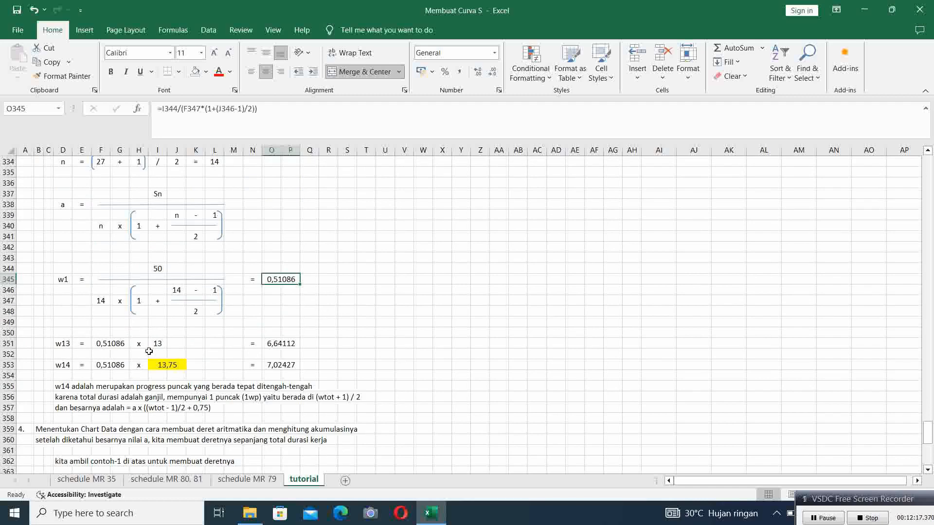
# - Examine the w13 and w14 result formulas in the 27-week example, including w14's base value and highlighted multiplier, against the peak-progress notes
pyautogui.click(267, 344)
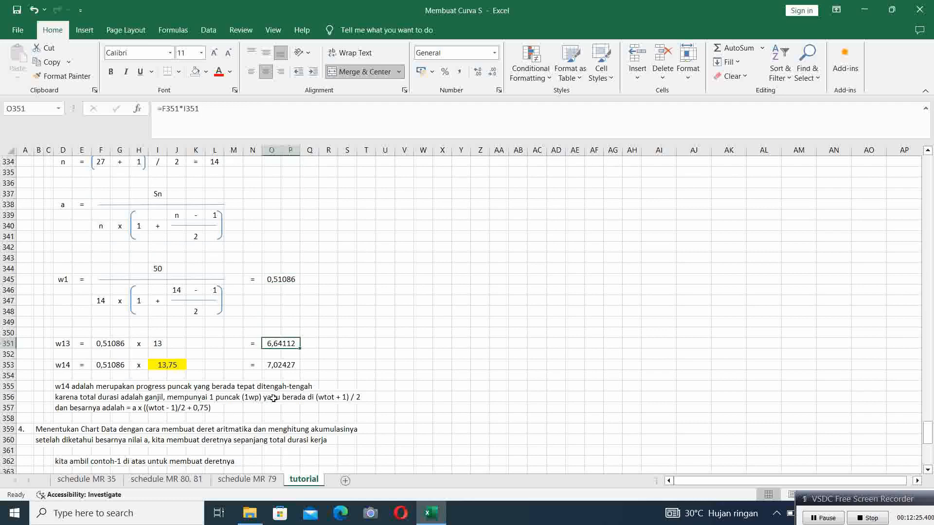
pyautogui.click(157, 365)
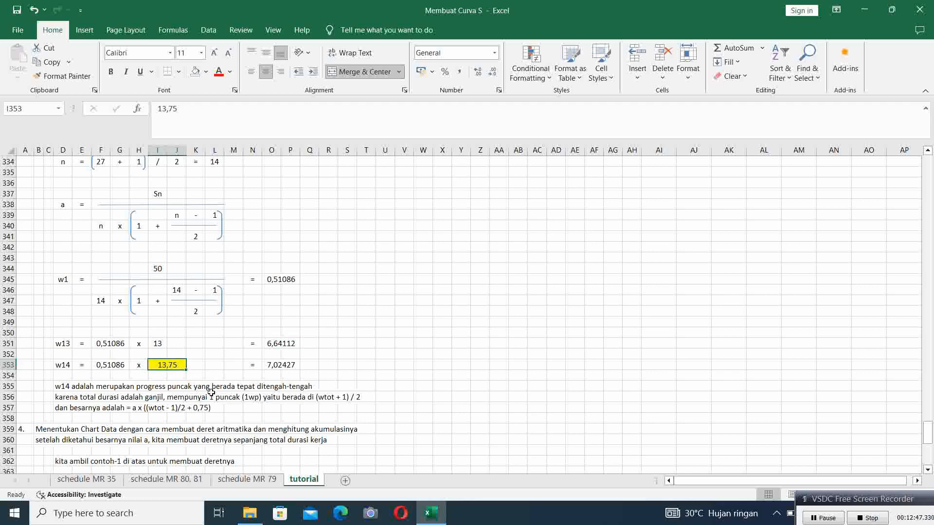
pyautogui.click(272, 365)
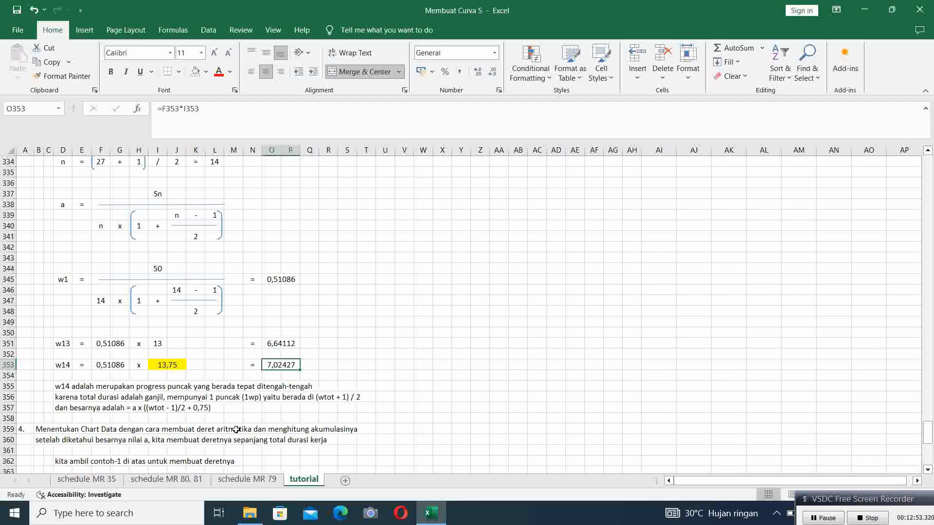
pyautogui.scroll(-1, 105, 408)
pyautogui.scroll(-1, 107, 402)
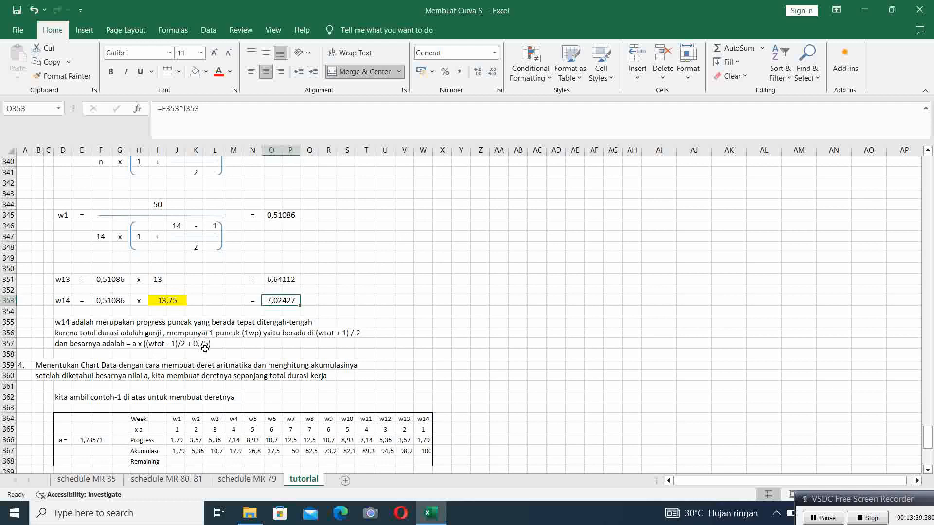
pyautogui.click(165, 302)
pyautogui.click(101, 301)
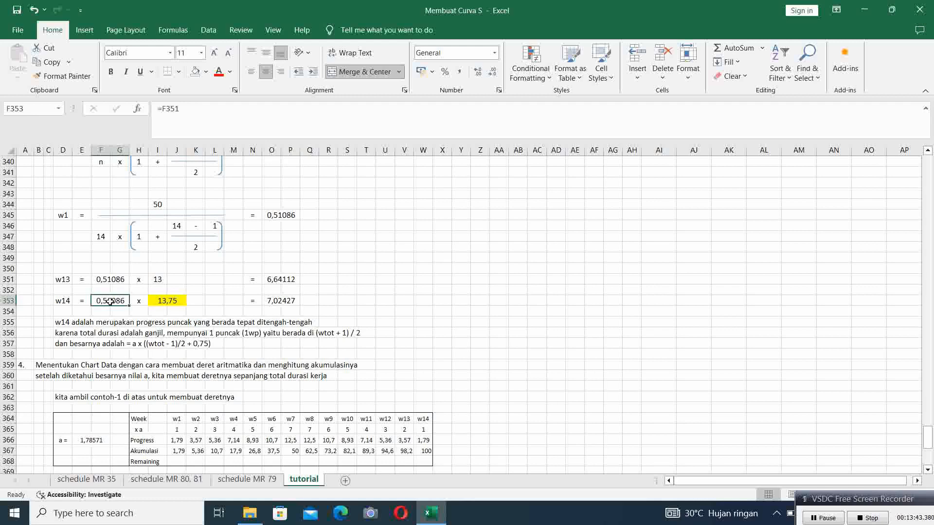
pyautogui.click(163, 302)
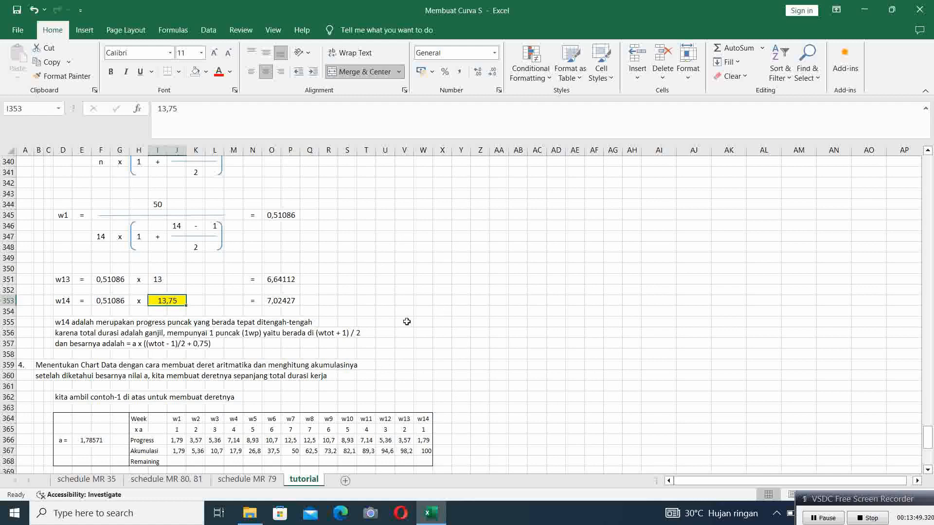
# - Highlight the w7 and w8 multipliers in the "x a" row of section 4's weekly table with yellow fill
pyautogui.scroll(-2, 440, 350)
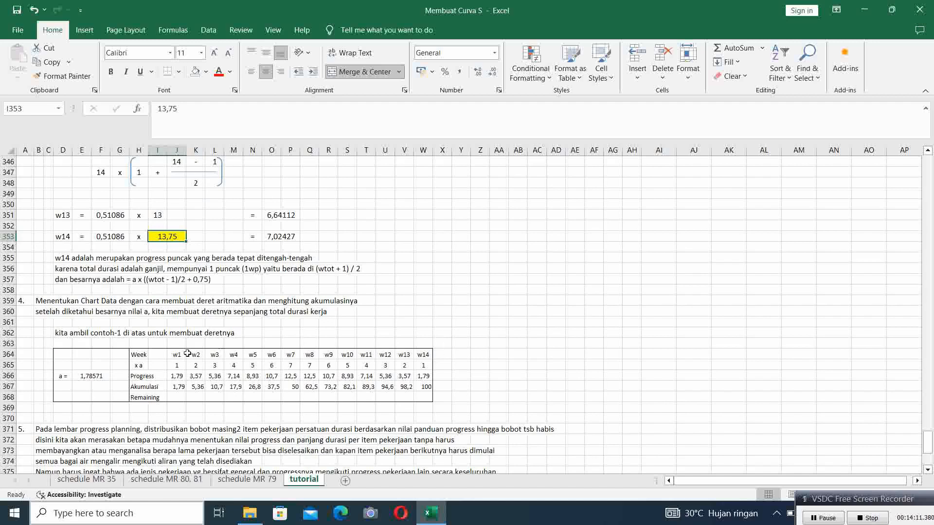
pyautogui.click(141, 355)
pyautogui.click(176, 355)
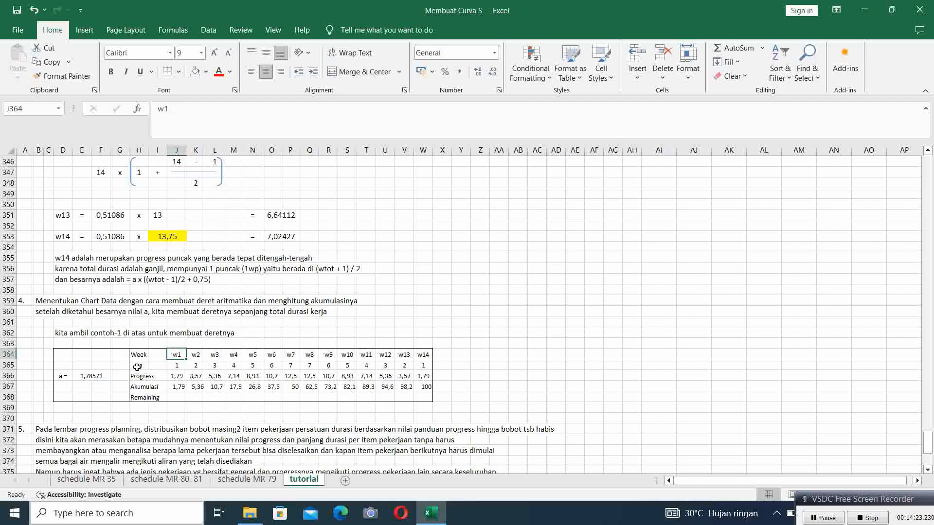
pyautogui.click(176, 366)
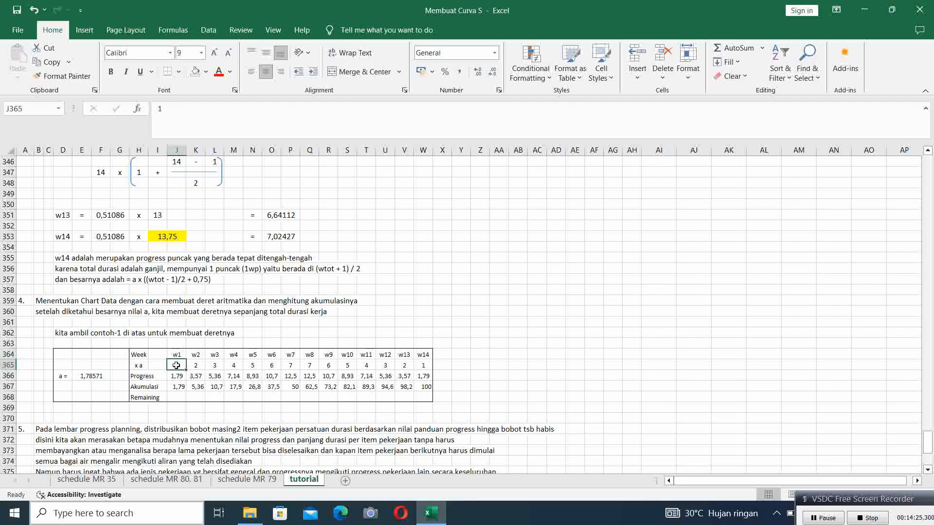
pyautogui.moveTo(290, 366); pyautogui.dragTo(309, 366)
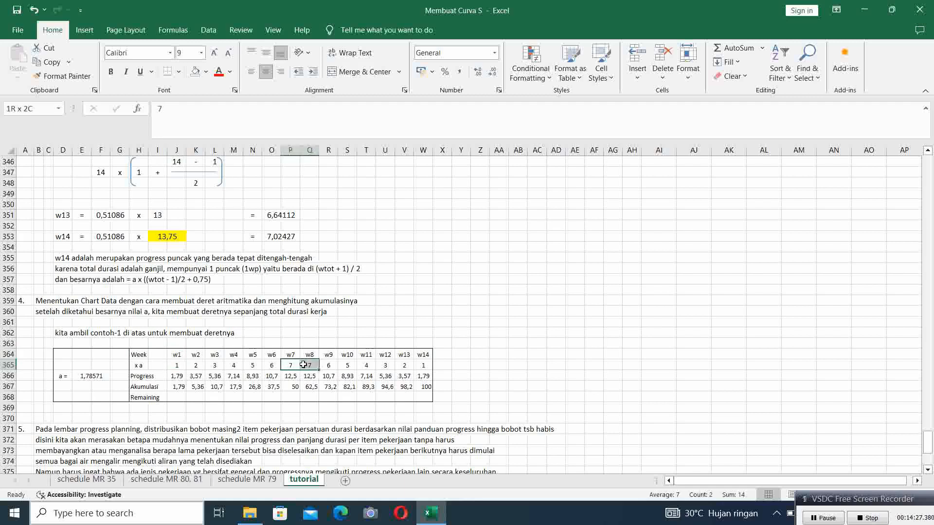
pyautogui.click(207, 73)
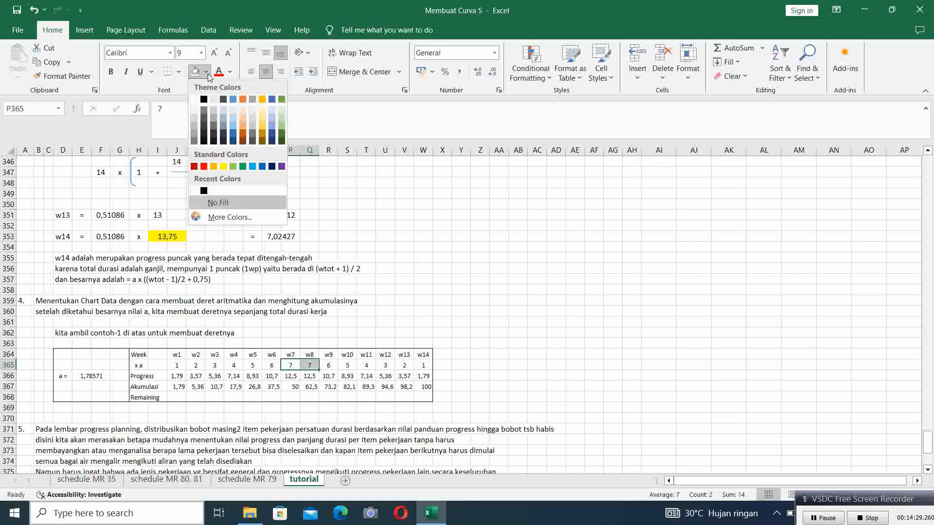
pyautogui.click(223, 167)
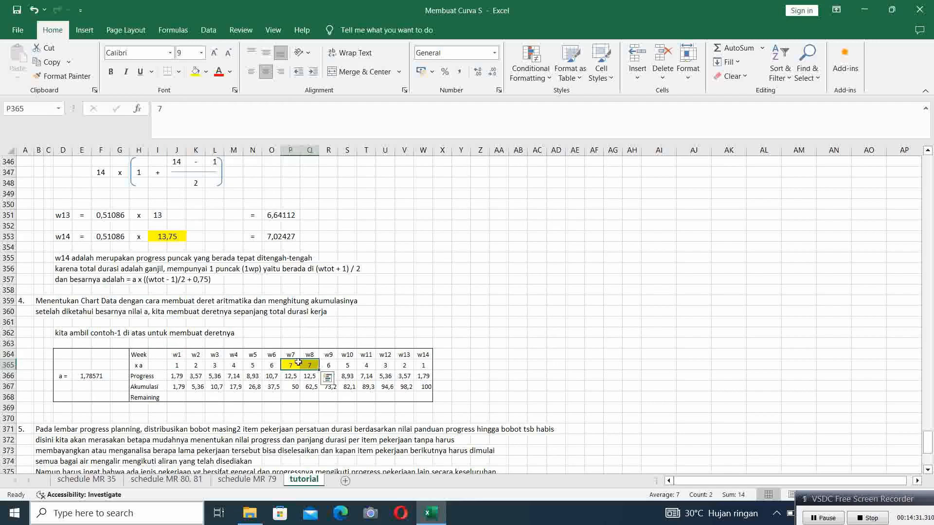
pyautogui.click(474, 355)
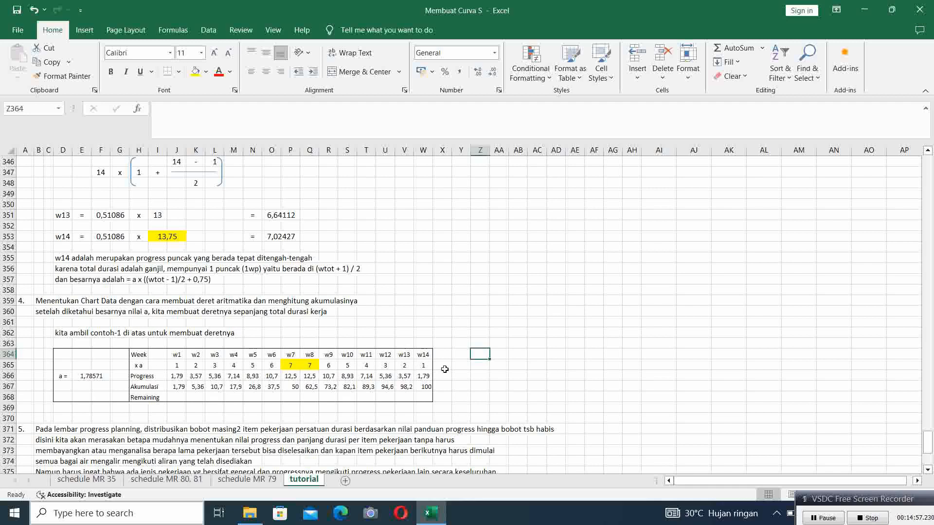
# - Inspect the Progress row formulas for w1, w2 and w3 in section 4's weekly table
pyautogui.click(178, 375)
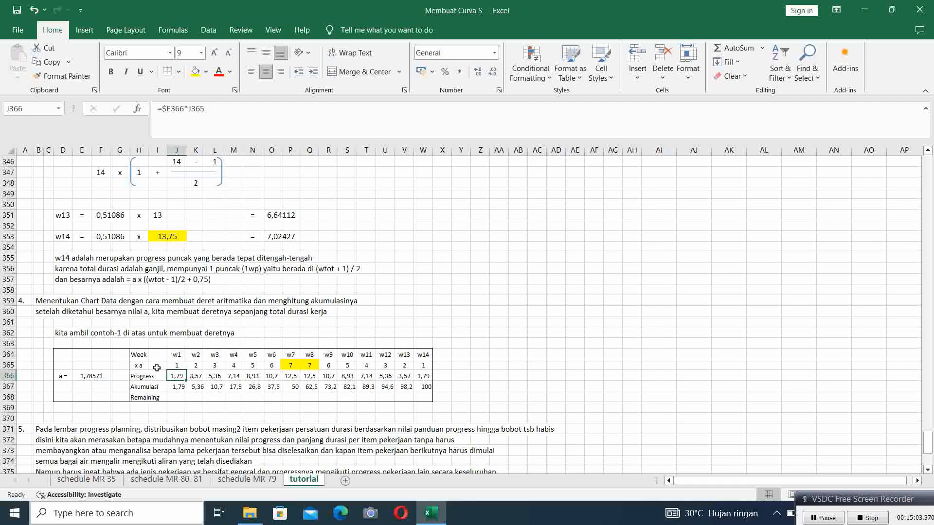
pyautogui.doubleClick(192, 376)
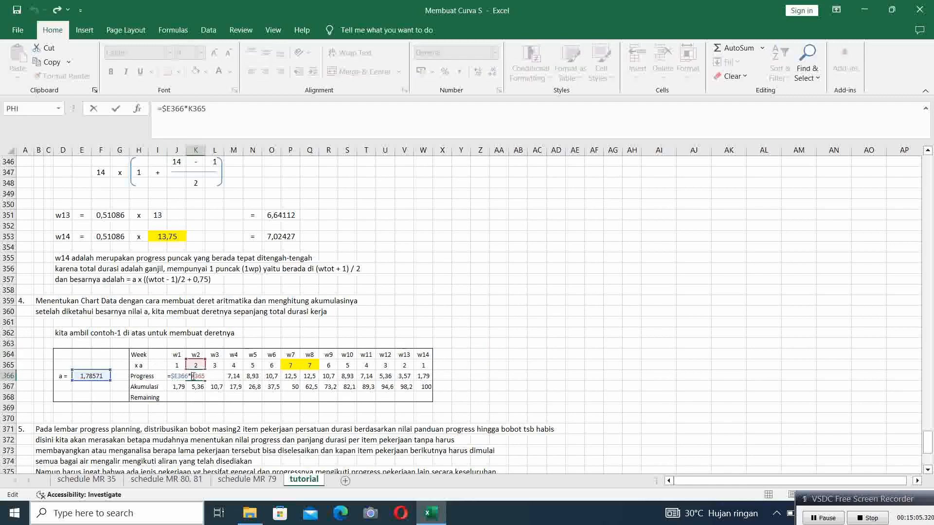
pyautogui.hotkey('ctrl', 'Return')
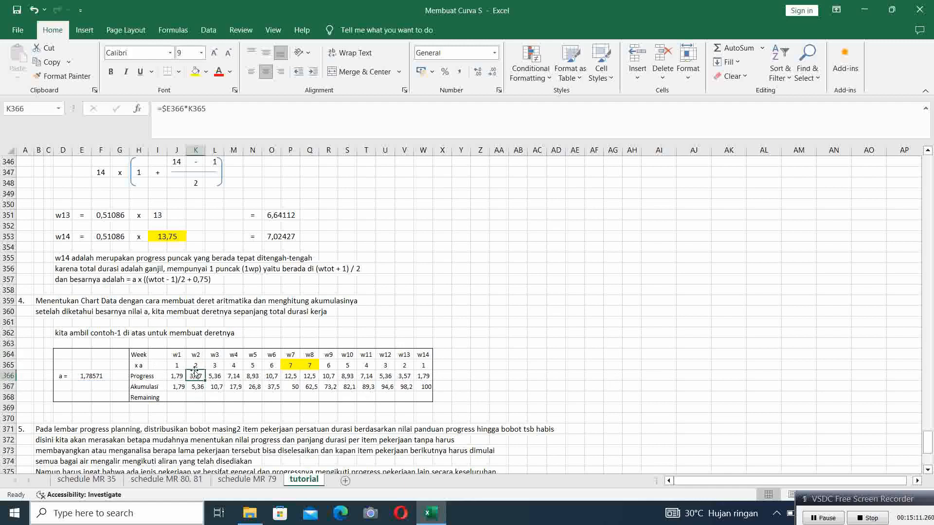
pyautogui.click(213, 377)
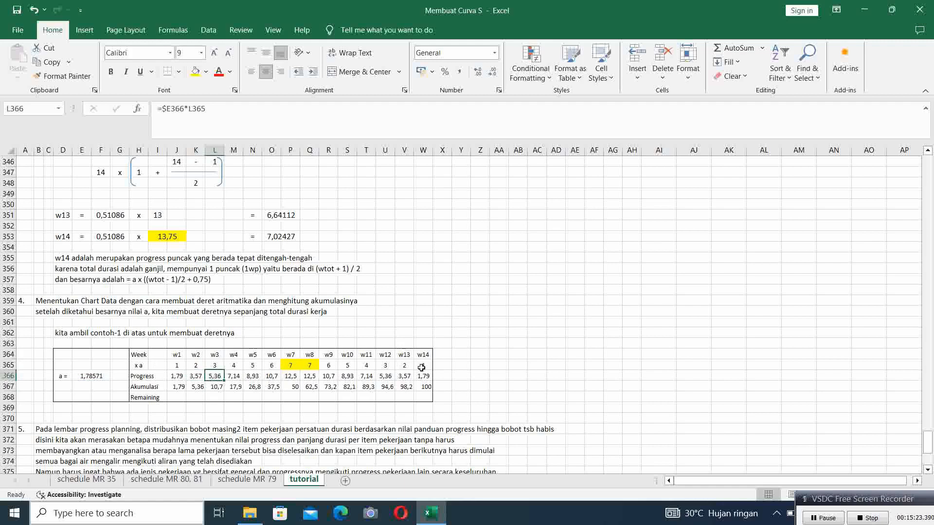
# - Review the Akumulasi row formulas from w1 through w14 in section 4's weekly table
pyautogui.click(180, 389)
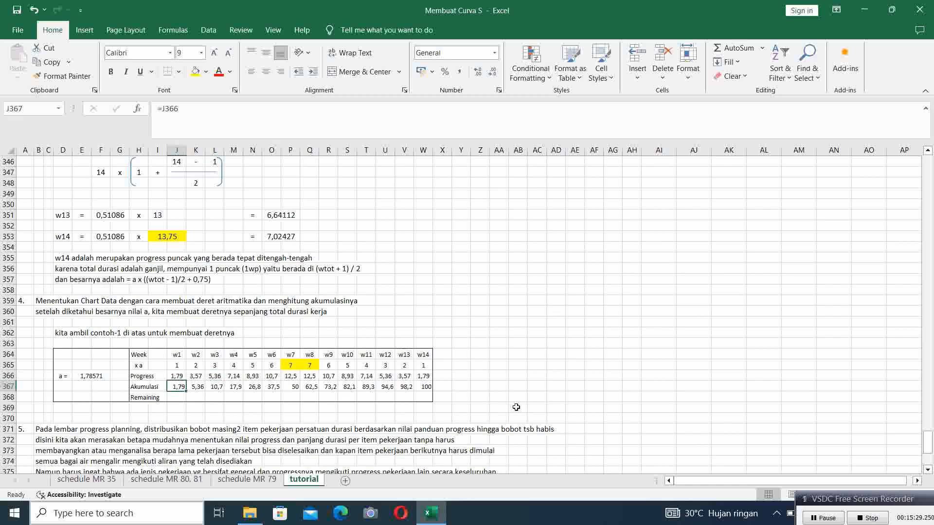
pyautogui.press('Up')
pyautogui.press('Down')
pyautogui.press('Right')
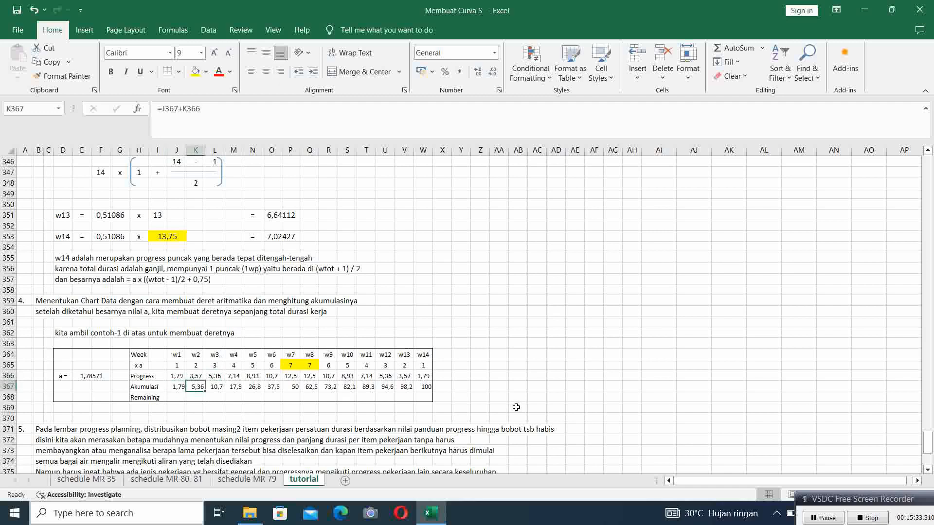
pyautogui.press('Right')
pyautogui.press('Right')
pyautogui.press('Right')
pyautogui.press('Right')
pyautogui.press('Right')
pyautogui.press('Right')
pyautogui.press('Right')
pyautogui.press('Right')
pyautogui.press('Right')
pyautogui.press('Right')
pyautogui.press('Right')
pyautogui.press('Right')
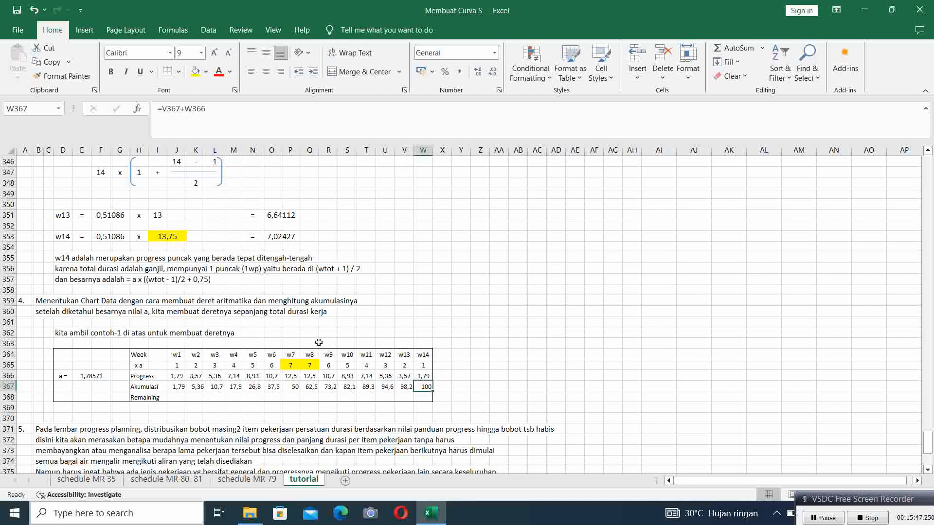
# - Insert the word "disebar" before "secara merata" in section 5's distribution note in B376
pyautogui.scroll(-4, 318, 343)
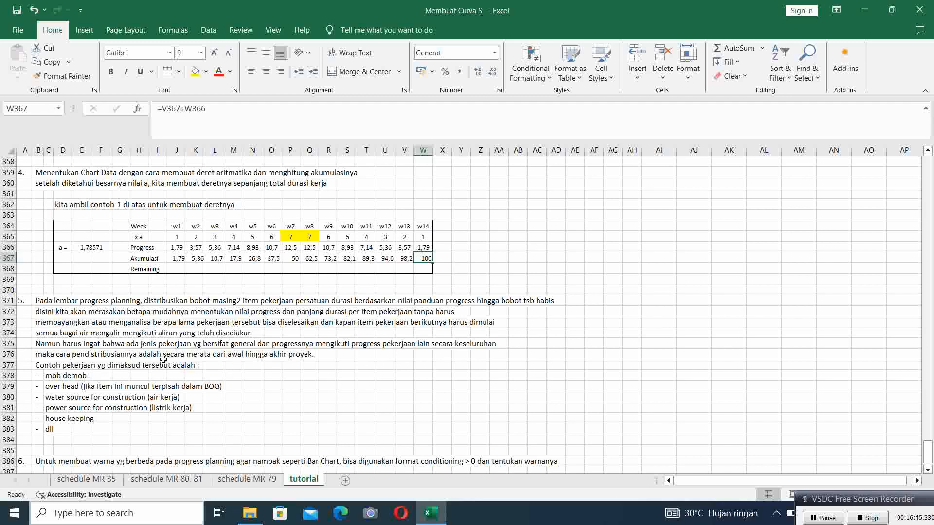
pyautogui.click(44, 356)
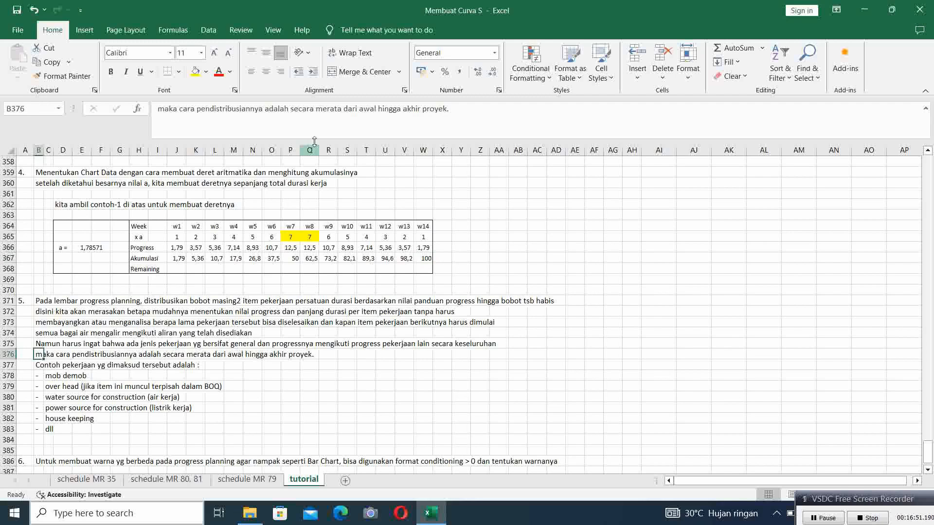
pyautogui.click(291, 112)
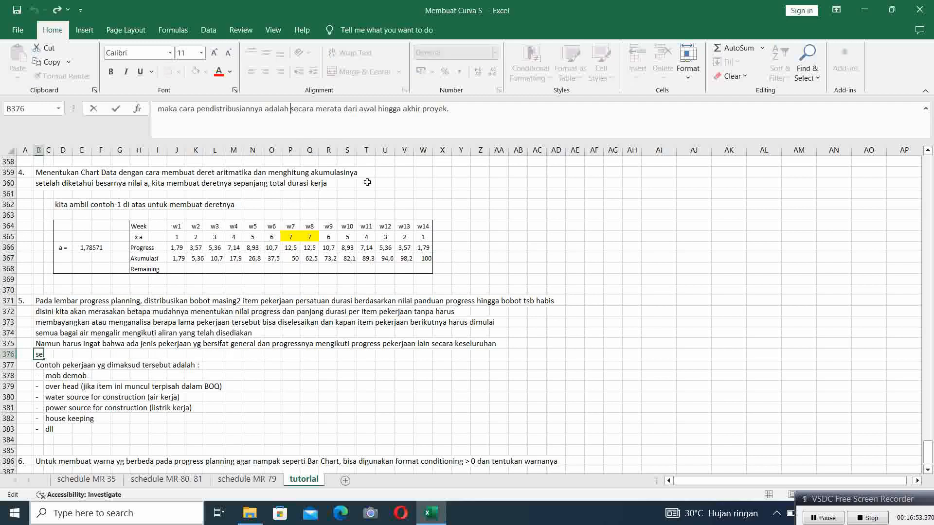
pyautogui.write('die')
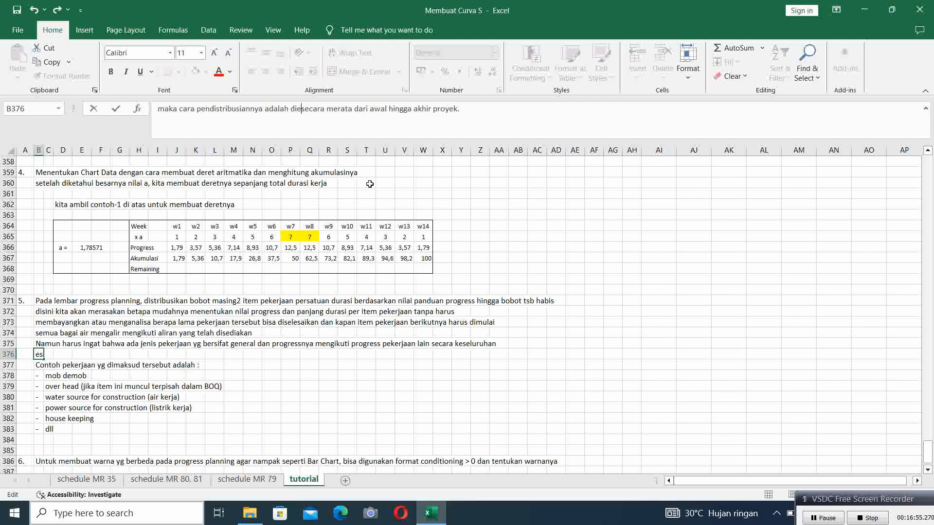
pyautogui.press('BackSpace')
pyautogui.write('sebar')
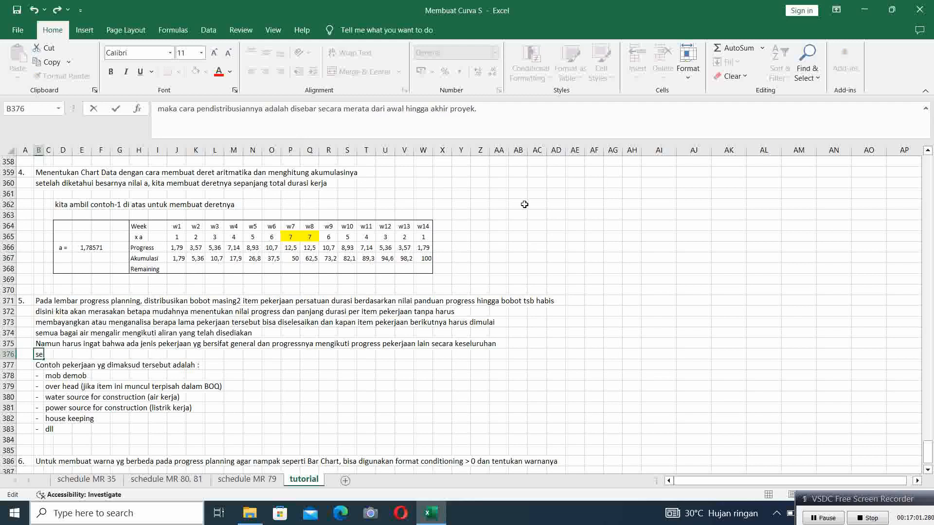
pyautogui.press('Return')
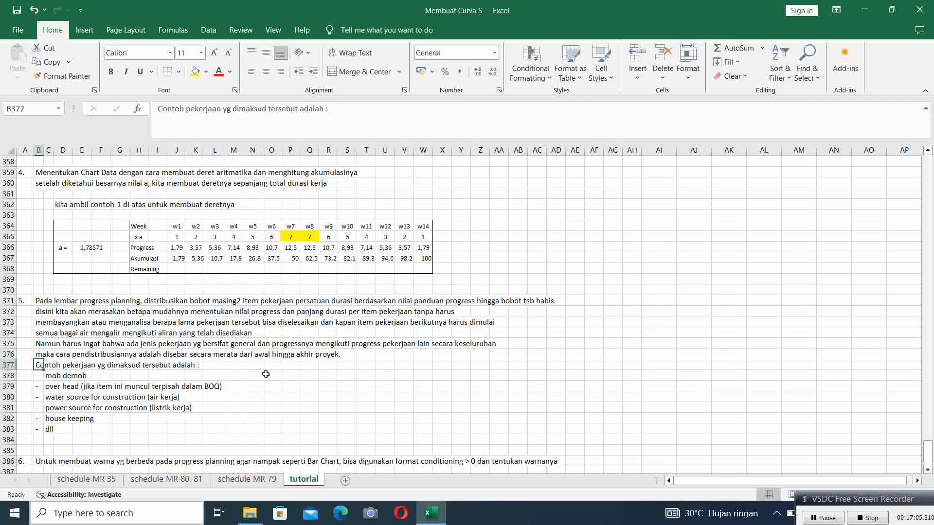
# - Review section 5's example general work items from "mob demob" through "dll", along with the notes in sections 6 and 7
pyautogui.click(54, 376)
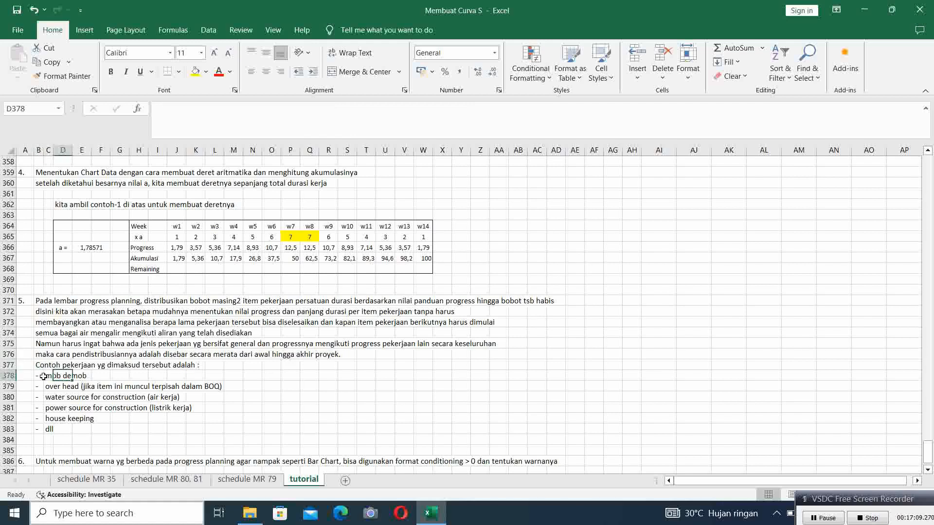
pyautogui.click(45, 376)
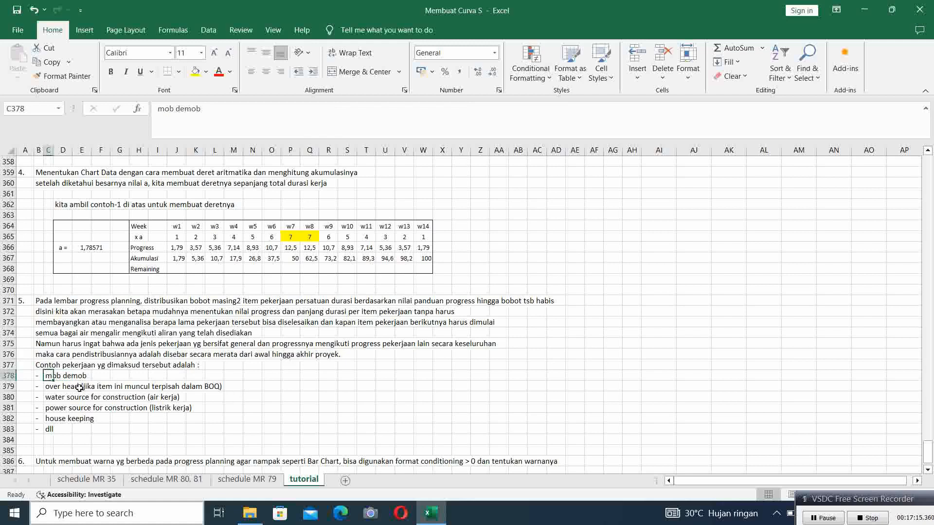
pyautogui.click(250, 405)
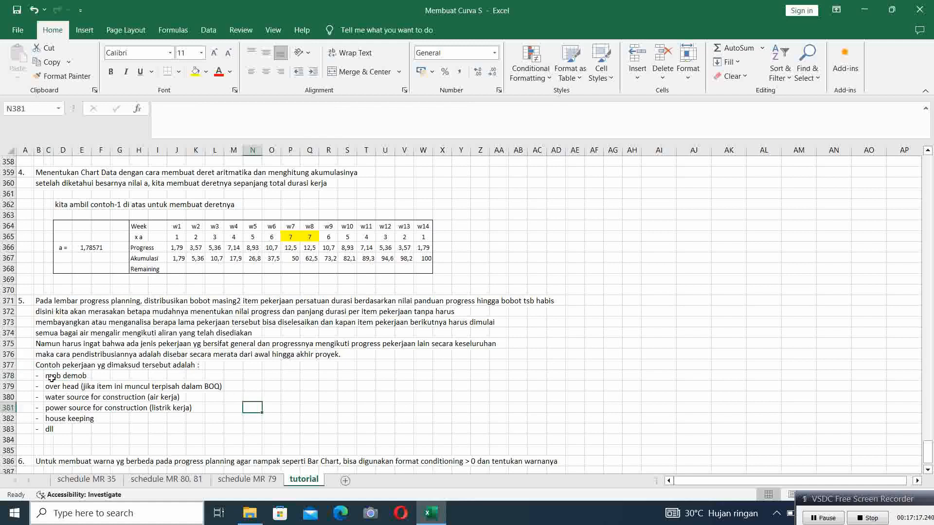
pyautogui.click(51, 378)
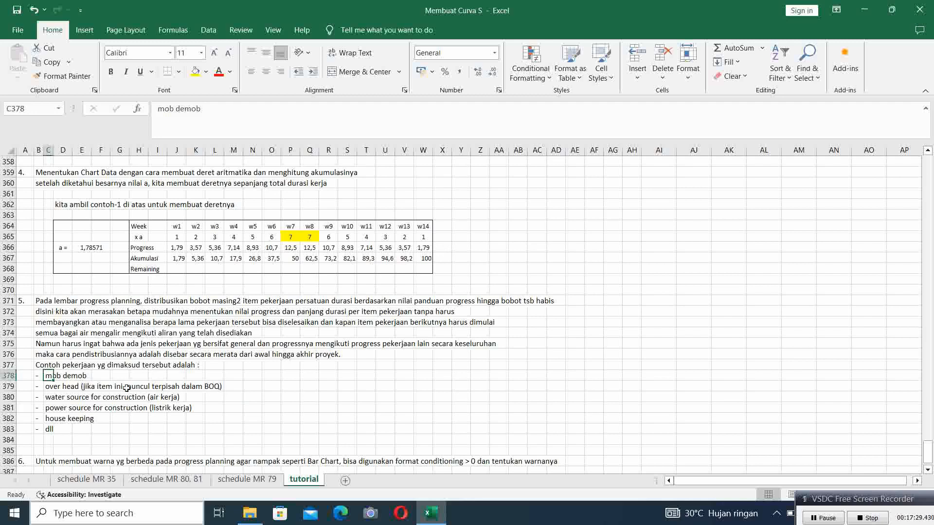
pyautogui.click(49, 386)
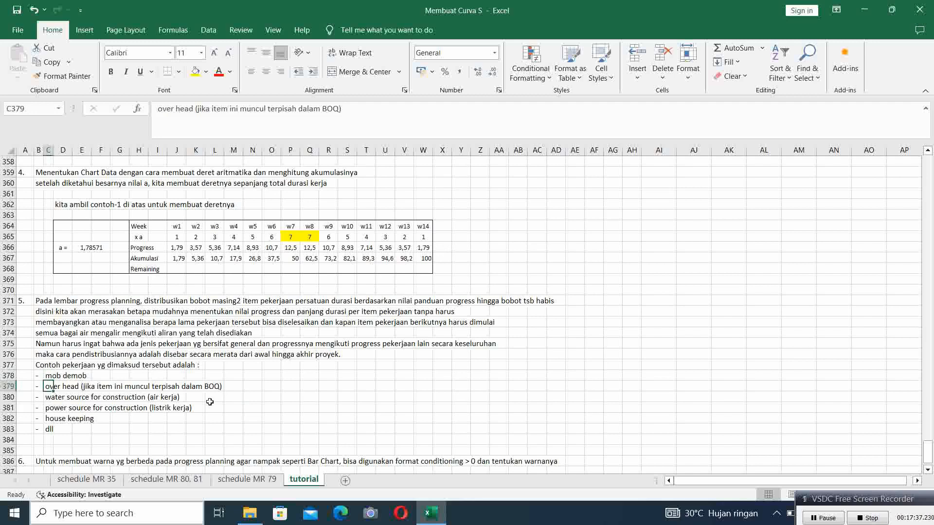
pyautogui.click(53, 399)
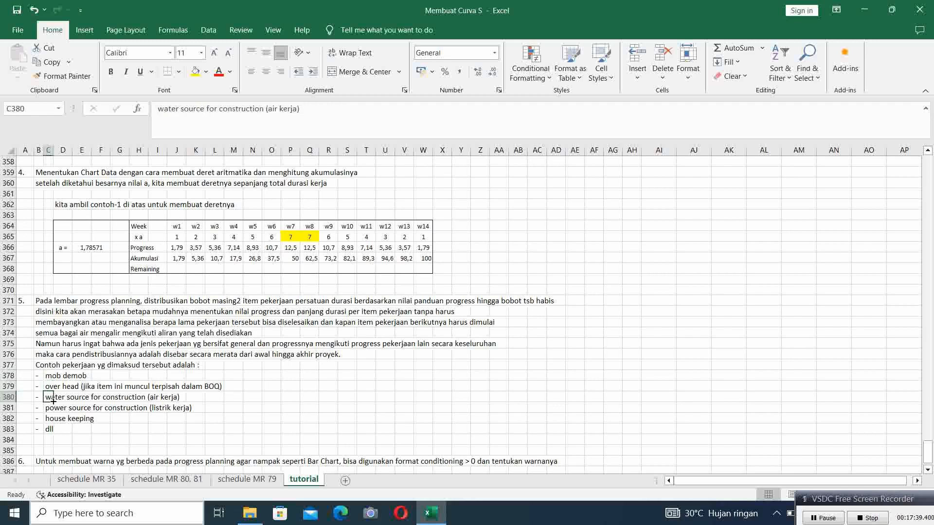
pyautogui.click(54, 409)
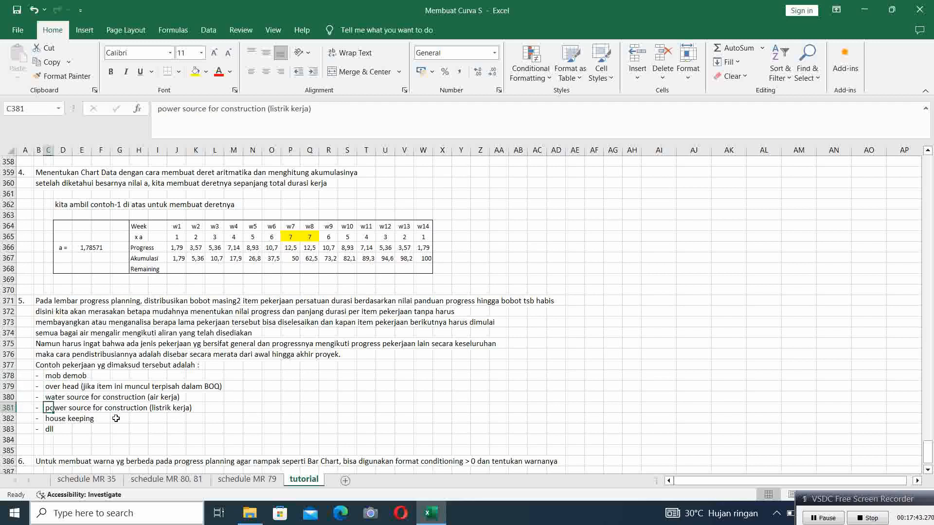
pyautogui.click(55, 418)
pyautogui.click(49, 430)
pyautogui.write('dll')
pyautogui.press('Up')
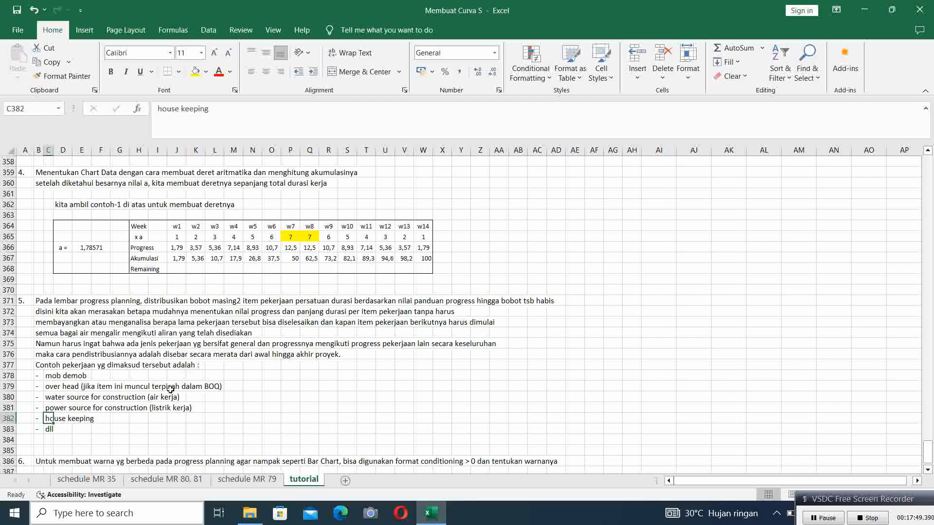
pyautogui.scroll(-4, 213, 367)
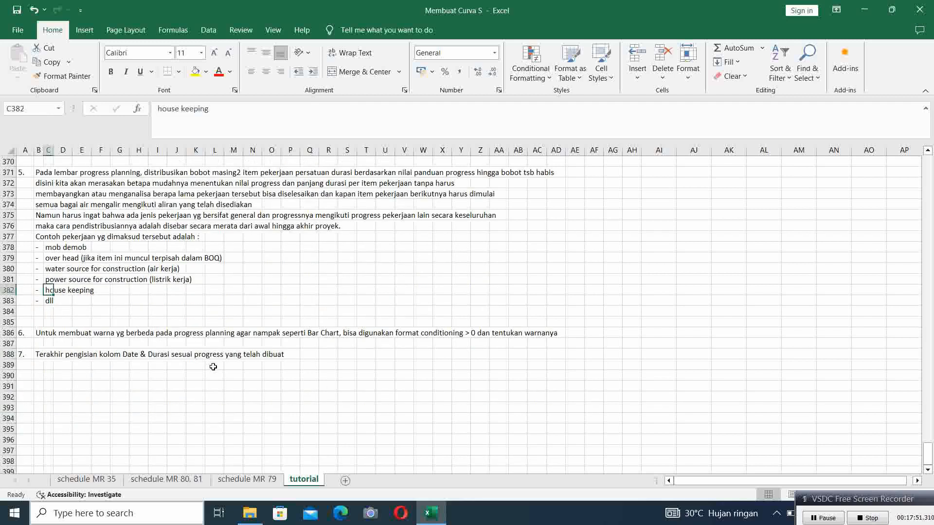
pyautogui.scroll(2, 248, 451)
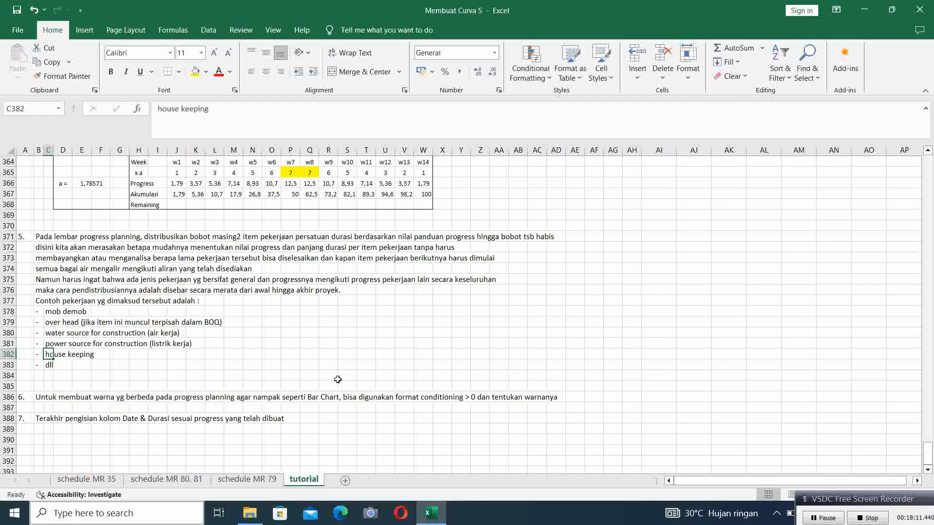
# - Clear all weekly progress values from W5 to W18 for the work items on the schedule MR 35 sheet, starting at U11
pyautogui.click(104, 481)
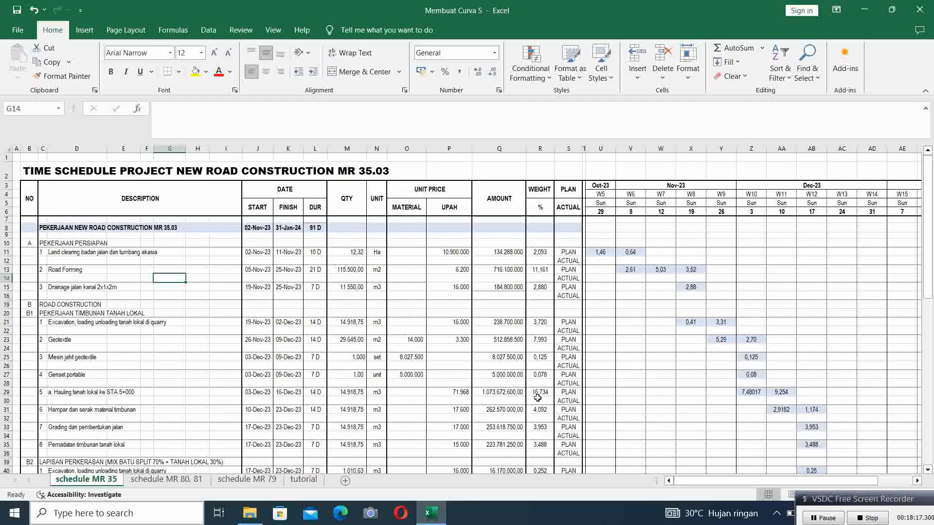
pyautogui.moveTo(705, 482); pyautogui.dragTo(720, 480)
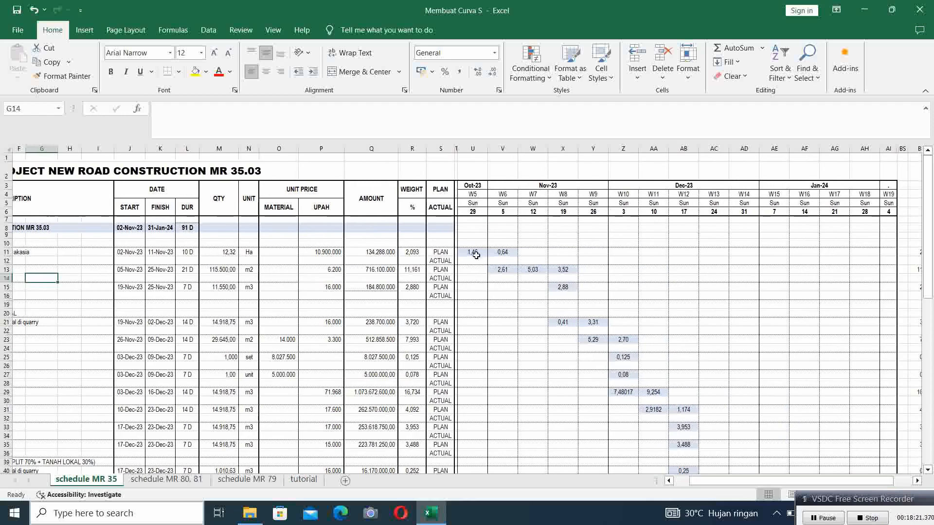
pyautogui.moveTo(476, 254); pyautogui.dragTo(868, 404)
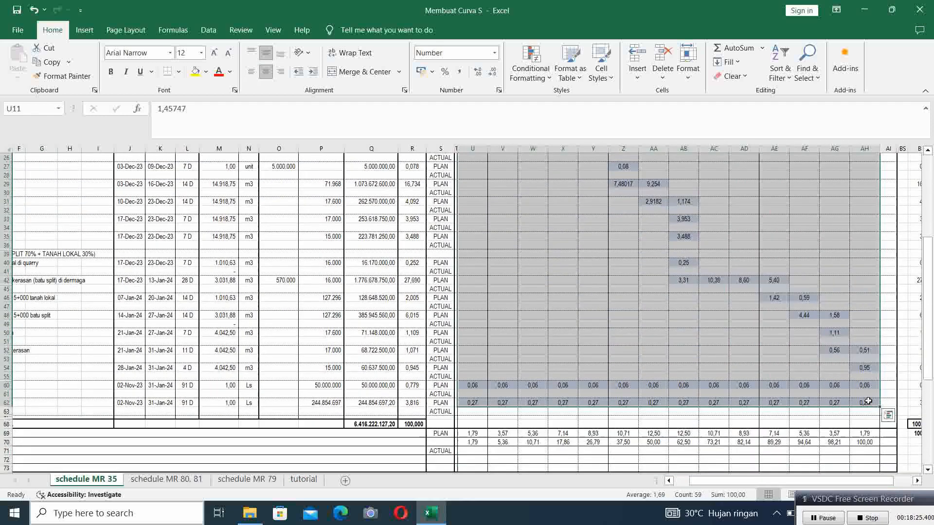
pyautogui.press('Delete')
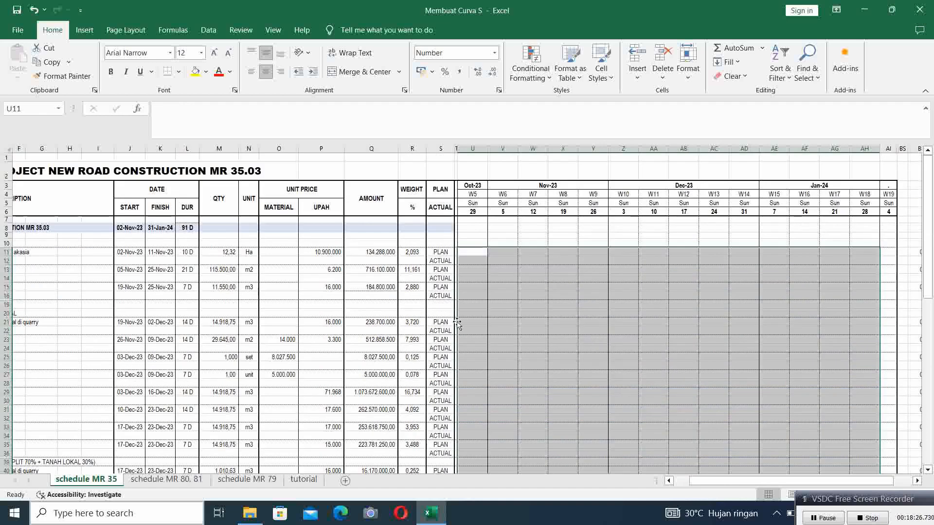
# - Clear the start dates, durations and finish dates of all work items from row 11 down on schedule MR 35
pyautogui.click(295, 304)
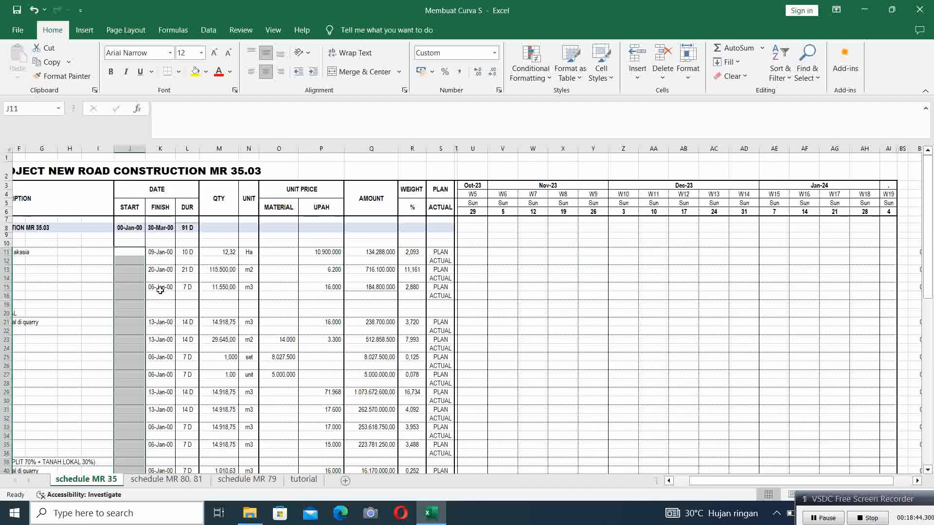
pyautogui.moveTo(187, 252); pyautogui.dragTo(187, 325)
pyautogui.press('Delete')
pyautogui.scroll(10, 251, 375)
pyautogui.moveTo(153, 252); pyautogui.dragTo(151, 358)
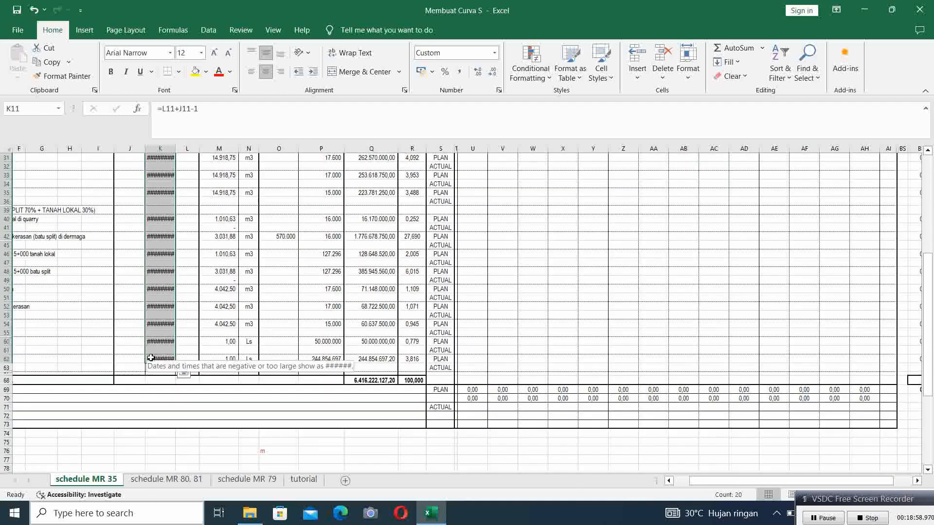
pyautogui.press('Delete')
pyautogui.scroll(10, 151, 357)
pyautogui.click(250, 337)
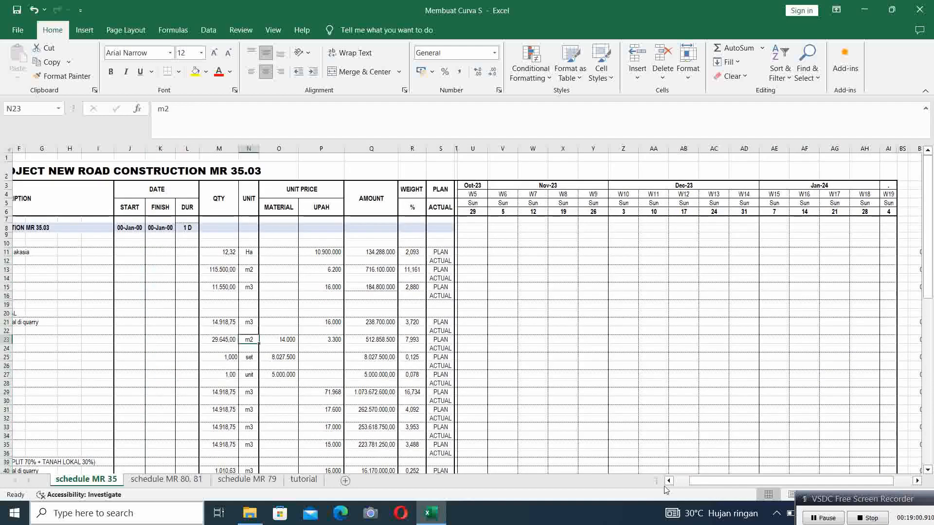
# - Examine the unit price, amount and weight columns of the MR 35 schedule
pyautogui.hscroll(-5, 681, 486)
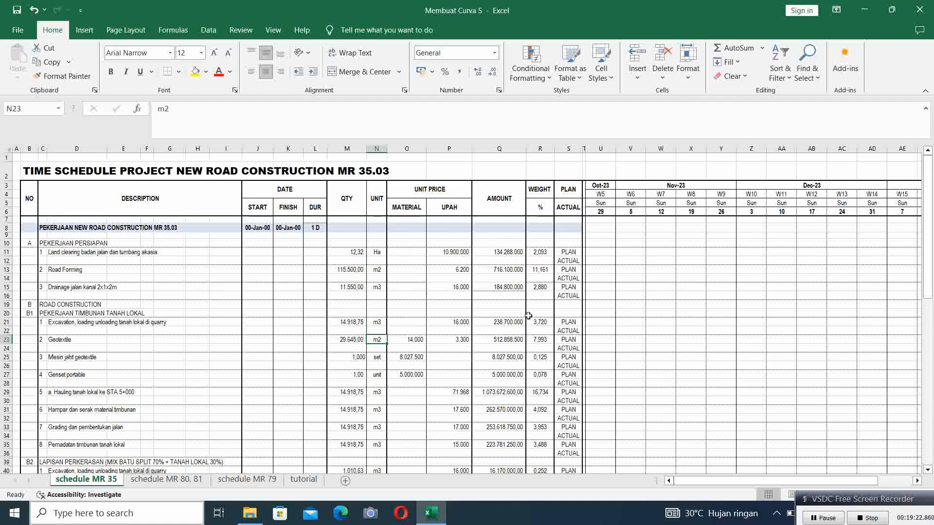
pyautogui.moveTo(403, 149); pyautogui.dragTo(487, 149)
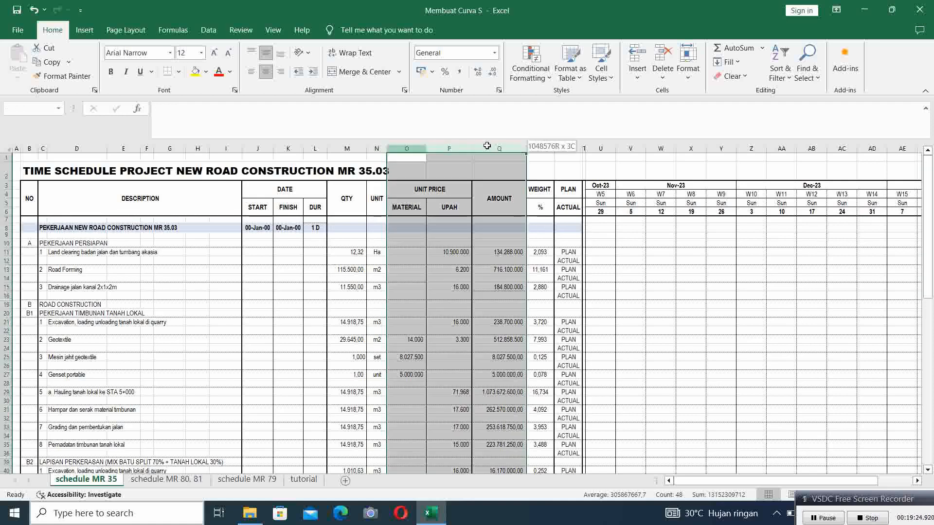
pyautogui.click(428, 312)
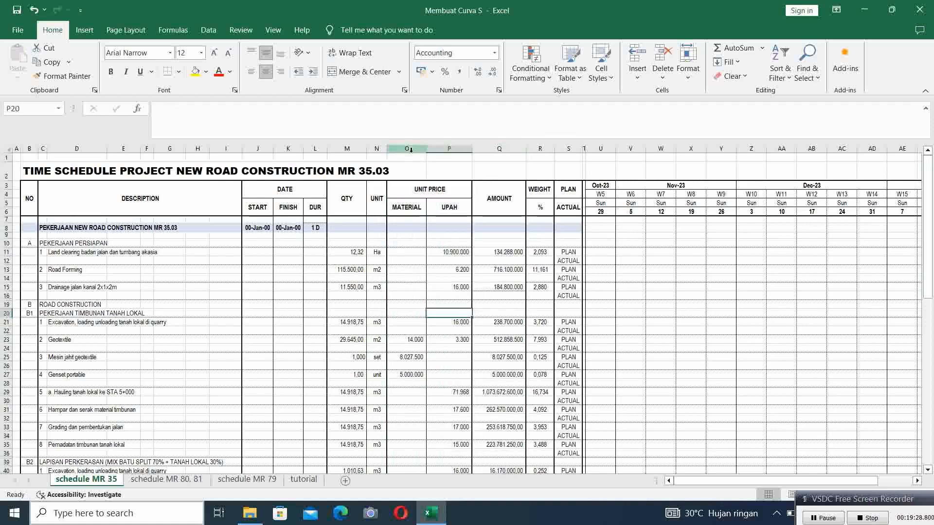
pyautogui.moveTo(410, 150); pyautogui.dragTo(499, 148)
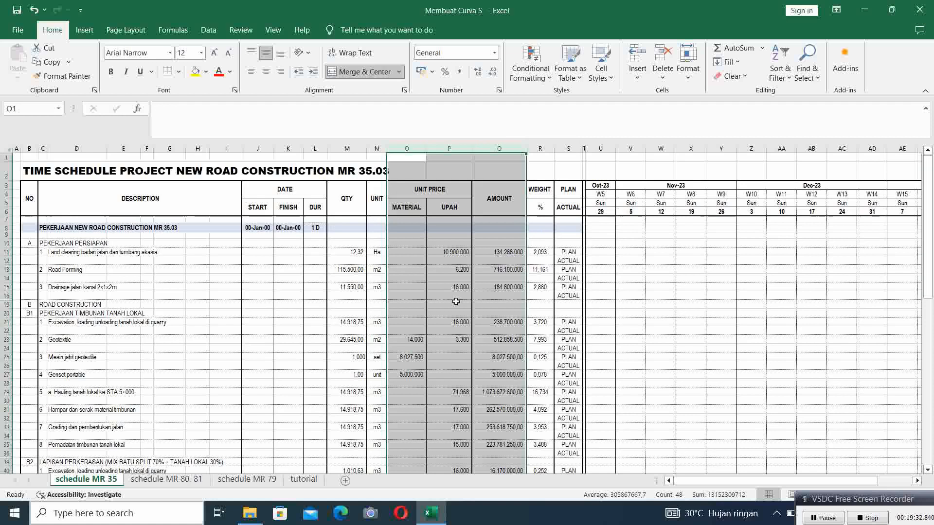
pyautogui.click(416, 302)
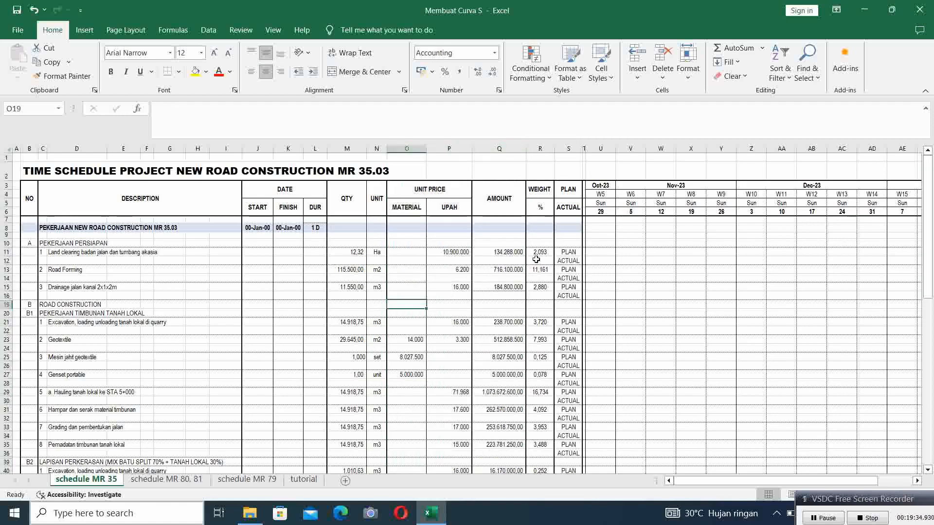
pyautogui.click(540, 148)
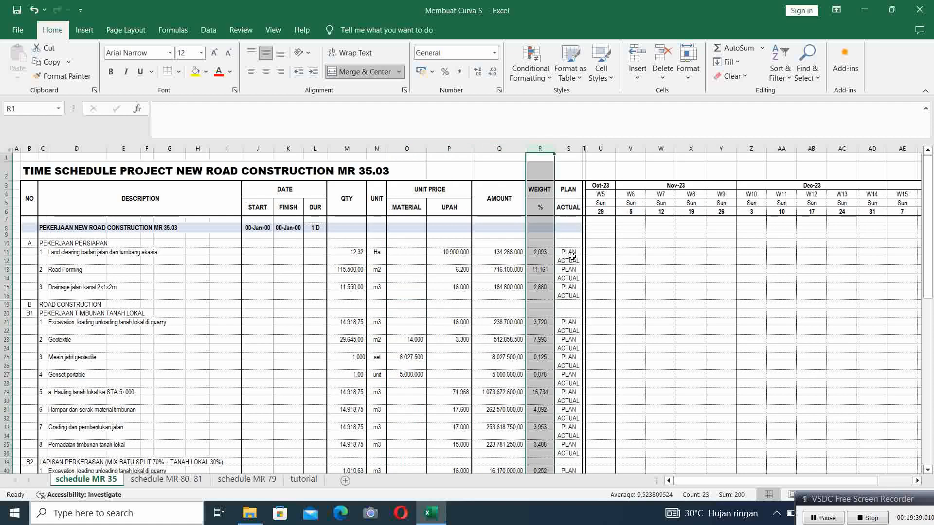
# - Examine the PLAN and ACTUAL rows of the land clearing item and their weekly cells on the timeline
pyautogui.click(572, 253)
pyautogui.click(570, 262)
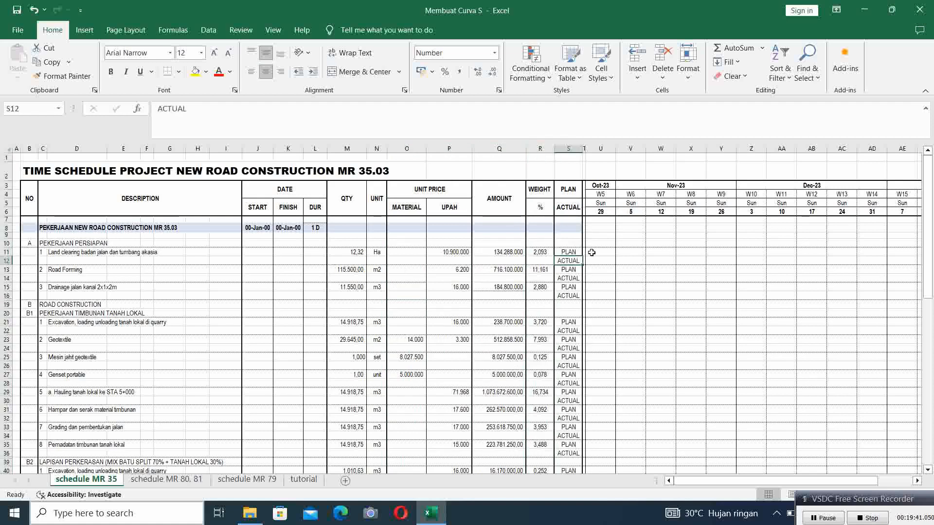
pyautogui.moveTo(600, 252); pyautogui.dragTo(751, 252)
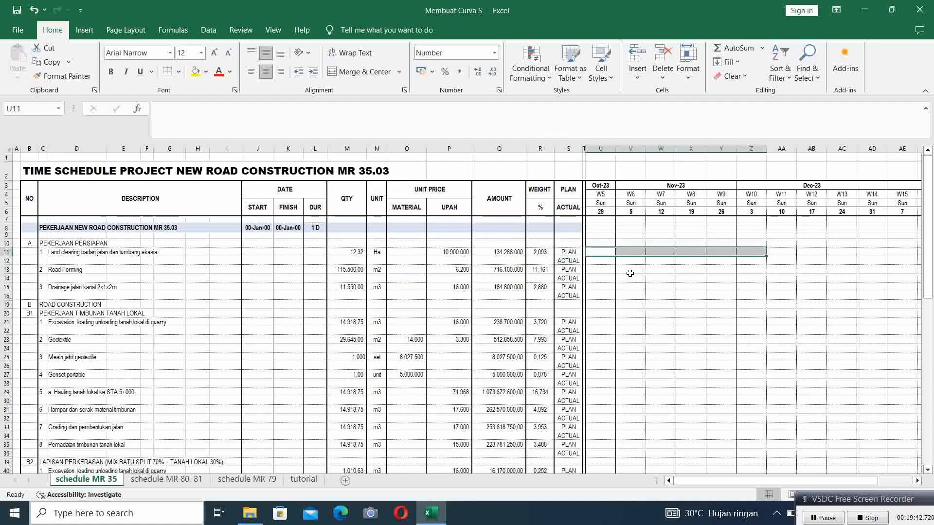
pyautogui.click(598, 263)
pyautogui.moveTo(695, 262); pyautogui.dragTo(695, 263)
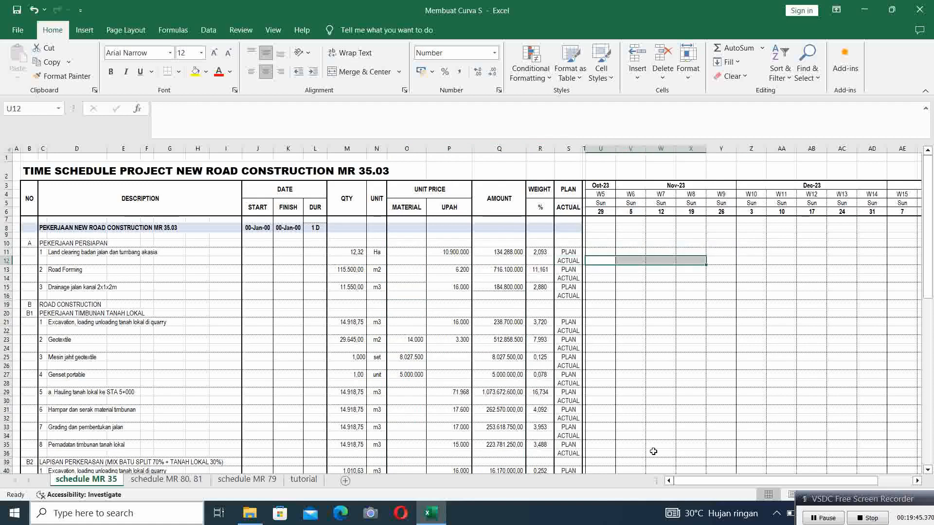
pyautogui.click(570, 253)
pyautogui.click(569, 263)
# - Inspect the weekly plan total formula for W5 in U69 below the work items
pyautogui.moveTo(696, 481); pyautogui.dragTo(725, 481)
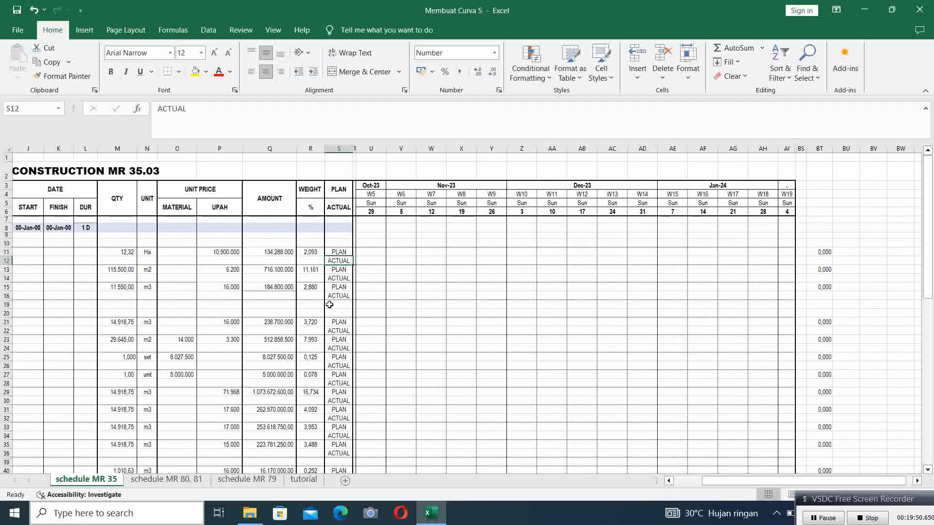
pyautogui.scroll(-10, 382, 311)
pyautogui.scroll(-1, 383, 311)
pyautogui.click(369, 347)
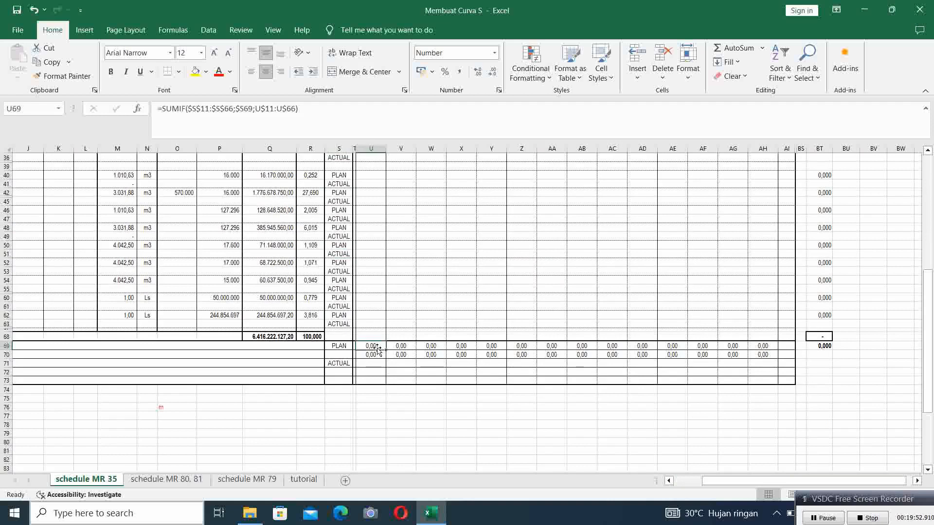
pyautogui.scroll(12, 406, 393)
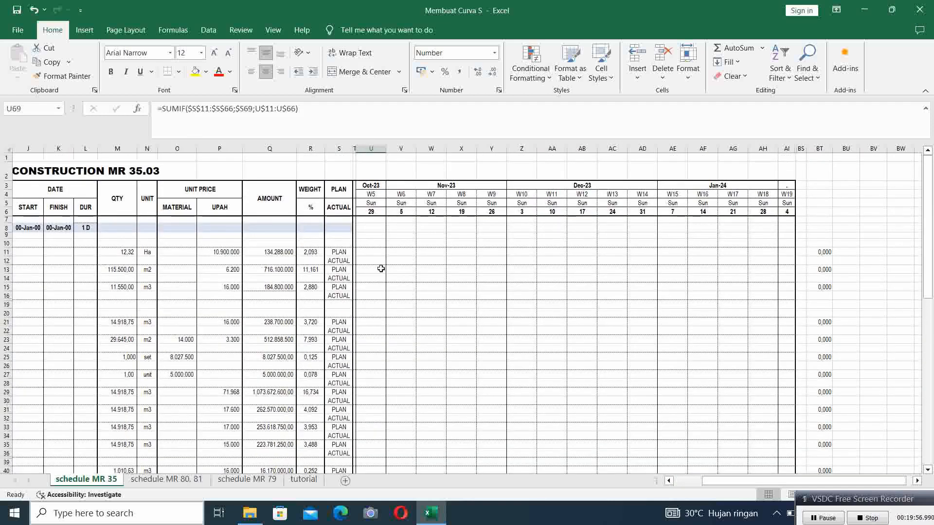
# - Examine the timeline header's months, week numbers and Sunday dates, including the date cells for W5 and W6
pyautogui.click(876, 207)
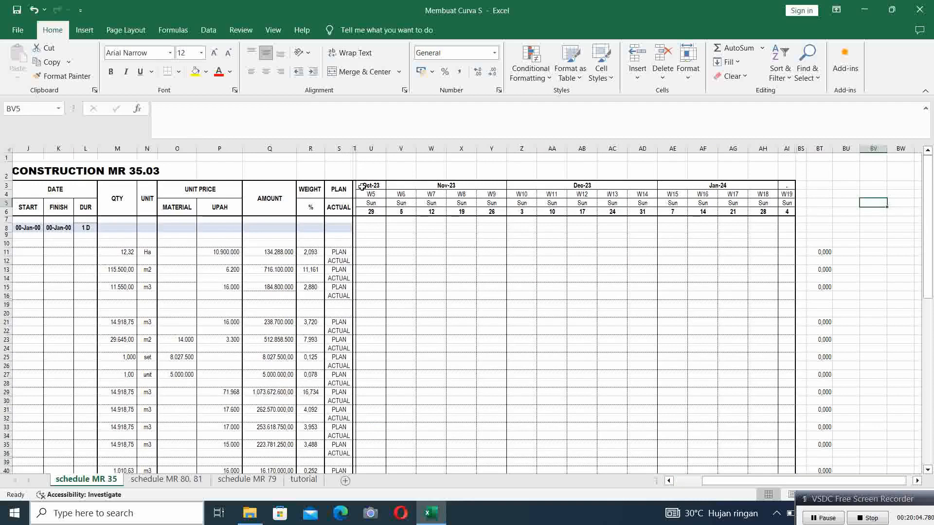
pyautogui.moveTo(364, 186); pyautogui.dragTo(782, 213)
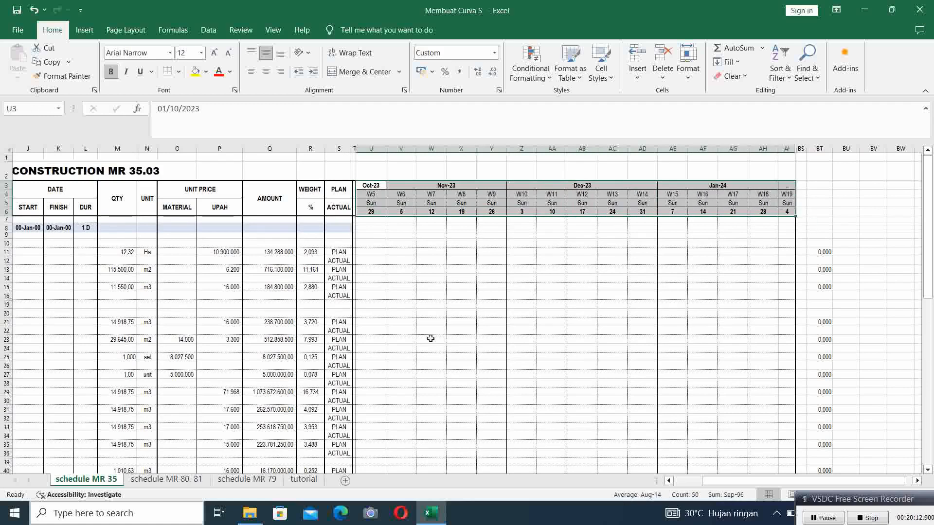
pyautogui.click(678, 483)
pyautogui.moveTo(716, 484)
pyautogui.mouseDown()
pyautogui.moveTo(730, 485)
pyautogui.moveTo(717, 467)
pyautogui.mouseUp()
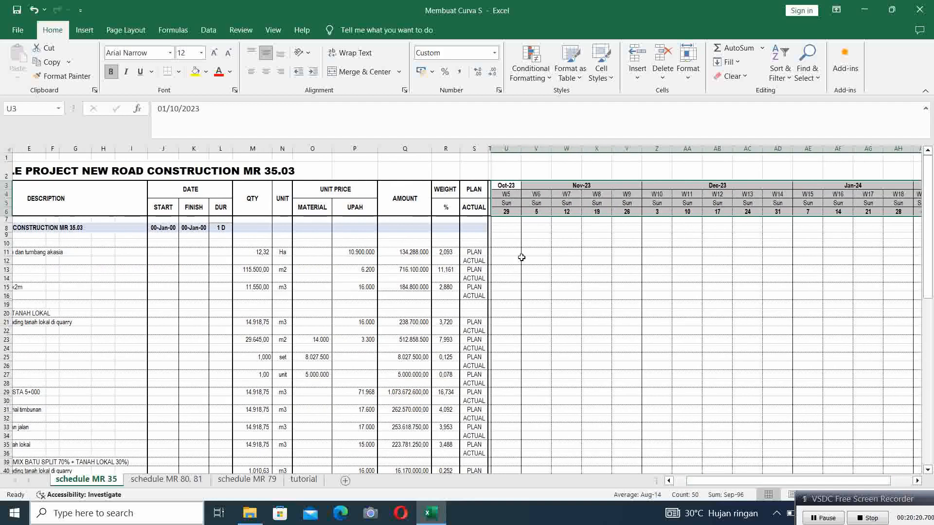
pyautogui.click(508, 211)
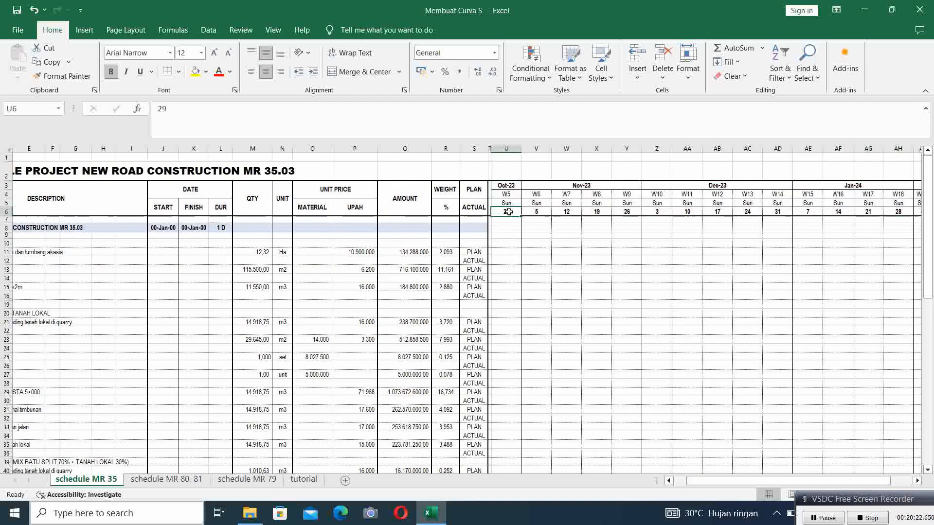
pyautogui.moveTo(734, 481); pyautogui.dragTo(756, 481)
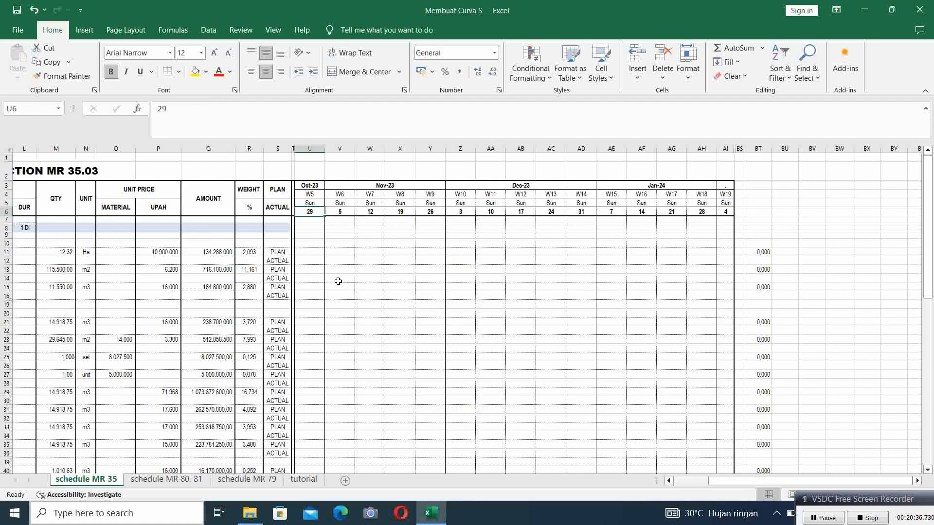
pyautogui.click(340, 212)
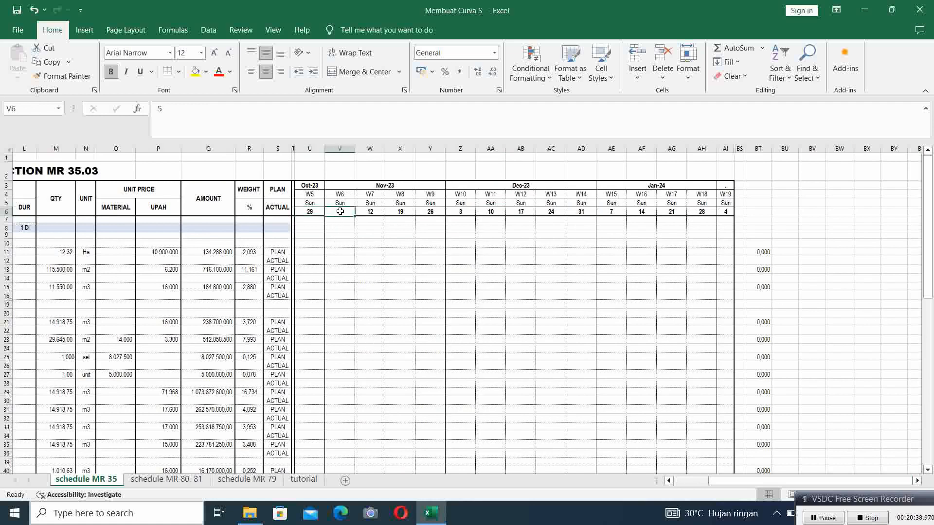
# - Examine the Sunday date cells of the timeline header from W5 to W18, including their seven-day increment formulas
pyautogui.click(365, 211)
pyautogui.click(402, 212)
pyautogui.click(346, 213)
pyautogui.click(376, 212)
pyautogui.click(394, 212)
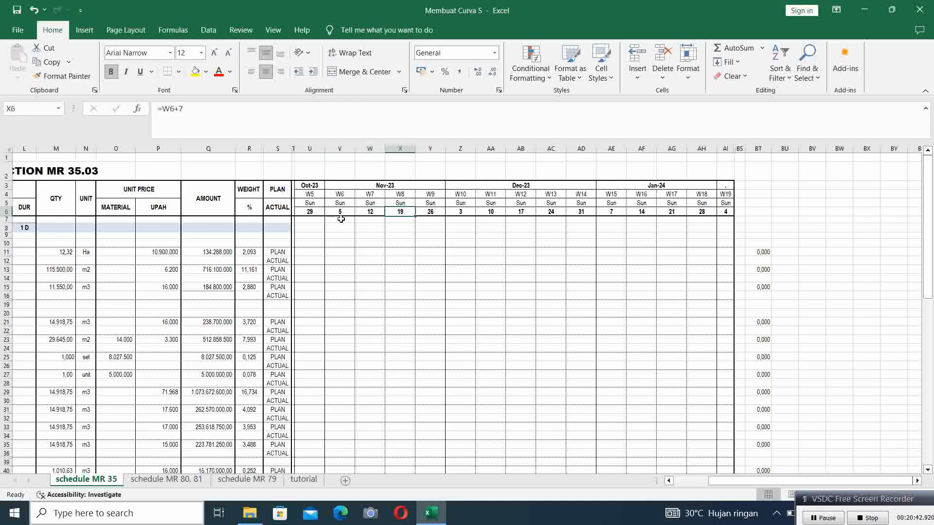
pyautogui.click(342, 214)
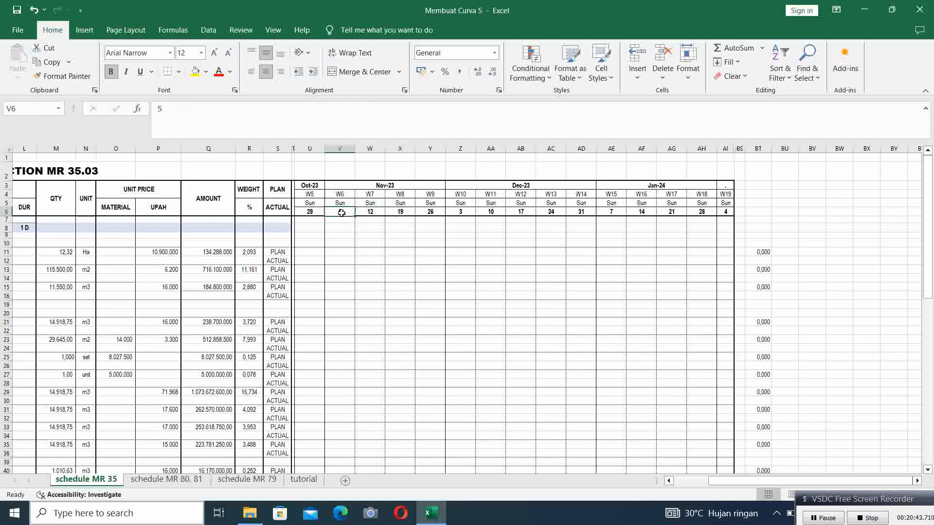
pyautogui.click(308, 212)
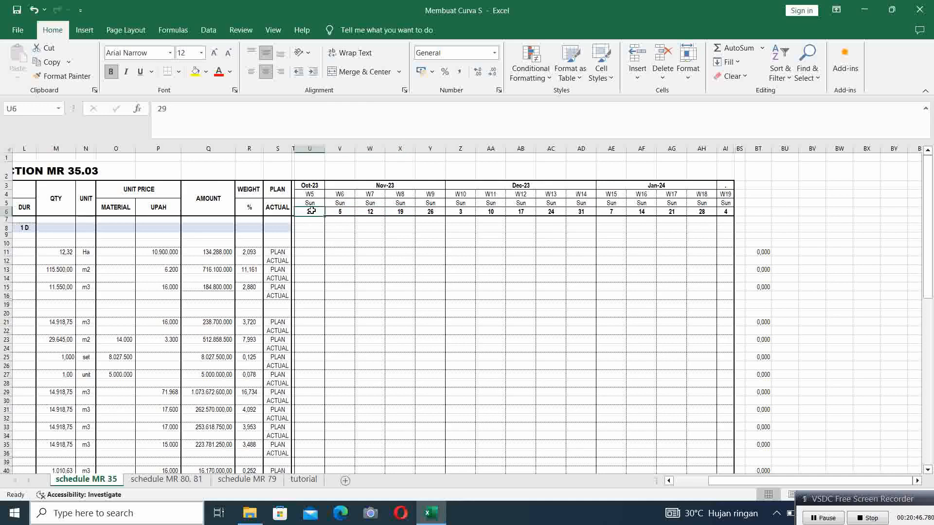
pyautogui.click(699, 212)
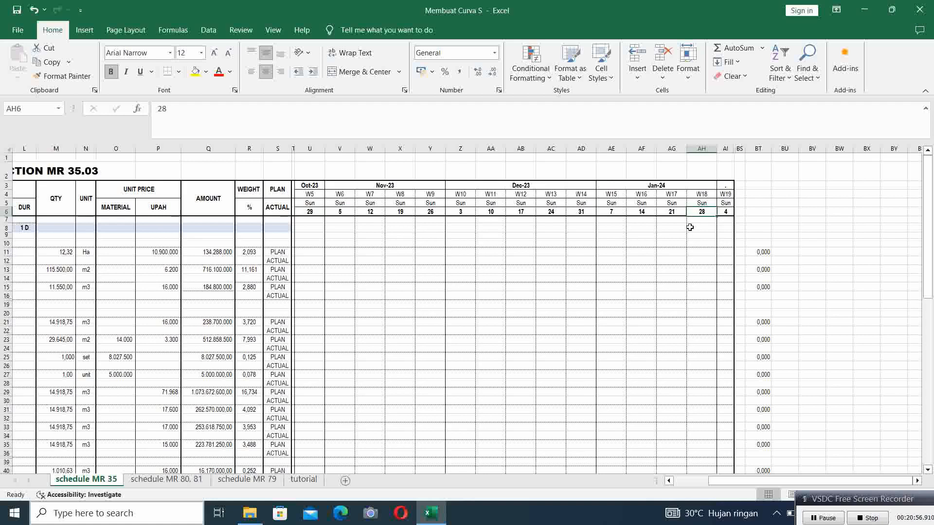
pyautogui.moveTo(702, 217); pyautogui.dragTo(705, 302)
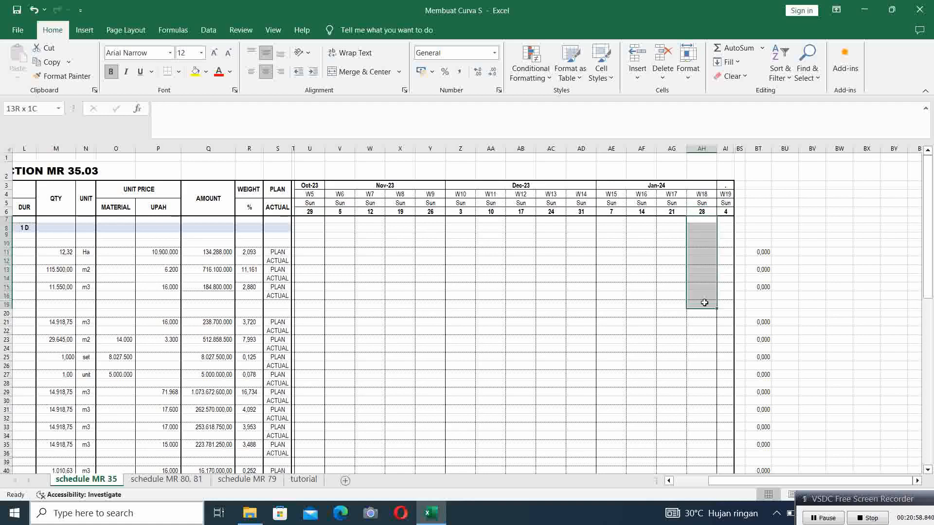
pyautogui.click(646, 331)
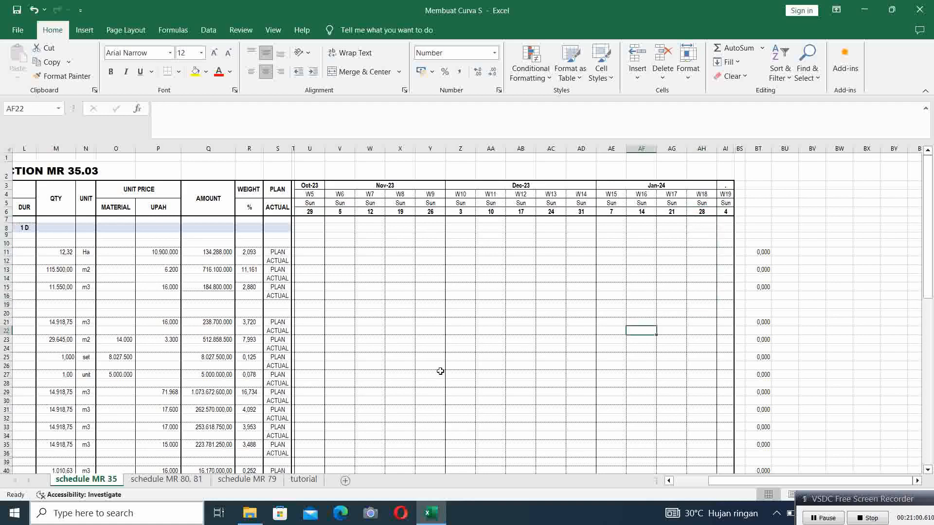
# - Review the MR 35 work items from the preparation works down to the overhead item and the weekly summary rows
pyautogui.scroll(-2, 440, 371)
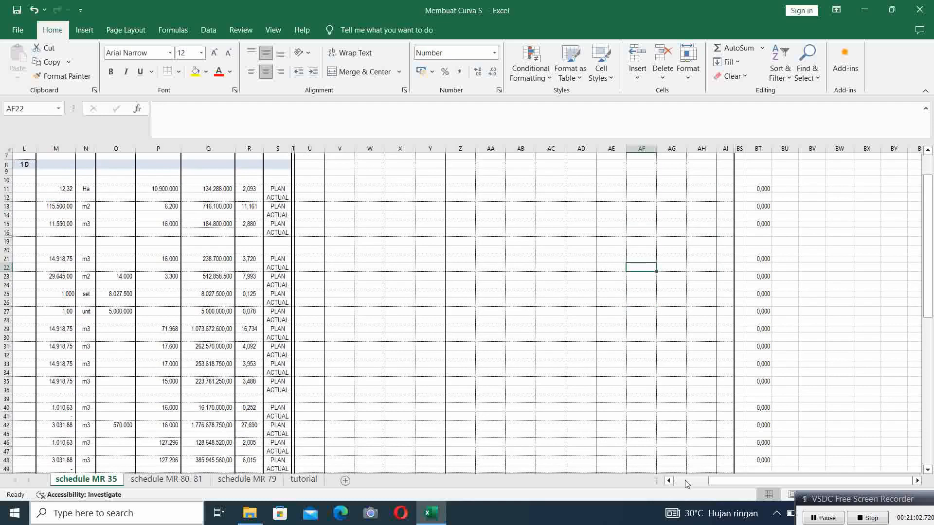
pyautogui.click(686, 483)
pyautogui.scroll(2, 206, 317)
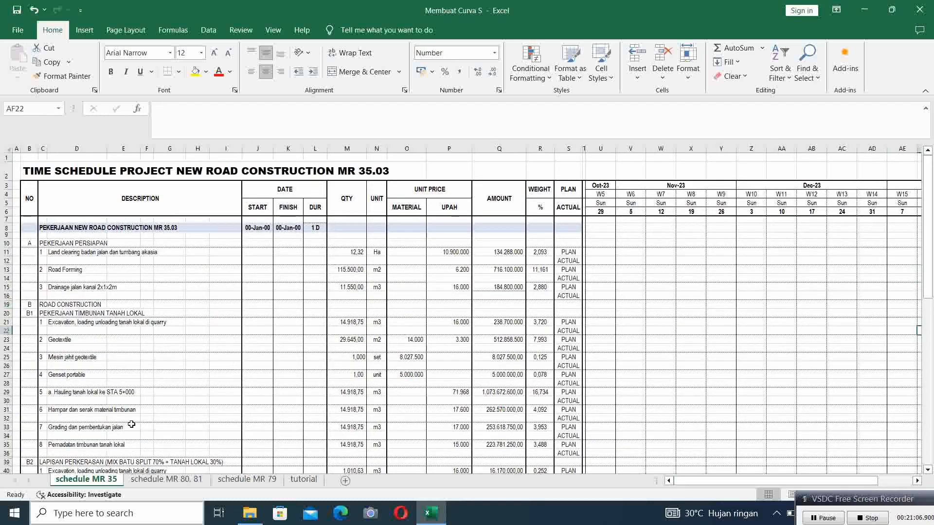
pyautogui.scroll(-5, 206, 343)
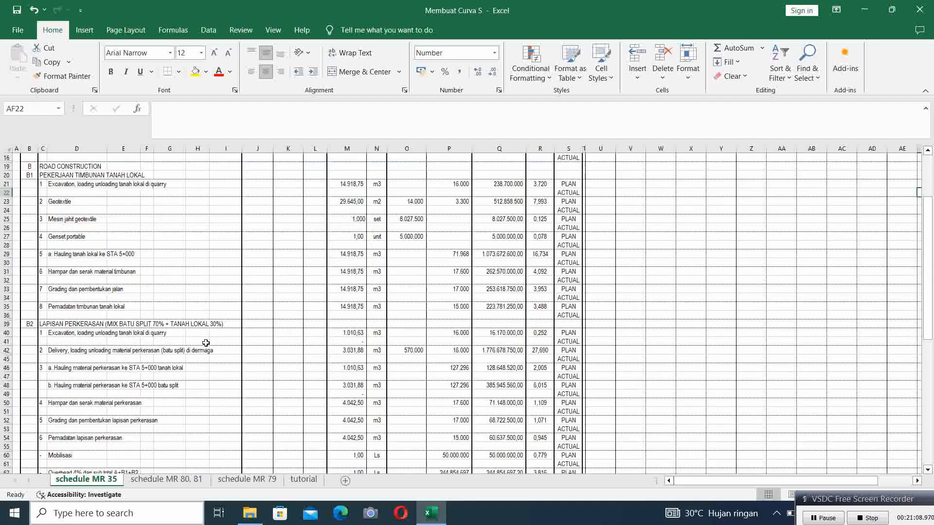
pyautogui.scroll(-5, 146, 386)
pyautogui.scroll(8, 377, 386)
pyautogui.scroll(1, 376, 384)
pyautogui.scroll(-10, 298, 327)
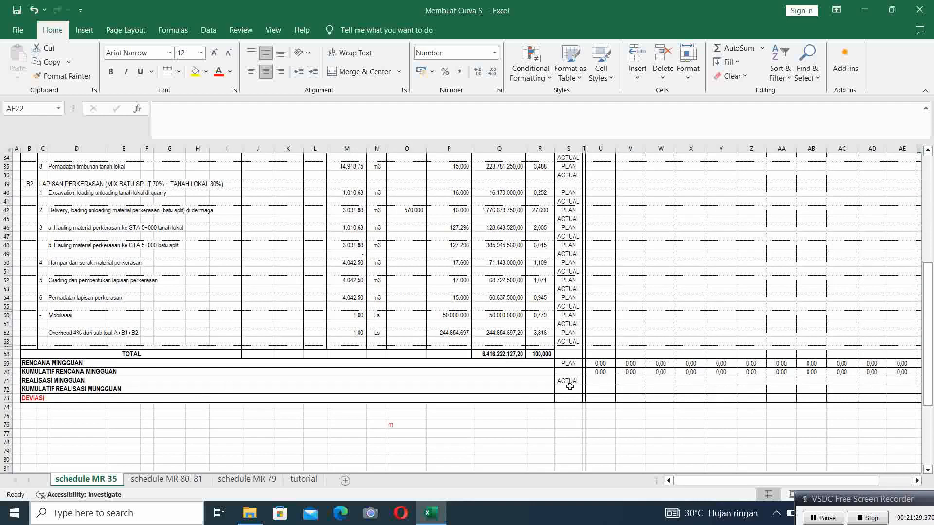
# - Examine the weekly plan totals in row 69 and the actual row below them across the timeline weeks
pyautogui.click(598, 381)
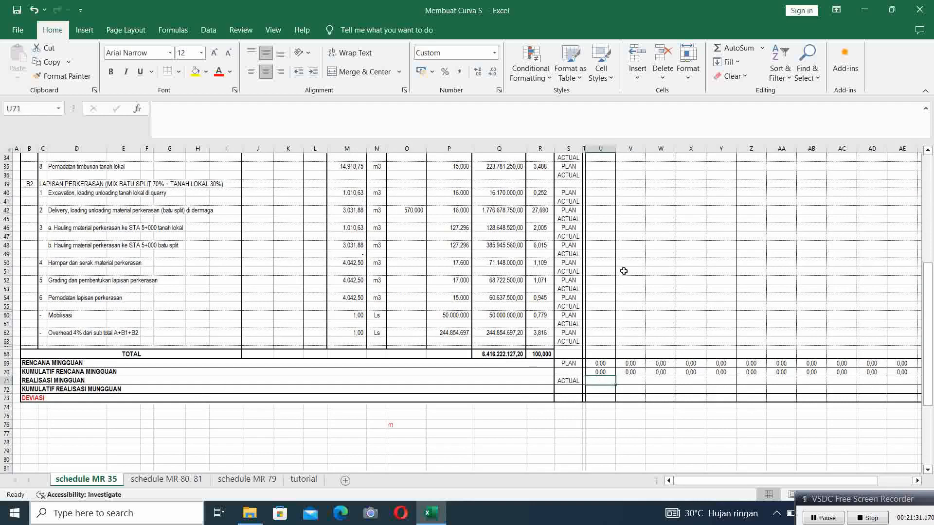
pyautogui.moveTo(685, 484); pyautogui.dragTo(709, 486)
pyautogui.scroll(-2, 421, 381)
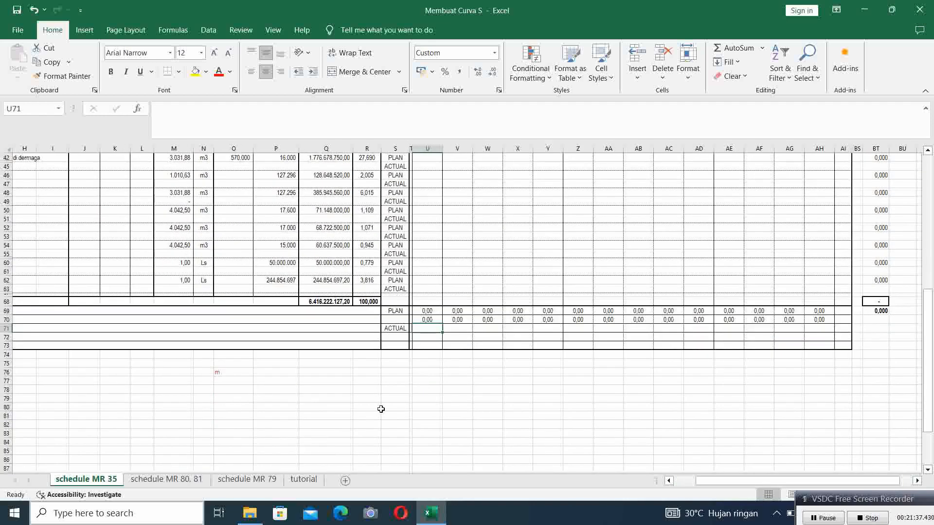
pyautogui.scroll(2, 438, 349)
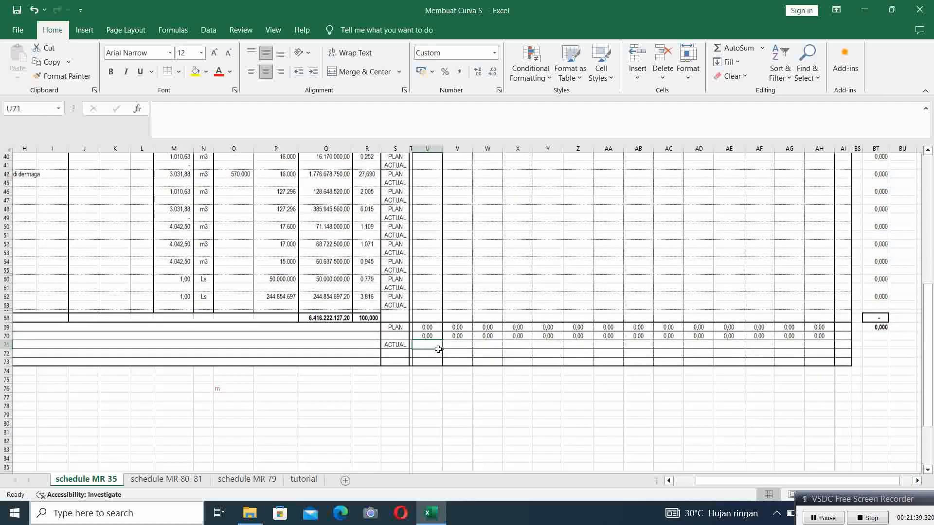
pyautogui.click(425, 347)
pyautogui.moveTo(424, 347); pyautogui.dragTo(808, 348)
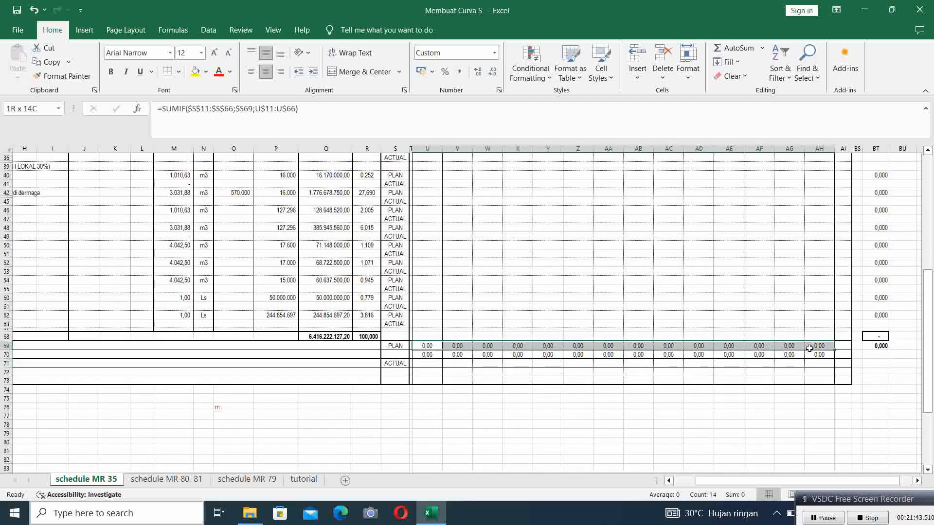
pyautogui.click(496, 425)
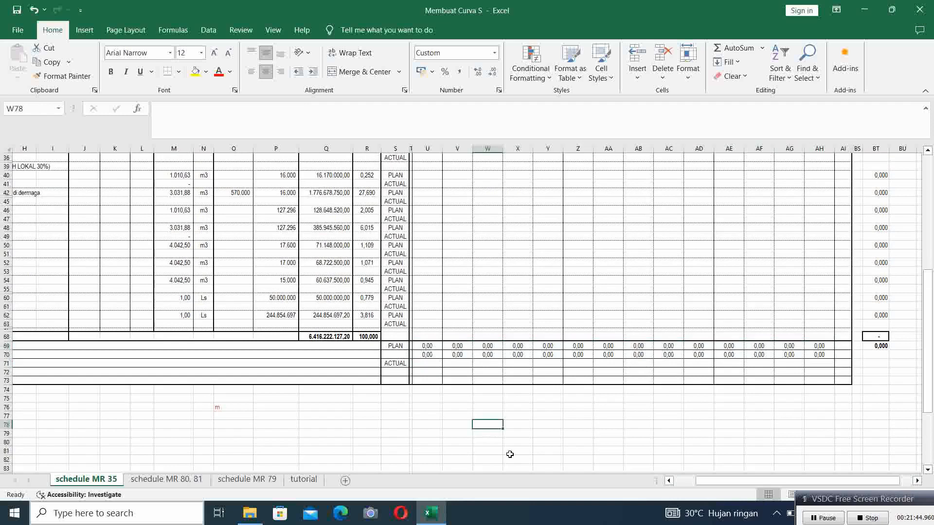
pyautogui.click(682, 484)
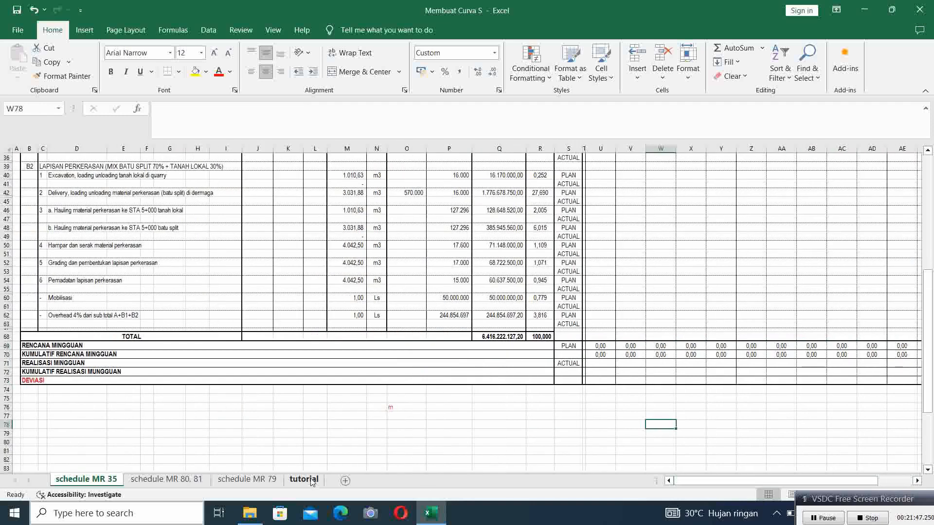
# - Copy the w1 formula block of the 14-week example from the tutorial sheet to below the MR 35 summary rows
pyautogui.click(303, 480)
pyautogui.scroll(15, 305, 425)
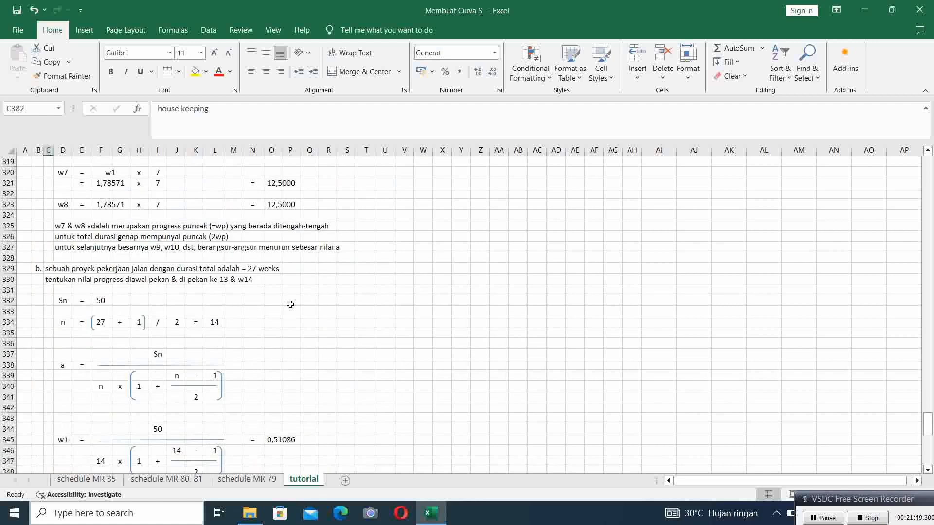
pyautogui.scroll(-8, 290, 304)
pyautogui.scroll(9, 290, 304)
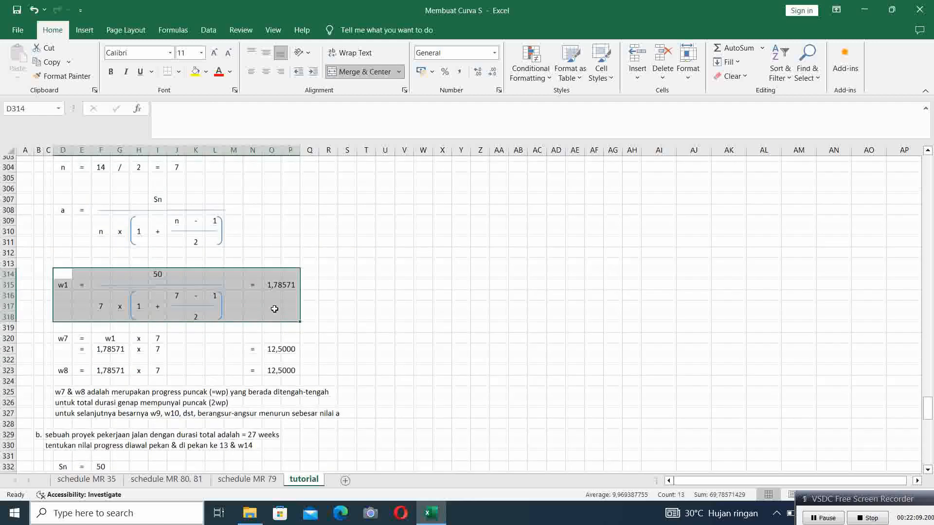
pyautogui.scroll(5, 290, 303)
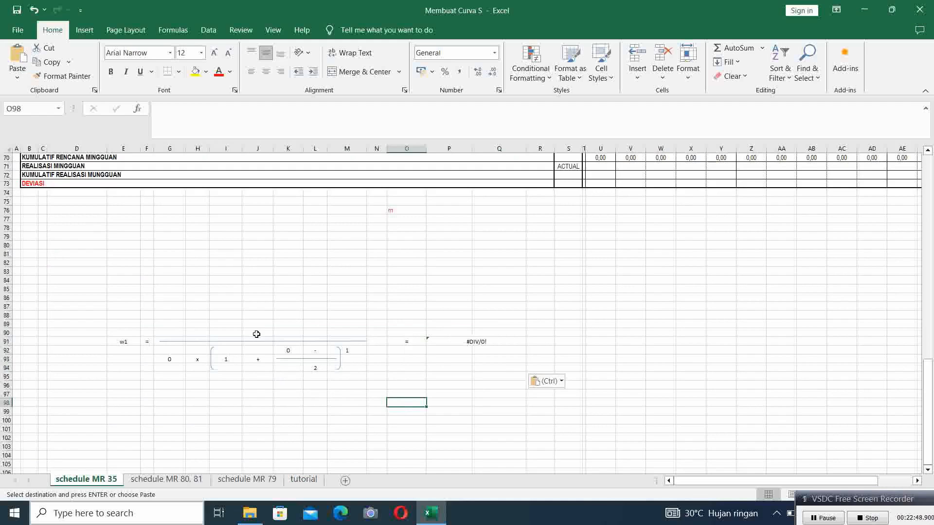
# - Set the numerator of the copied w1 formula in J90 to 50
pyautogui.click(258, 333)
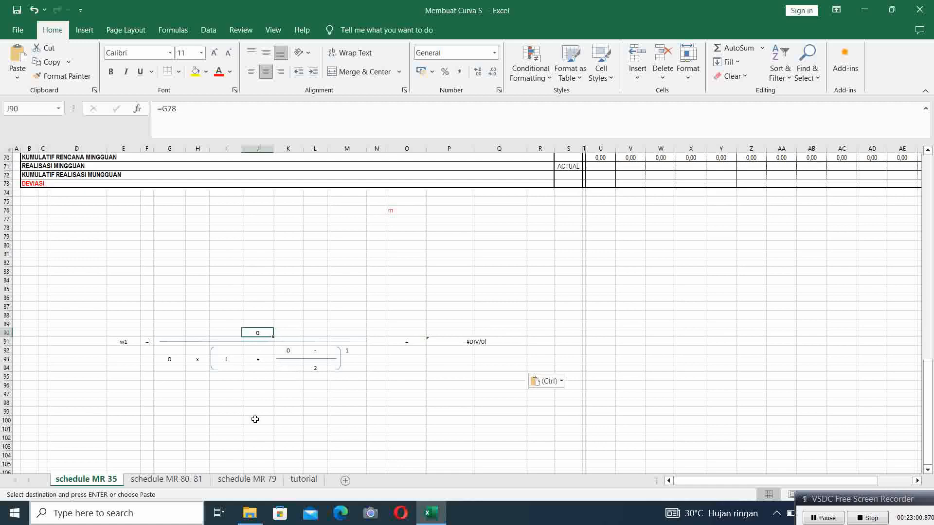
pyautogui.write('50')
pyautogui.press('Return')
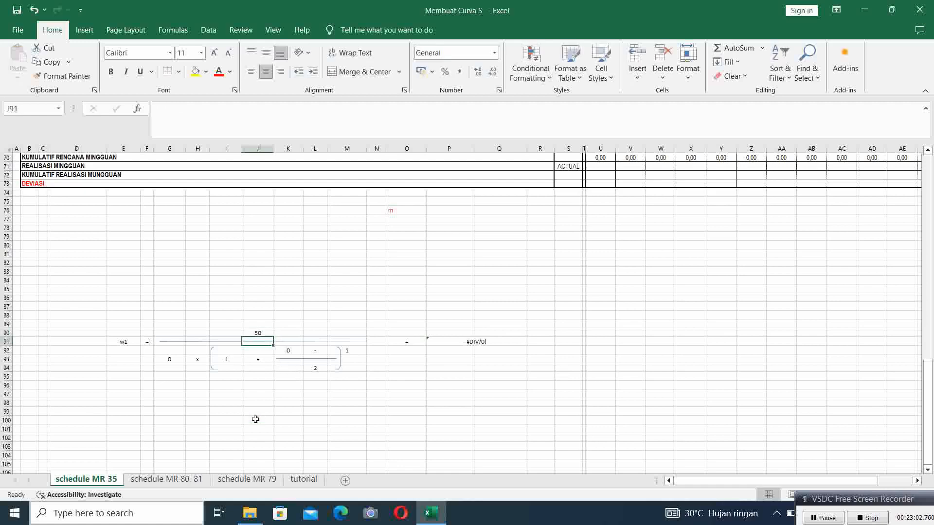
# - Check n in the tutorial sheet's 14-week example and set the denominator's first factor in G93 to 7
pyautogui.press('Down')
pyautogui.press('Down')
pyautogui.press('Left')
pyautogui.press('Left')
pyautogui.press('Left')
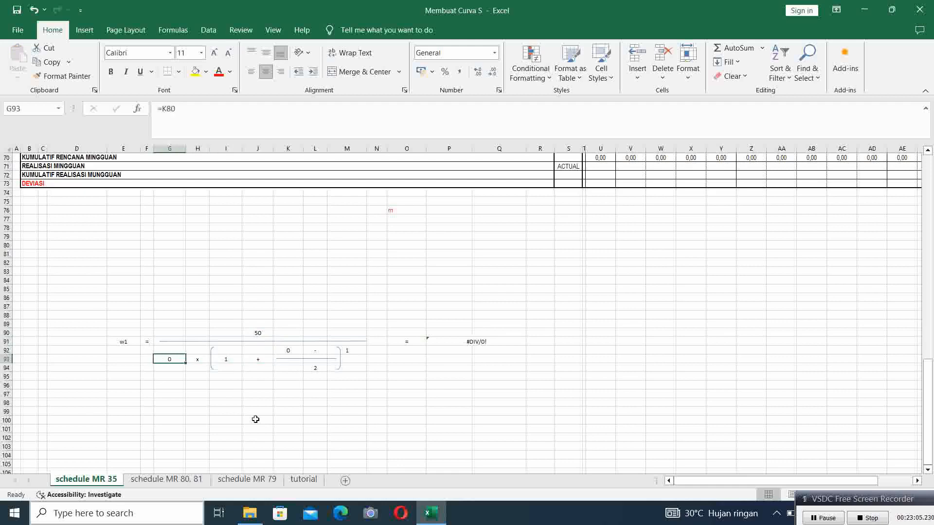
pyautogui.click(303, 479)
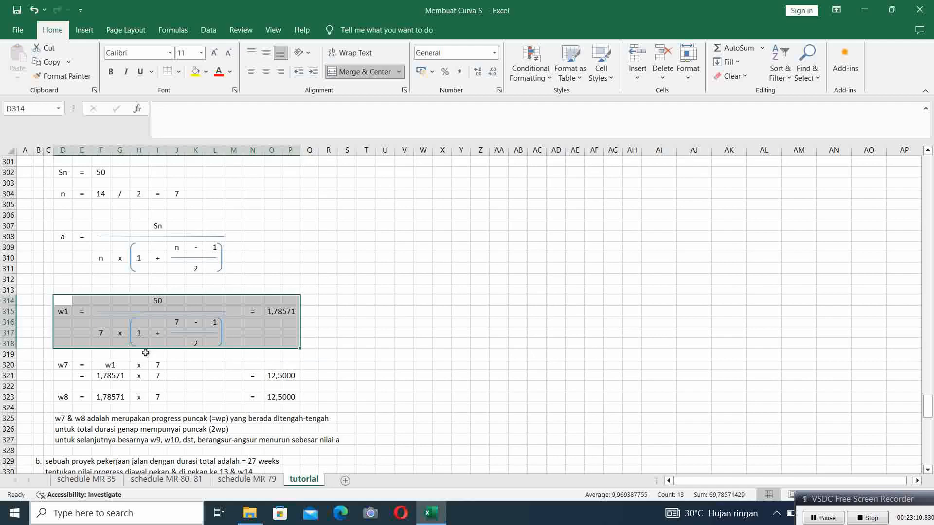
pyautogui.scroll(3, 145, 353)
pyautogui.scroll(-2, 145, 354)
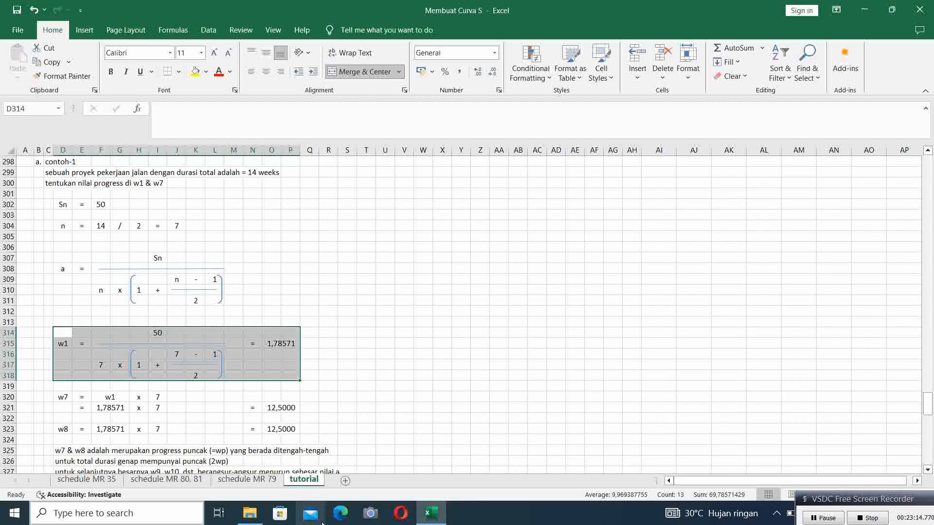
pyautogui.click(86, 480)
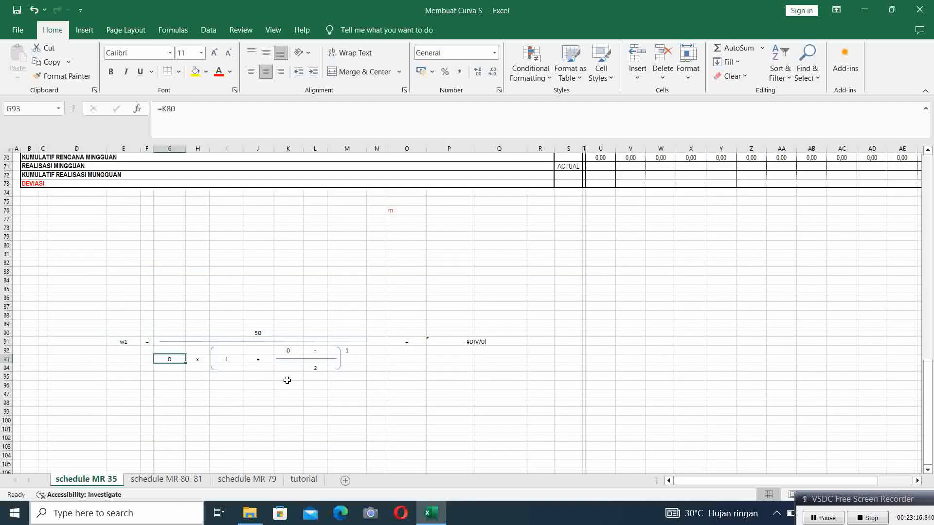
pyautogui.write('7')
pyautogui.press('Return')
# - Set the n value inside the w1 formula's brackets in K92 to 7
pyautogui.press('Up')
pyautogui.press('Right')
pyautogui.press('Right')
pyautogui.press('Right')
pyautogui.press('Right')
pyautogui.press('Up')
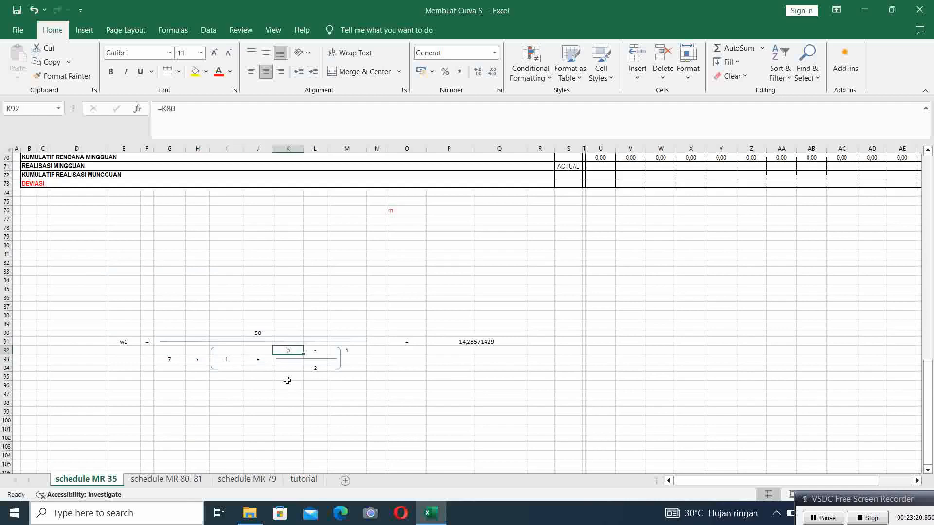
pyautogui.write('7')
pyautogui.press('Return')
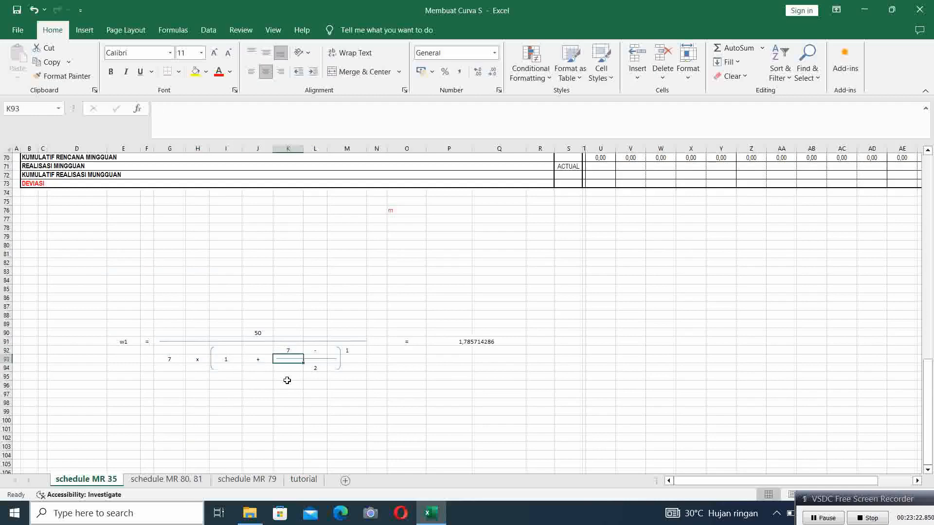
# - Inspect the formula behind the w1 result and leave it unchanged
pyautogui.doubleClick(461, 342)
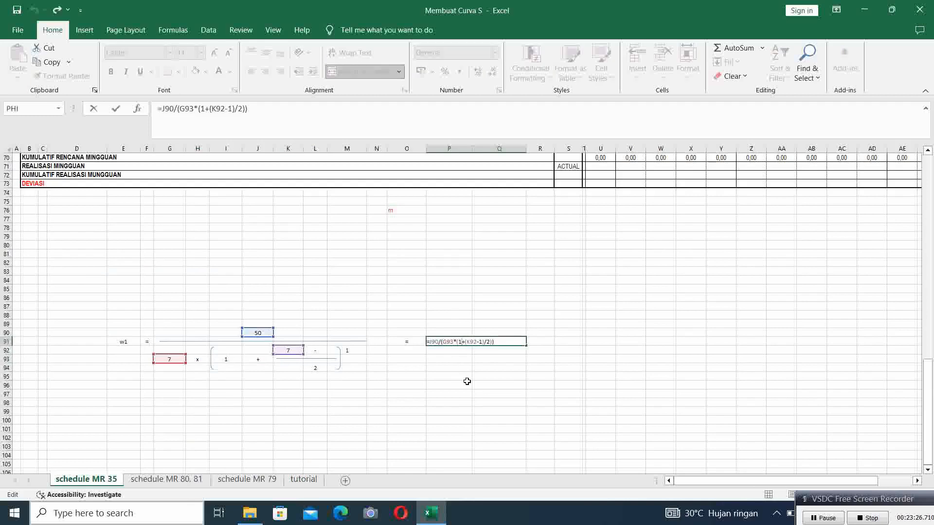
pyautogui.press('Escape')
pyautogui.press('Return')
# - Unmerge the w1 result cell so the value sits in P91 alone
pyautogui.click(459, 341)
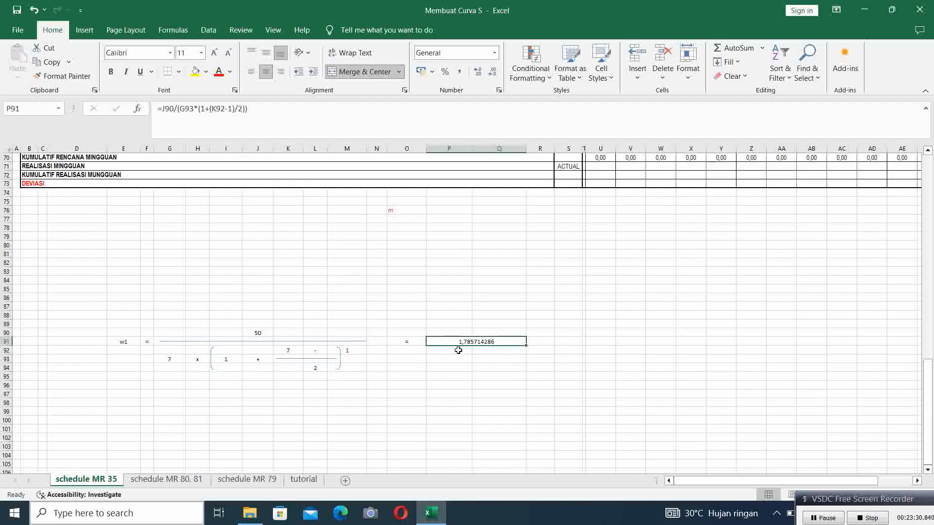
pyautogui.click(362, 72)
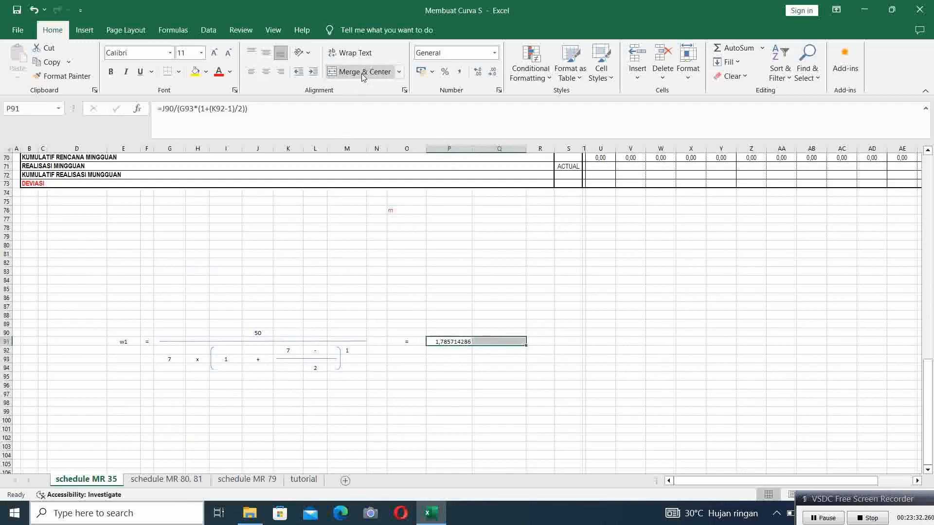
pyautogui.click(459, 395)
pyautogui.click(449, 343)
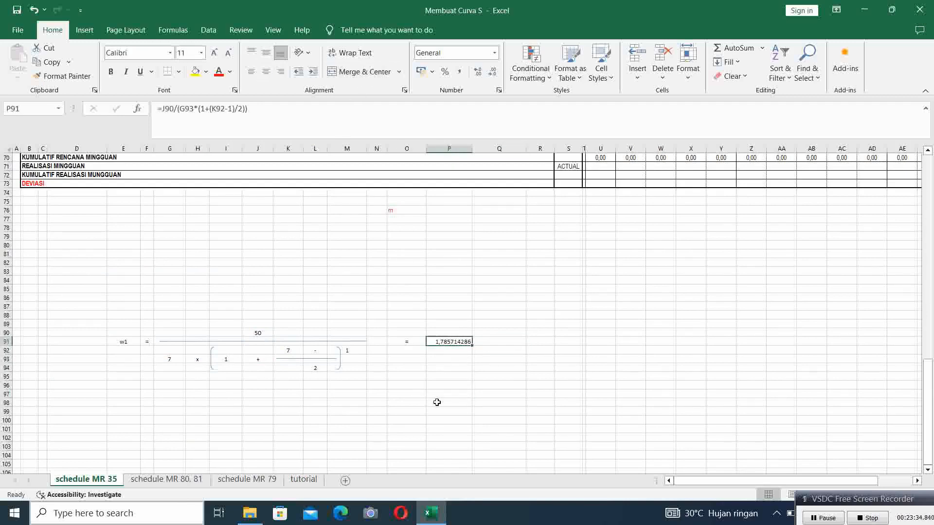
# - Copy the week, progress and cumulative table of the 14-week example from the tutorial sheet to O76 on the schedule MR 35 sheet
pyautogui.scroll(2, 450, 428)
pyautogui.click(304, 480)
pyautogui.scroll(-12, 316, 346)
pyautogui.scroll(-7, 321, 340)
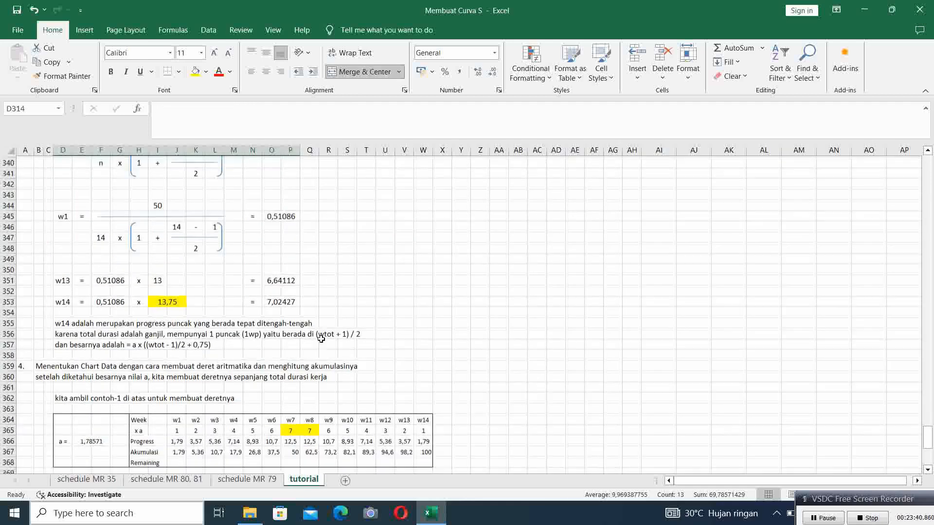
pyautogui.moveTo(62, 322)
pyautogui.mouseDown()
pyautogui.moveTo(225, 361)
pyautogui.moveTo(429, 365)
pyautogui.mouseUp()
pyautogui.click(48, 62)
pyautogui.click(103, 480)
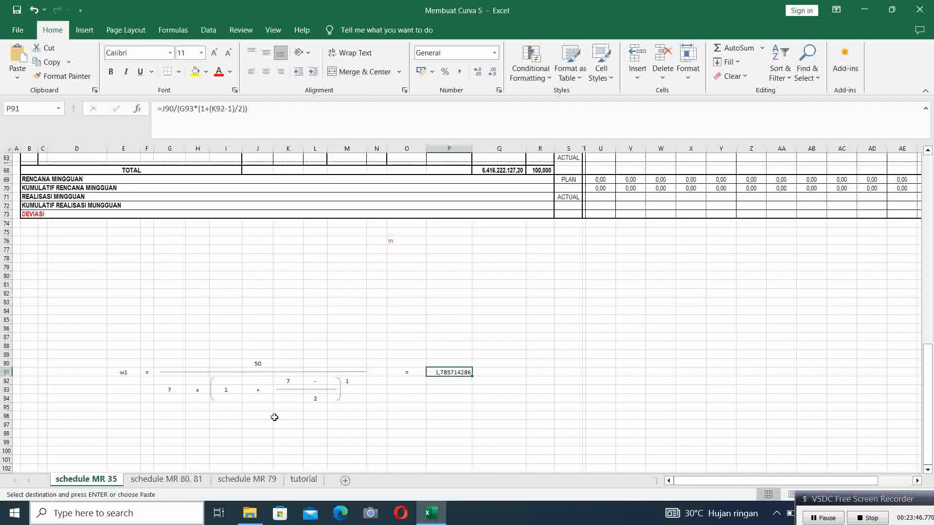
pyautogui.click(403, 242)
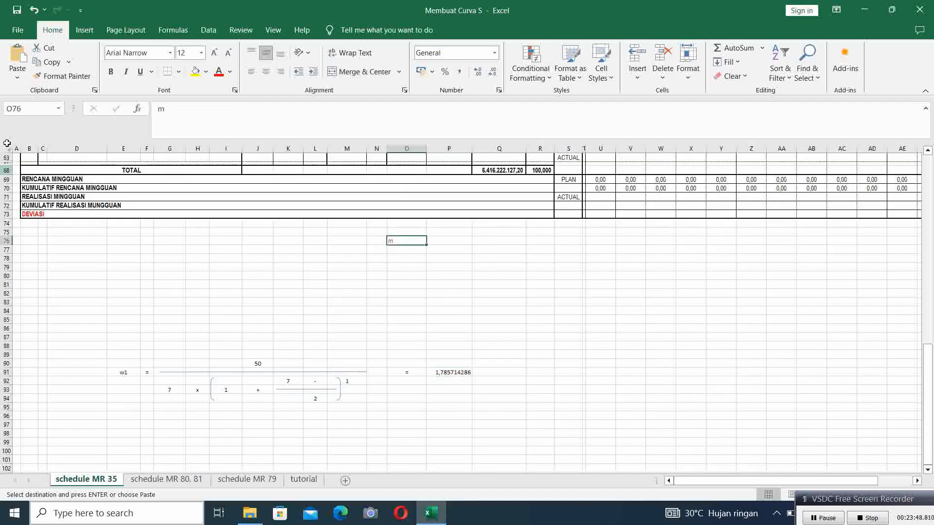
pyautogui.click(22, 59)
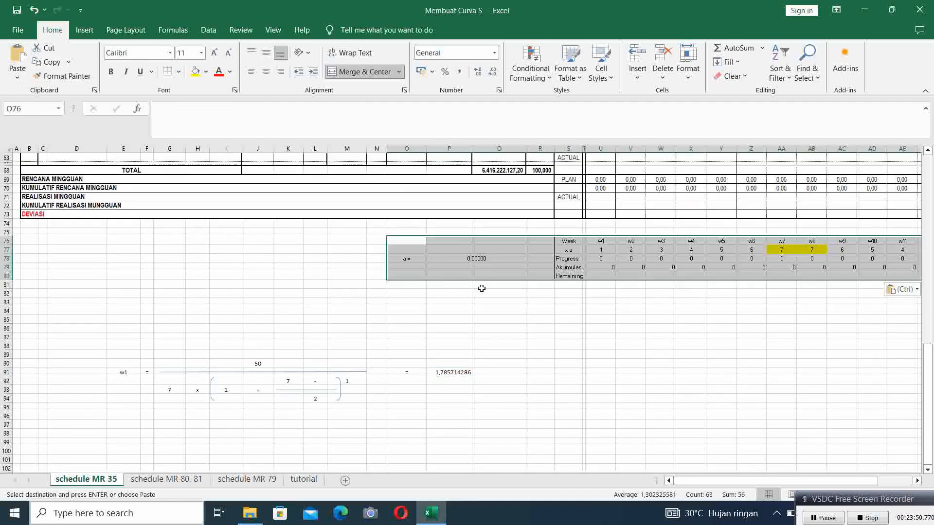
# - Set the font of the pasted 14-week table to Arial Narrow, size 12
pyautogui.click(631, 373)
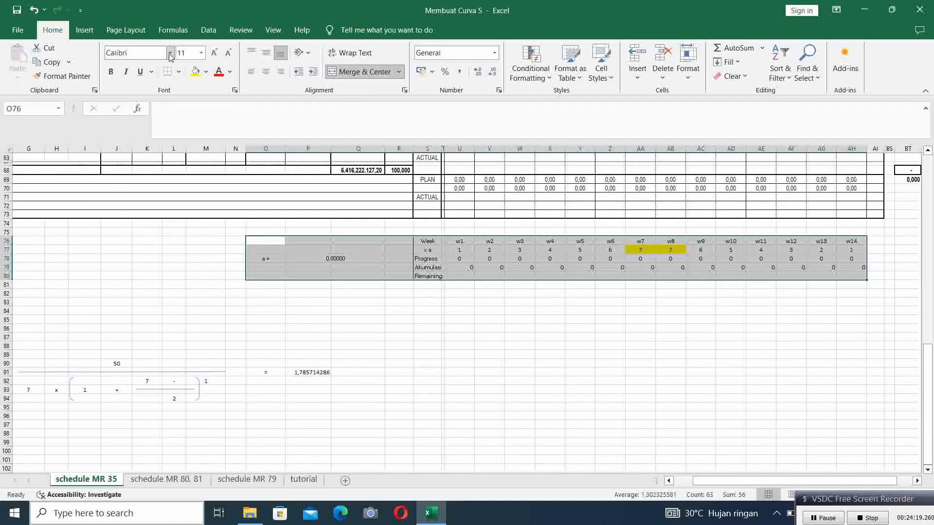
pyautogui.click(170, 54)
pyautogui.write('Arial')
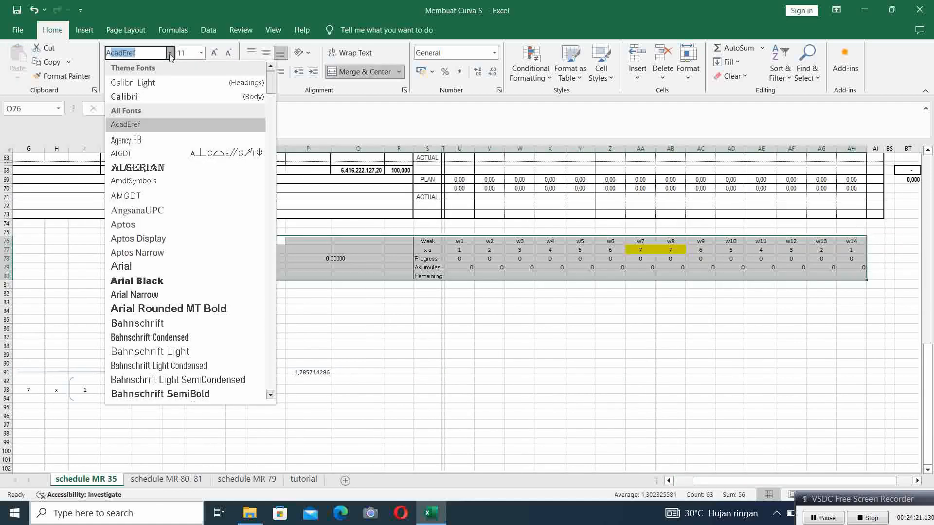
pyautogui.click(146, 295)
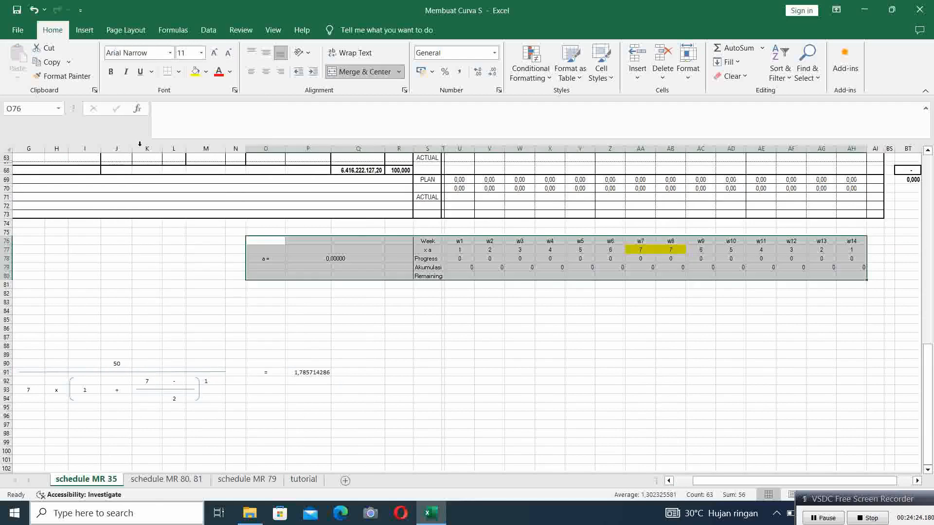
pyautogui.click(202, 53)
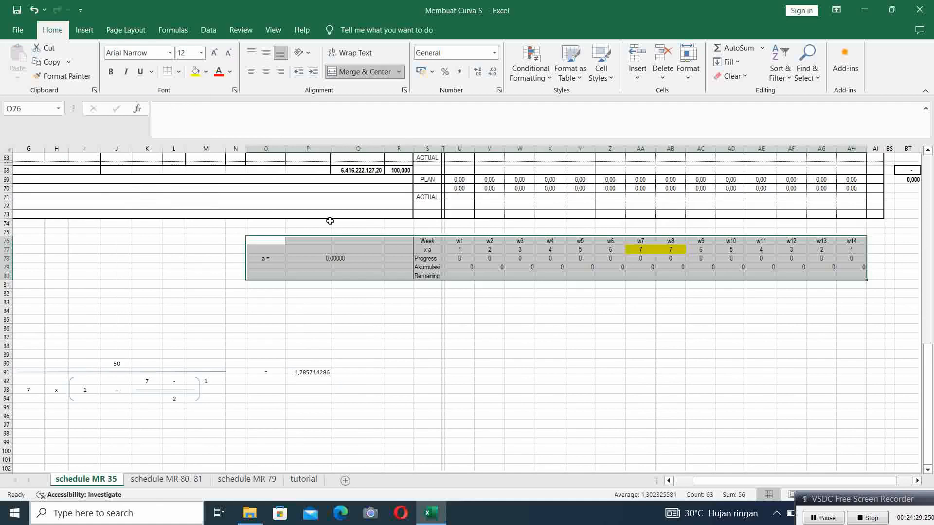
pyautogui.click(471, 371)
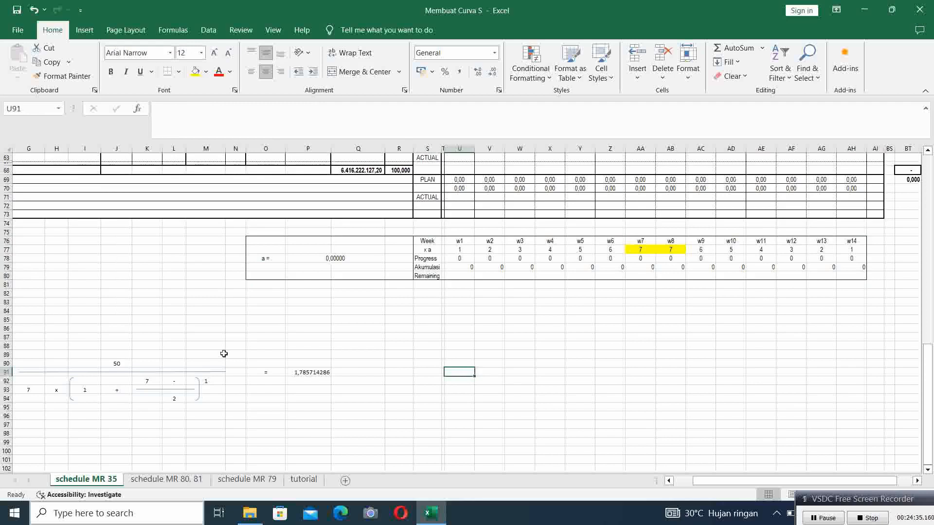
# - Link the table's a value in P78 to the calculated w1 result with =P91
pyautogui.click(321, 260)
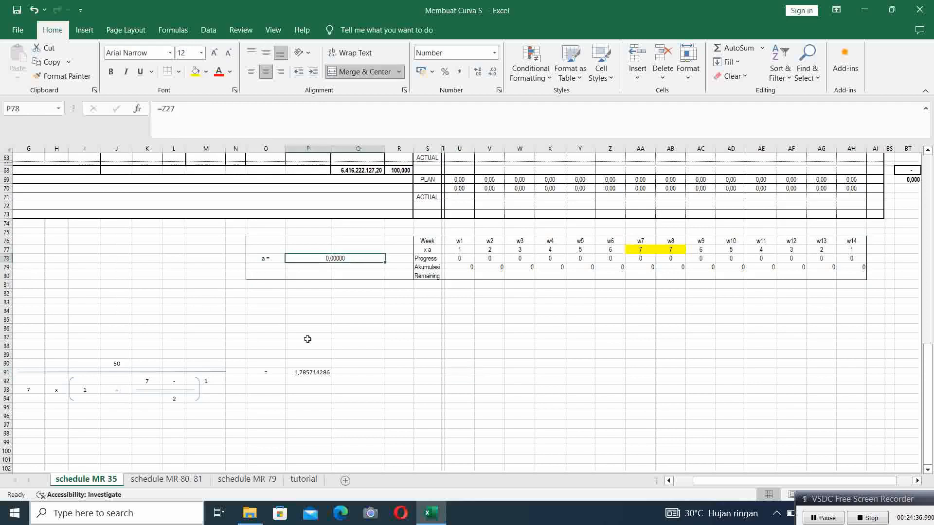
pyautogui.write('=')
pyautogui.click(313, 373)
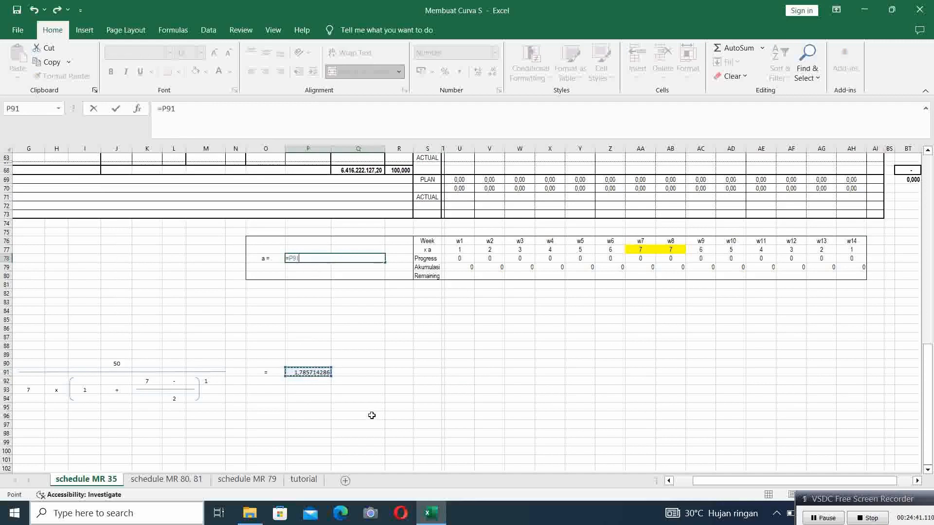
pyautogui.press('Return')
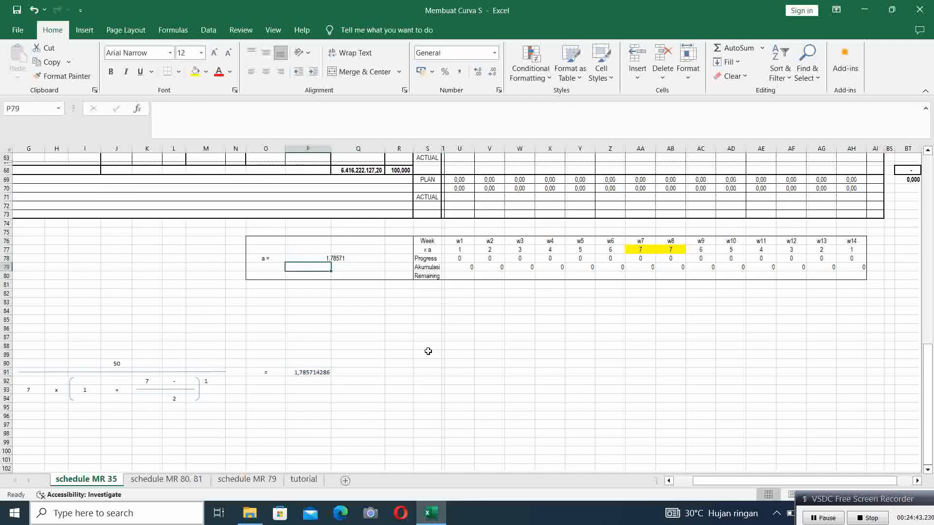
pyautogui.scroll(2, 418, 348)
pyautogui.doubleClick(459, 294)
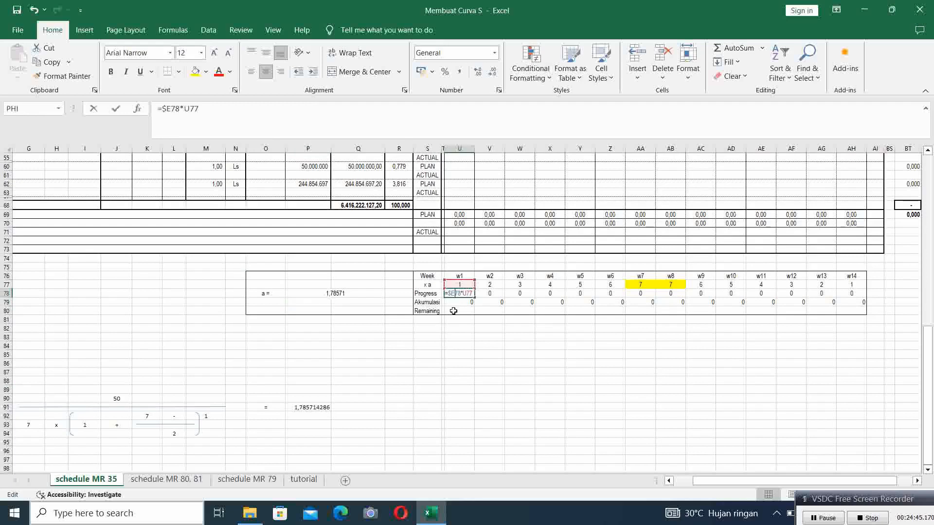
pyautogui.press('Escape')
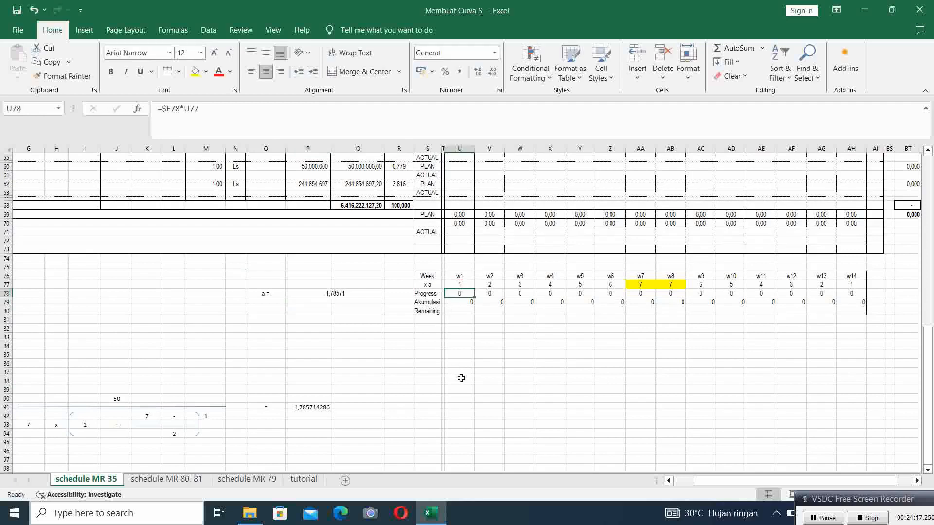
pyautogui.click(468, 397)
# - Replace the w1 Progress formula in U78 with the a value times the week multiplier, =P78*U77
pyautogui.click(460, 294)
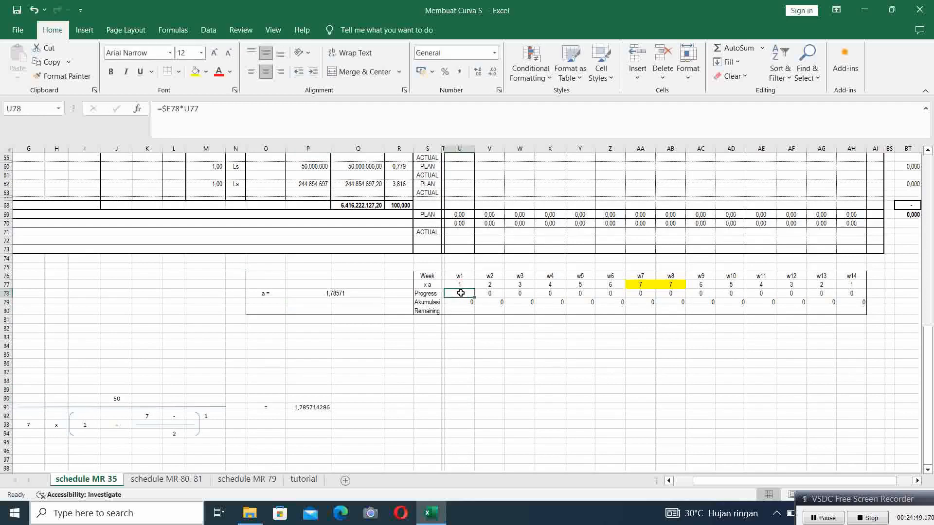
pyautogui.press('F2')
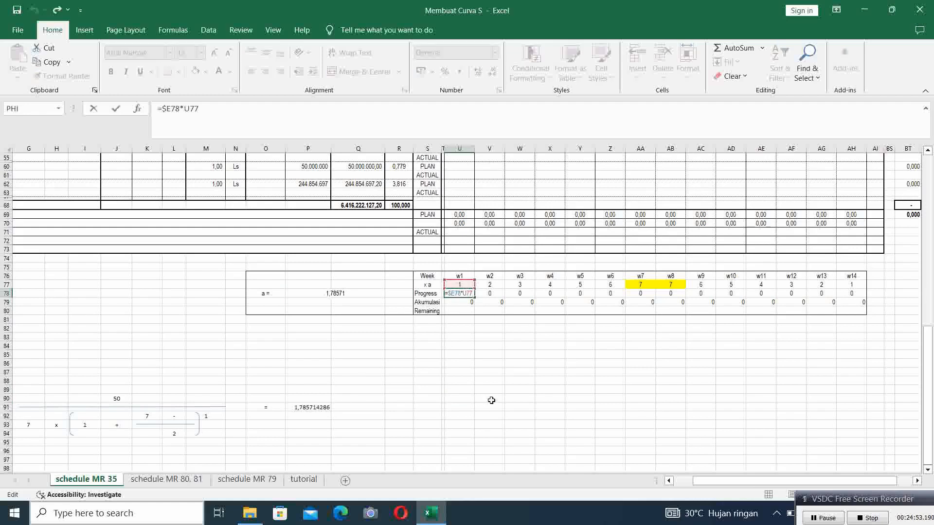
pyautogui.press('Escape')
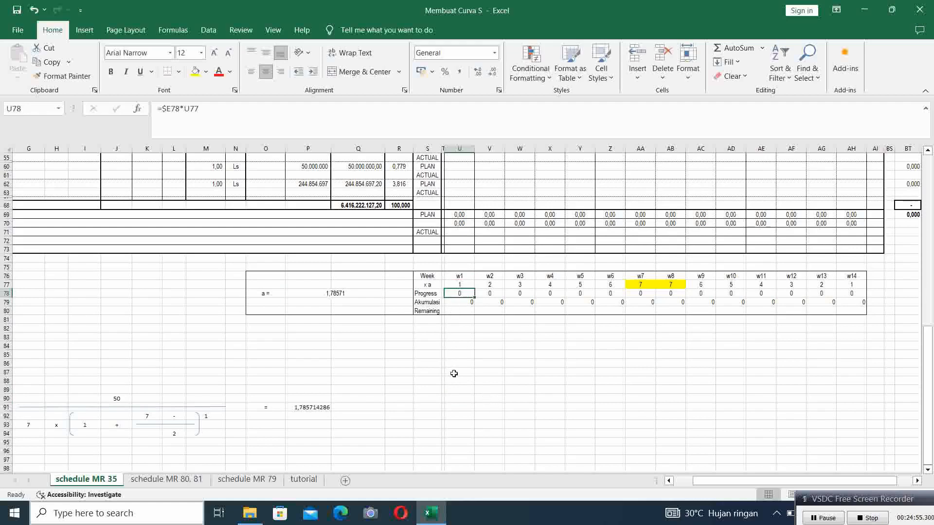
pyautogui.write('=')
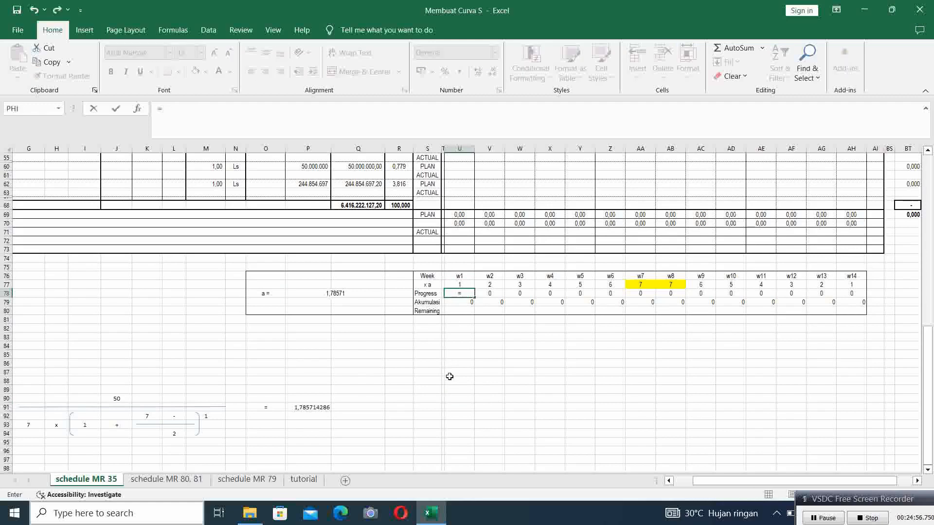
pyautogui.click(331, 293)
pyautogui.write('*')
pyautogui.click(463, 285)
pyautogui.press('Return')
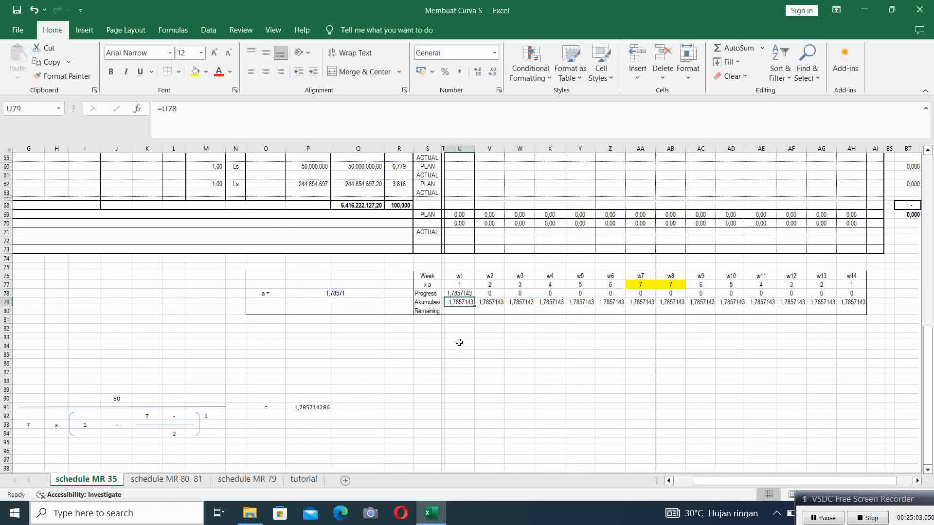
# - Lock the column reference to the a value in the w1 Progress formula, making it =$P78*U77
pyautogui.click(459, 294)
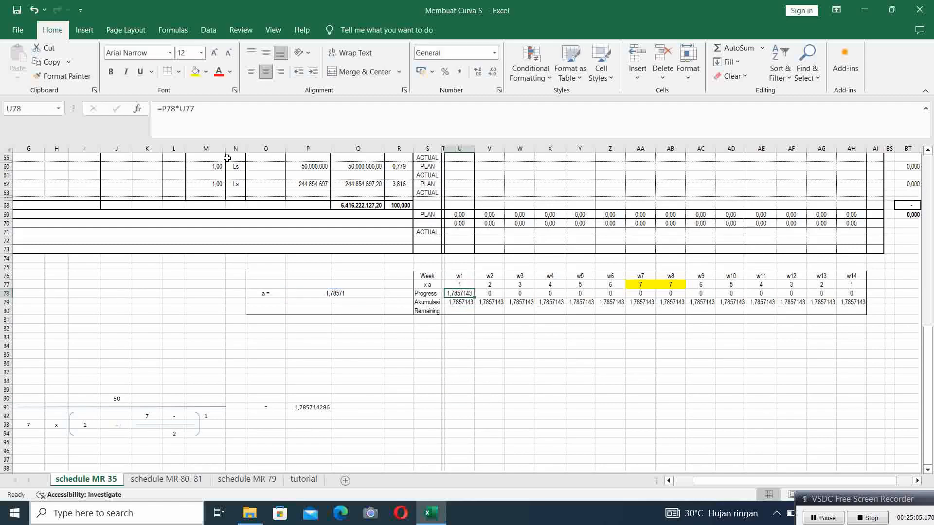
pyautogui.click(162, 109)
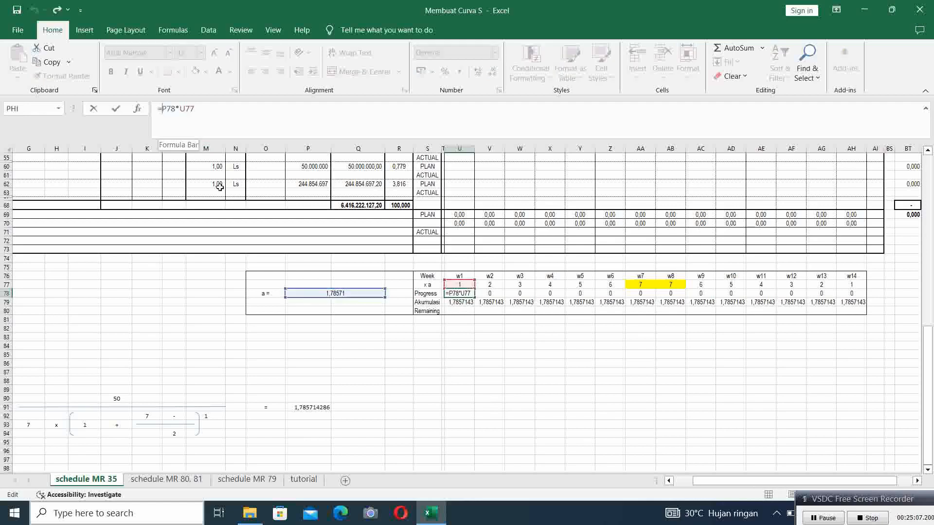
pyautogui.write('$')
pyautogui.hotkey('ctrl', 'Return')
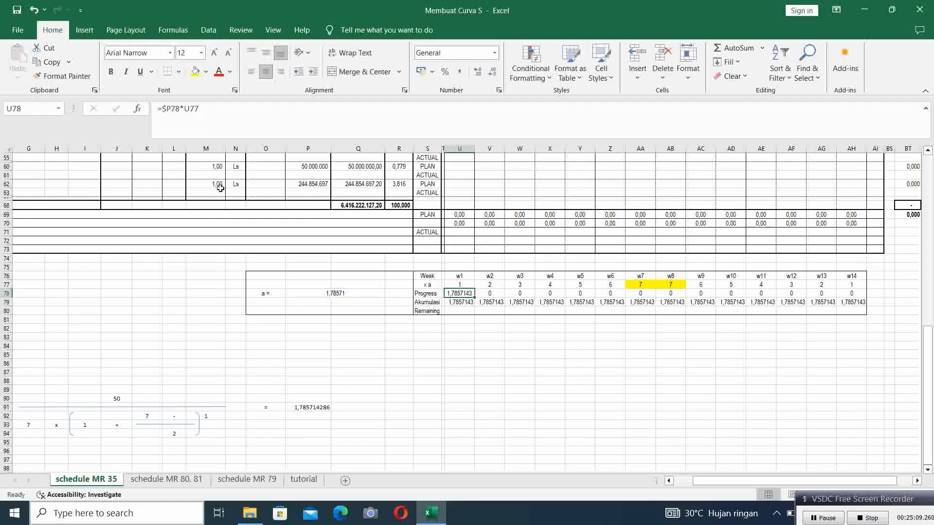
# - Copy the w1 Progress formula across weeks w2 to w14, cells V78 to AH78
pyautogui.hotkey('ctrl', 'c')
pyautogui.press('Right')
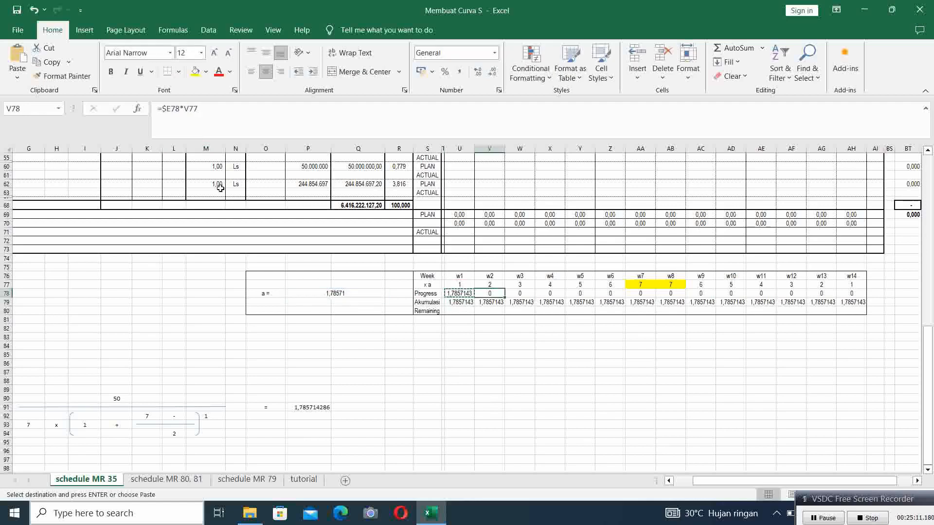
pyautogui.hotkey('shift', 'Right')
pyautogui.hotkey('shift', 'Right')
pyautogui.hotkey('shift', 'Right')
pyautogui.hotkey('shift', 'Right')
pyautogui.hotkey('shift', 'Right')
pyautogui.hotkey('shift', 'Right')
pyautogui.hotkey('shift', 'Right')
pyautogui.hotkey('shift', 'Right')
pyautogui.hotkey('shift', 'Right')
pyautogui.hotkey('shift', 'Right')
pyautogui.hotkey('shift', 'Right')
pyautogui.hotkey('shift', 'Right')
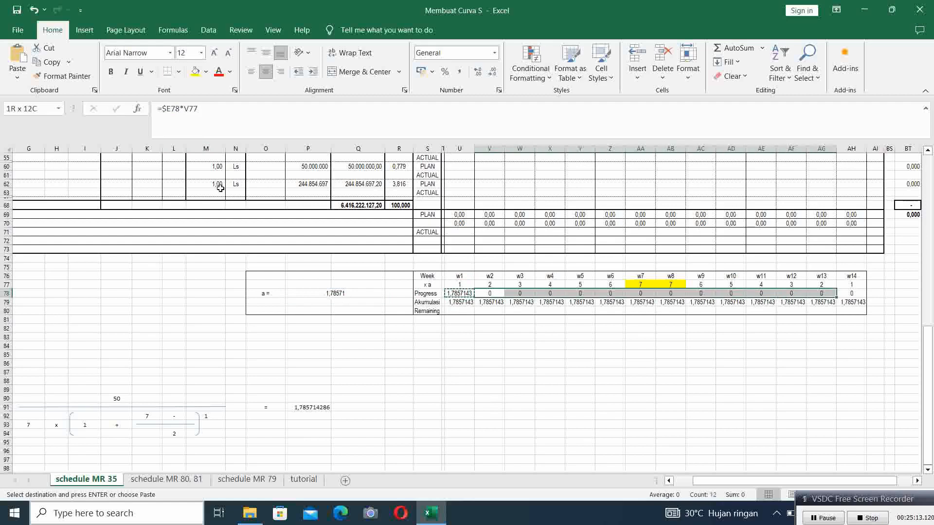
pyautogui.hotkey('ctrl', 'v')
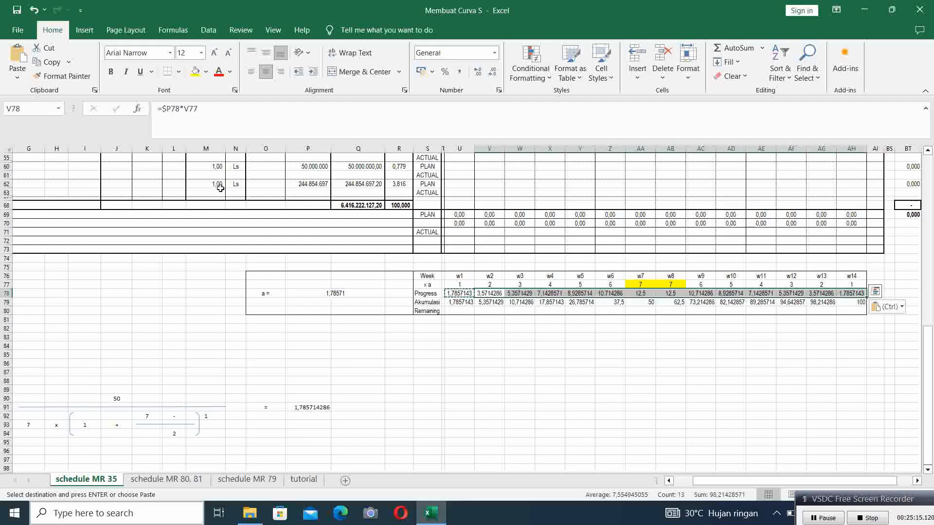
pyautogui.click(550, 373)
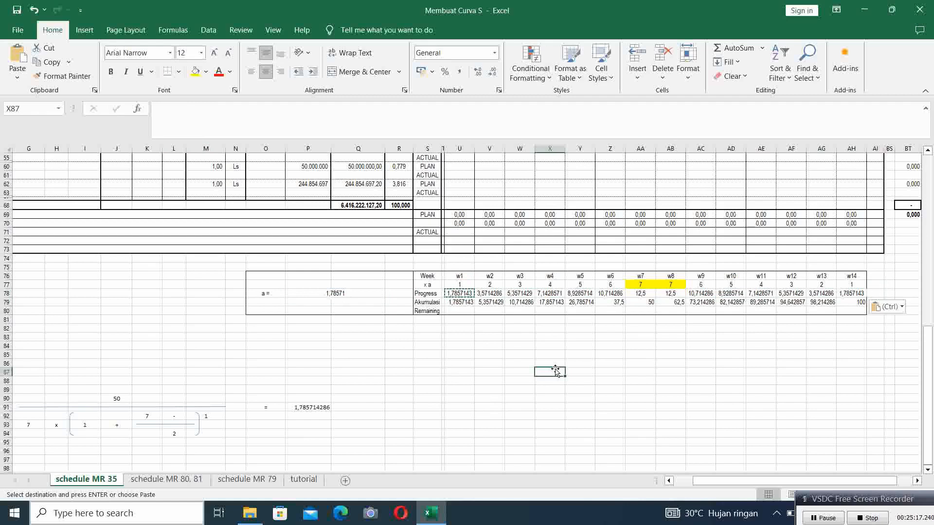
pyautogui.press('Escape')
# - Format the Progress and Akumulasi values of all 14 weeks to five decimal places
pyautogui.moveTo(460, 294); pyautogui.dragTo(843, 300)
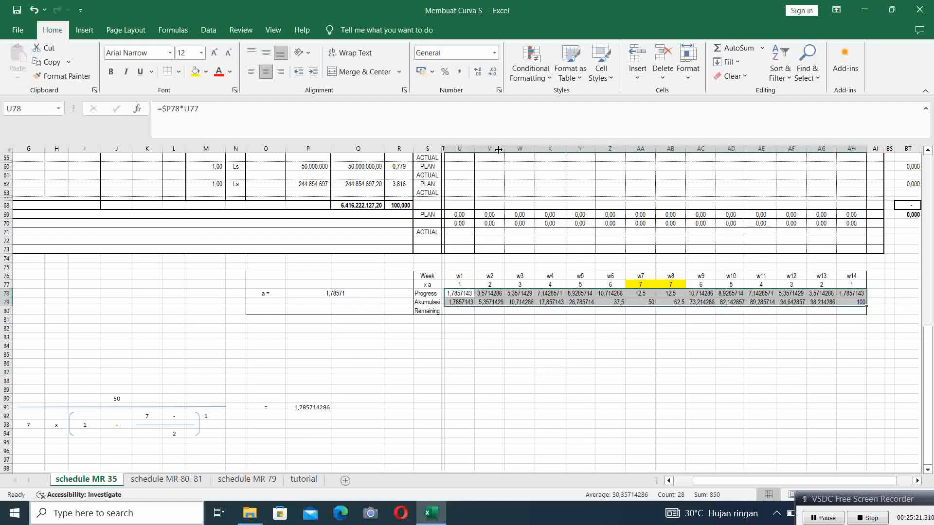
pyautogui.click(493, 73)
pyautogui.click(493, 73)
pyautogui.click(492, 73)
pyautogui.click(478, 71)
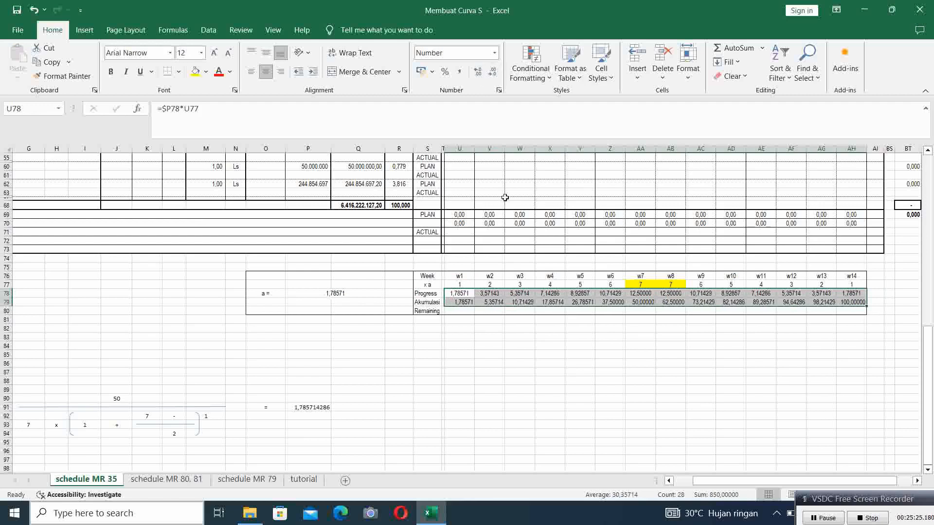
pyautogui.click(469, 336)
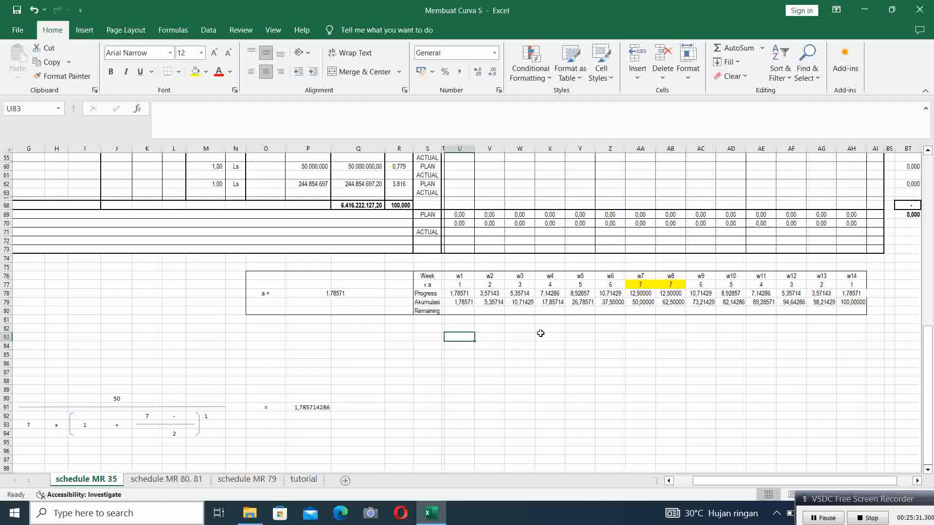
# - Calculate the w1 Remaining value in U80 as weekly progress minus the weekly plan, =U78-U69
pyautogui.click(464, 311)
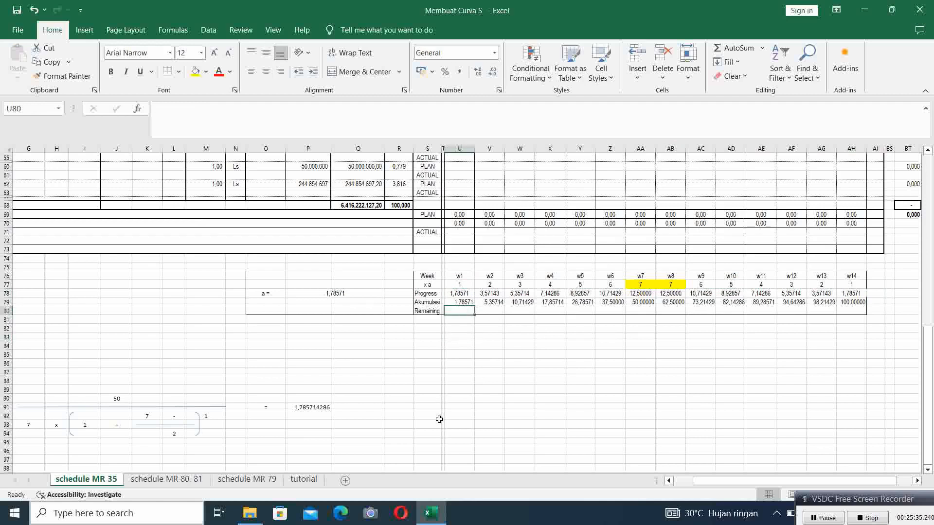
pyautogui.write('=')
pyautogui.click(457, 215)
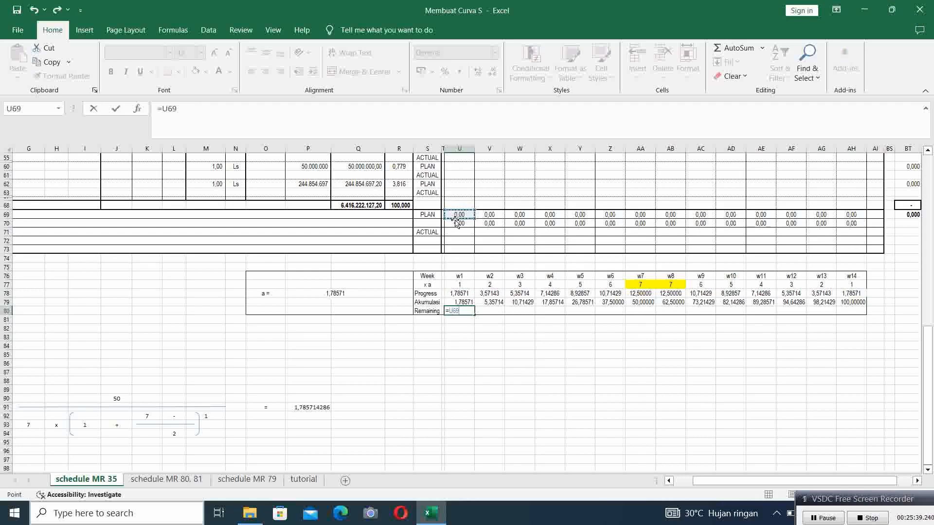
pyautogui.click(452, 294)
pyautogui.write('-')
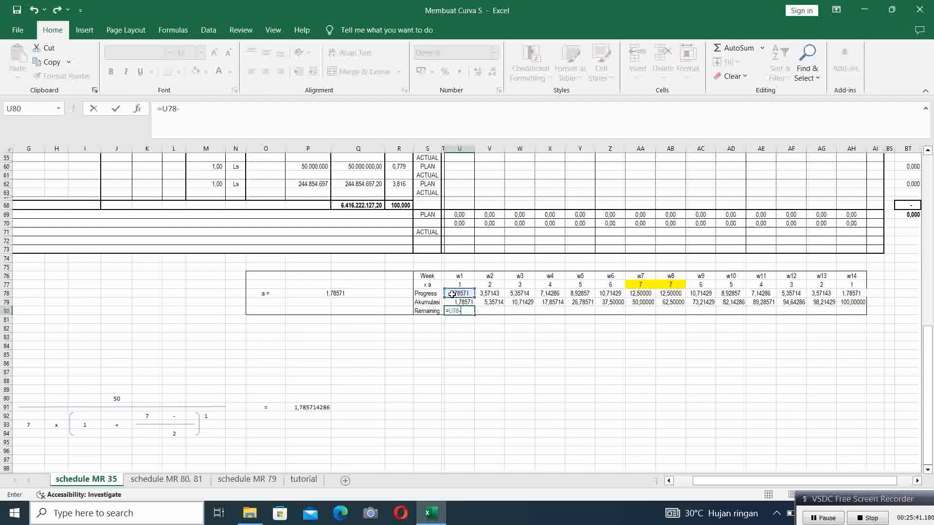
pyautogui.click(460, 214)
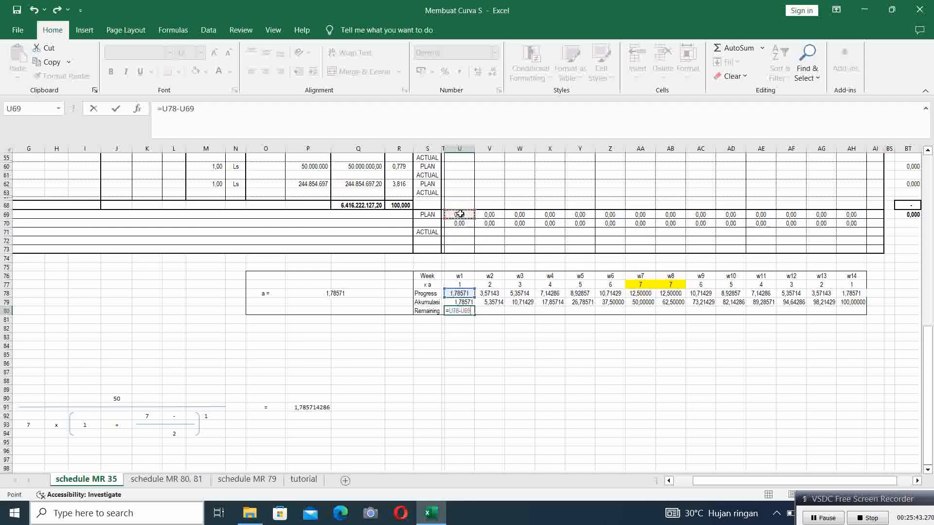
pyautogui.press('Return')
pyautogui.press('Up')
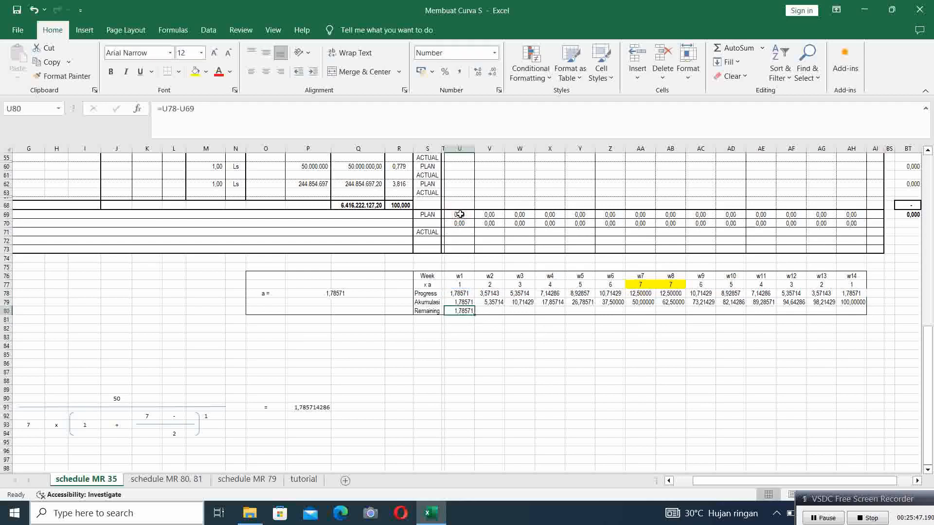
# - Copy the w1 Remaining formula across weeks w2 to w14, cells V80 to AH80
pyautogui.hotkey('ctrl', 'c')
pyautogui.press('Right')
pyautogui.hotkey('shift', 'Right')
pyautogui.hotkey('shift', 'Right')
pyautogui.hotkey('shift', 'Right')
pyautogui.hotkey('shift', 'Right')
pyautogui.hotkey('shift', 'Right')
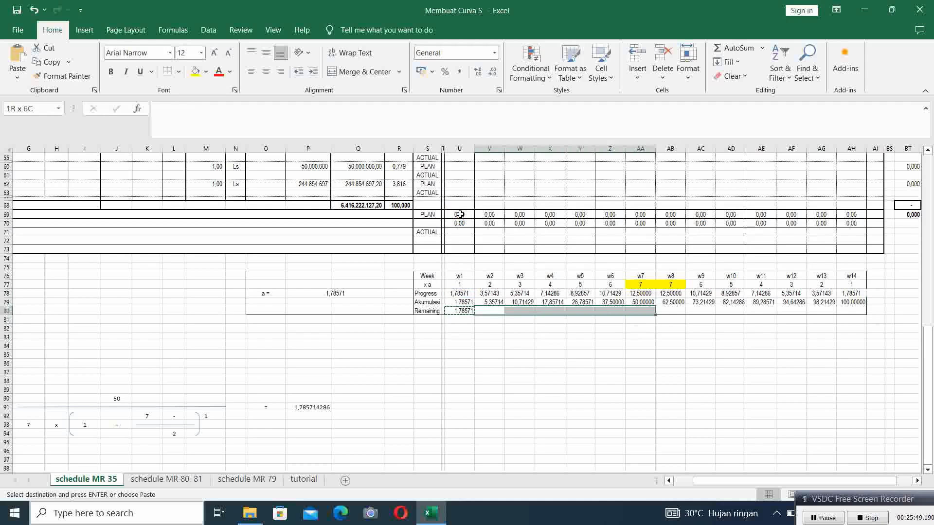
pyautogui.hotkey('shift', 'Right')
pyautogui.hotkey('shift', 'Right')
pyautogui.hotkey('shift', 'Right')
pyautogui.hotkey('shift', 'Right')
pyautogui.hotkey('shift', 'Right')
pyautogui.hotkey('shift', 'Right')
pyautogui.hotkey('shift', 'Right')
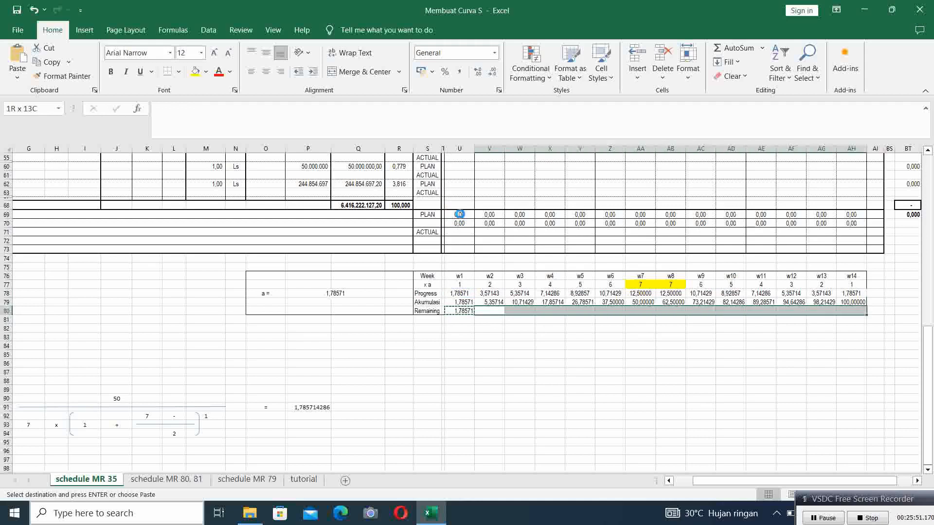
pyautogui.hotkey('ctrl', 'v')
pyautogui.click(516, 376)
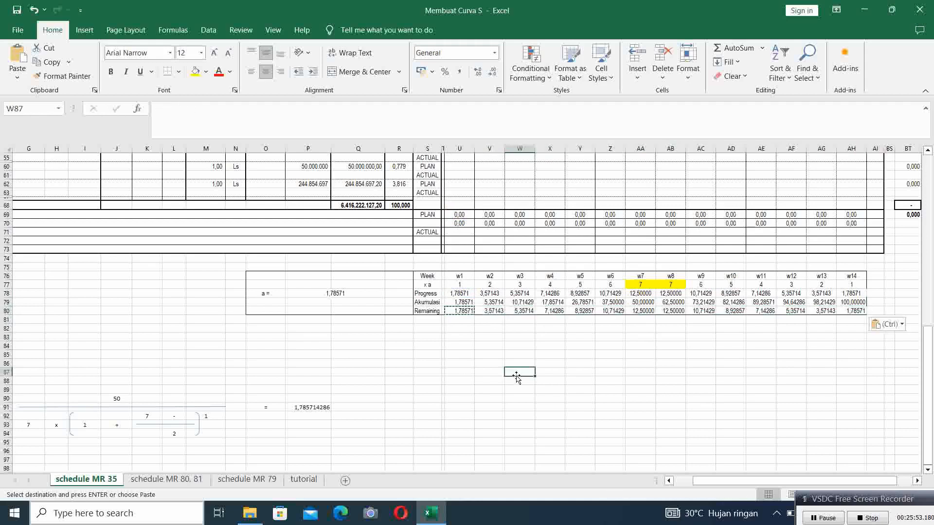
pyautogui.press('Escape')
pyautogui.click(609, 389)
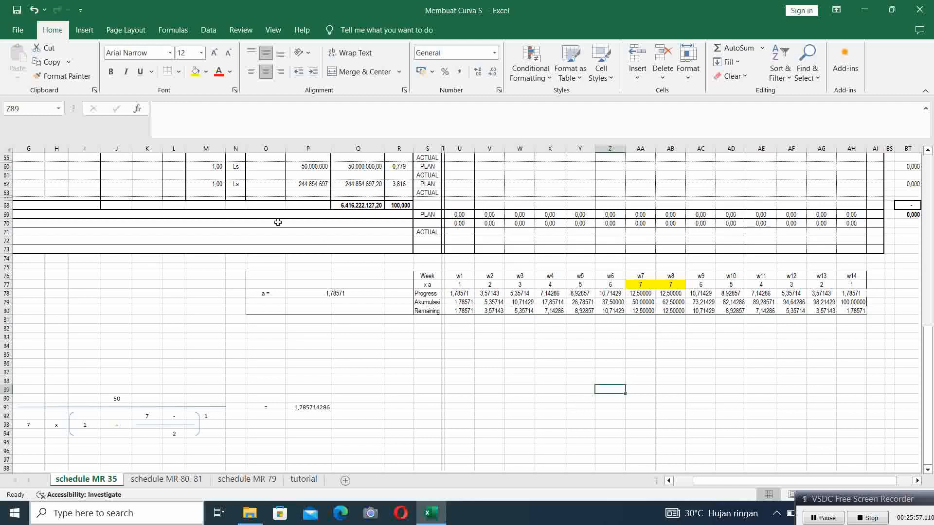
pyautogui.click(516, 373)
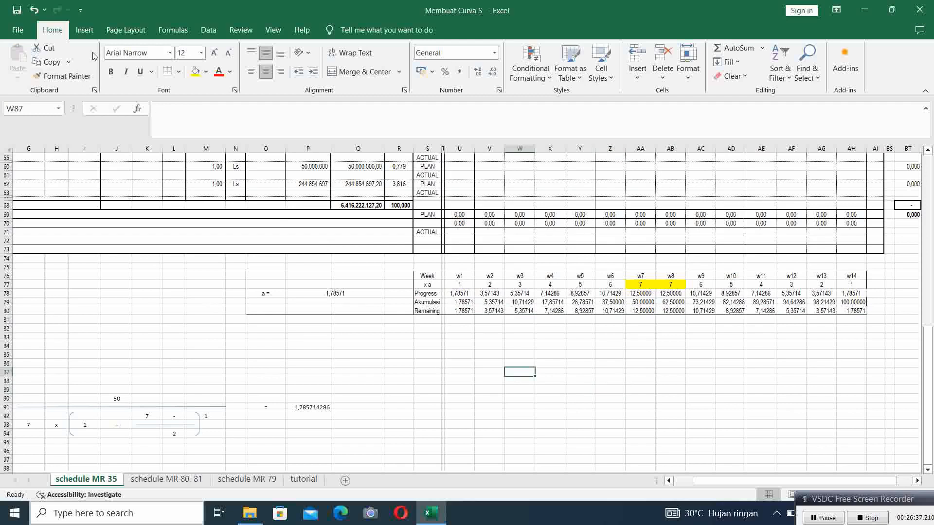
# - Insert a 2-D line chart with markers and place it below the weekly target table, over columns U to AB
pyautogui.click(90, 31)
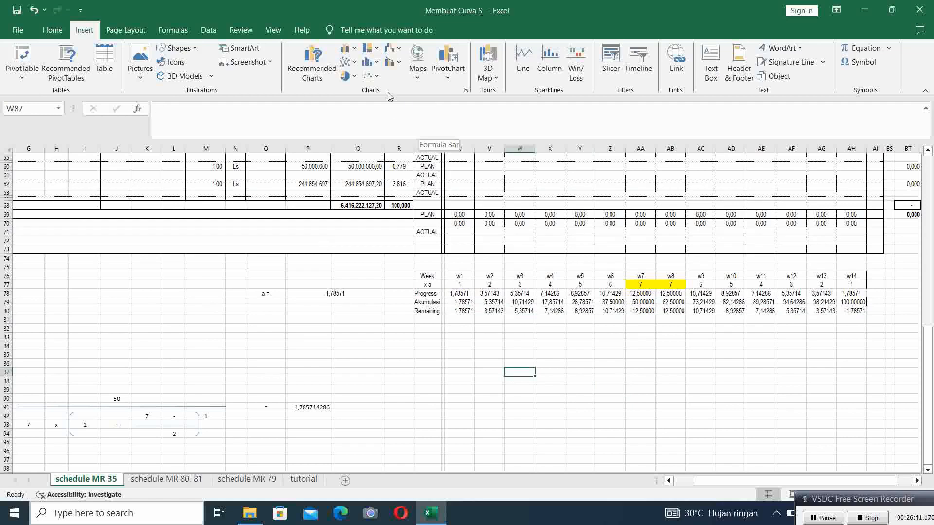
pyautogui.click(355, 67)
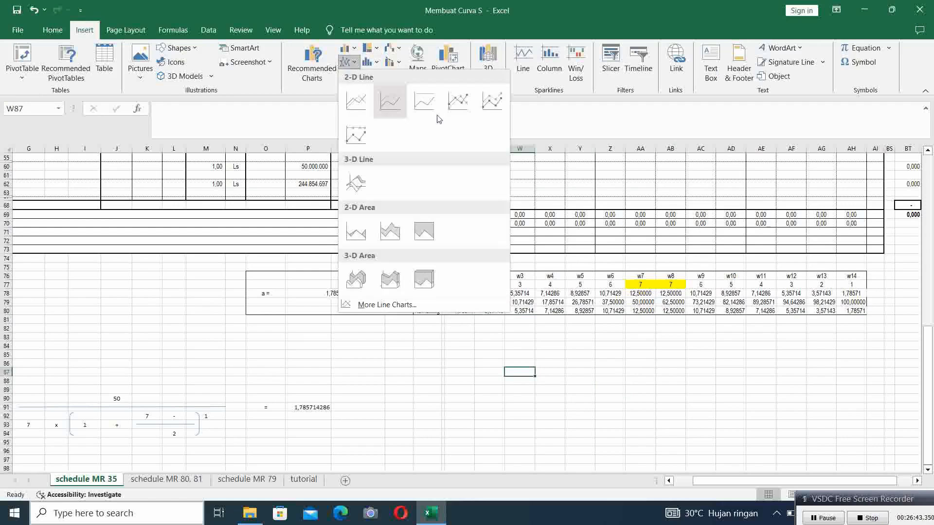
pyautogui.click(463, 101)
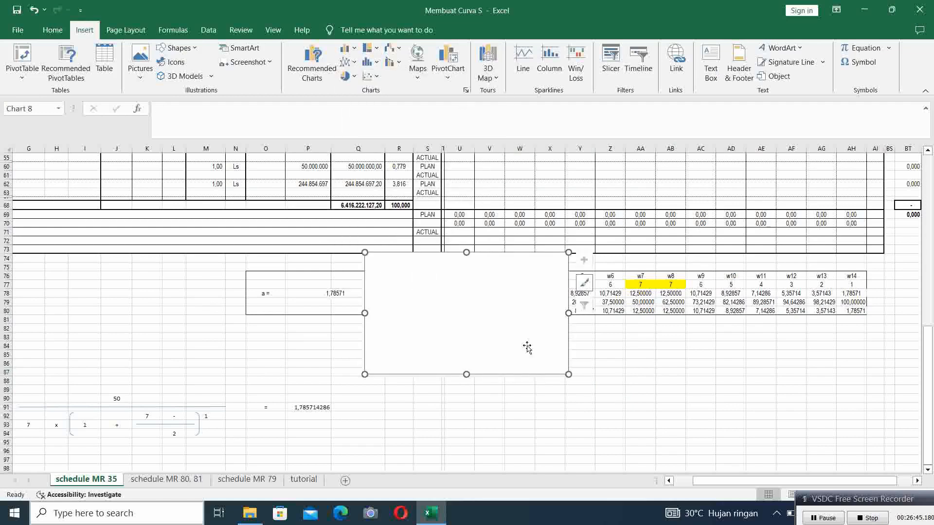
pyautogui.moveTo(518, 333); pyautogui.dragTo(596, 392)
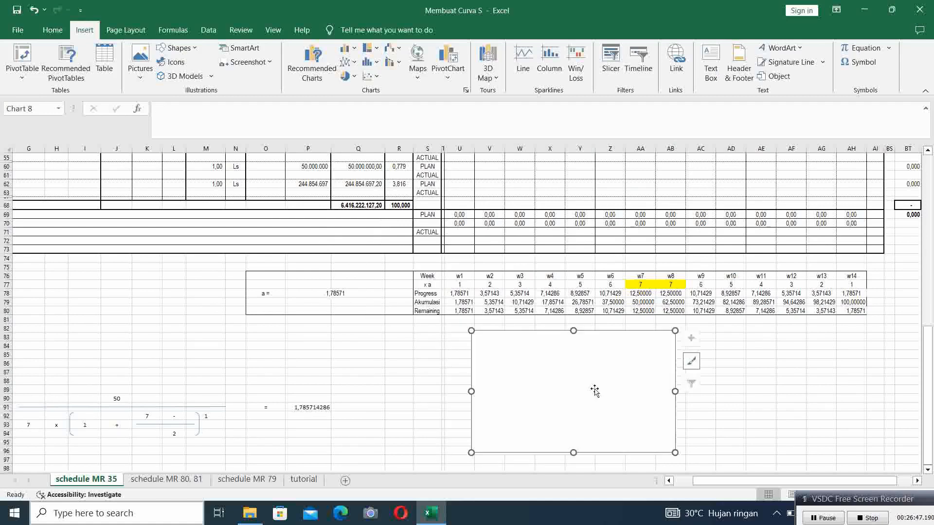
pyautogui.scroll(-2, 554, 236)
pyautogui.scroll(-1, 555, 237)
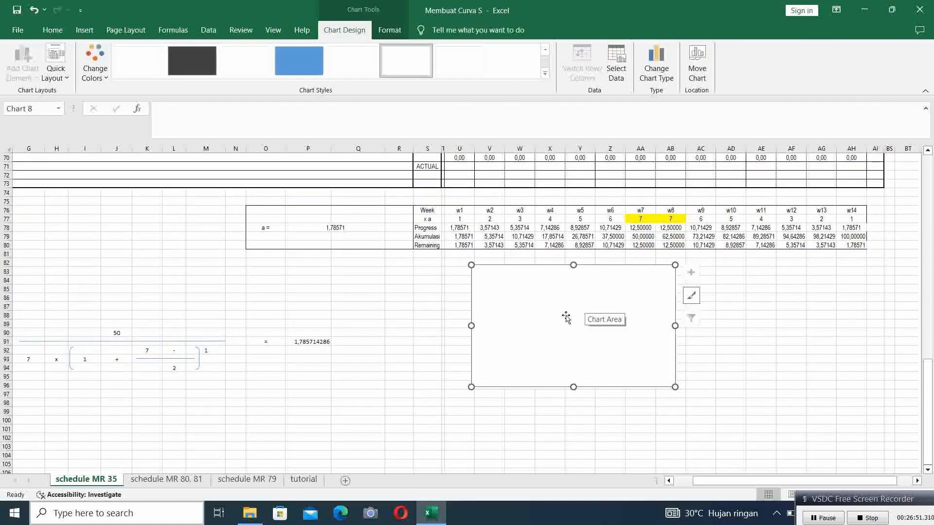
# - Plot the Akumulasi values U79:AH79 in the chart and add a series named actual with the values U72:AH72
pyautogui.click(616, 73)
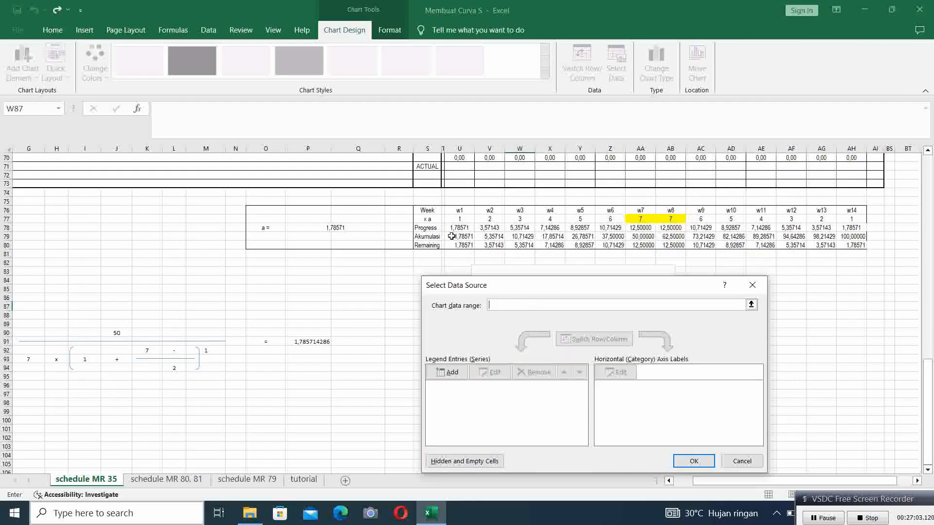
pyautogui.moveTo(451, 237); pyautogui.dragTo(840, 236)
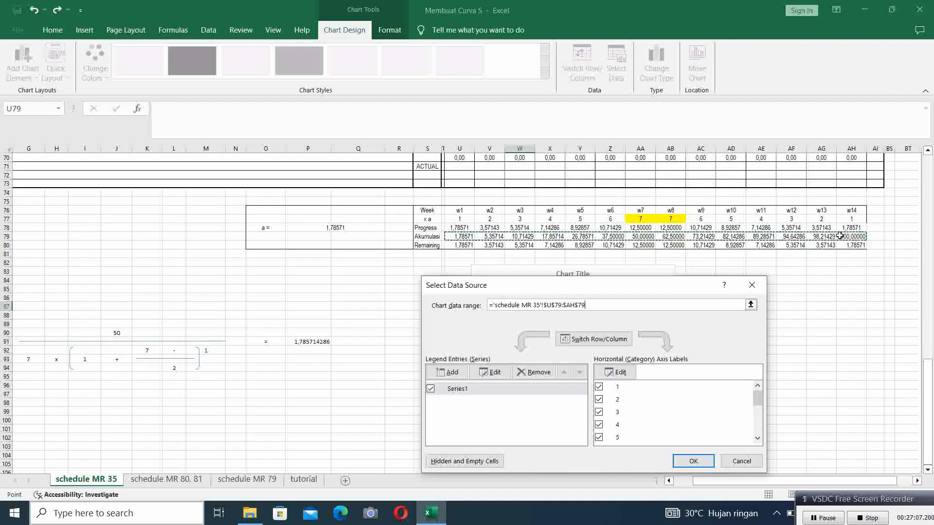
pyautogui.click(453, 374)
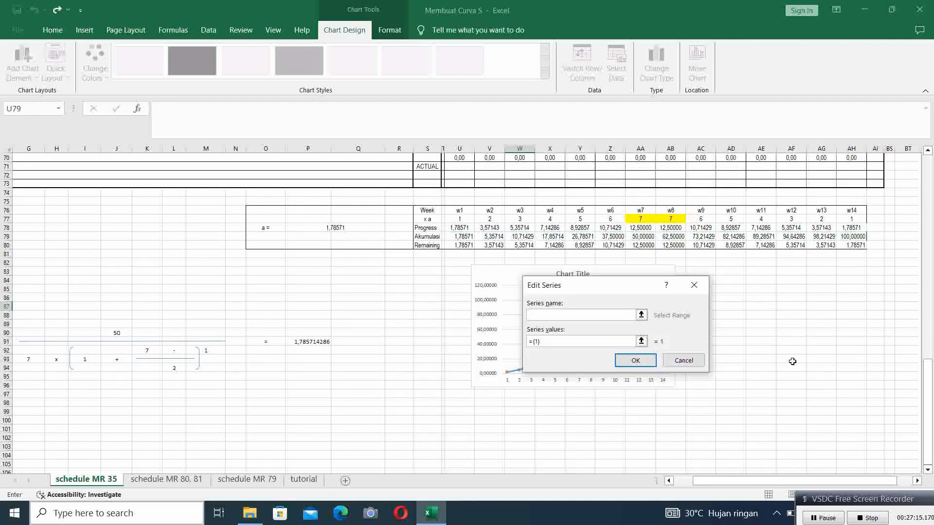
pyautogui.scroll(1, 790, 362)
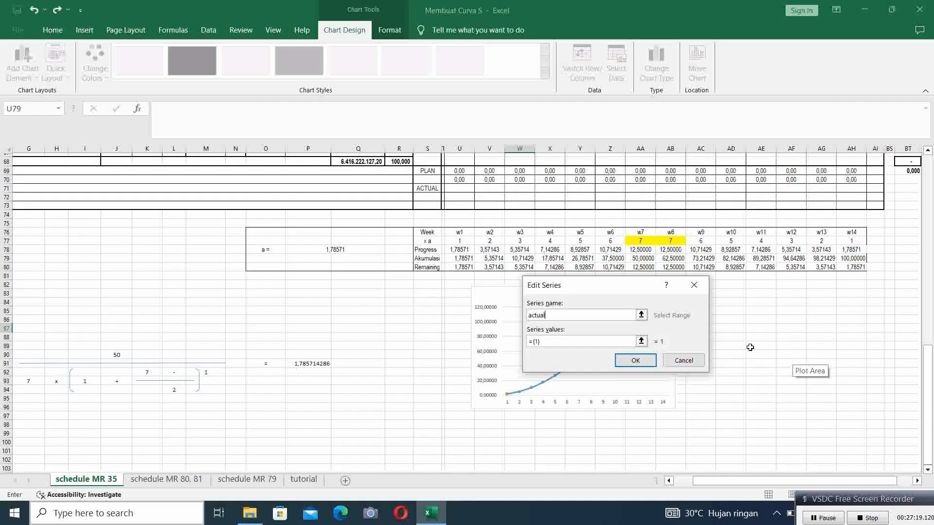
pyautogui.click(641, 342)
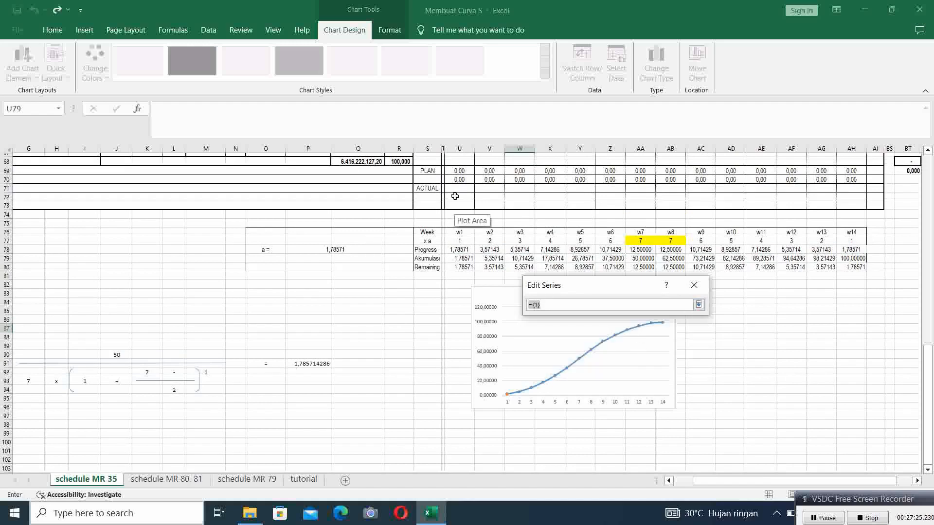
pyautogui.moveTo(452, 195); pyautogui.dragTo(853, 198)
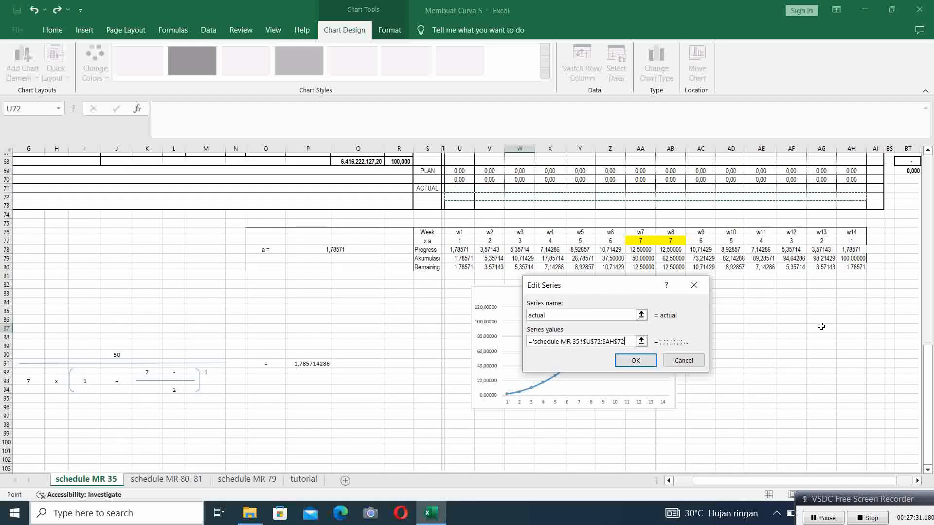
pyautogui.click(647, 365)
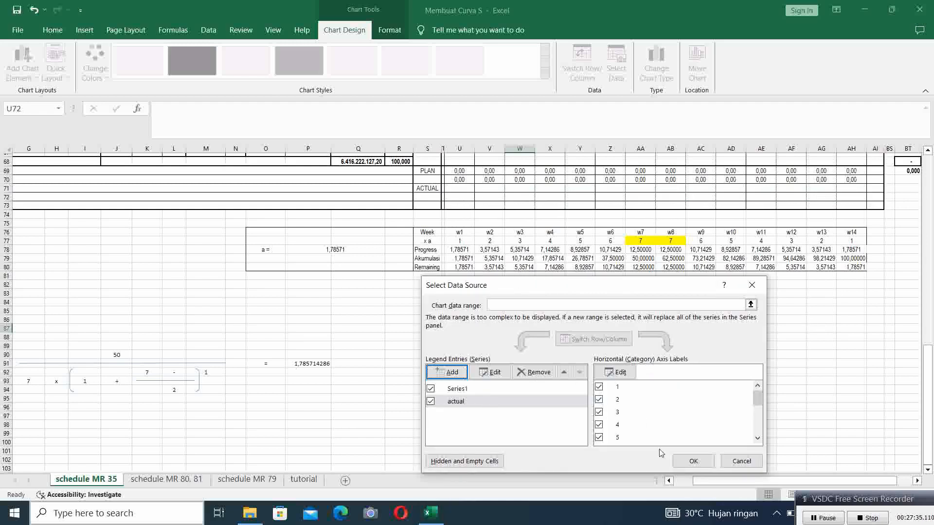
pyautogui.click(693, 463)
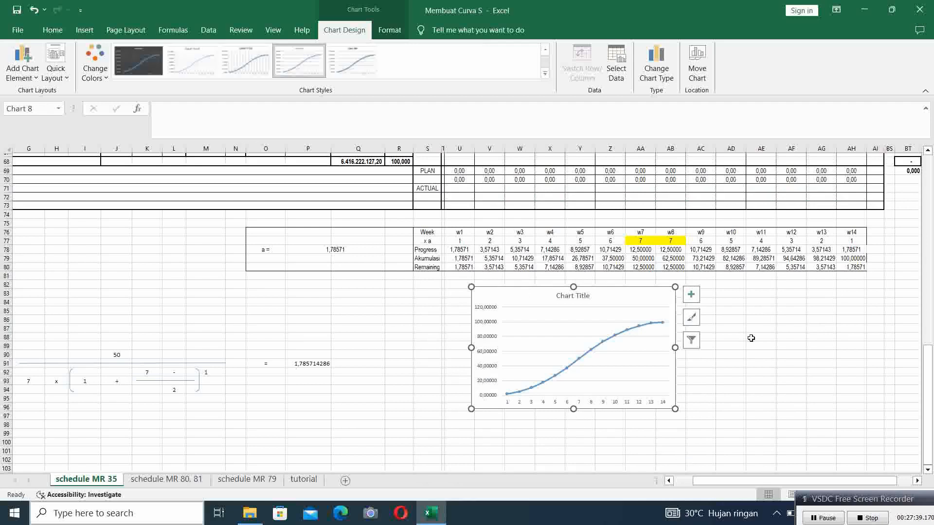
# - Give the chart area a white fill with increased transparency
pyautogui.hotkey('ctrl', '1')
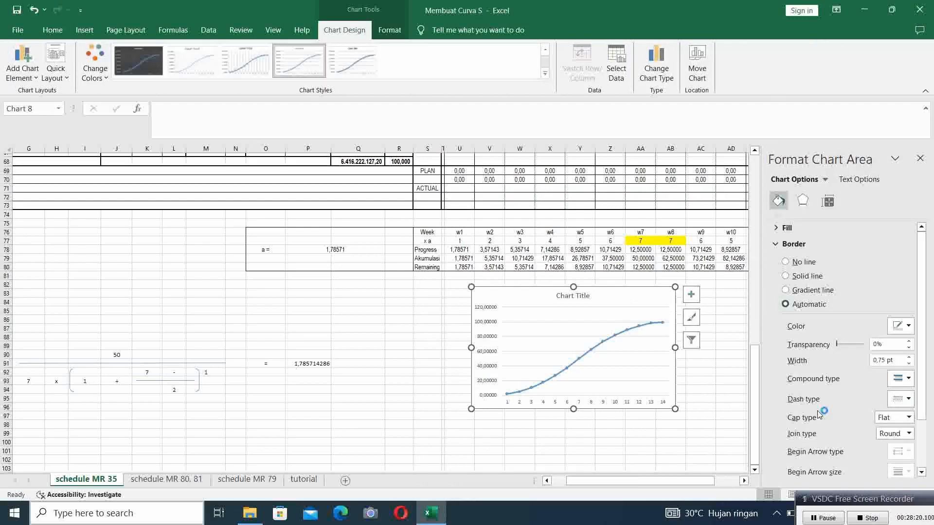
pyautogui.click(777, 230)
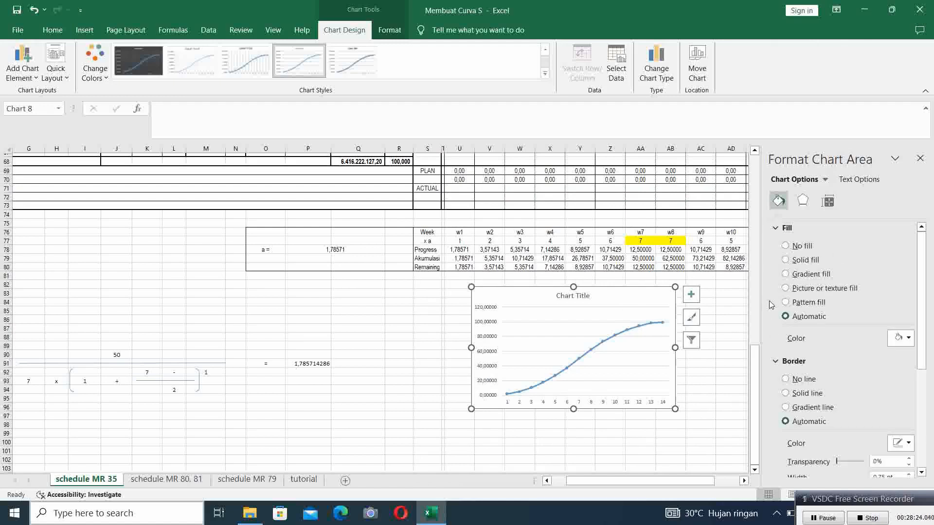
pyautogui.click(907, 339)
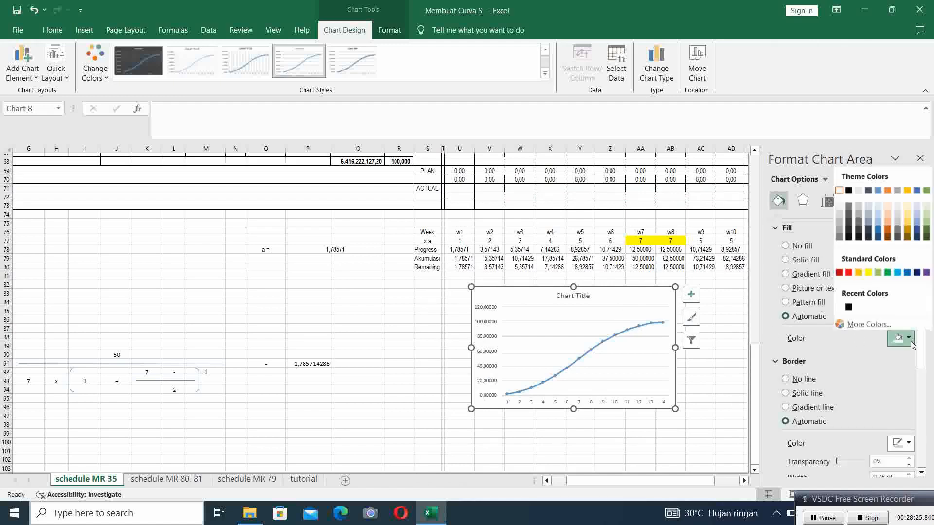
pyautogui.click(884, 325)
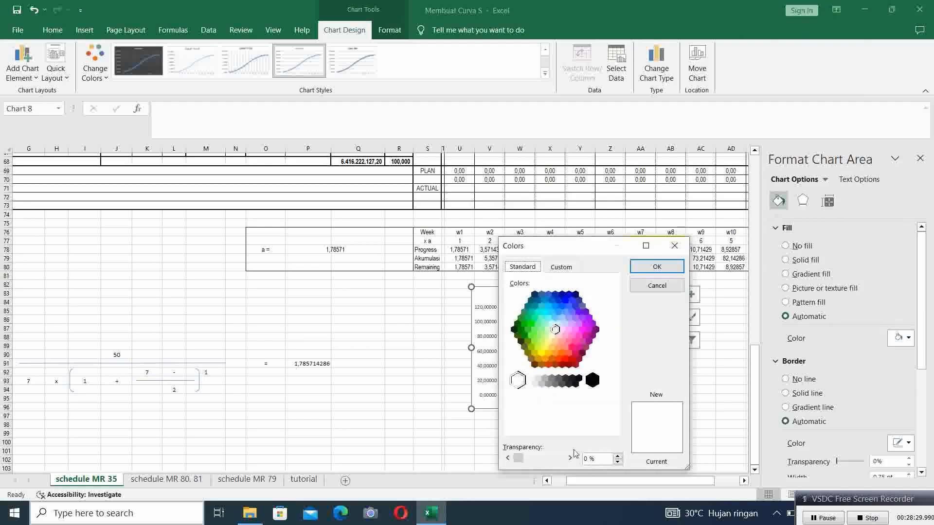
pyautogui.moveTo(519, 459); pyautogui.dragTo(562, 458)
pyautogui.click(657, 267)
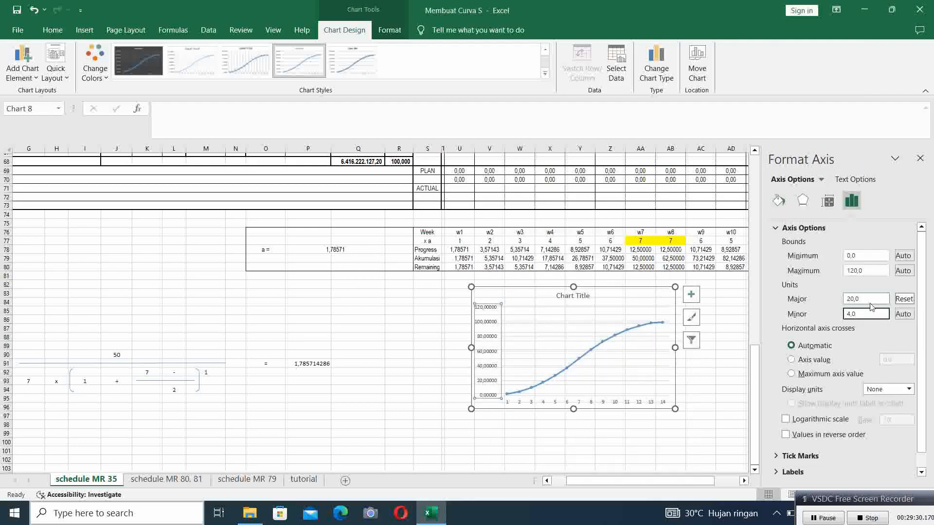
# - Set the maximum bound of the chart's vertical axis to 100
pyautogui.click(864, 272)
pyautogui.moveTo(864, 272); pyautogui.dragTo(853, 271)
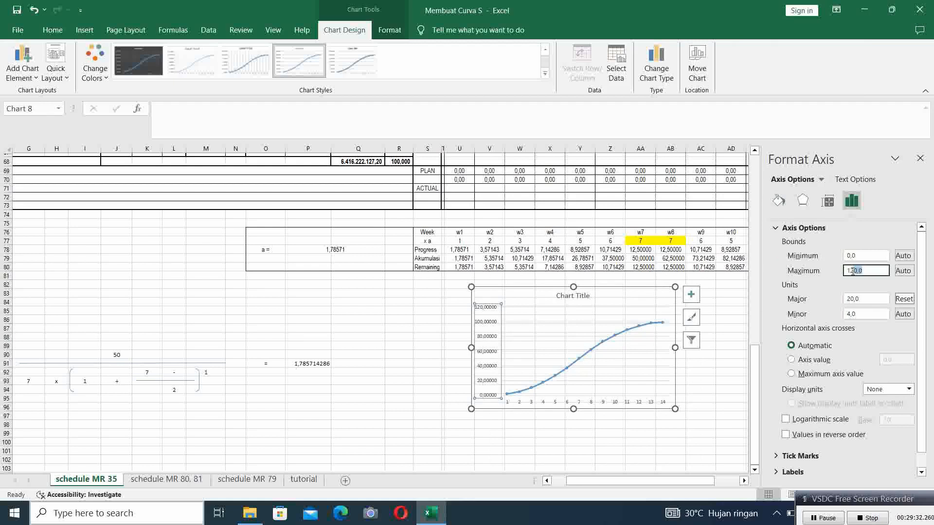
pyautogui.write('00')
pyautogui.press('Return')
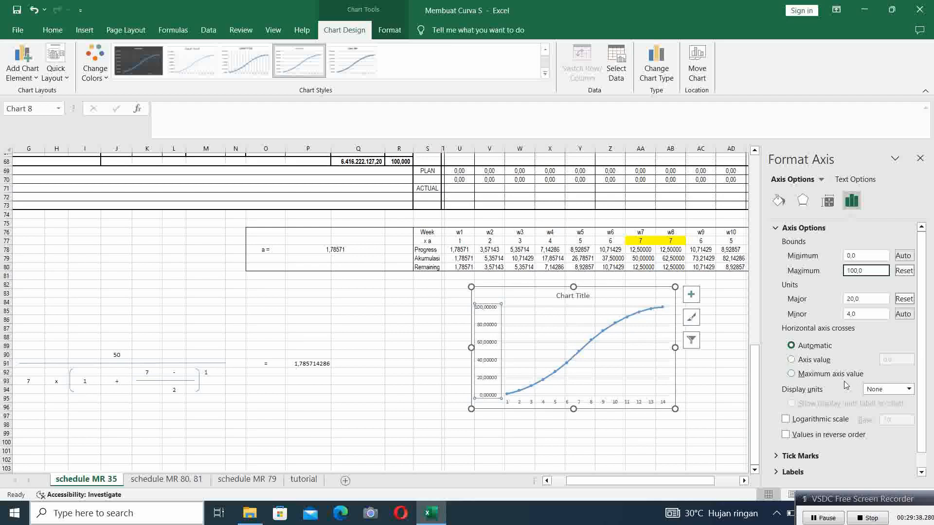
# - Format the vertical axis numbers with 0 decimal places and close the formatting pane
pyautogui.scroll(-1, 821, 379)
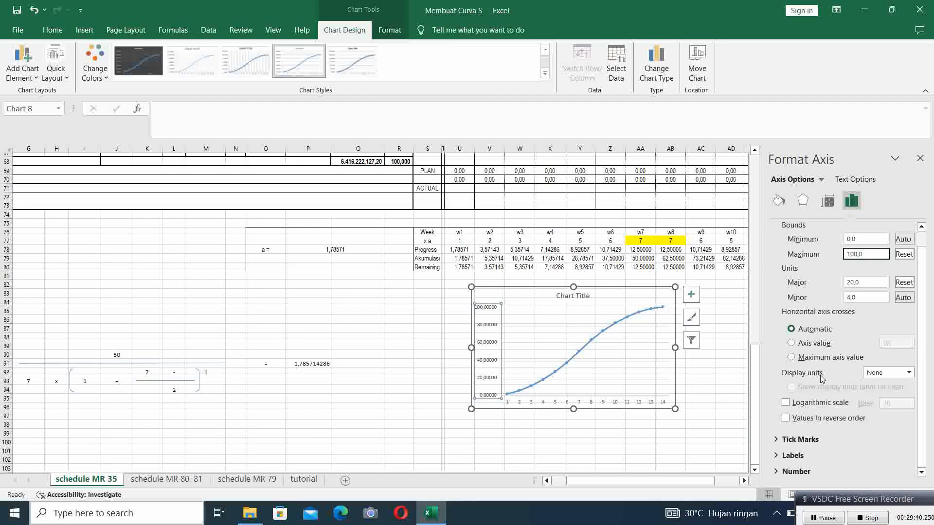
pyautogui.click(796, 472)
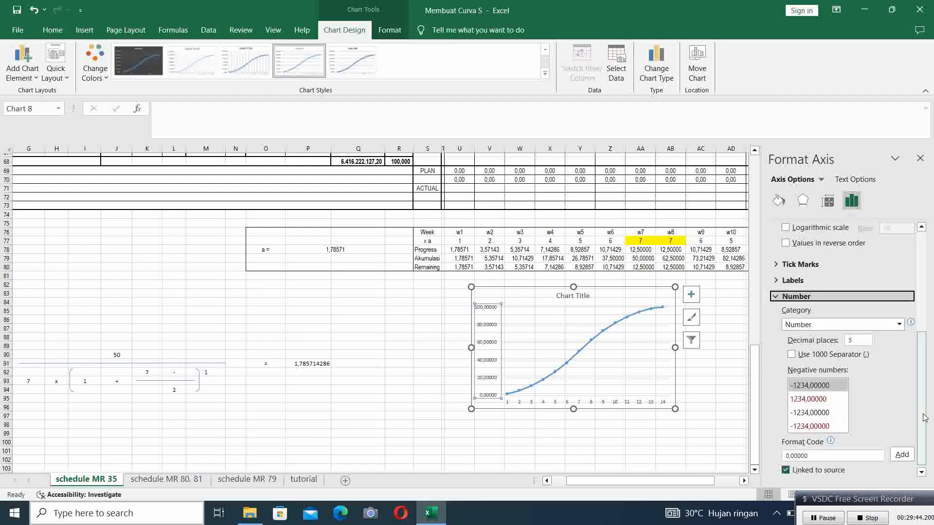
pyautogui.click(856, 340)
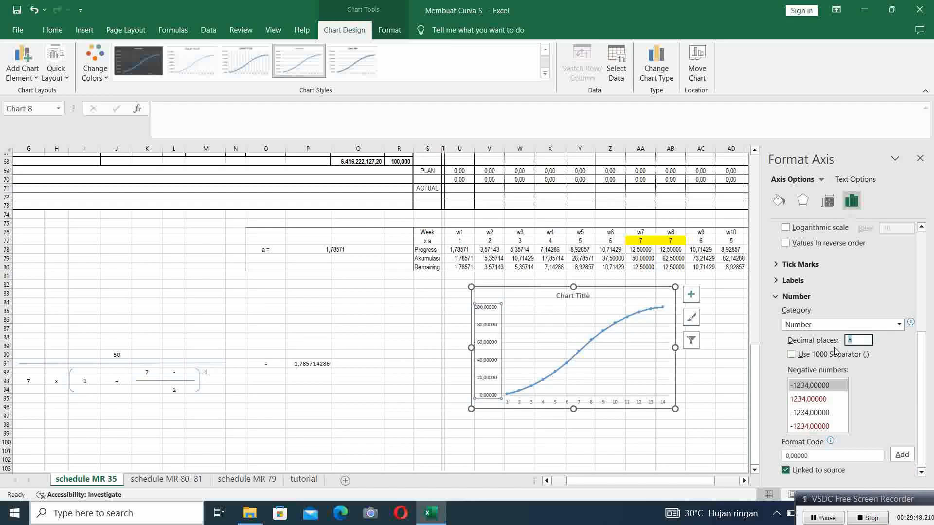
pyautogui.press('Return')
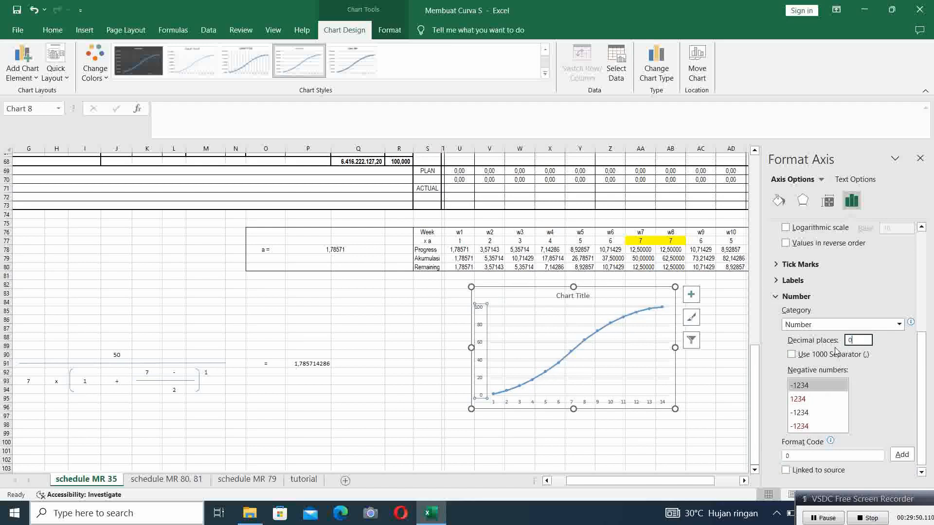
pyautogui.scroll(-1, 836, 390)
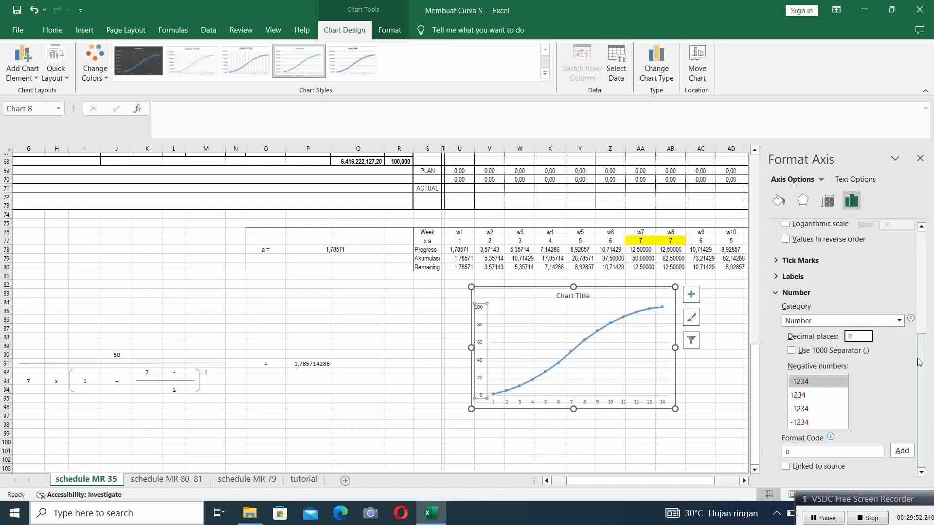
pyautogui.click(718, 430)
pyautogui.click(590, 383)
pyautogui.click(643, 432)
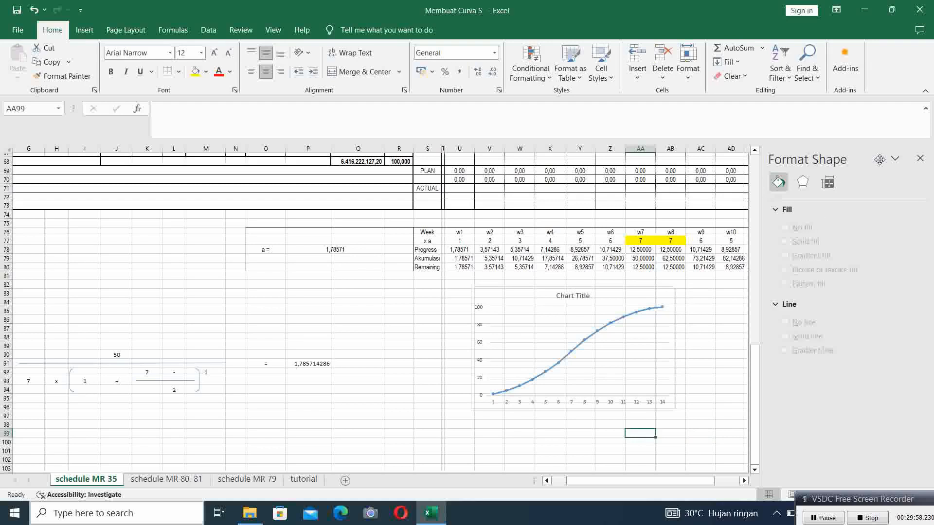
pyautogui.click(920, 158)
# - Widen the S-curve chart on both sides to span the week columns U to AH
pyautogui.click(675, 347)
pyautogui.moveTo(674, 347); pyautogui.dragTo(887, 348)
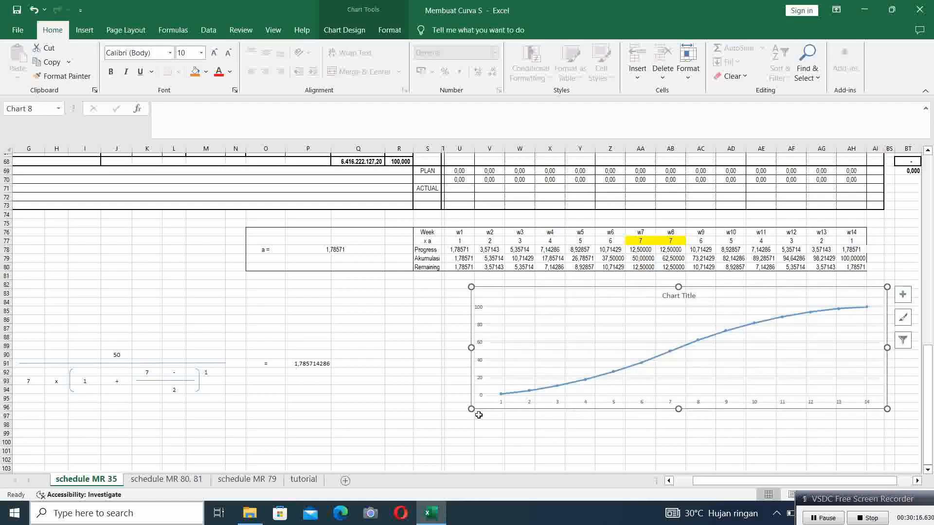
pyautogui.moveTo(471, 348); pyautogui.dragTo(444, 347)
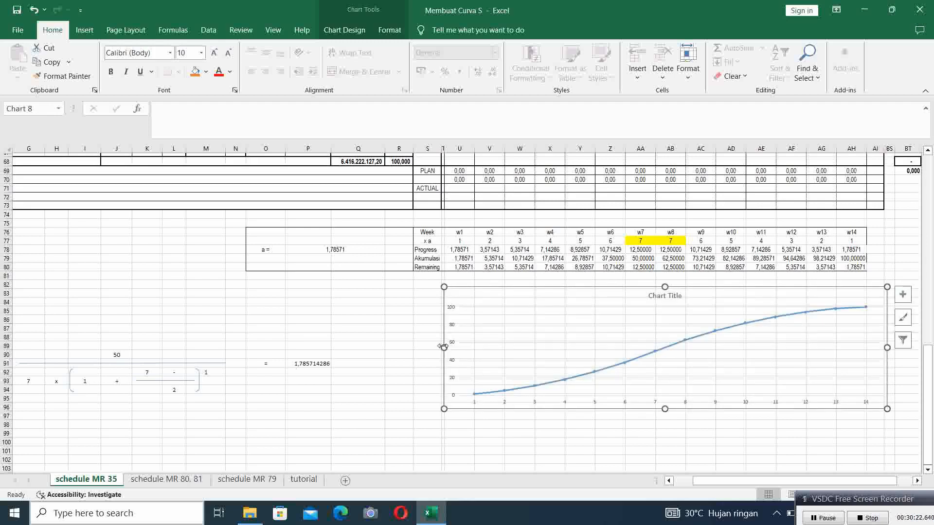
pyautogui.click(499, 445)
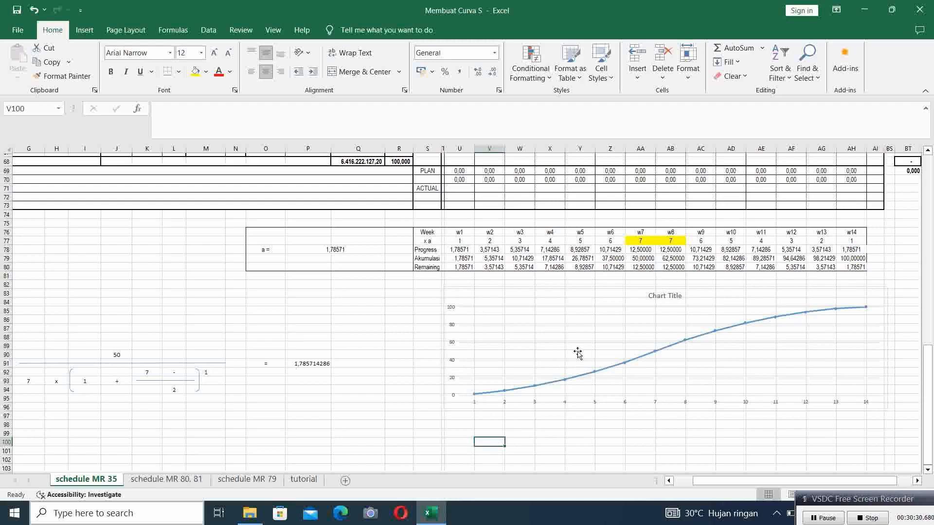
pyautogui.click(523, 370)
pyautogui.click(370, 389)
# - Hide the unit price and amount columns O to Q of the schedule
pyautogui.scroll(1, 409, 361)
pyautogui.scroll(20, 409, 361)
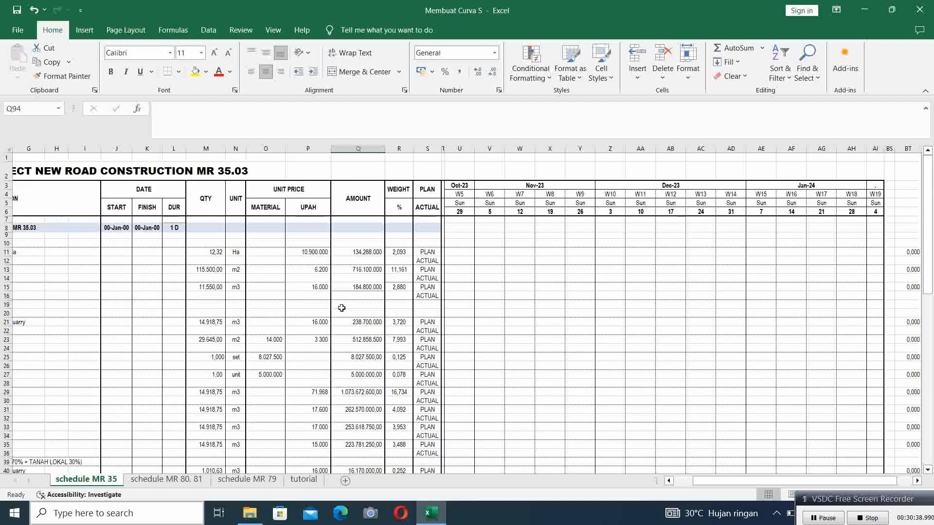
pyautogui.moveTo(271, 148); pyautogui.dragTo(342, 152)
pyautogui.rightClick(348, 167)
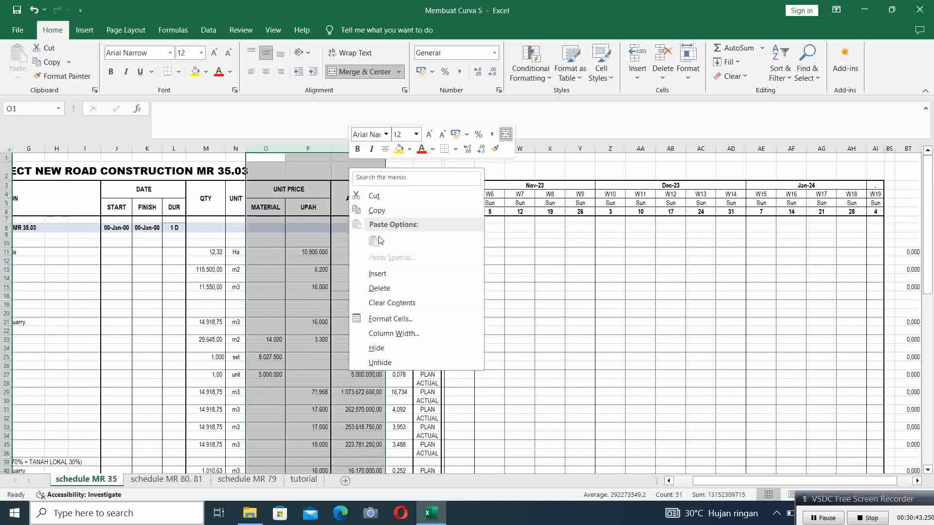
pyautogui.click(388, 349)
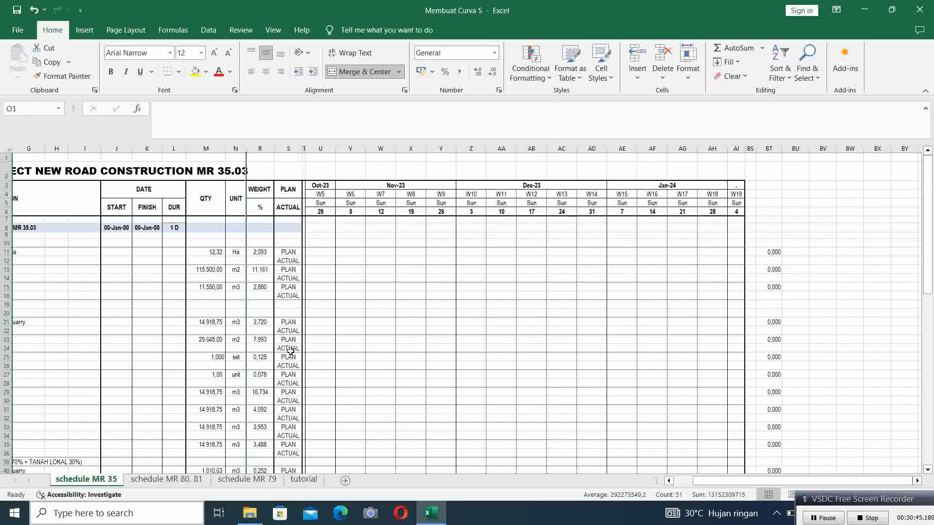
pyautogui.click(191, 375)
# - Split the worksheet view to show the schedule header and work items above the weekly target table
pyautogui.click(683, 482)
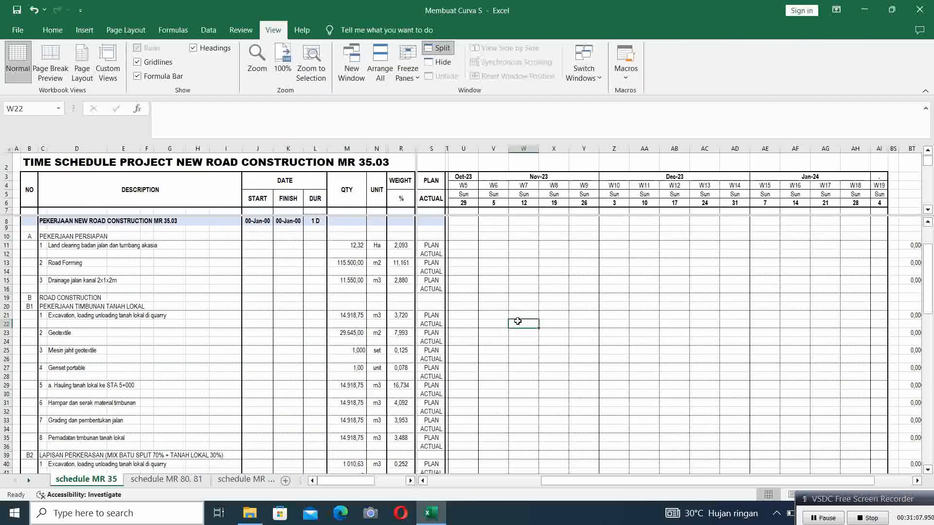
pyautogui.scroll(-1, 517, 324)
pyautogui.scroll(1, 516, 321)
pyautogui.click(464, 247)
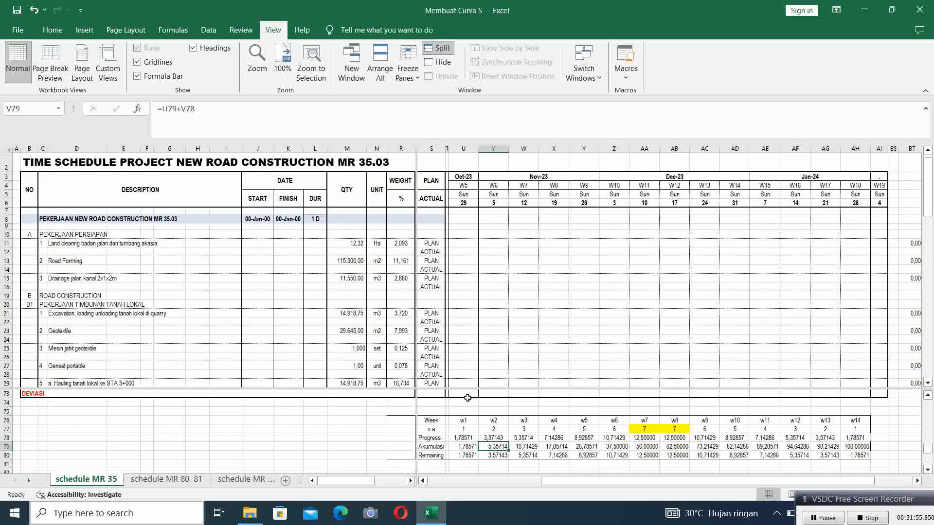
# - Highlight the Remaining row of the weekly target table in yellow from w1 to w14
pyautogui.moveTo(462, 456); pyautogui.dragTo(842, 455)
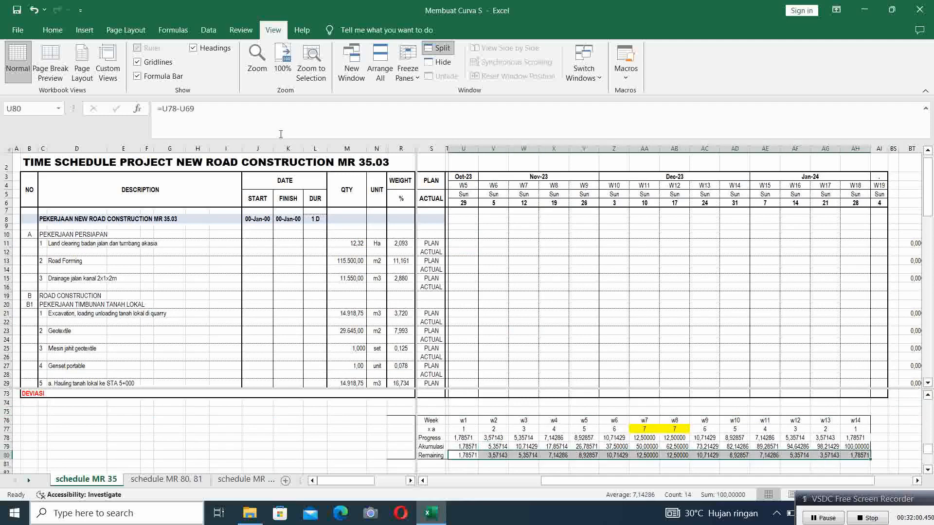
pyautogui.click(41, 29)
pyautogui.click(195, 76)
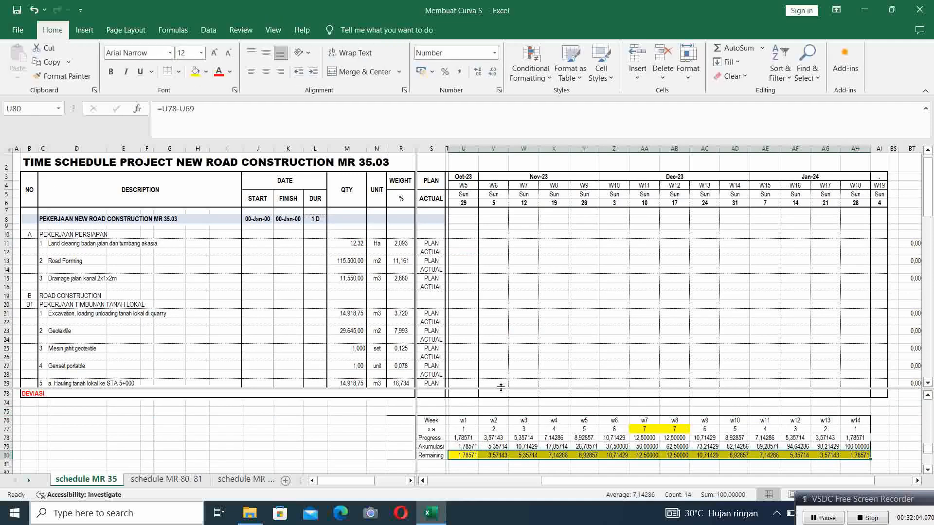
pyautogui.click(502, 437)
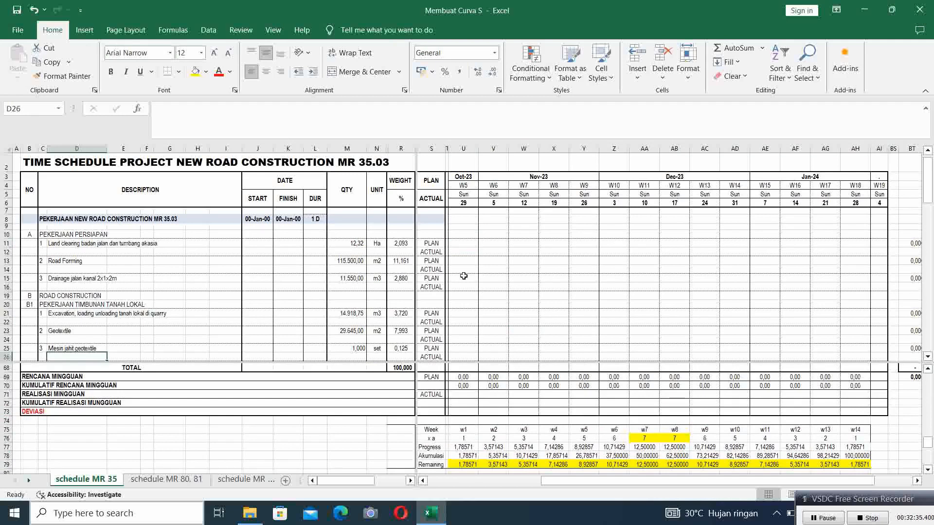
# - Enter the formula =R60/14 in U60 to plan the first week's share of the Mobilisasi weight
pyautogui.click(472, 310)
pyautogui.scroll(-1, 472, 311)
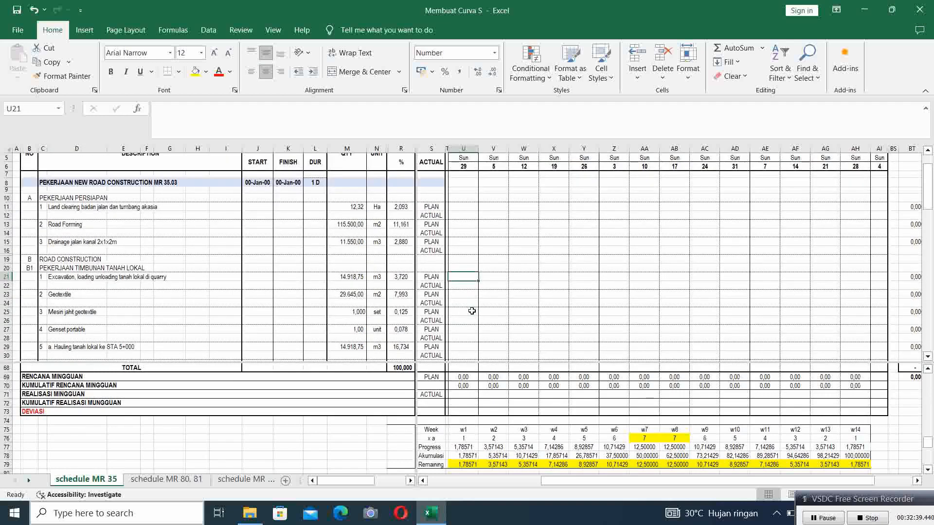
pyautogui.scroll(-6, 472, 310)
pyautogui.scroll(-5, 471, 311)
pyautogui.scroll(1, 472, 311)
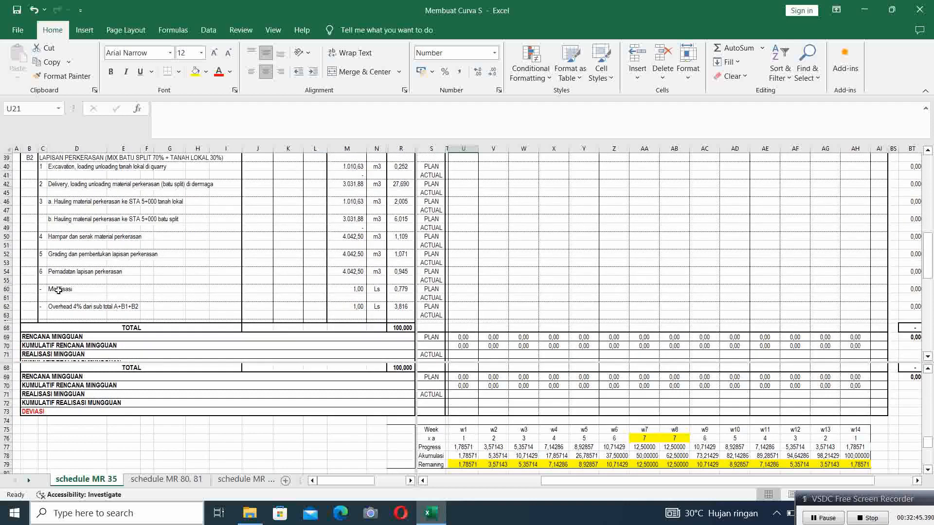
pyautogui.click(466, 290)
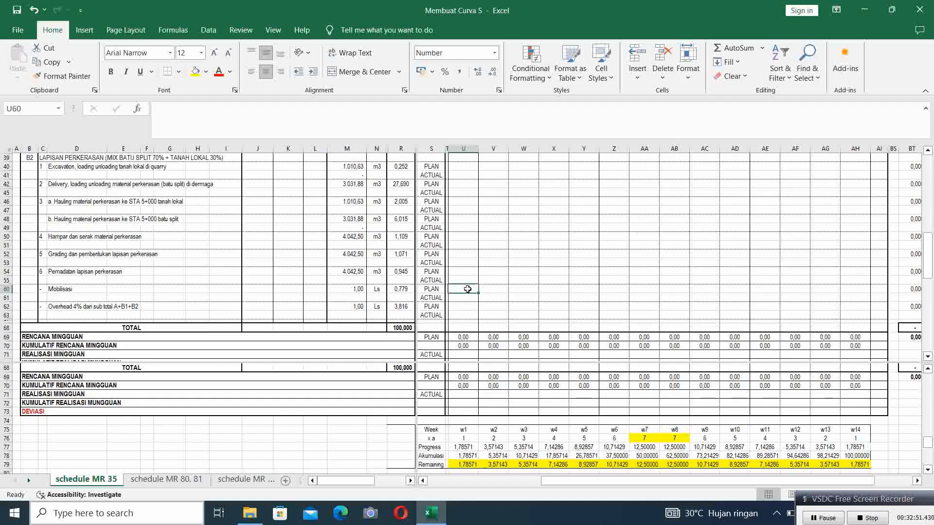
pyautogui.moveTo(468, 290); pyautogui.dragTo(846, 289)
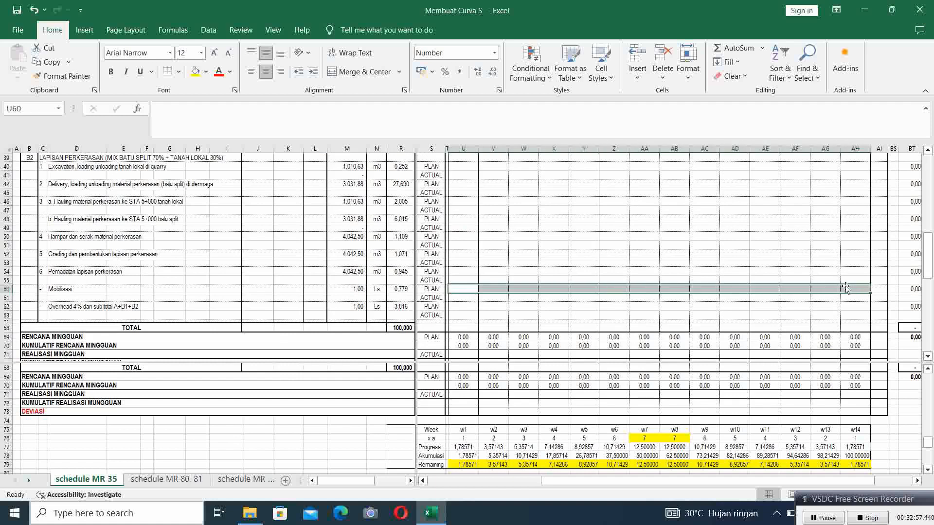
pyautogui.moveTo(465, 291); pyautogui.dragTo(846, 290)
pyautogui.click(469, 291)
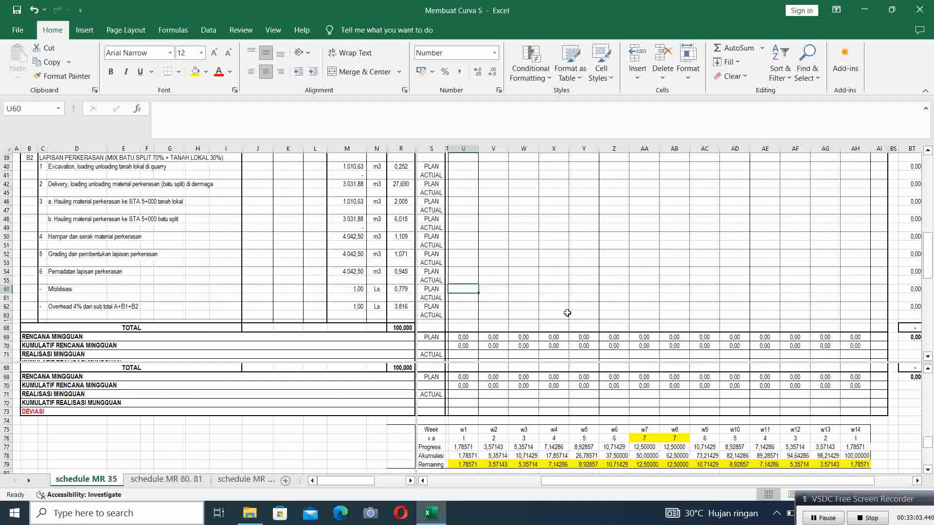
pyautogui.write('=')
pyautogui.click(397, 288)
pyautogui.write('/14')
pyautogui.hotkey('ctrl', 'Return')
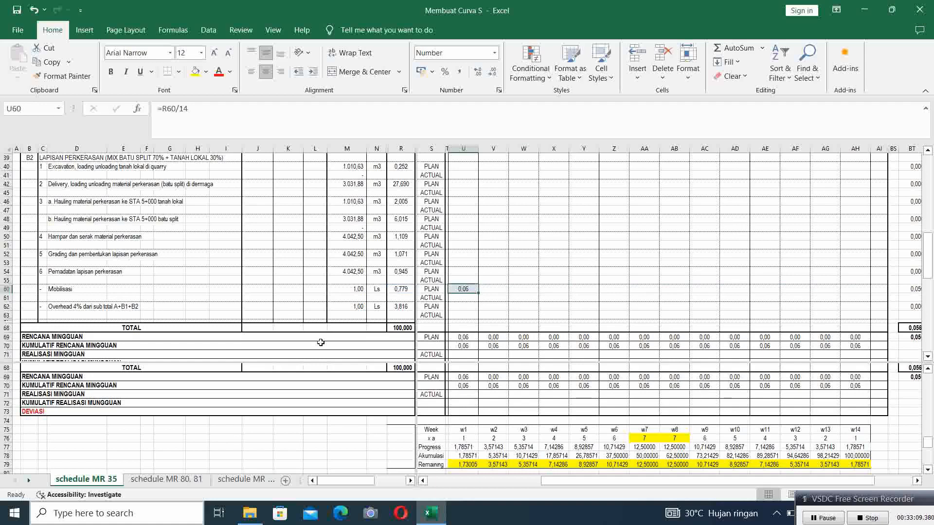
# - Fill the Mobilisasi plan cells V60 to AH60 with formulas that each reference the preceding week's cell
pyautogui.press('Right')
pyautogui.write('=')
pyautogui.press('Left')
pyautogui.hotkey('ctrl', 'Return')
pyautogui.press('Right')
pyautogui.write('=')
pyautogui.press('Left')
pyautogui.hotkey('ctrl', 'Return')
pyautogui.press('Right')
pyautogui.write('=')
pyautogui.press('Left')
pyautogui.hotkey('ctrl', 'Return')
pyautogui.press('Right')
pyautogui.write('=')
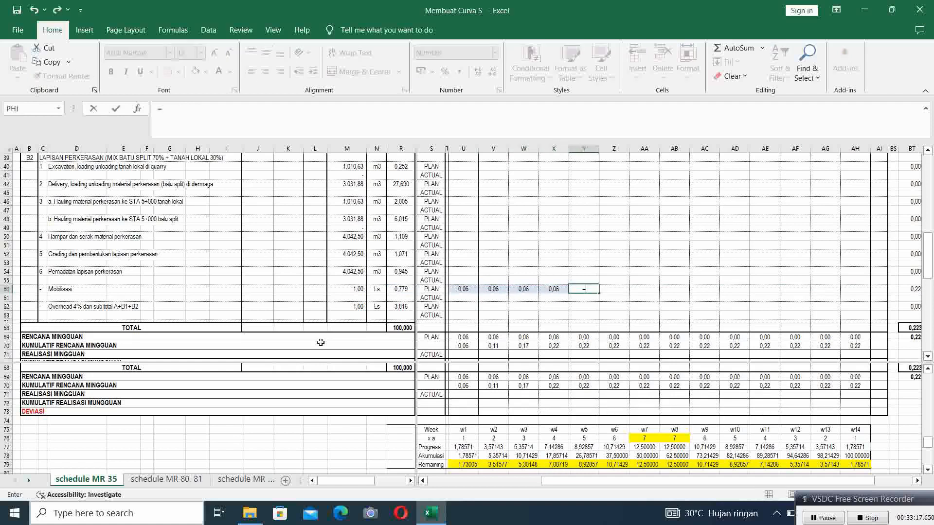
pyautogui.press('Left')
pyautogui.hotkey('ctrl', 'Return')
pyautogui.press('Right')
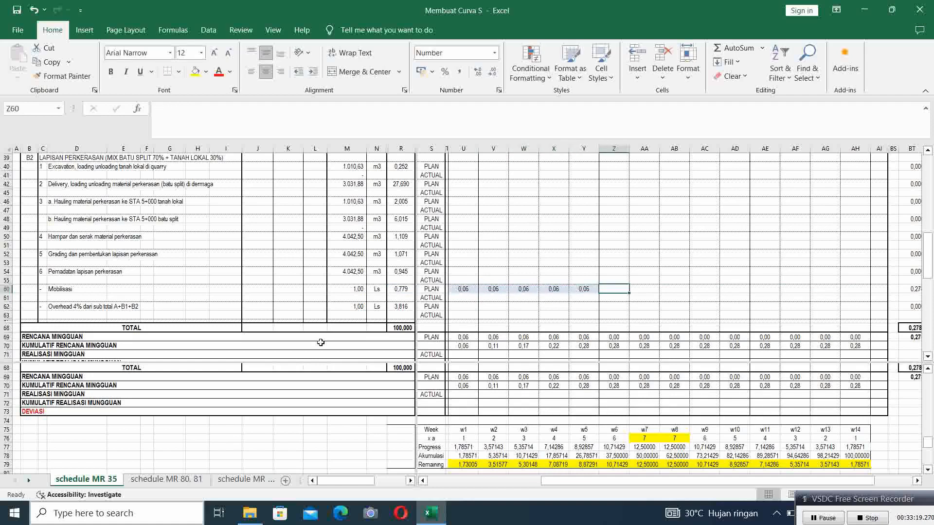
pyautogui.write('=')
pyautogui.press('Left')
pyautogui.hotkey('ctrl', 'Return')
pyautogui.press('Right')
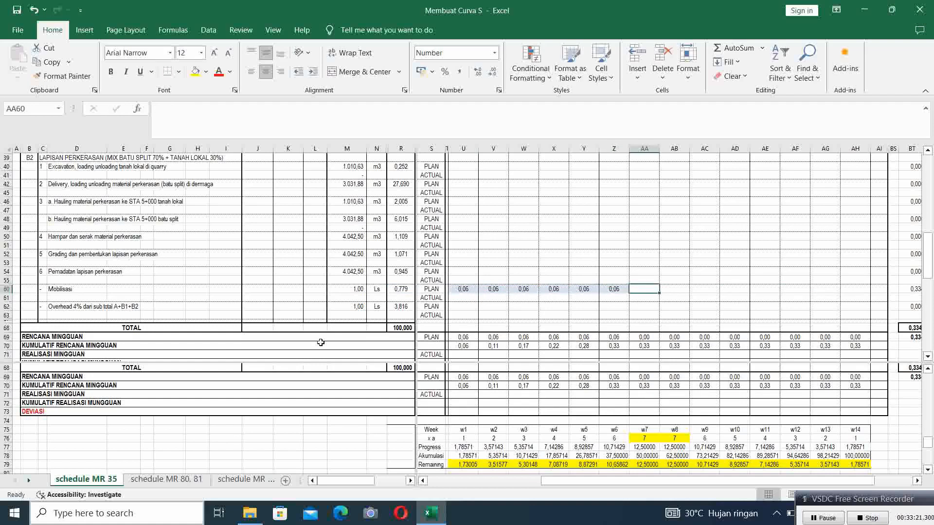
pyautogui.write('=')
pyautogui.press('Left')
pyautogui.hotkey('ctrl', 'Return')
pyautogui.press('Right')
pyautogui.write('=')
pyautogui.press('Left')
pyautogui.hotkey('ctrl', 'Return')
pyautogui.press('Right')
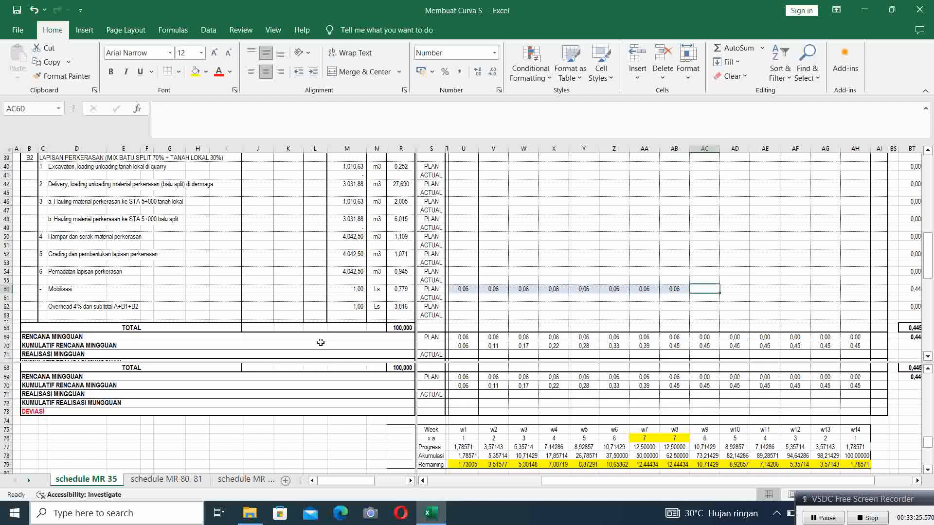
pyautogui.write('=')
pyautogui.press('Left')
pyautogui.hotkey('ctrl', 'Return')
pyautogui.press('Right')
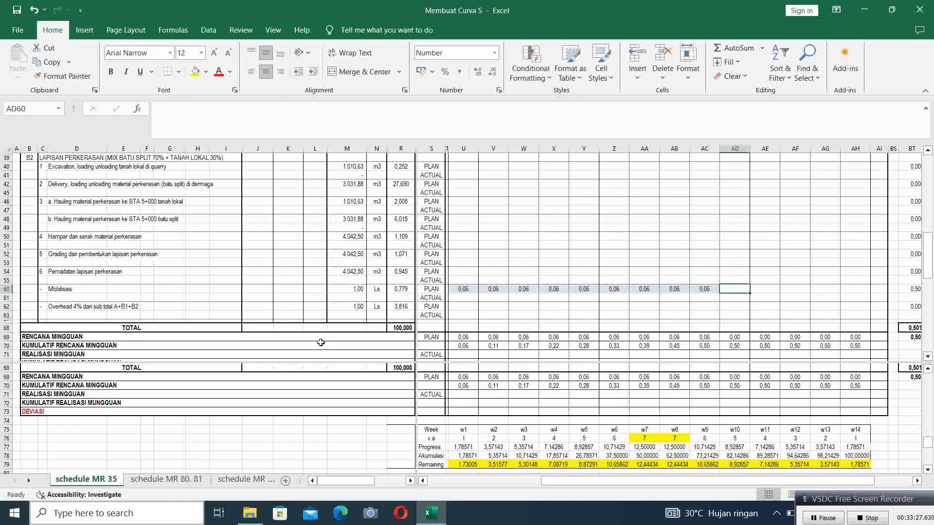
pyautogui.write('=')
pyautogui.press('Left')
pyautogui.hotkey('ctrl', 'Return')
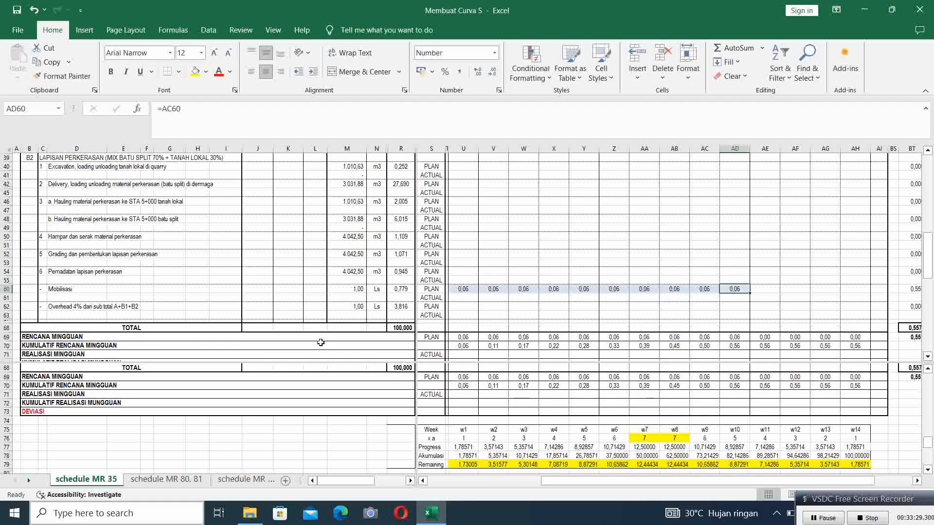
pyautogui.press('Right')
pyautogui.write('=')
pyautogui.press('Left')
pyautogui.hotkey('ctrl', 'Return')
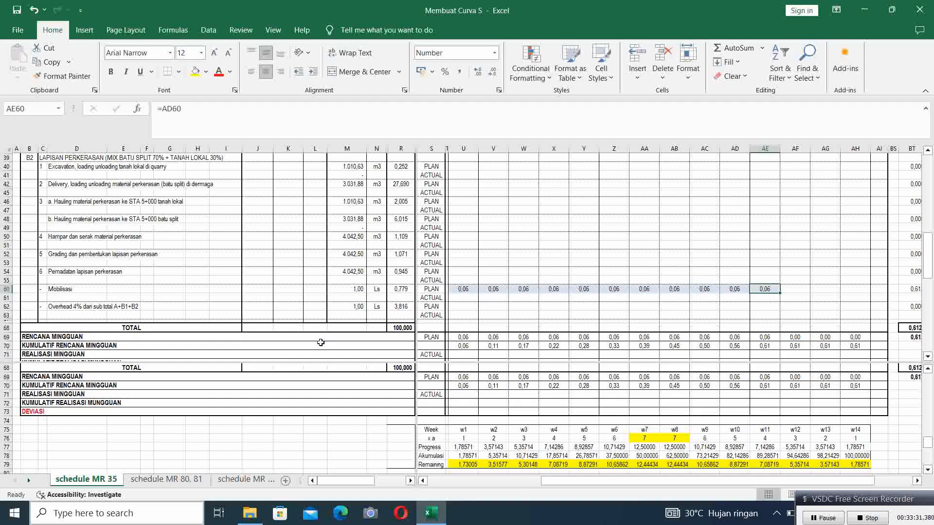
pyautogui.press('Right')
pyautogui.write('=')
pyautogui.press('Left')
pyautogui.press('Return')
pyautogui.press('Up')
pyautogui.press('Right')
pyautogui.write('=')
pyautogui.press('Left')
pyautogui.hotkey('ctrl', 'Return')
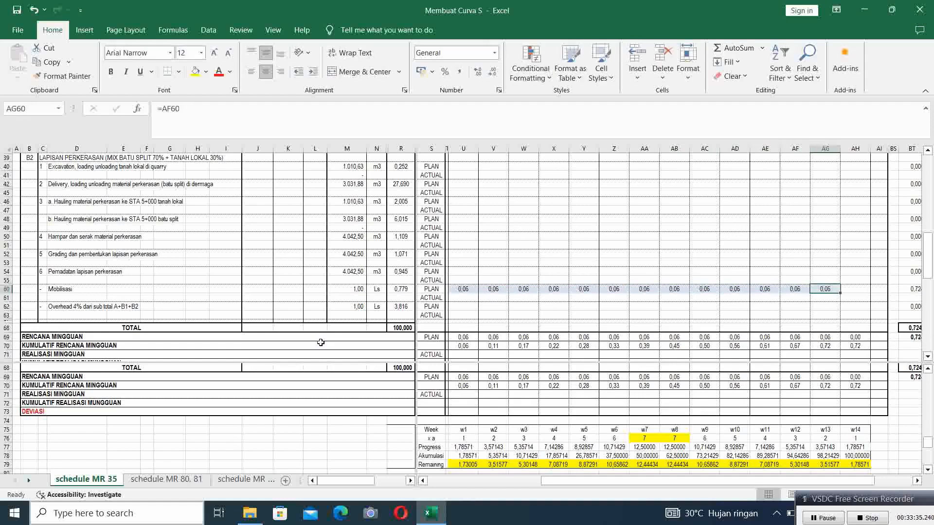
pyautogui.press('Right')
pyautogui.write('=')
pyautogui.press('Left')
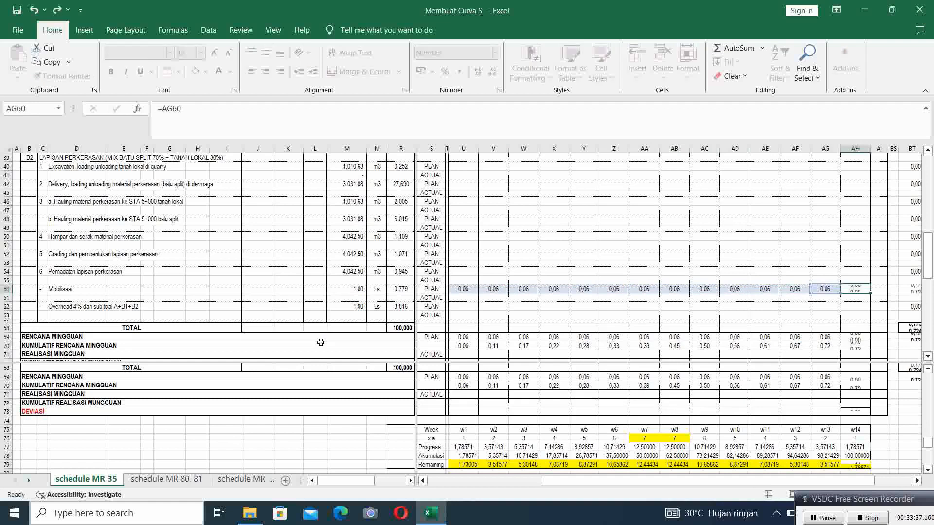
pyautogui.press('Return')
# - Copy the Mobilisasi plan values U60 to AH60 into the Overhead 4% plan row, starting at U62
pyautogui.press('Down')
pyautogui.press('Left')
pyautogui.press('Left')
pyautogui.press('Left')
pyautogui.press('Left')
pyautogui.press('Left')
pyautogui.press('Left')
pyautogui.press('Left')
pyautogui.press('Left')
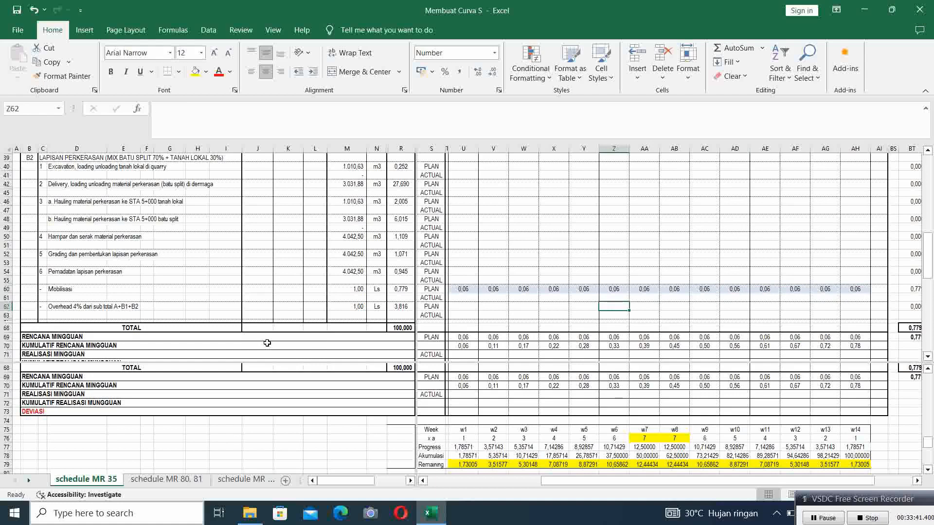
pyautogui.moveTo(463, 289); pyautogui.dragTo(856, 290)
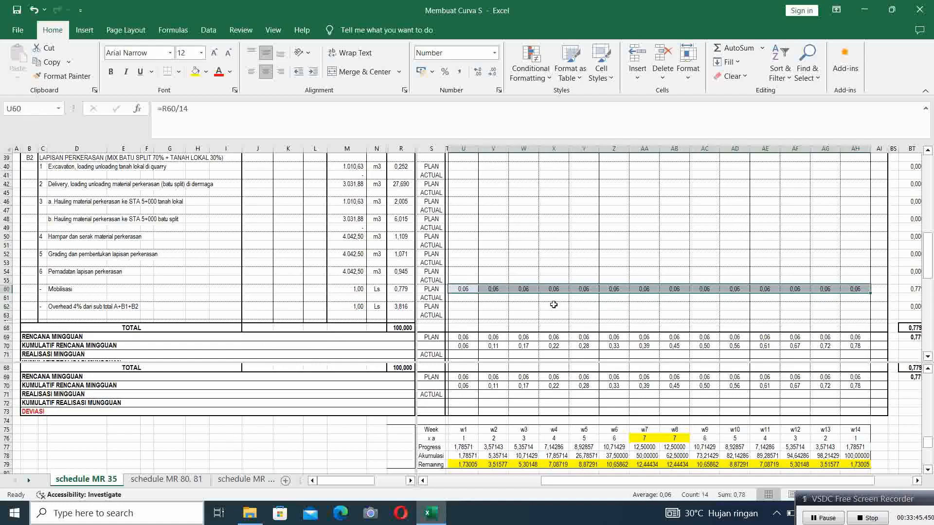
pyautogui.hotkey('ctrl', 'c')
pyautogui.click(462, 307)
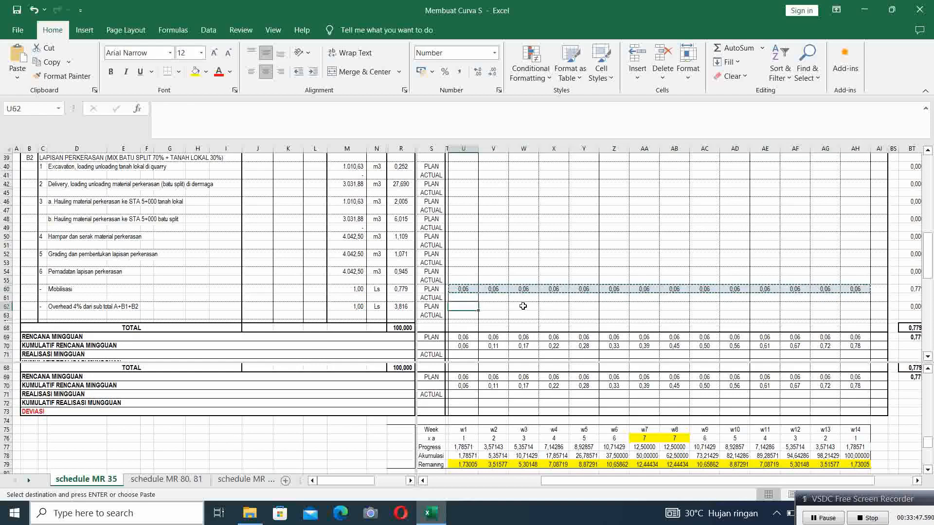
pyautogui.hotkey('ctrl', 'v')
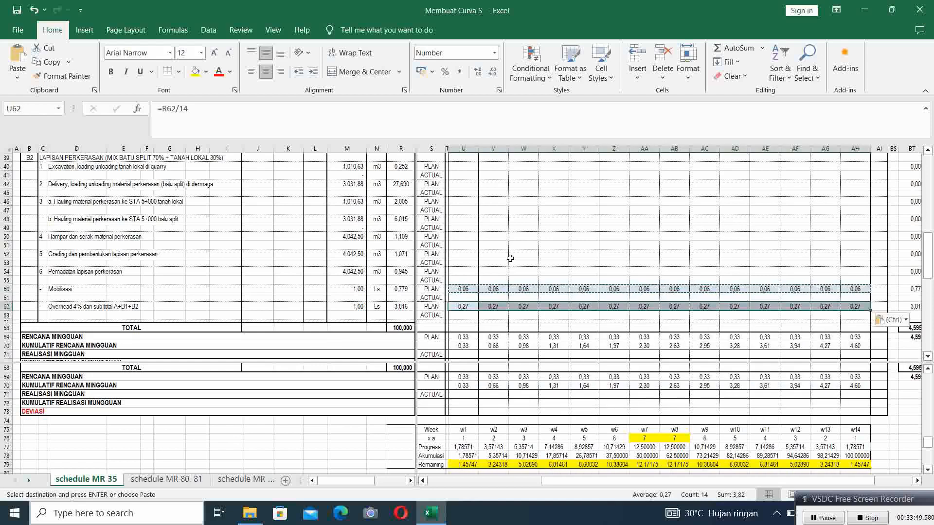
pyautogui.click(510, 258)
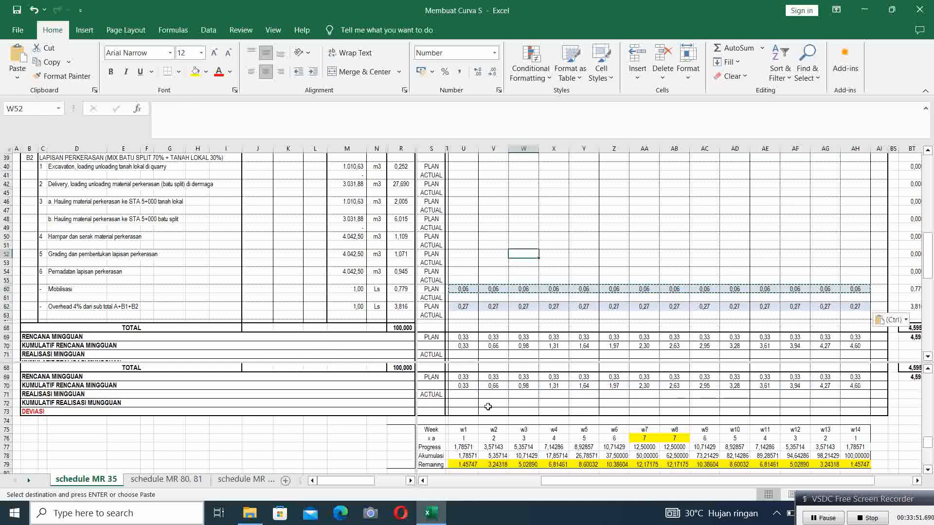
# - Enter the remaining w1 target 1,45747 as the Land clearing plan for week W5 in U11
pyautogui.scroll(2, 644, 251)
pyautogui.scroll(9, 644, 250)
pyautogui.scroll(1, 644, 250)
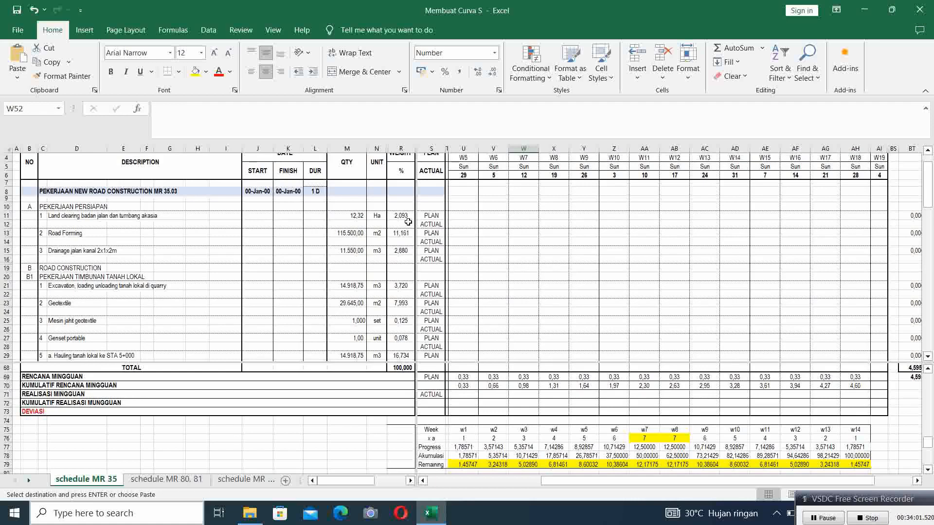
pyautogui.click(466, 465)
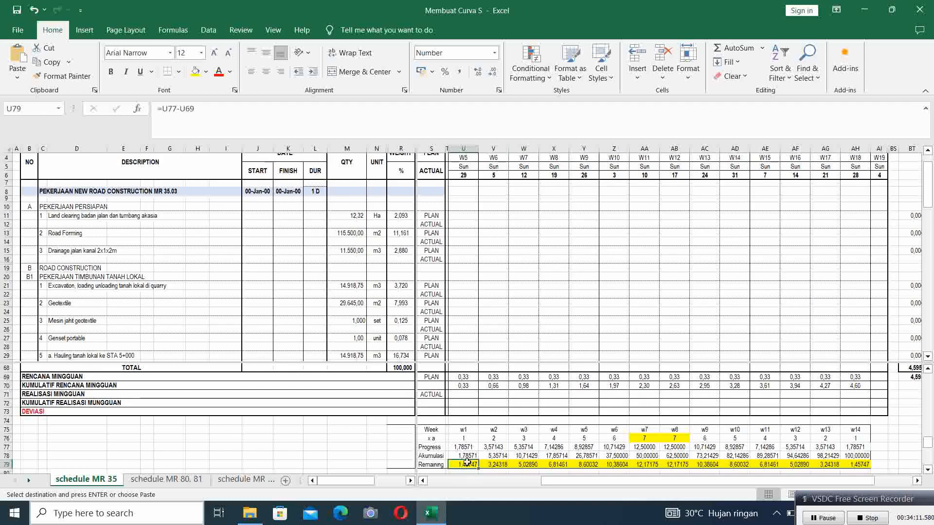
pyautogui.click(461, 215)
pyautogui.write('1,45747')
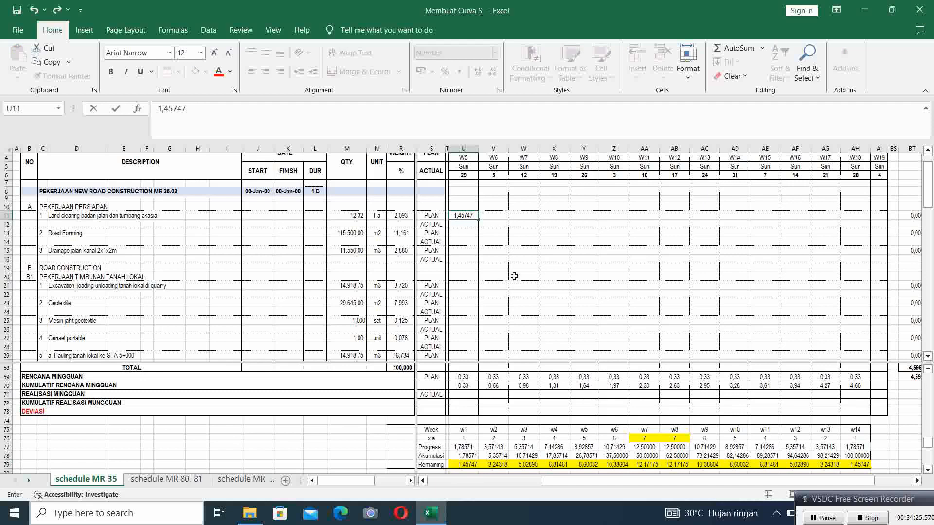
pyautogui.press('Return')
pyautogui.press('Up')
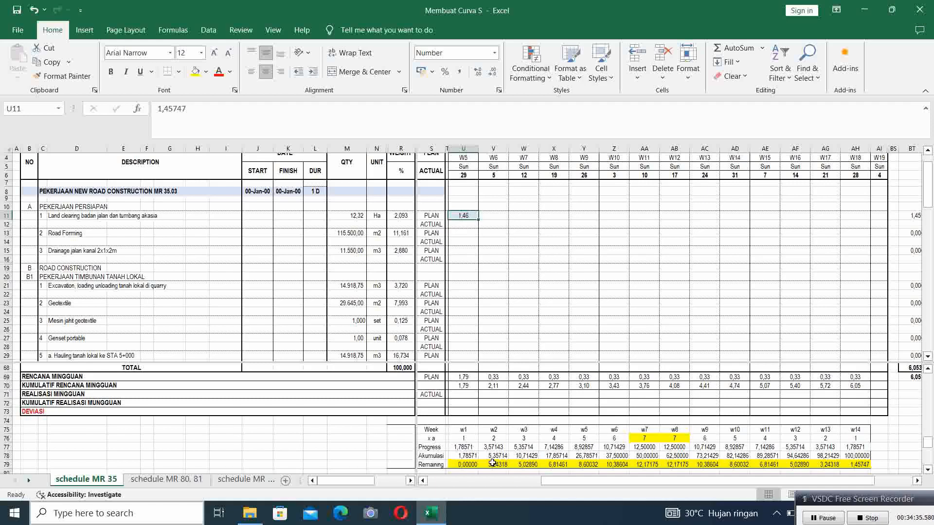
pyautogui.click(466, 250)
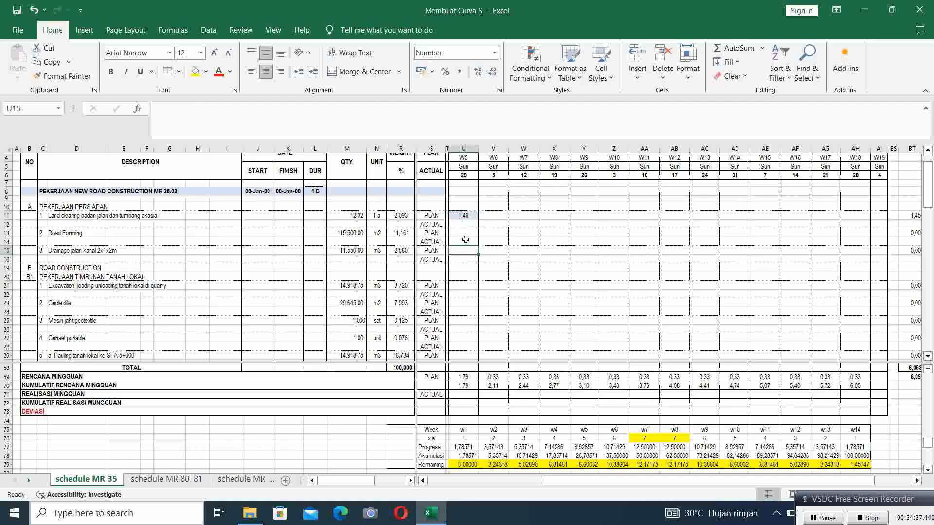
pyautogui.click(466, 215)
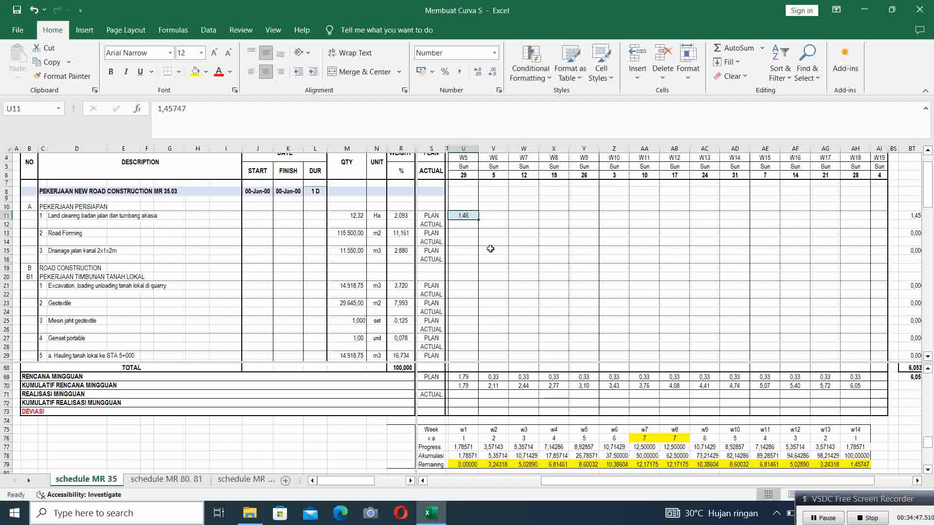
# - Plan the rest of the Land clearing weight in week W6 with the formula =R11-U11 in V11
pyautogui.click(486, 216)
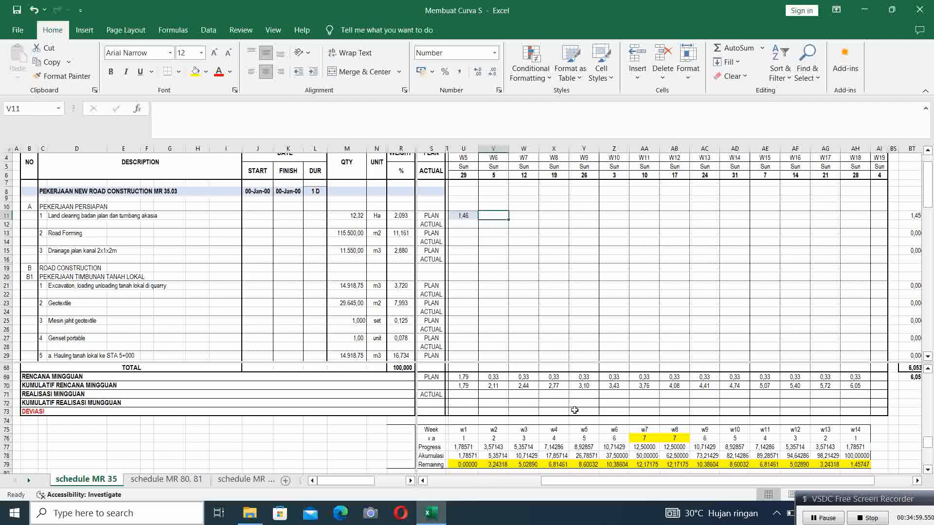
pyautogui.write('=')
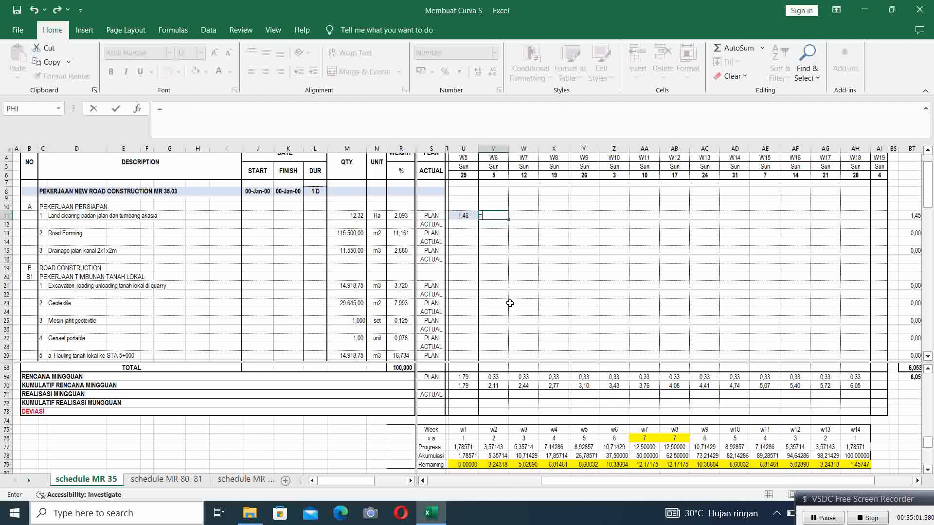
pyautogui.click(400, 215)
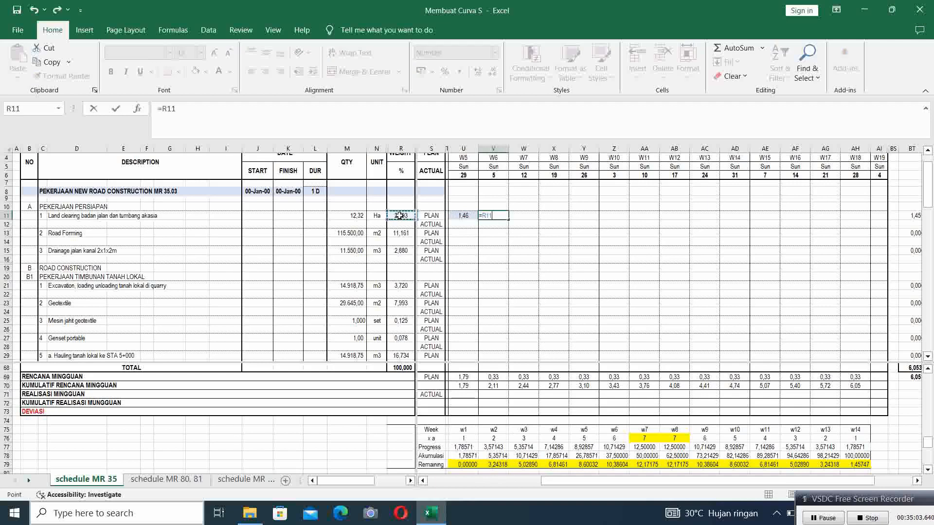
pyautogui.write('-')
pyautogui.click(455, 215)
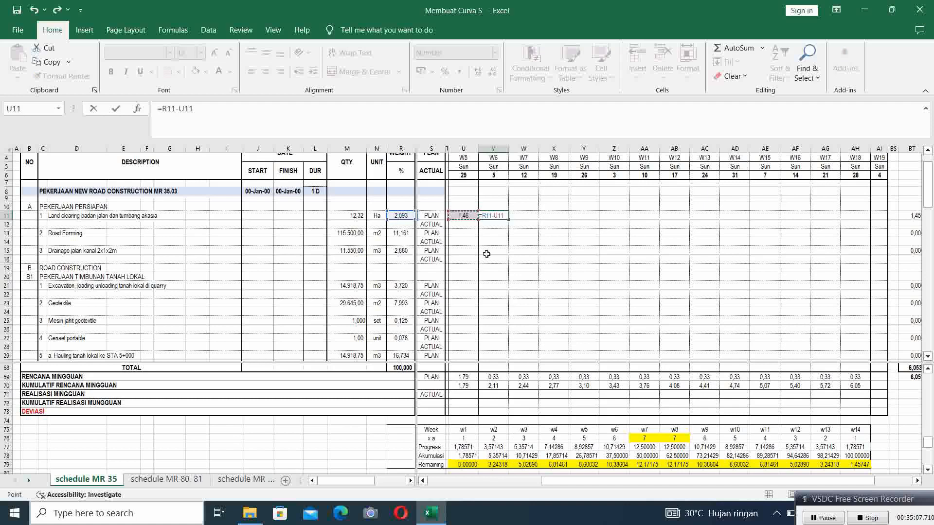
pyautogui.press('Return')
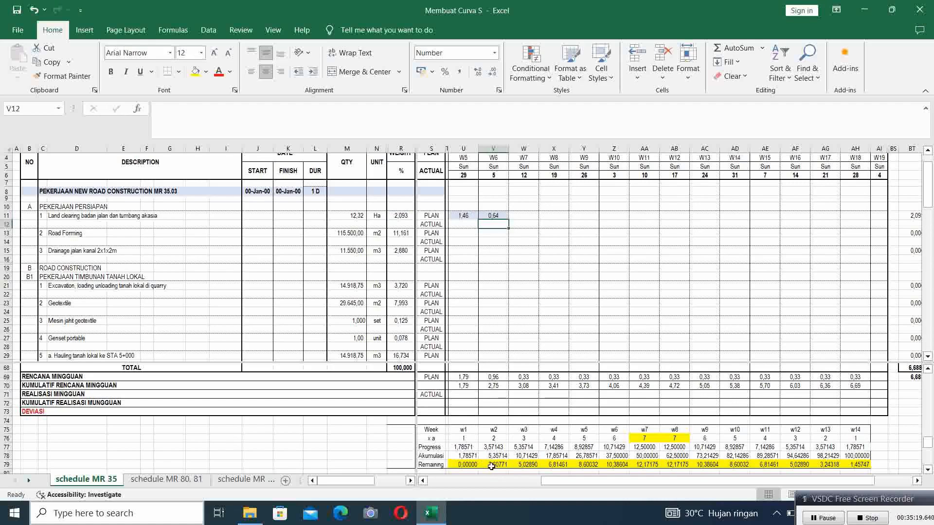
pyautogui.click(497, 234)
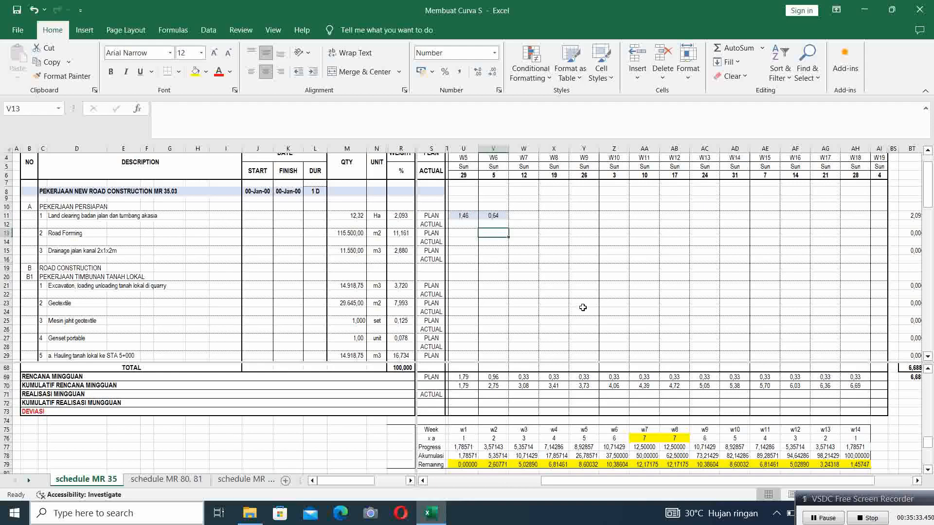
# - Enter the remaining w2 and w3 targets in the Road Forming plan row: 2,60771 for W6 in V13 and 5,0289 for W7 in W13
pyautogui.write('2,60771')
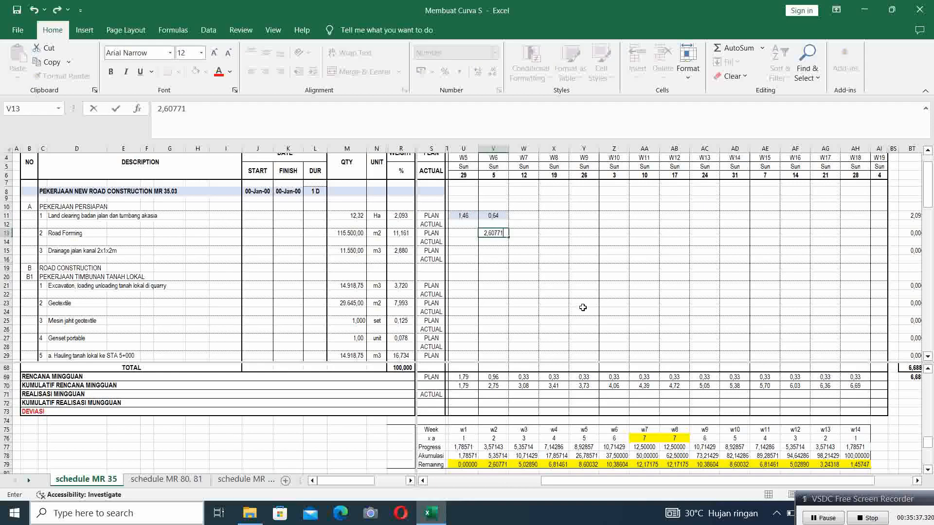
pyautogui.press('Return')
pyautogui.press('Up')
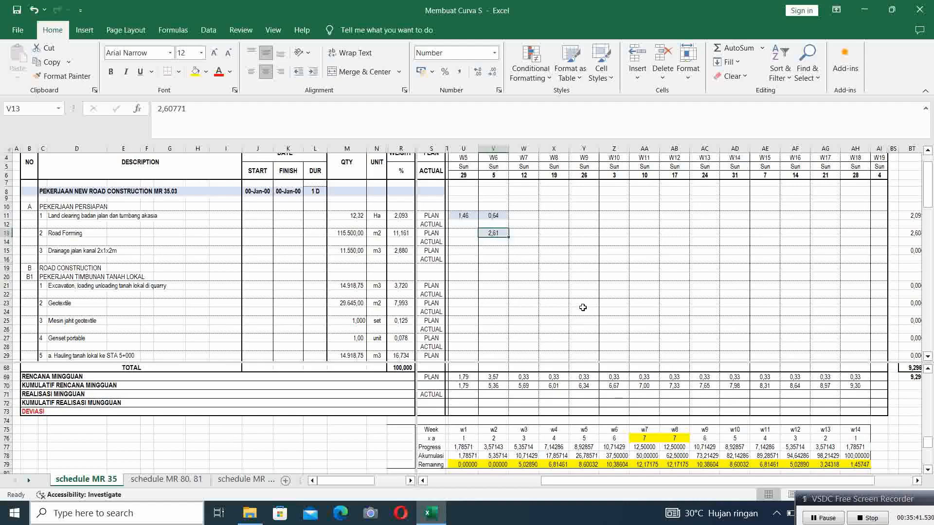
pyautogui.press('Right')
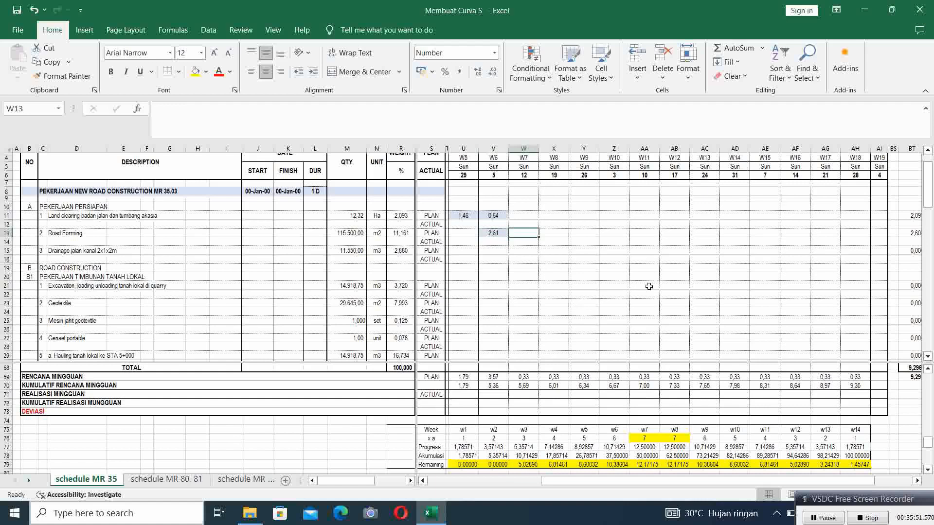
pyautogui.write('5')
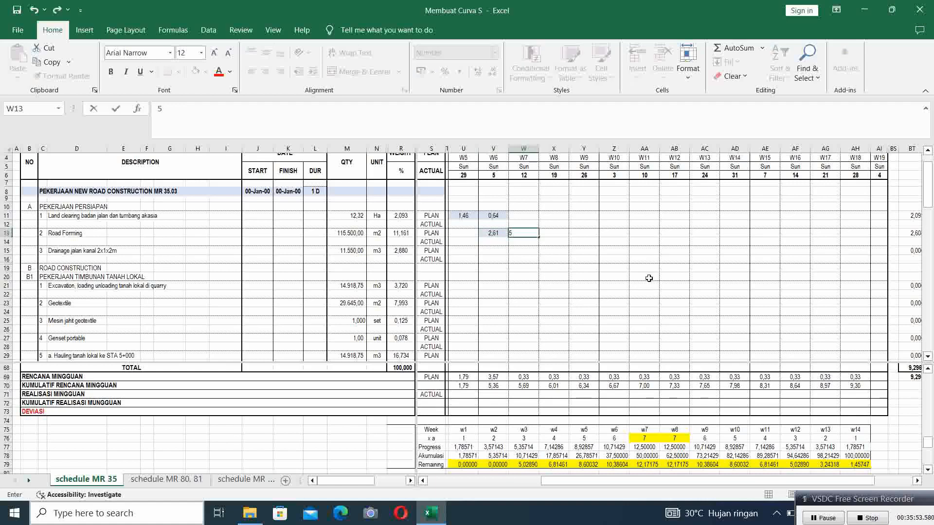
pyautogui.write(',0289')
pyautogui.hotkey('ctrl', 'Return')
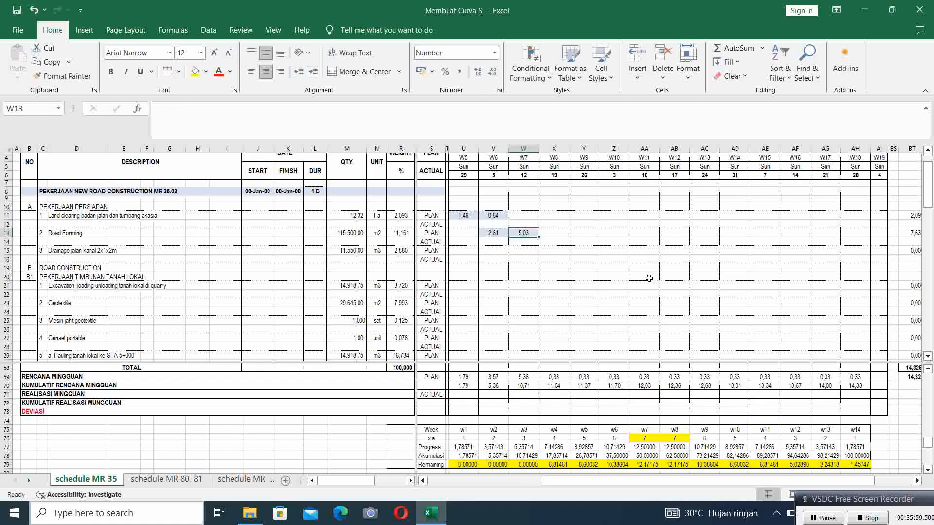
# - Plan the rest of the Road Forming weight in week W8 with the formula =R13-V13-W13 in X13, and check the row's sum
pyautogui.press('Right')
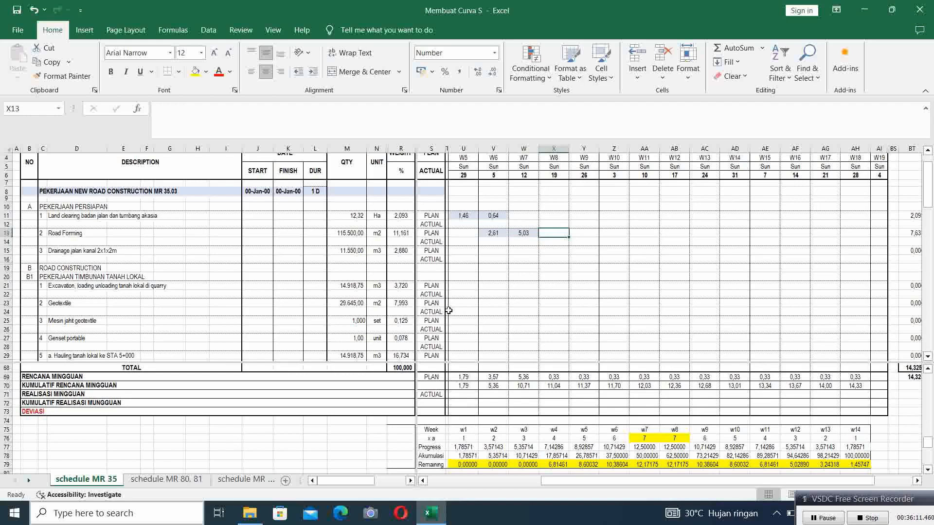
pyautogui.write('=')
pyautogui.click(401, 233)
pyautogui.write('-')
pyautogui.click(493, 233)
pyautogui.write('-')
pyautogui.click(526, 233)
pyautogui.press('Return')
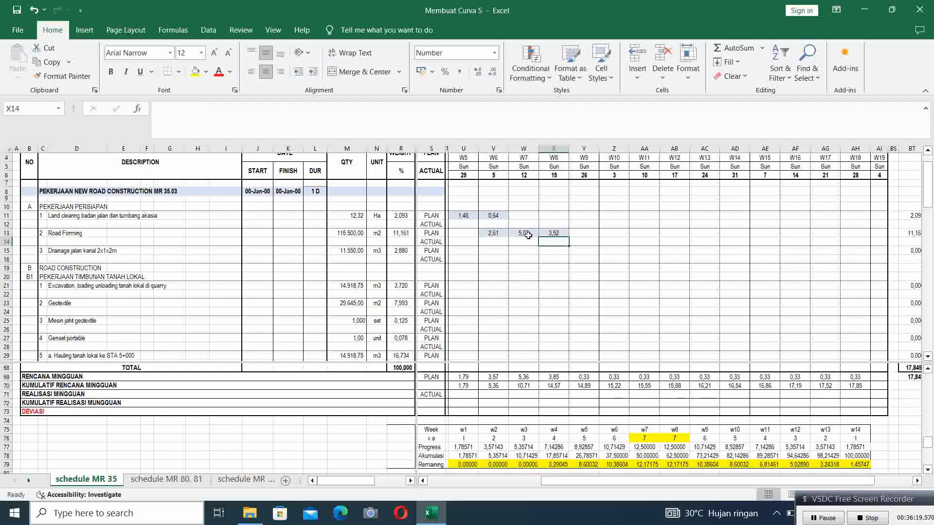
pyautogui.click(490, 233)
pyautogui.moveTo(520, 233); pyautogui.dragTo(554, 233)
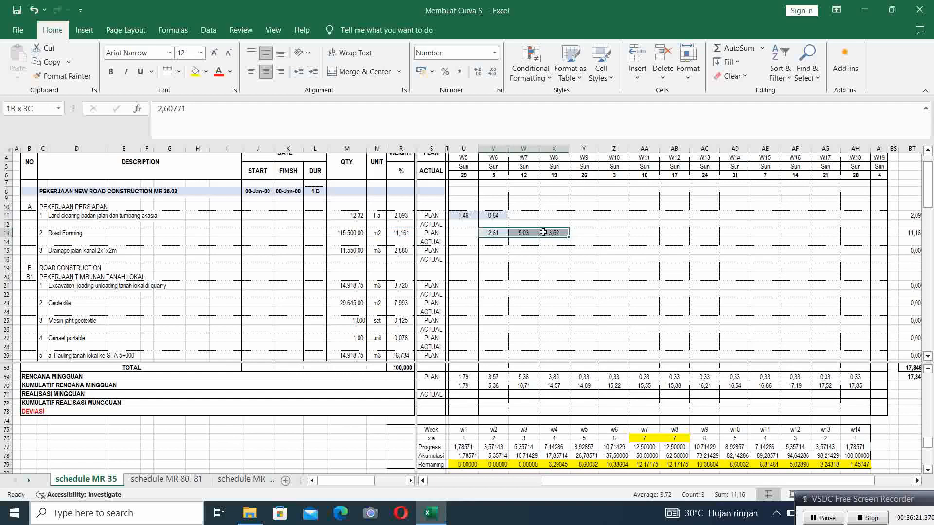
pyautogui.click(557, 242)
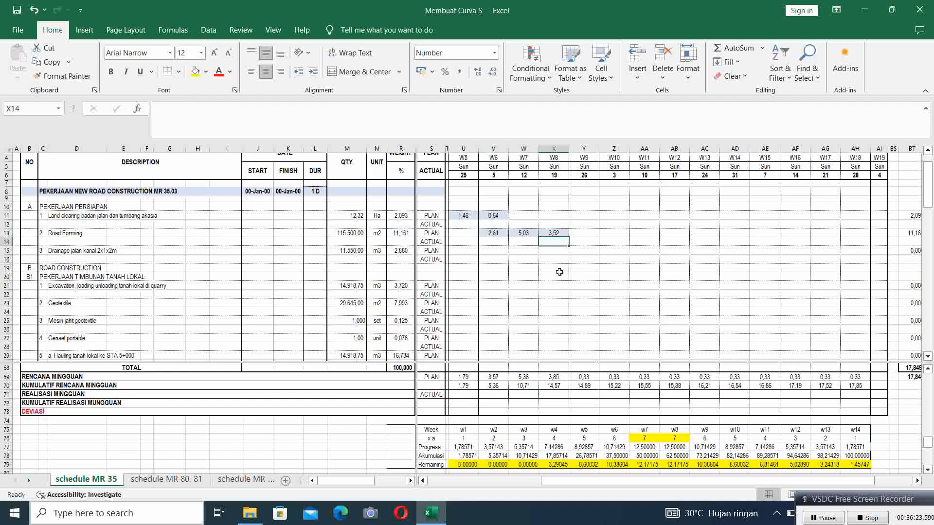
# - Plan the full Drainage jalan kanal weight in week W8 with the formula =R15 in X15
pyautogui.click(554, 251)
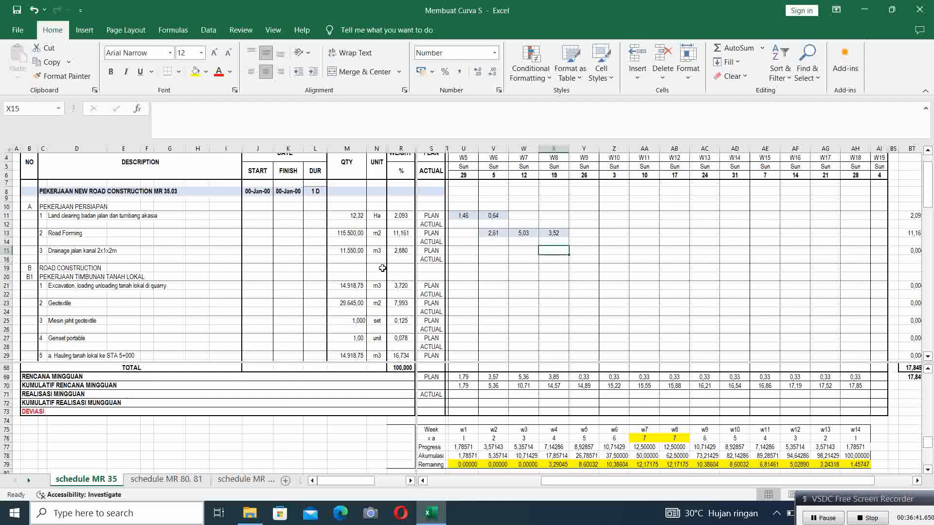
pyautogui.write('=')
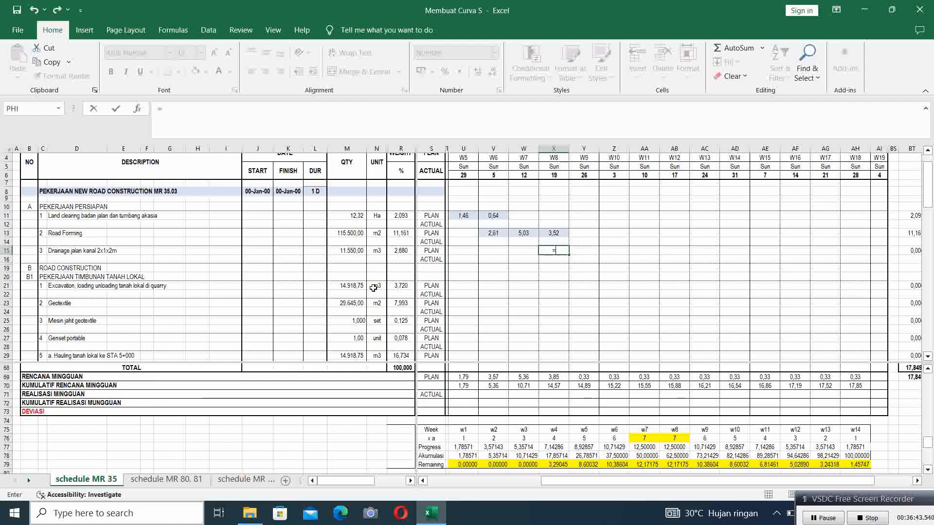
pyautogui.click(401, 249)
pyautogui.press('Return')
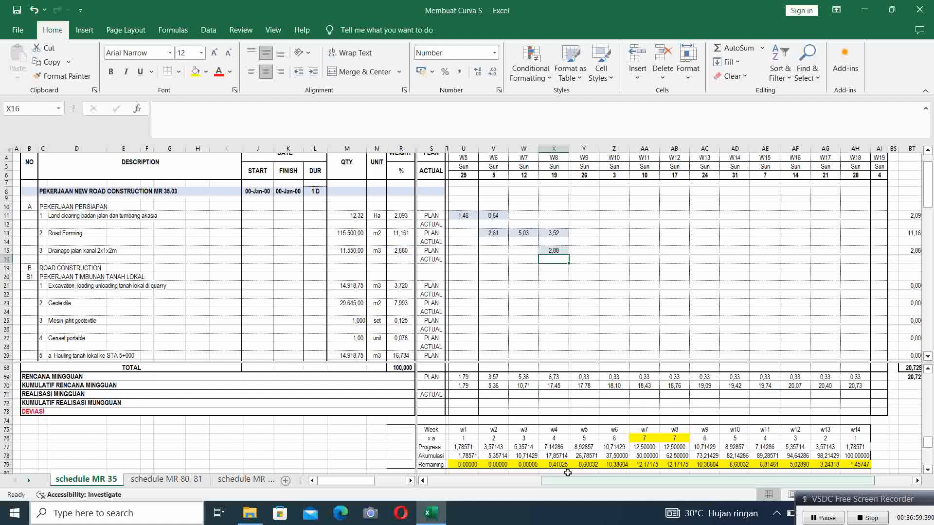
# - Enter the remaining w4 target 0,41025 as the Excavation plan for week W8 in X21
pyautogui.click(551, 286)
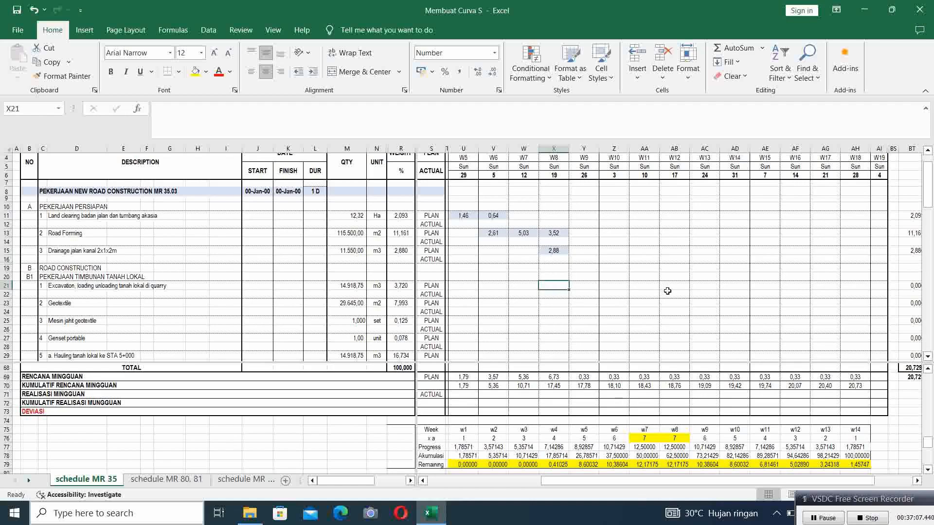
pyautogui.write(',4')
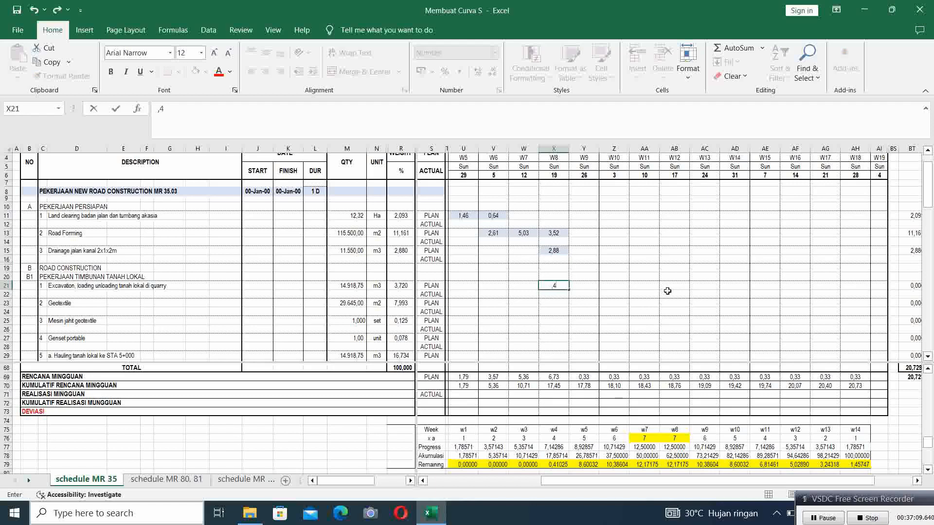
pyautogui.write('1025')
pyautogui.press('Return')
pyautogui.press('Up')
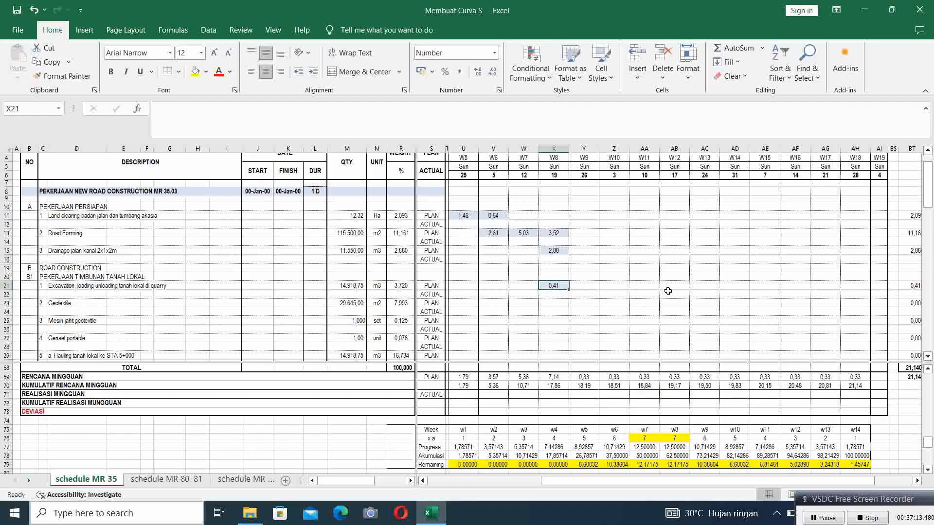
# - Plan the rest of the Excavation weight in week W9 with the formula =R21-X21 in Y21
pyautogui.press('Right')
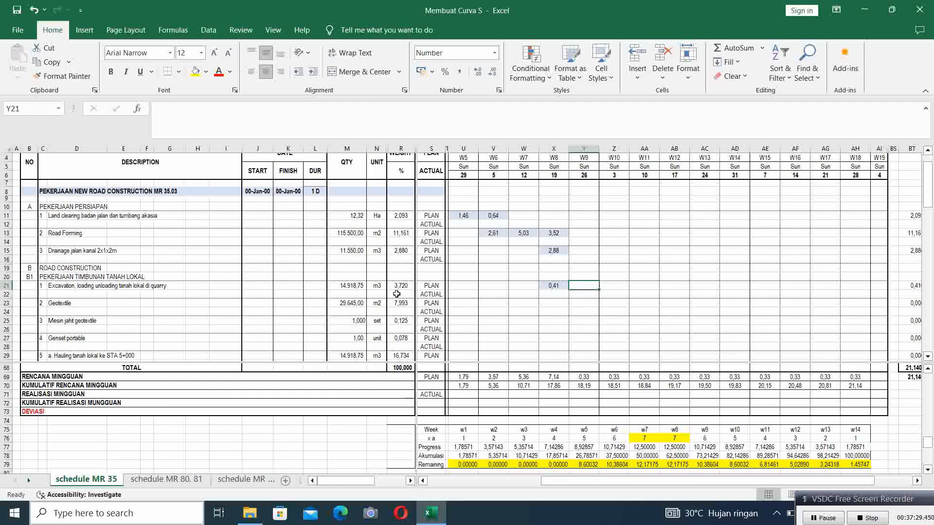
pyautogui.write('=')
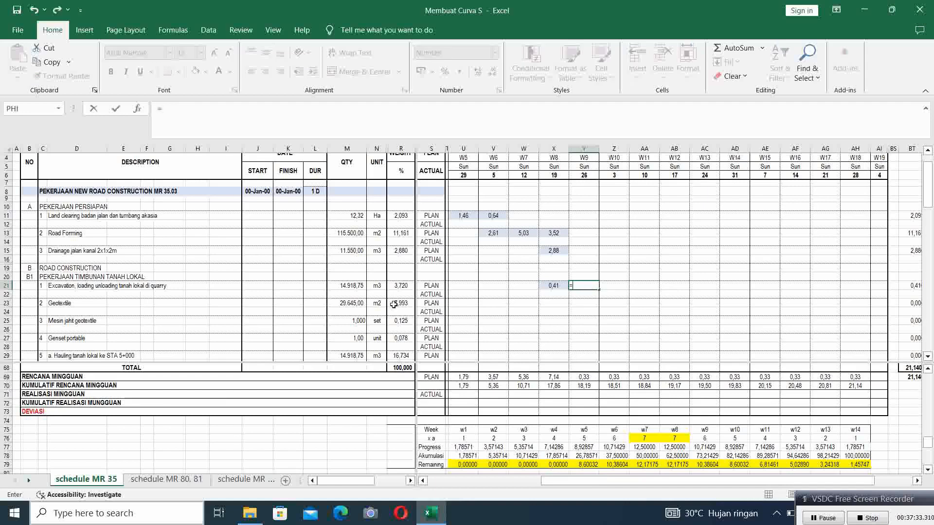
pyautogui.click(402, 286)
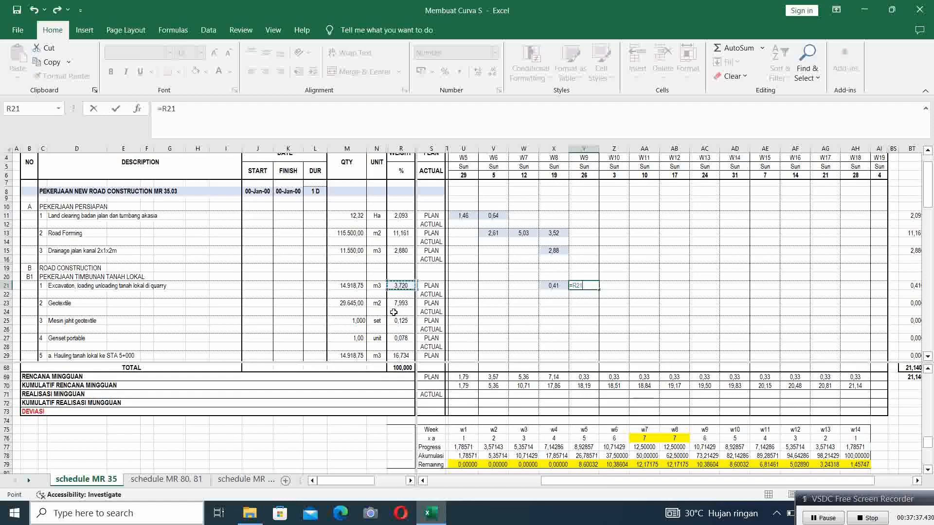
pyautogui.write('-')
pyautogui.click(550, 286)
pyautogui.press('Return')
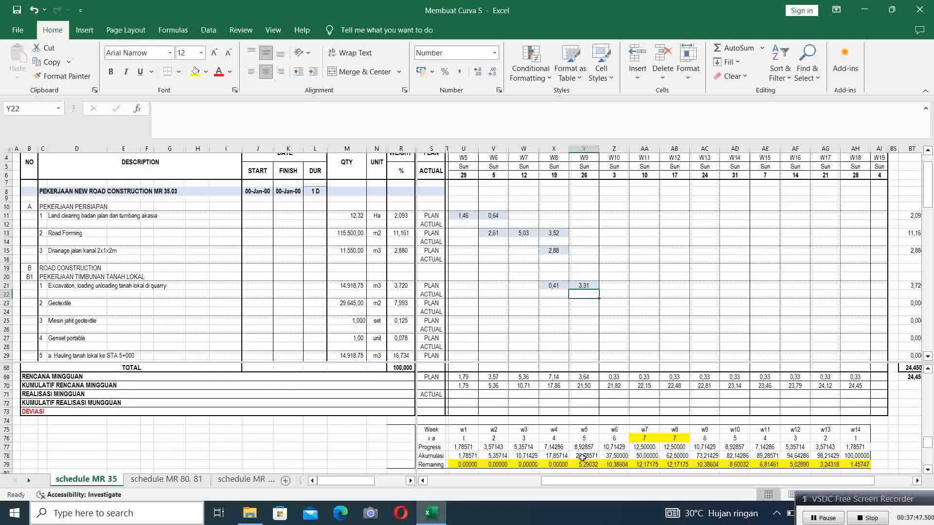
# - Enter the remaining w5 target 5,29032 as the Geotextile plan for week W9 in Y23
pyautogui.click(584, 304)
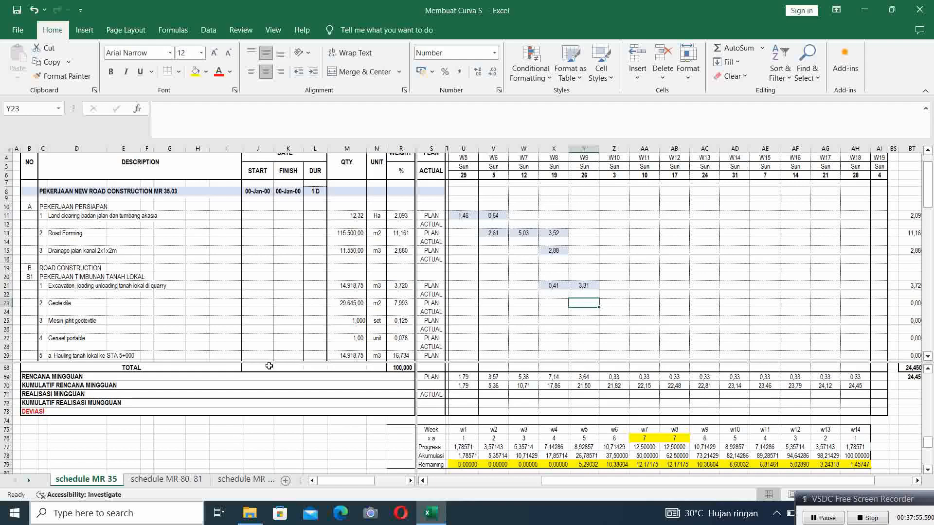
pyautogui.write('5,2')
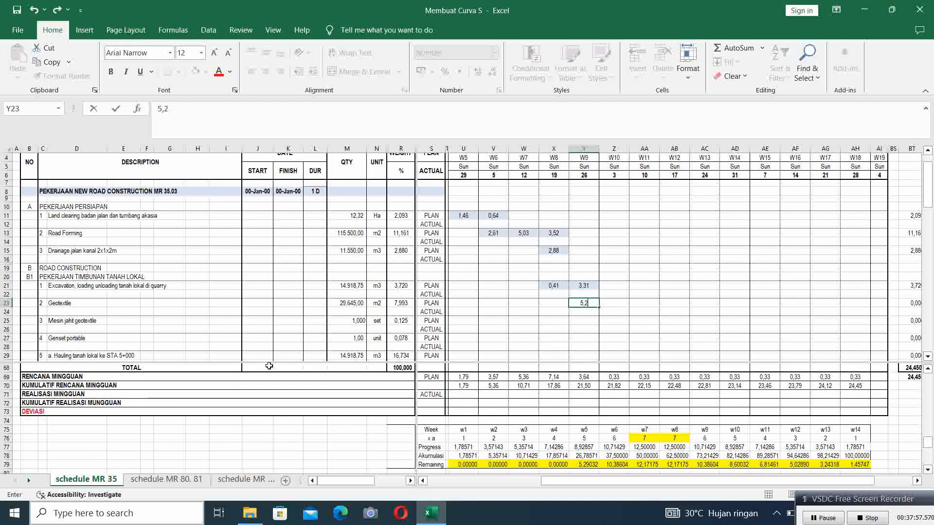
pyautogui.write('9032')
pyautogui.press('Return')
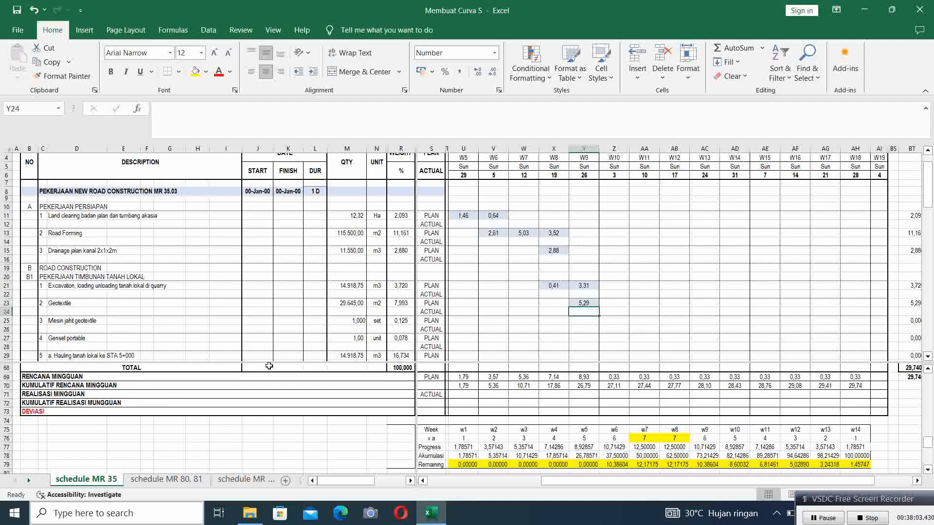
# - Plan the rest of the Geotextile weight in week W10 with the formula =R23-Y23 in Z23
pyautogui.press('Up')
pyautogui.press('Right')
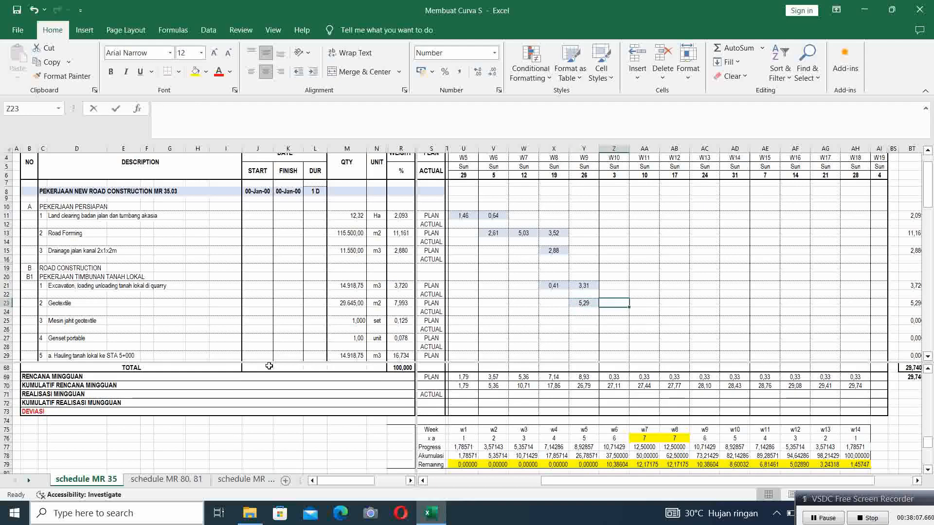
pyautogui.write('=')
pyautogui.click(408, 303)
pyautogui.write('-')
pyautogui.click(578, 304)
pyautogui.press('Return')
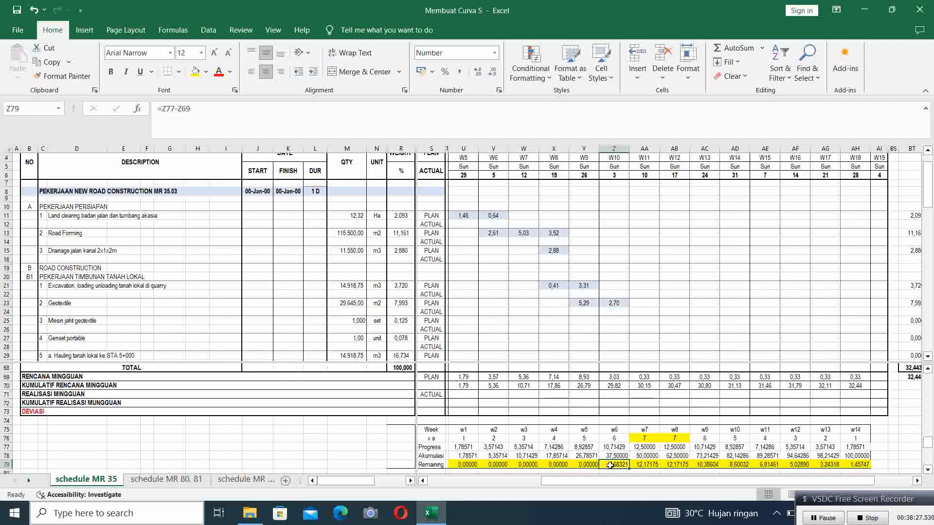
# - Check the remaining w6 target in Z79 and review the weights of the work items below Geotextile
pyautogui.click(609, 466)
pyautogui.click(647, 312)
pyautogui.scroll(-1, 659, 321)
pyautogui.scroll(-3, 660, 322)
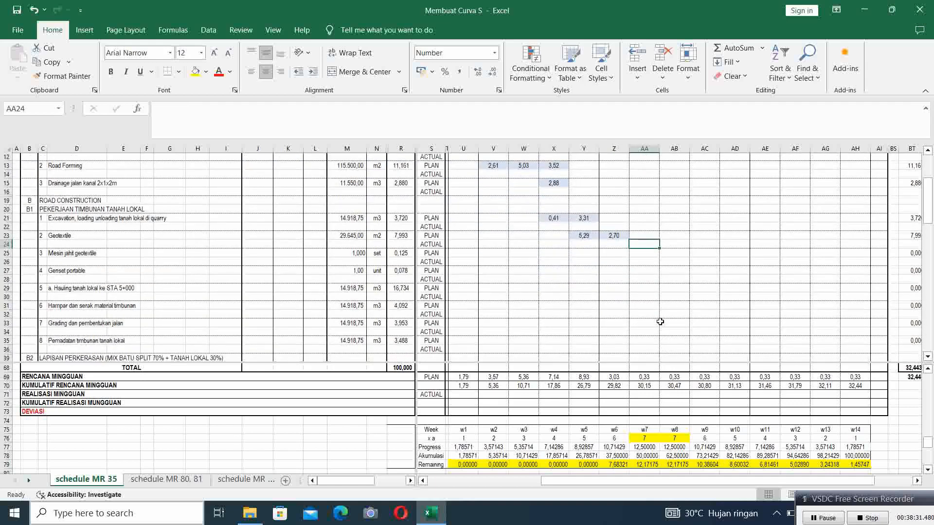
pyautogui.scroll(2, 659, 321)
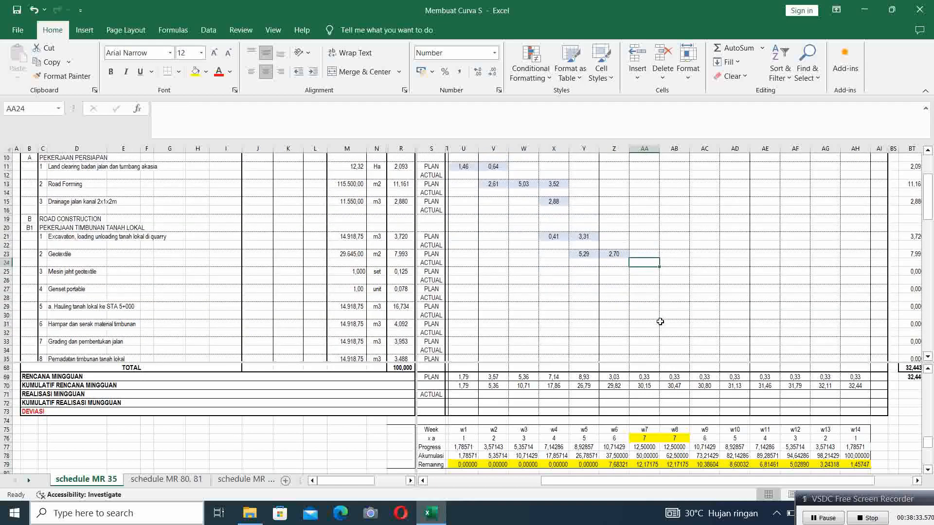
pyautogui.scroll(1, 660, 321)
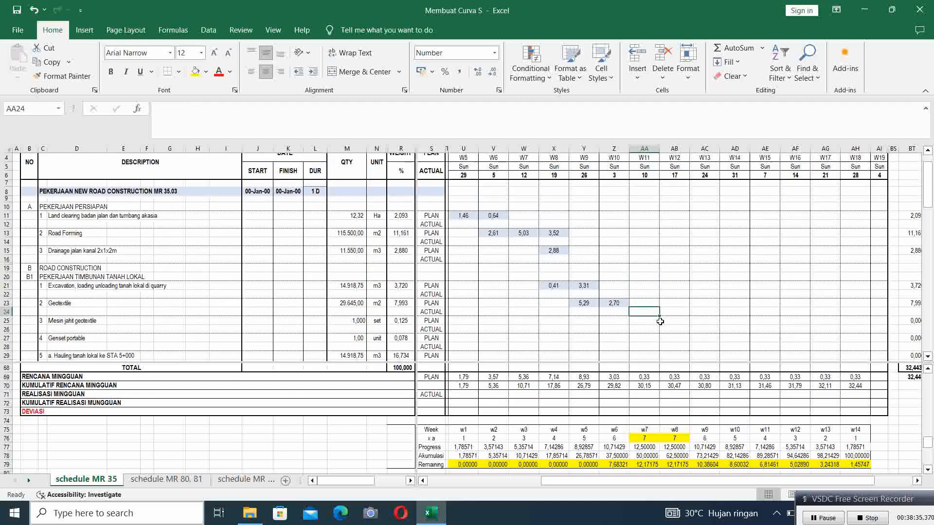
# - Renumber the October and November week headers in U4:Y4 as weeks 1 to 5
pyautogui.scroll(-1, 660, 322)
pyautogui.scroll(-1, 660, 322)
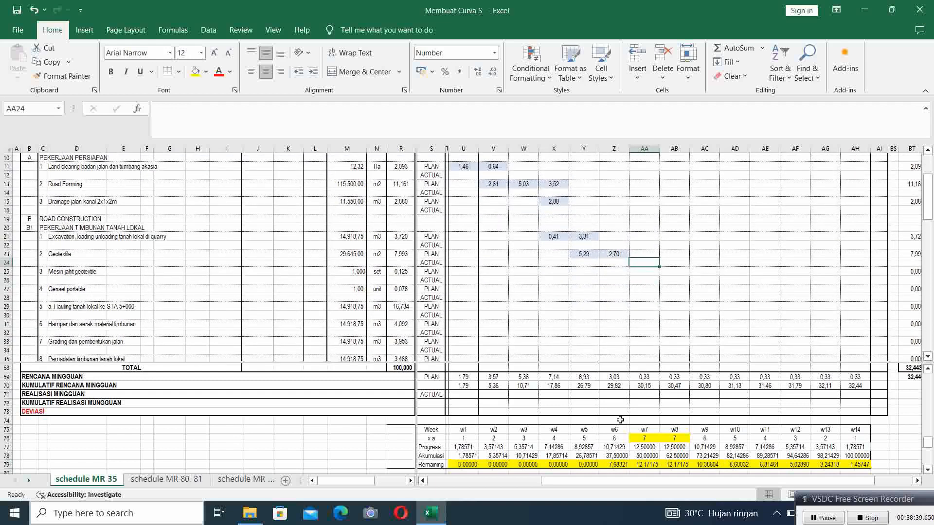
pyautogui.scroll(3, 615, 316)
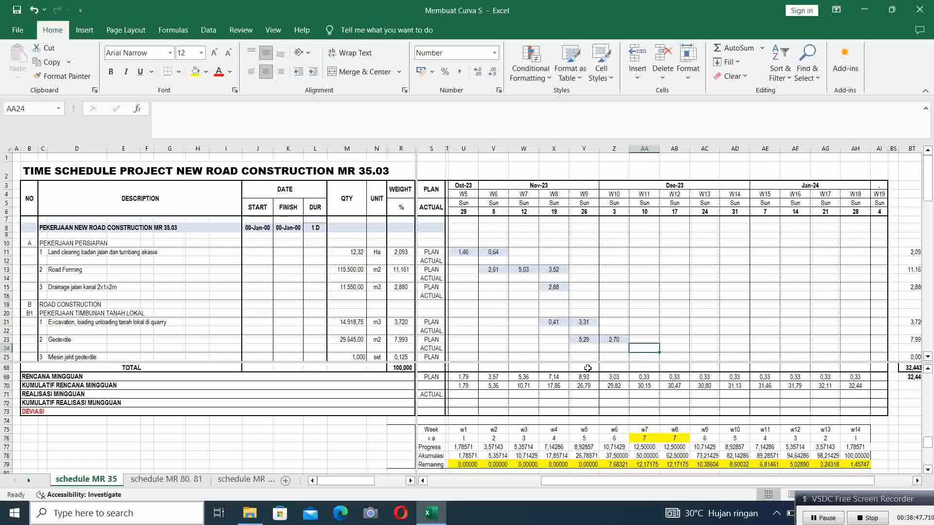
pyautogui.moveTo(606, 482); pyautogui.dragTo(589, 486)
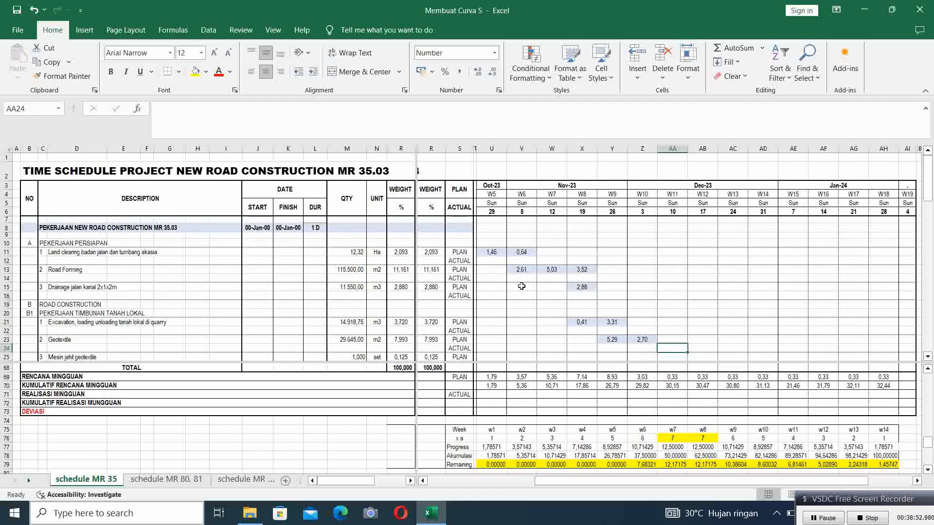
pyautogui.click(493, 193)
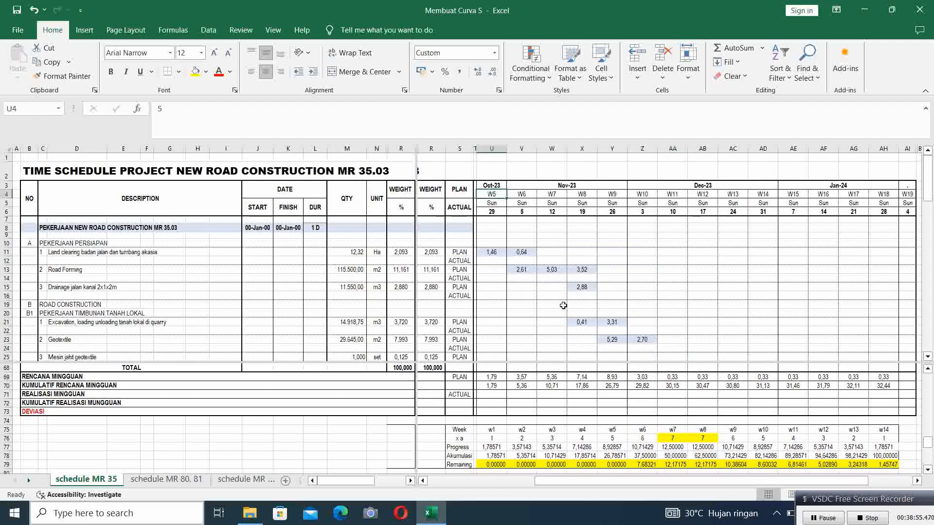
pyautogui.write('1')
pyautogui.hotkey('ctrl', 'Return')
pyautogui.press('Right')
pyautogui.write('2')
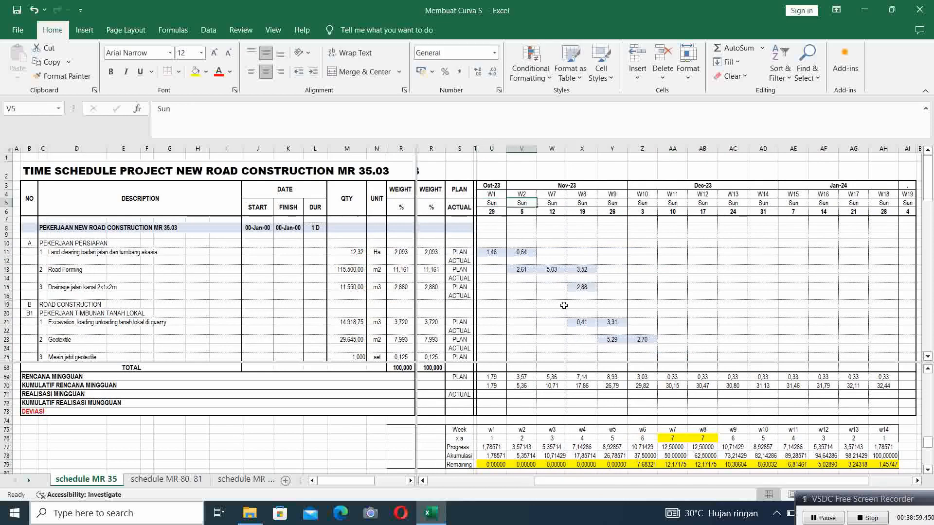
pyautogui.press('Right')
pyautogui.write('3')
pyautogui.press('Right')
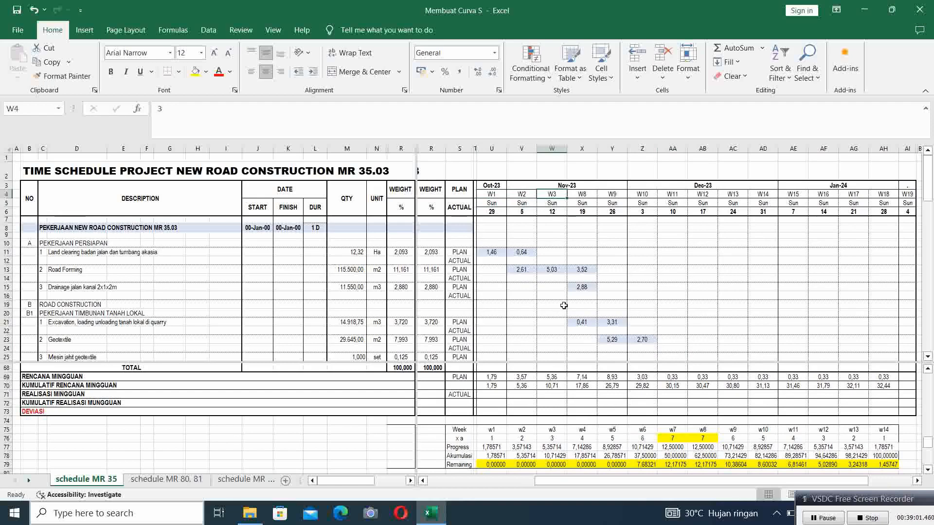
pyautogui.write('4')
pyautogui.press('Right')
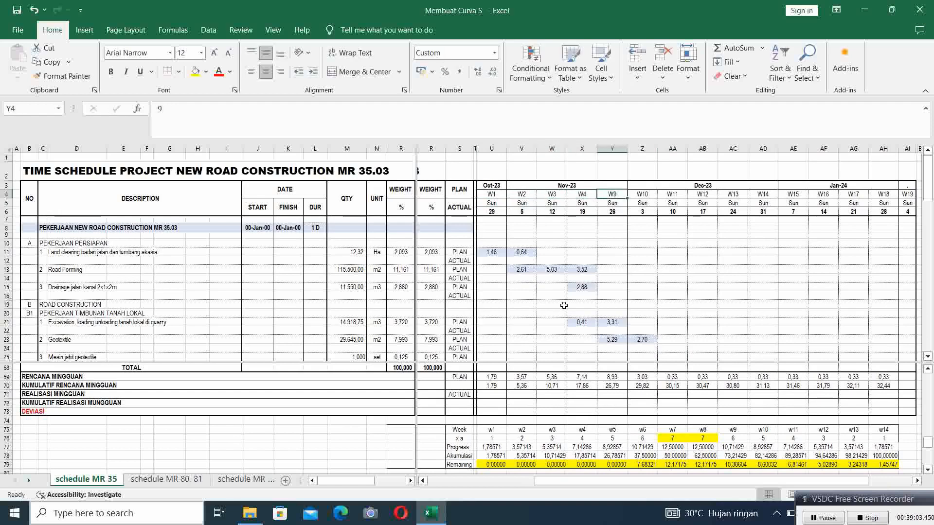
pyautogui.write('5')
pyautogui.press('Right')
# - Renumber the December week headers in Z4:AD4 as weeks 6 to 10
pyautogui.write('6')
pyautogui.press('Right')
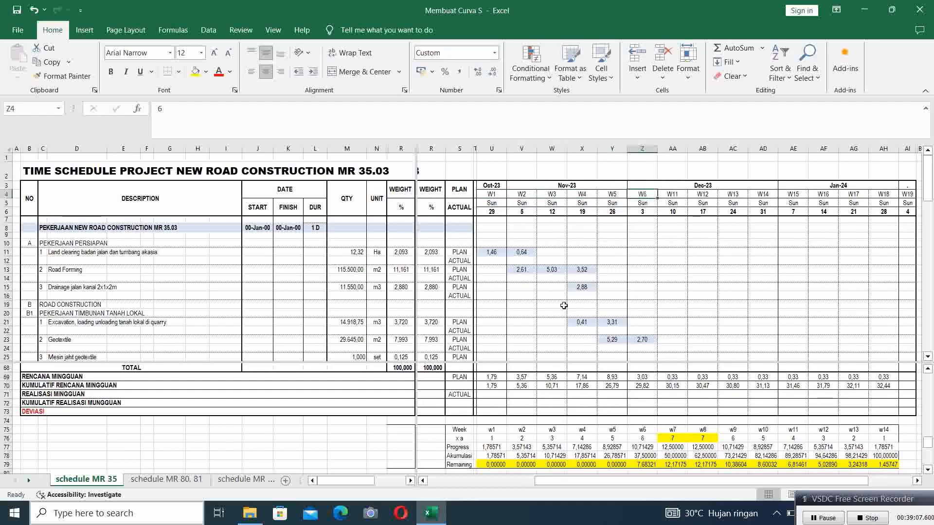
pyautogui.write('7')
pyautogui.press('Right')
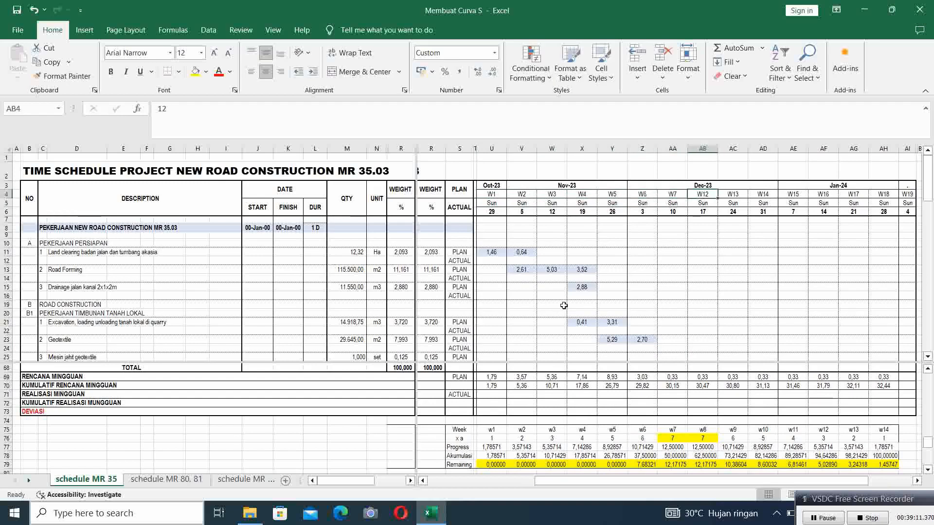
pyautogui.write('8')
pyautogui.press('Right')
pyautogui.write('9')
pyautogui.press('Right')
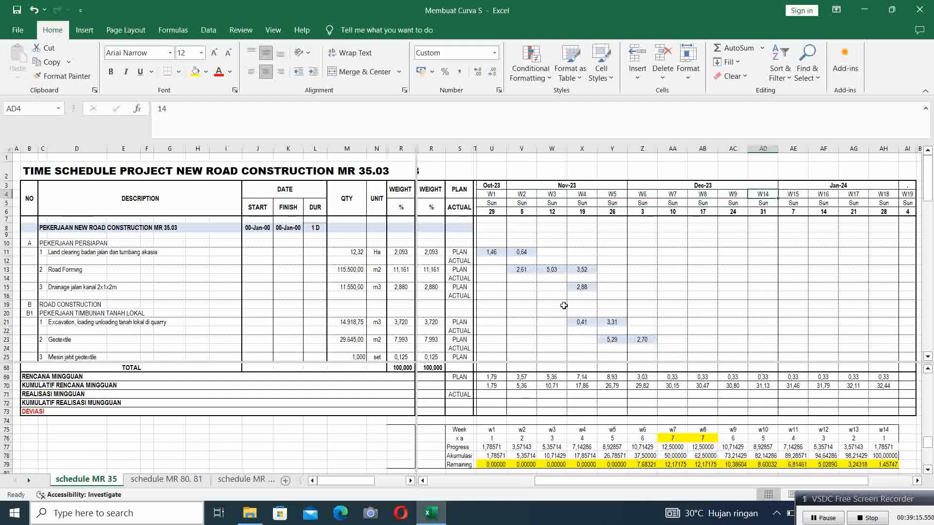
pyautogui.write('10')
pyautogui.press('Return')
# - Renumber the remaining week headers from January onward in AE4:AI4 as weeks 11 to 15
pyautogui.press('Up')
pyautogui.press('Right')
pyautogui.write('11')
pyautogui.press('Return')
pyautogui.press('Up')
pyautogui.press('Right')
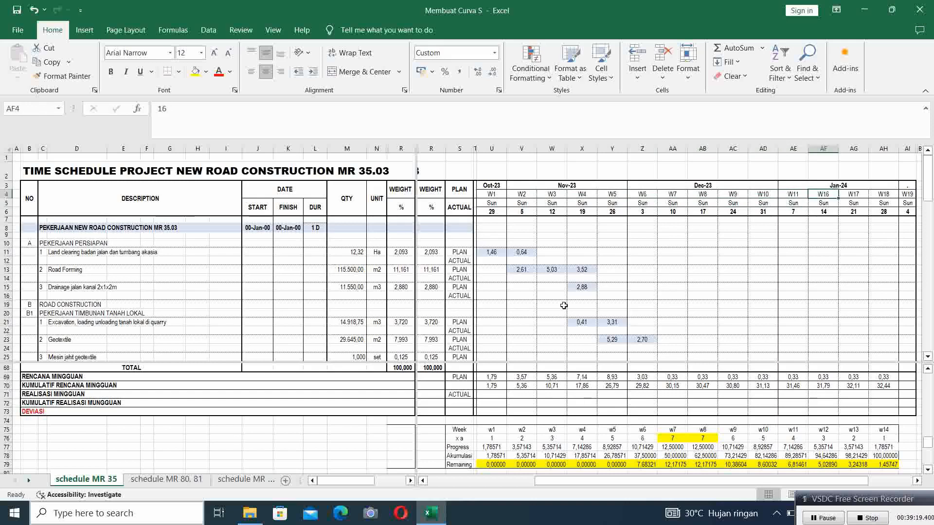
pyautogui.write('12')
pyautogui.press('Return')
pyautogui.press('Up')
pyautogui.press('Right')
pyautogui.write('13')
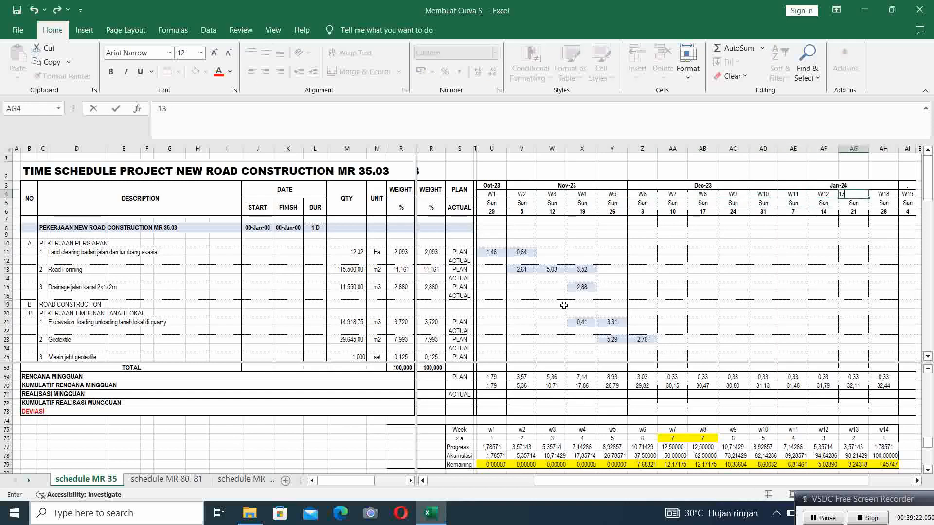
pyautogui.press('Return')
pyautogui.press('Up')
pyautogui.press('Right')
pyautogui.write('14')
pyautogui.press('Return')
pyautogui.press('Up')
pyautogui.press('Right')
pyautogui.write('15')
pyautogui.press('Return')
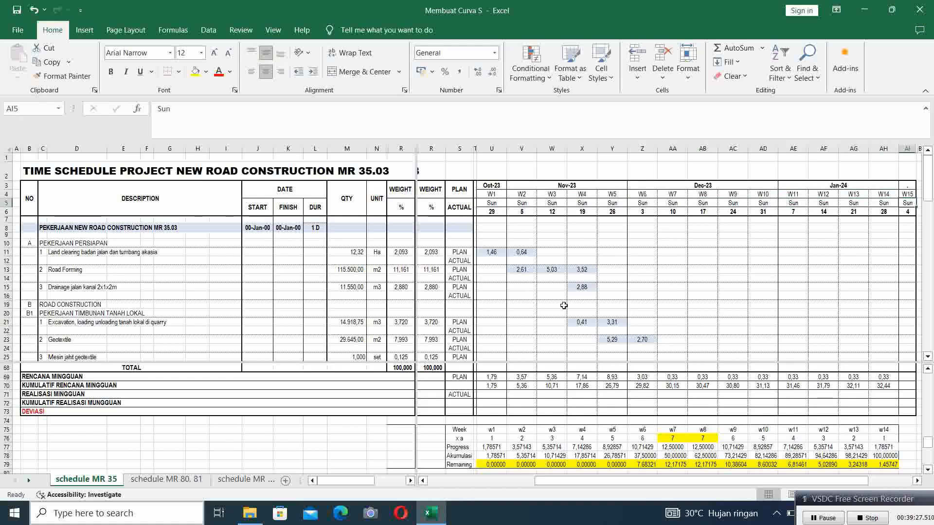
# - Plan the full weight of Mesin jahit geotextile in week W6 by entering =R25 in Z25
pyautogui.click(653, 320)
pyautogui.scroll(-5, 655, 311)
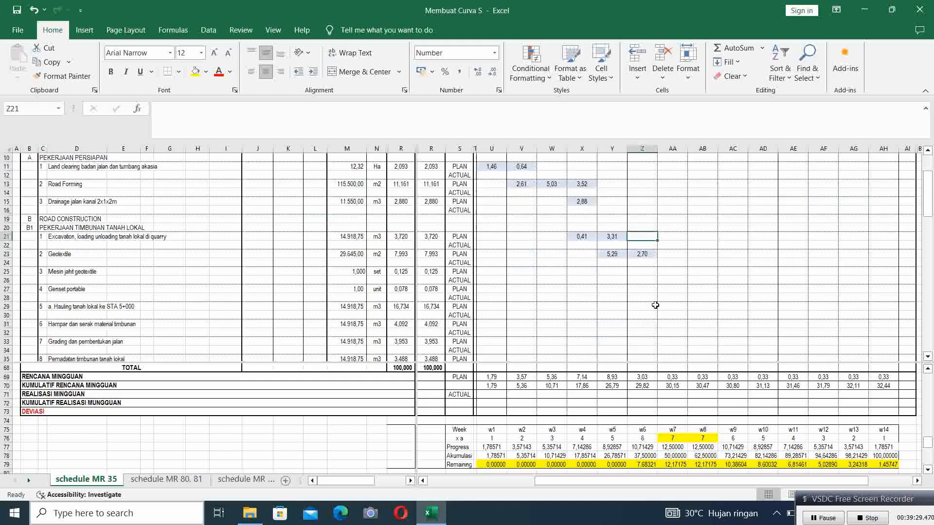
pyautogui.scroll(4, 655, 305)
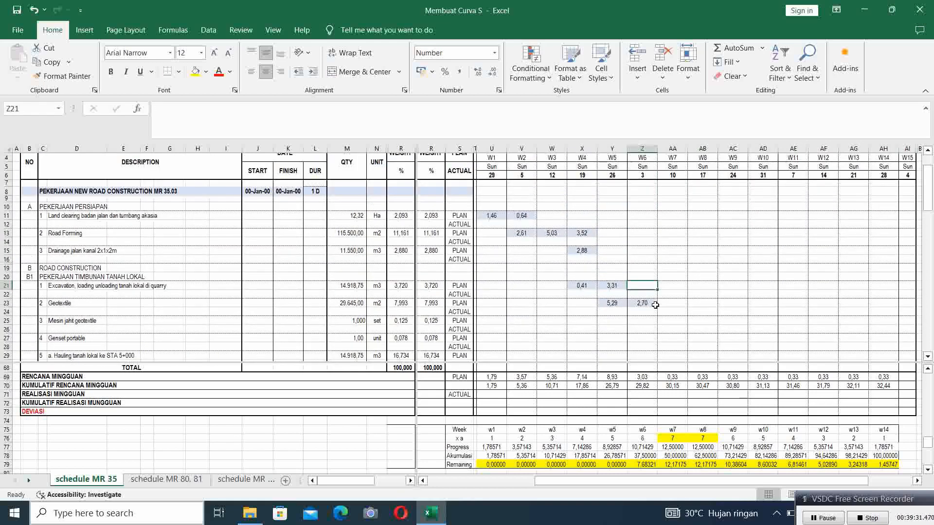
pyautogui.scroll(1, 655, 305)
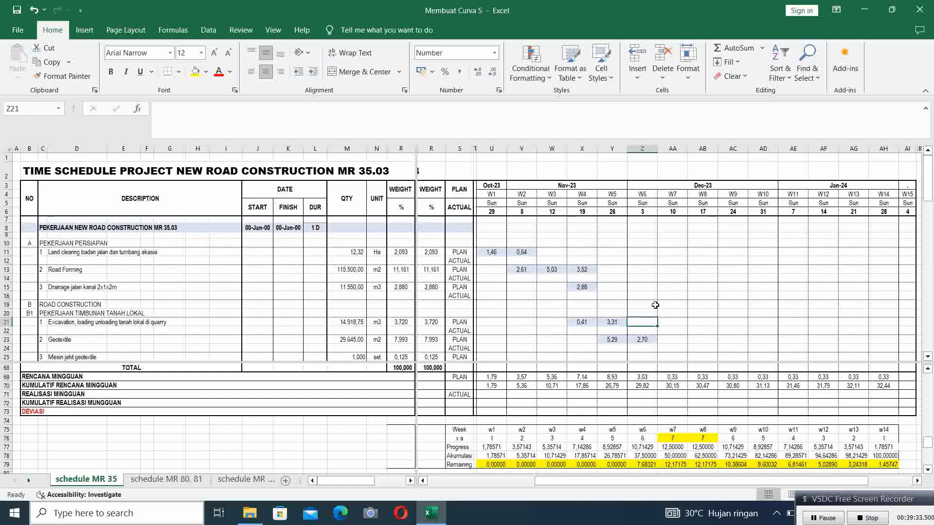
pyautogui.scroll(-2, 655, 305)
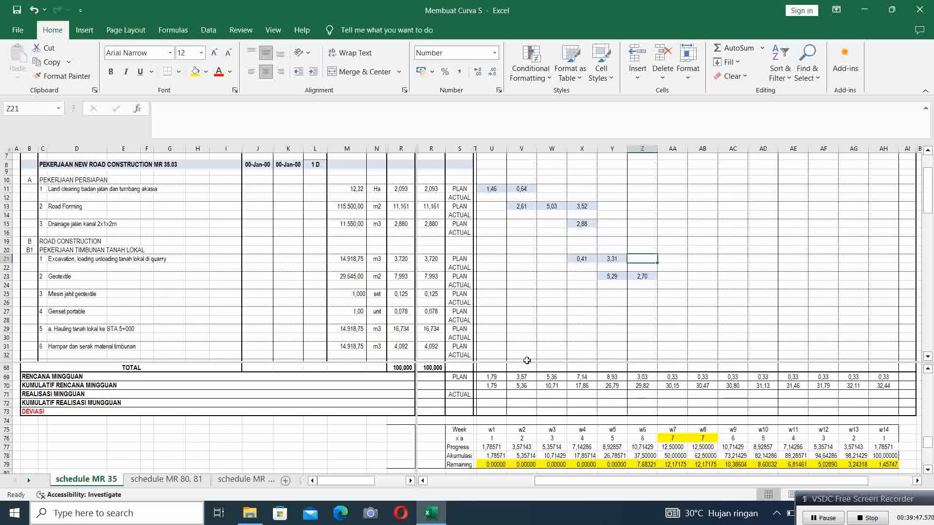
pyautogui.doubleClick(643, 294)
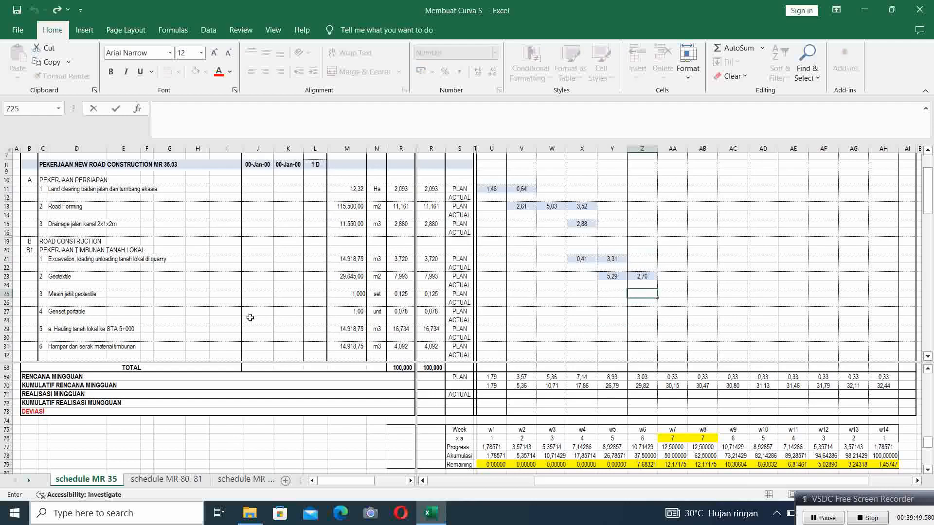
pyautogui.write('=')
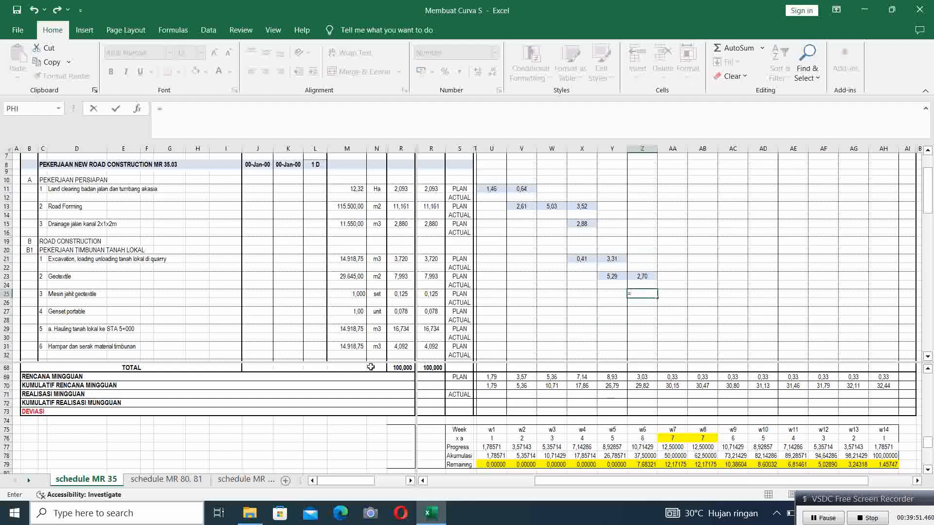
pyautogui.click(430, 294)
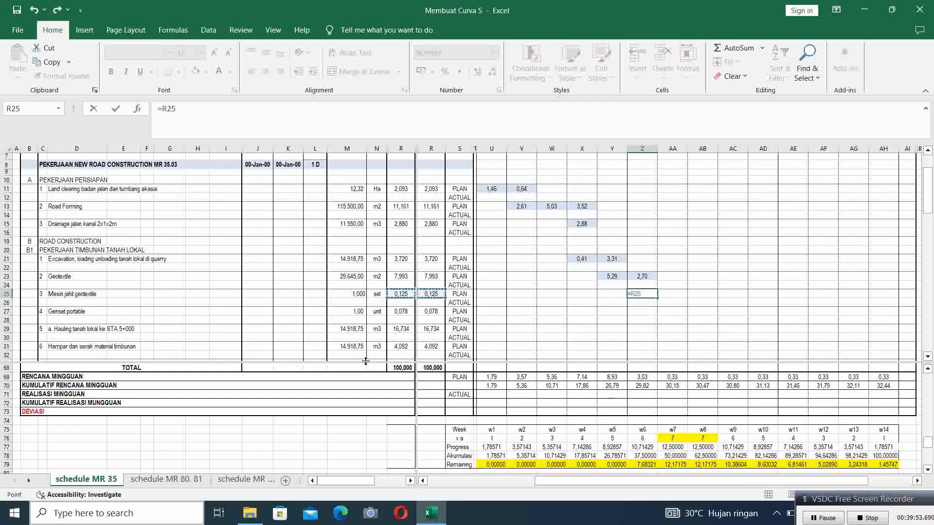
pyautogui.press('Return')
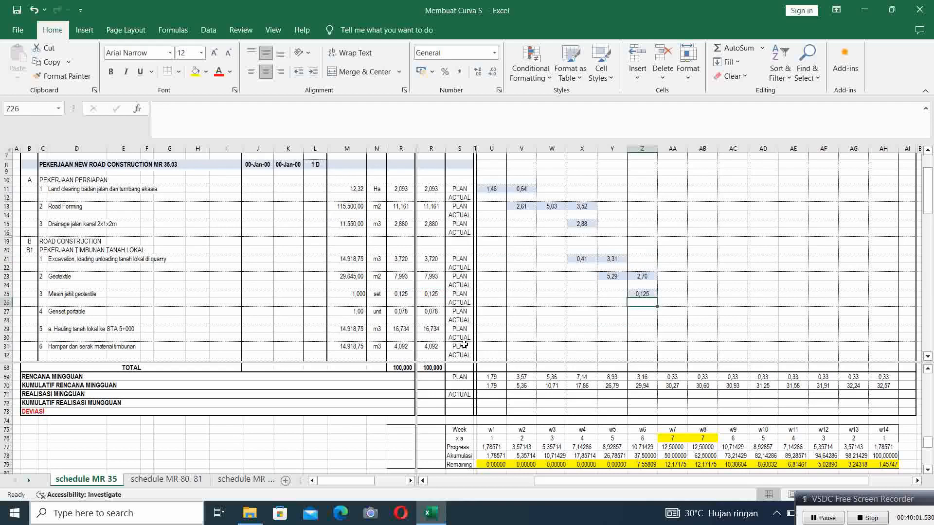
# - Plan the full weight of Genset portable in week W6 by linking Z27 to its weight in R27
pyautogui.press('Down')
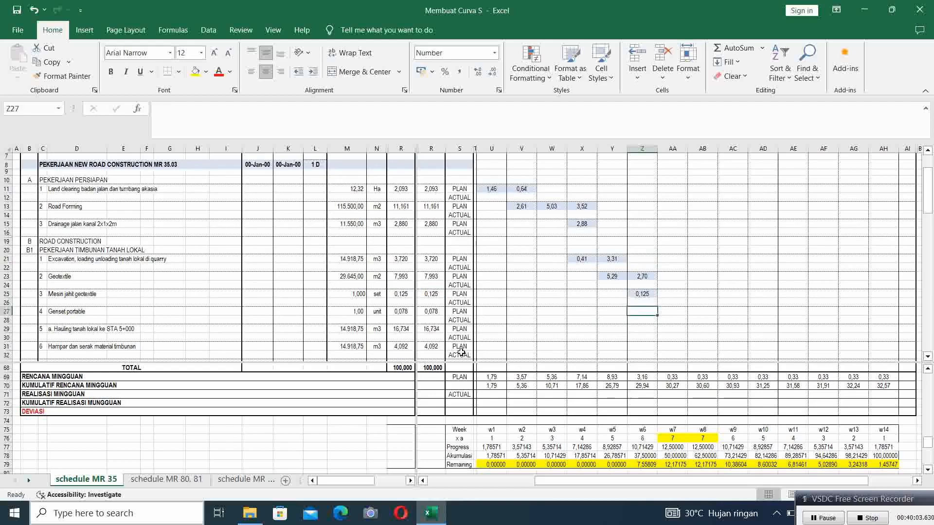
pyautogui.write('=')
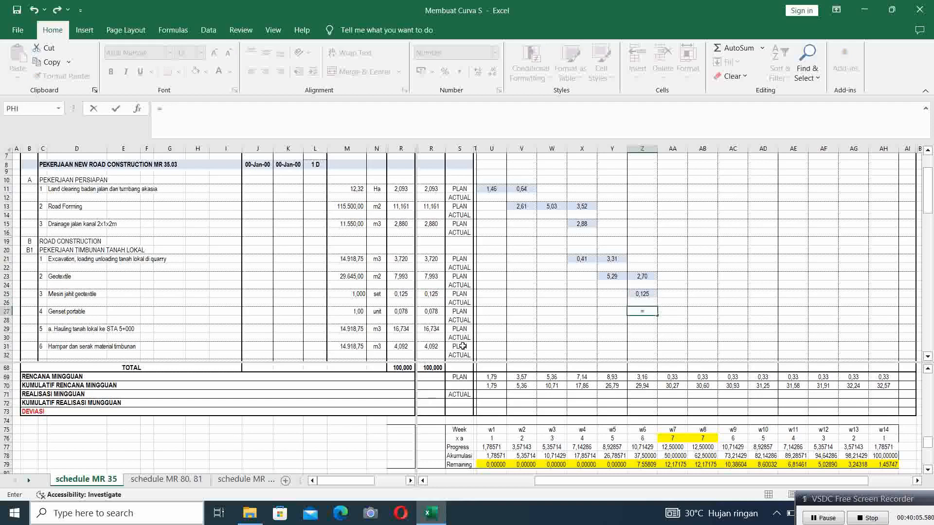
pyautogui.click(431, 311)
pyautogui.press('Return')
# - Enter 7,48017 as the week W6 plan for Hauling tanah lokal in Z29
pyautogui.press('Down')
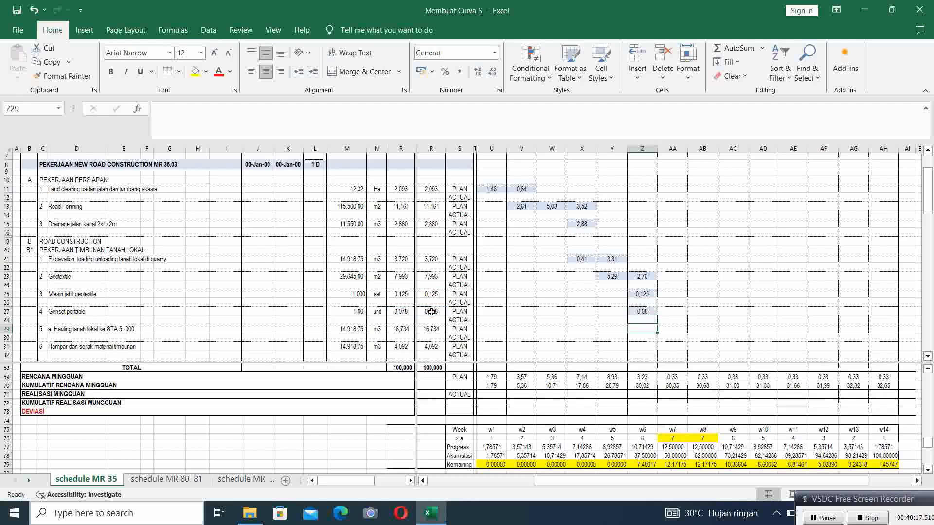
pyautogui.write('7,')
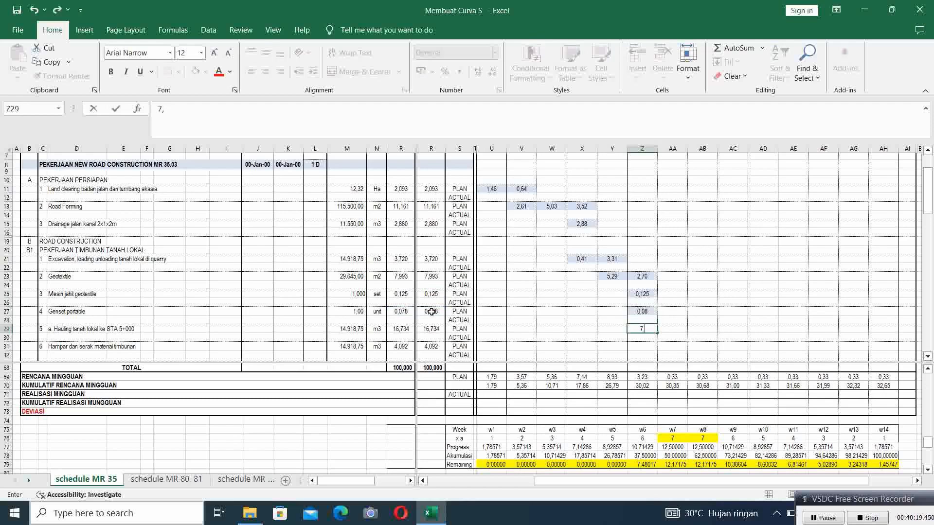
pyautogui.write('48017')
pyautogui.press('Return')
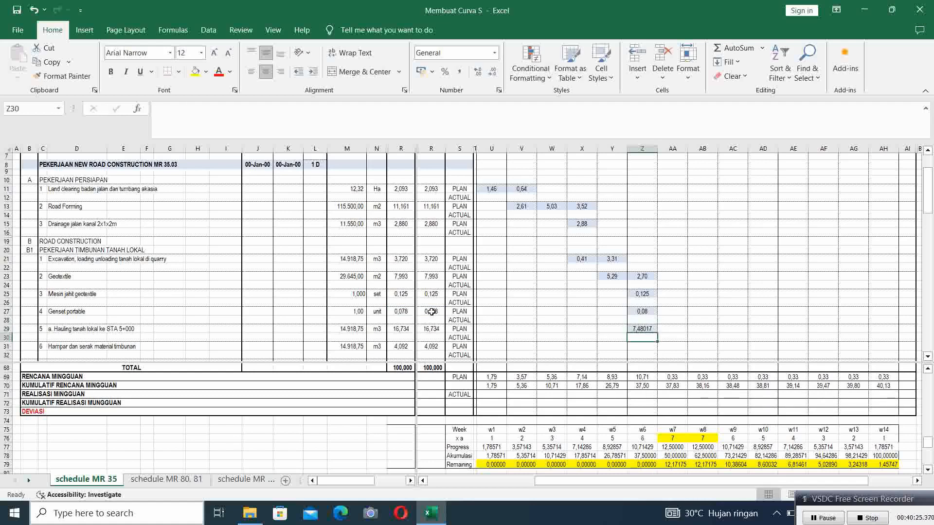
# - Assign the rest of the Hauling tanah lokal weight to week W7 with =R29-Z29 in AA29
pyautogui.press('Up')
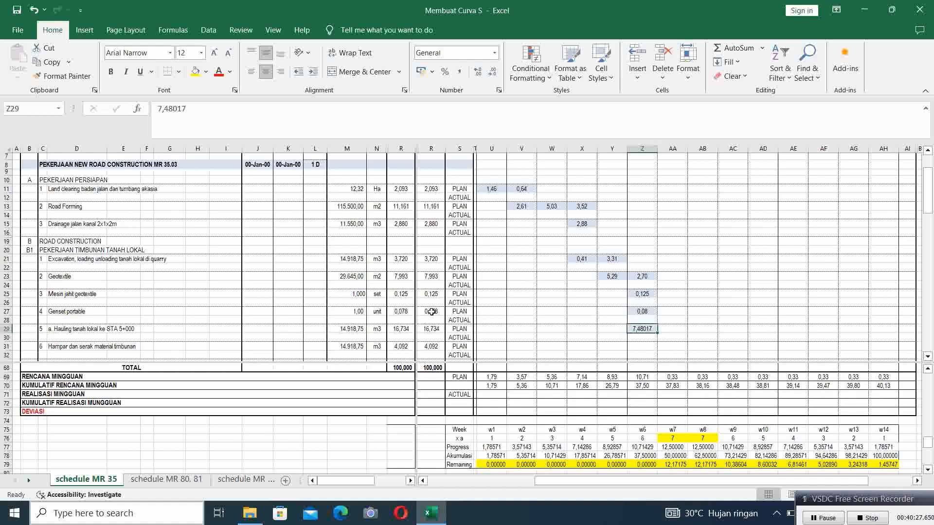
pyautogui.press('Right')
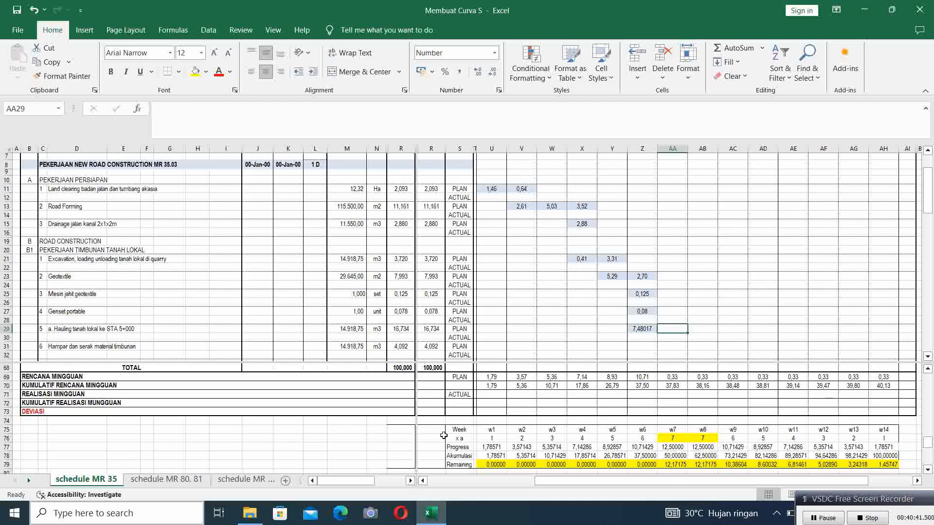
pyautogui.write('=')
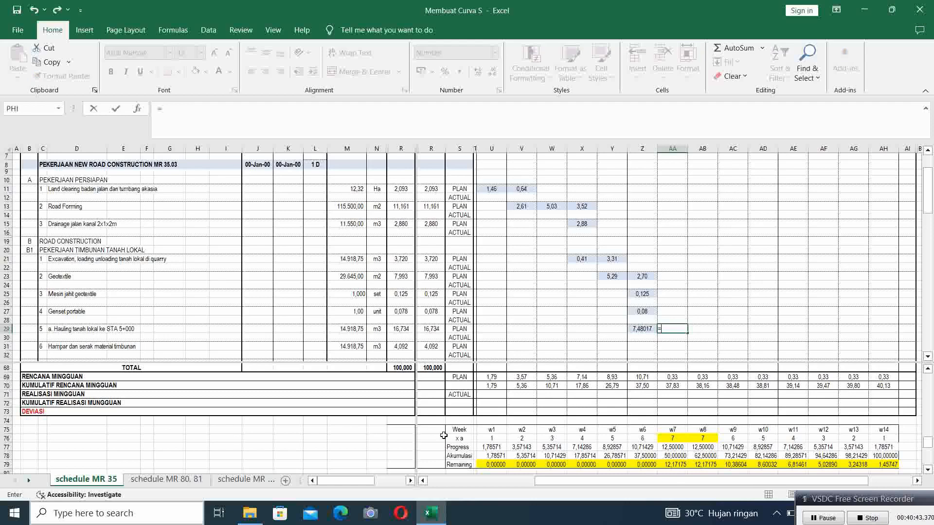
pyautogui.click(430, 329)
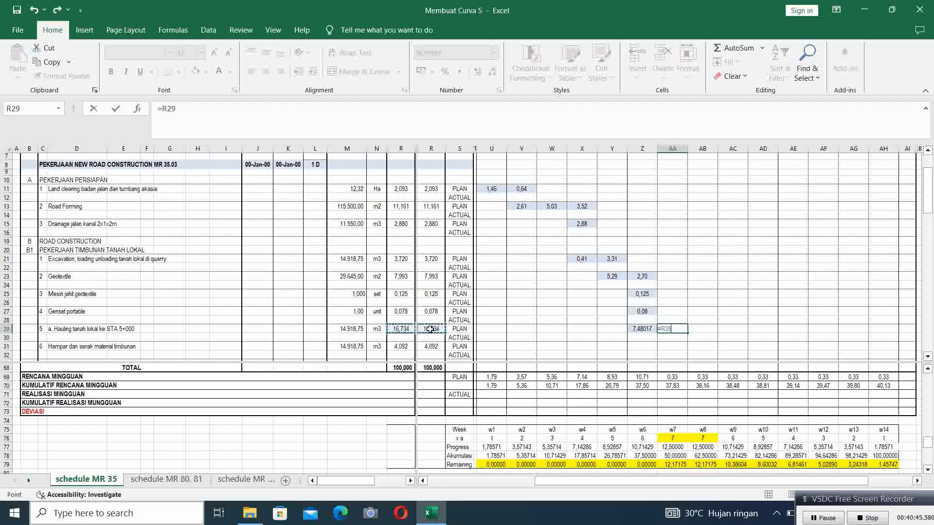
pyautogui.write('-')
pyautogui.click(644, 330)
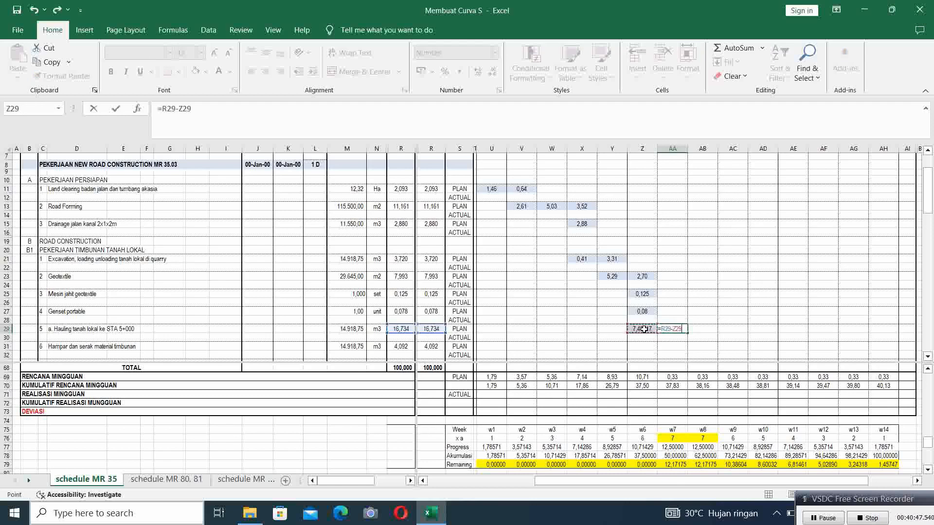
pyautogui.press('Return')
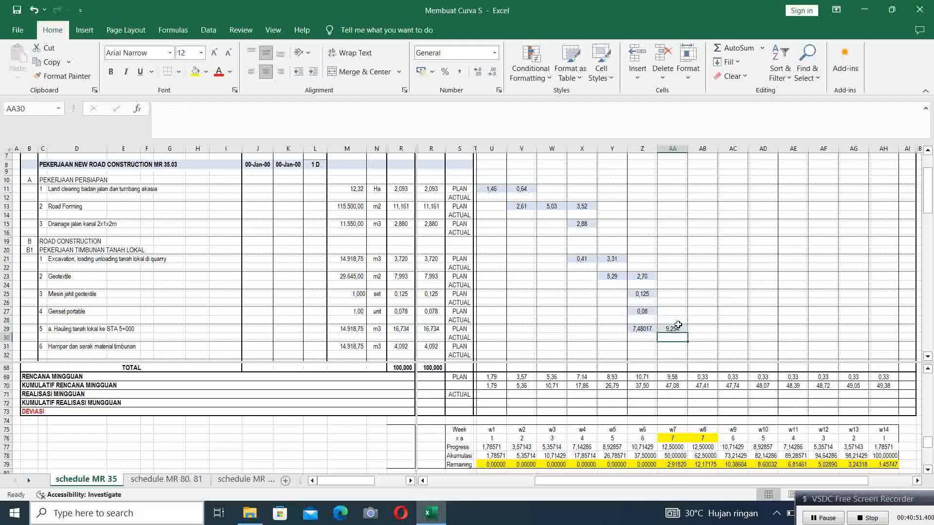
# - Enter 2,9182 as the week W7 plan for Hampar dan serak material timbunan in AA31
pyautogui.scroll(-2, 673, 331)
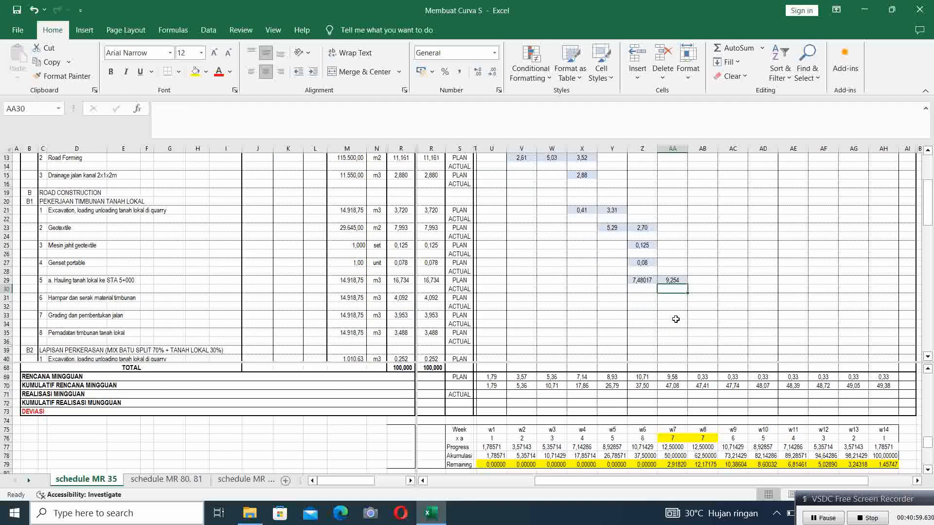
pyautogui.click(677, 298)
pyautogui.scroll(1, 693, 332)
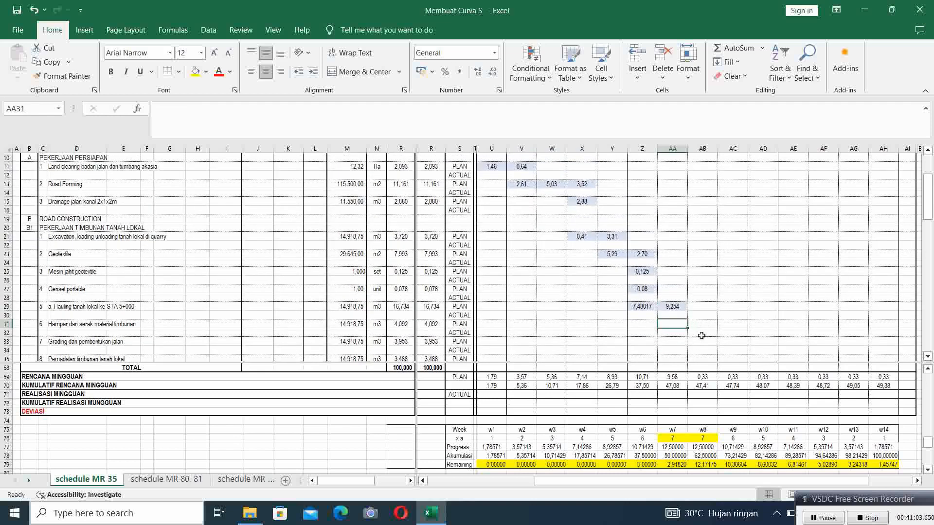
pyautogui.write('2,918')
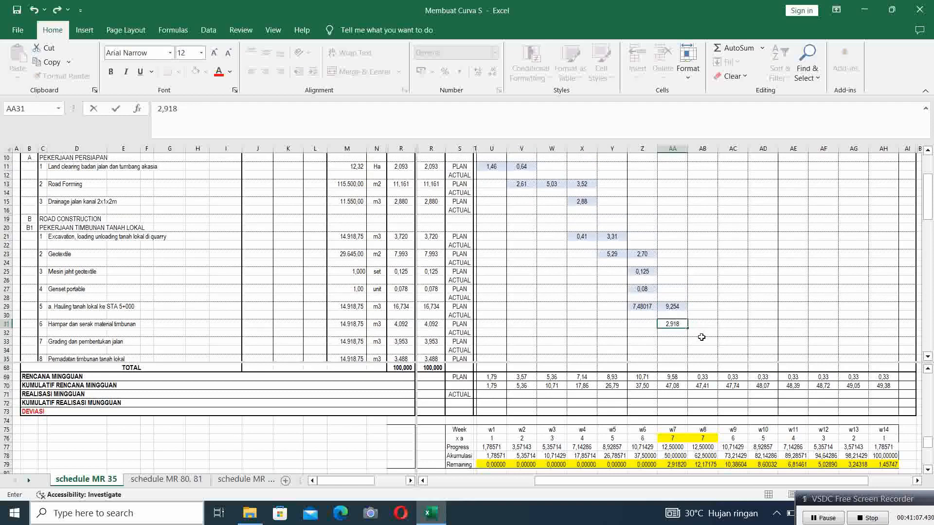
pyautogui.write('2')
pyautogui.press('Return')
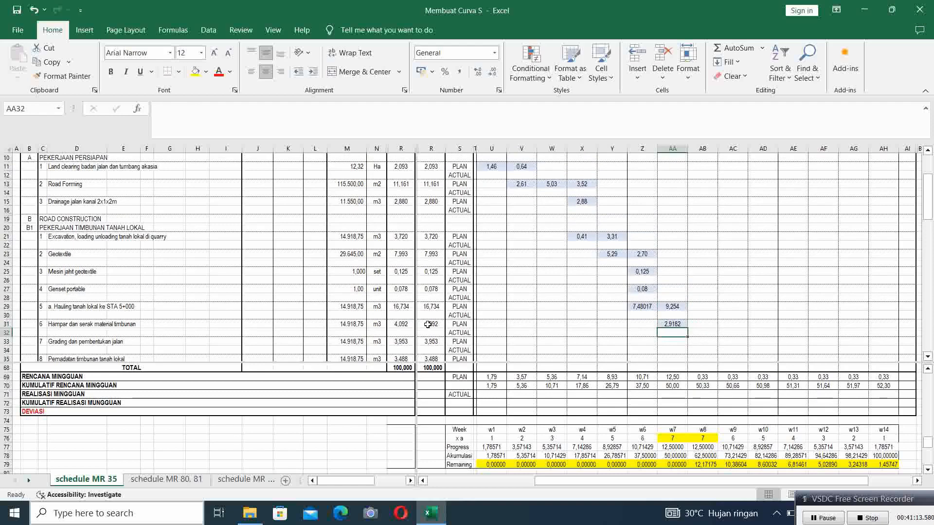
# - Assign the rest of the Hampar dan serak material timbunan weight to week W8 with =R31-AA31 in AB31
pyautogui.click(699, 323)
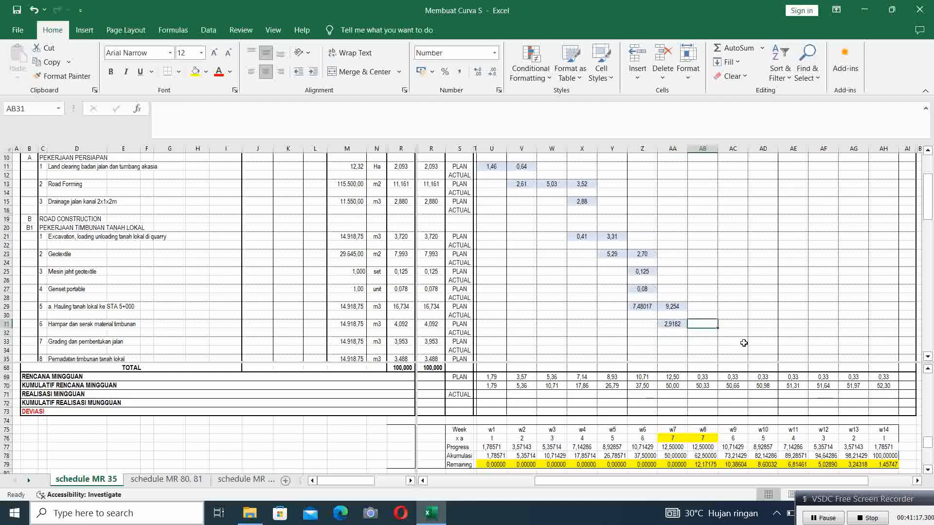
pyautogui.write('=')
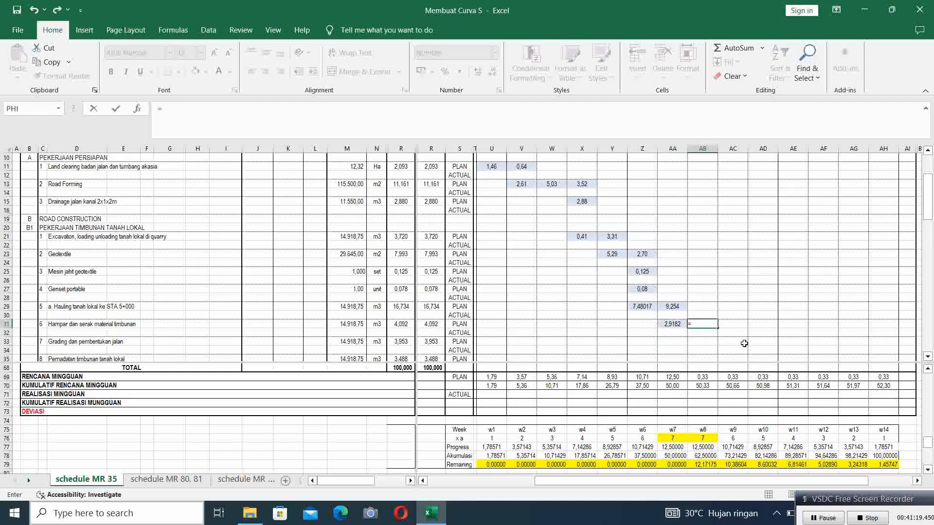
pyautogui.click(433, 324)
pyautogui.write('-')
pyautogui.click(668, 323)
pyautogui.press('Return')
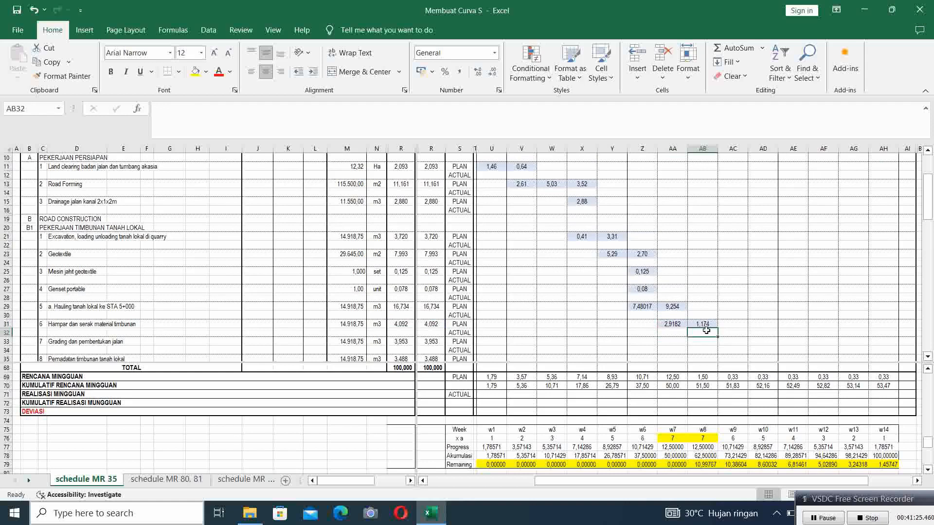
# - Plan the full weight of Grading dan pembentukan jalan in week W8 by entering =R33 in AB33
pyautogui.scroll(-2, 705, 323)
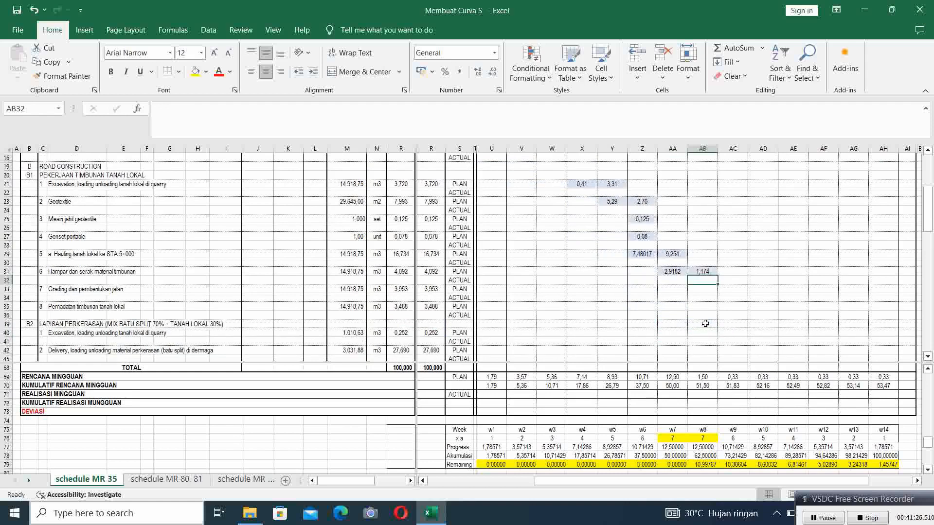
pyautogui.click(704, 291)
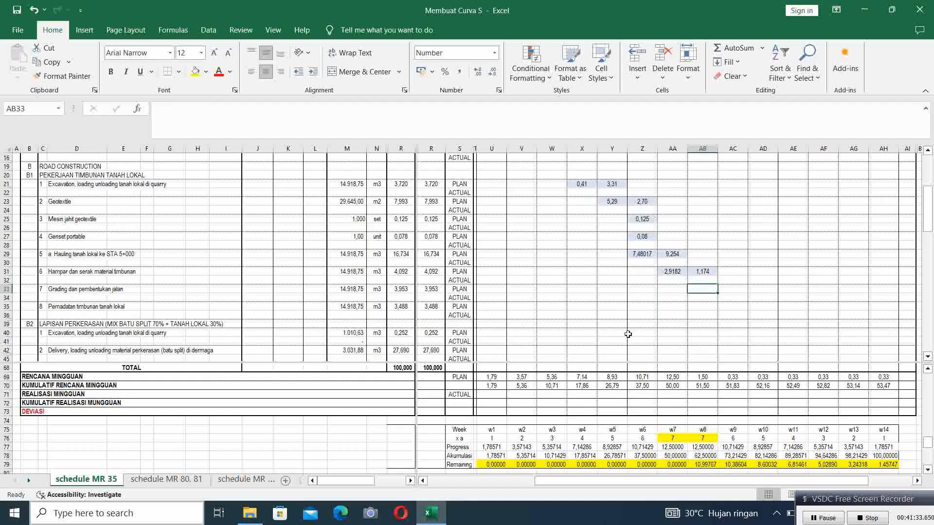
pyautogui.write('=')
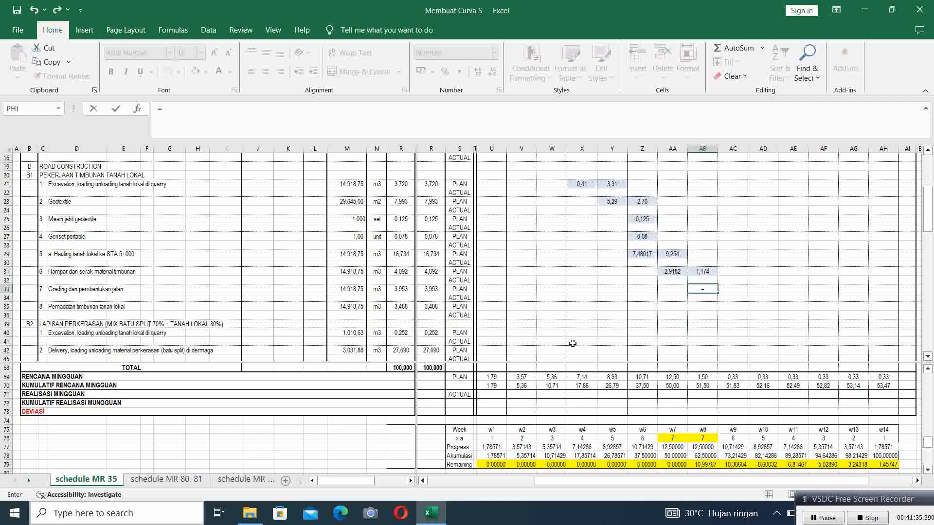
pyautogui.click(424, 289)
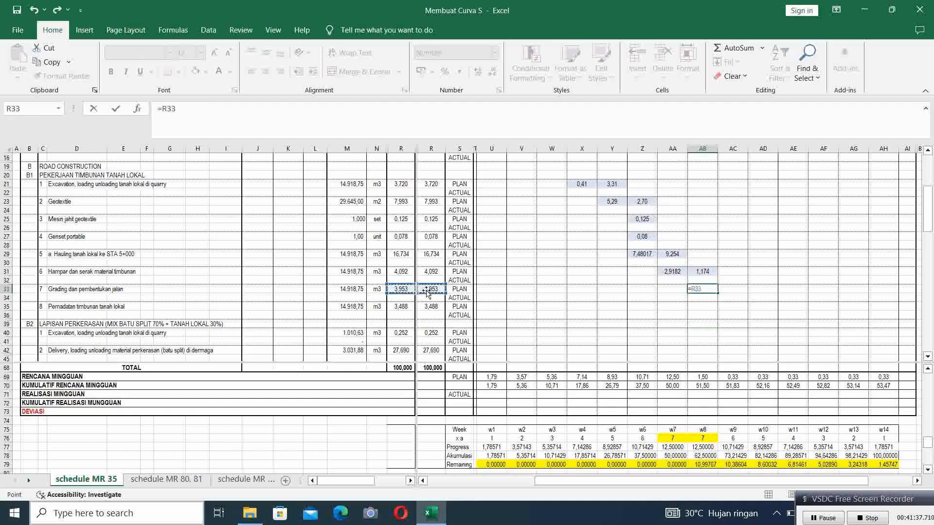
pyautogui.press('Return')
# - Plan the full weight of Pemadatan timbunan tanah lokal in week W8 by entering =R35 in AB35
pyautogui.press('Down')
pyautogui.press('Down')
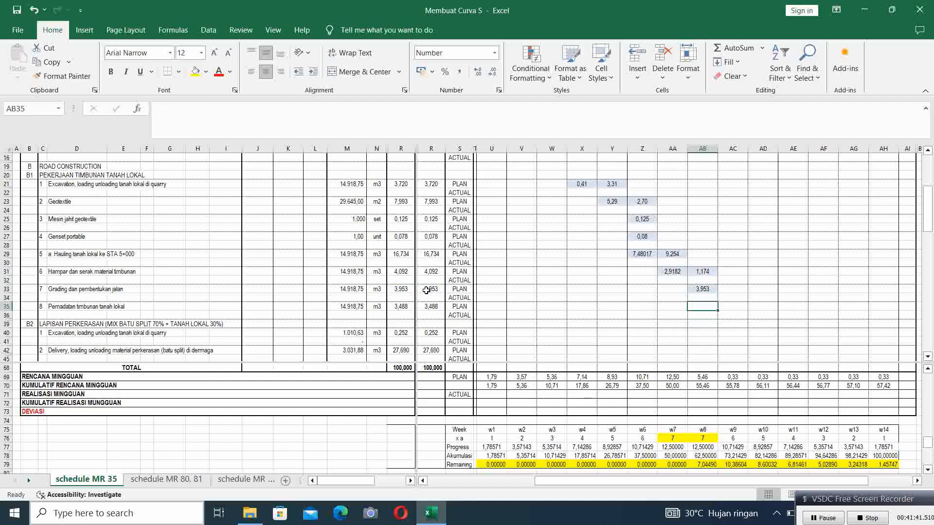
pyautogui.write('=')
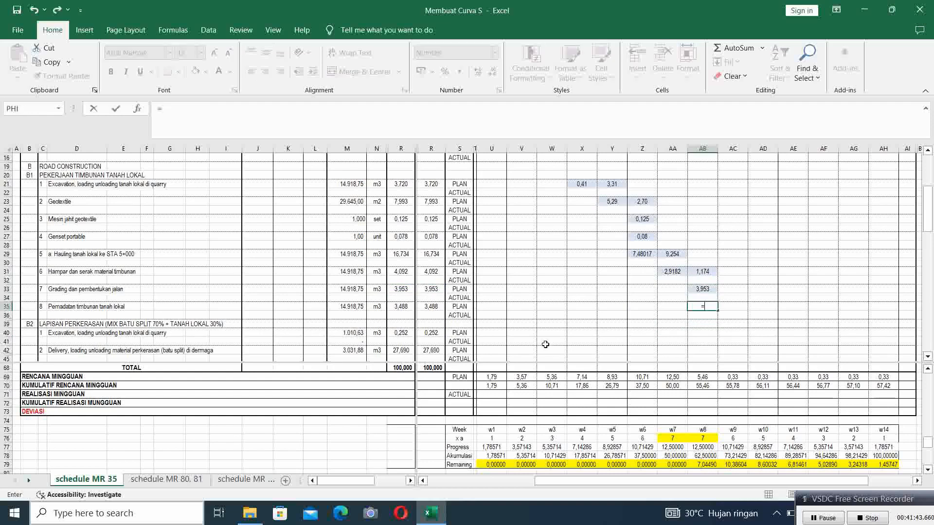
pyautogui.click(428, 306)
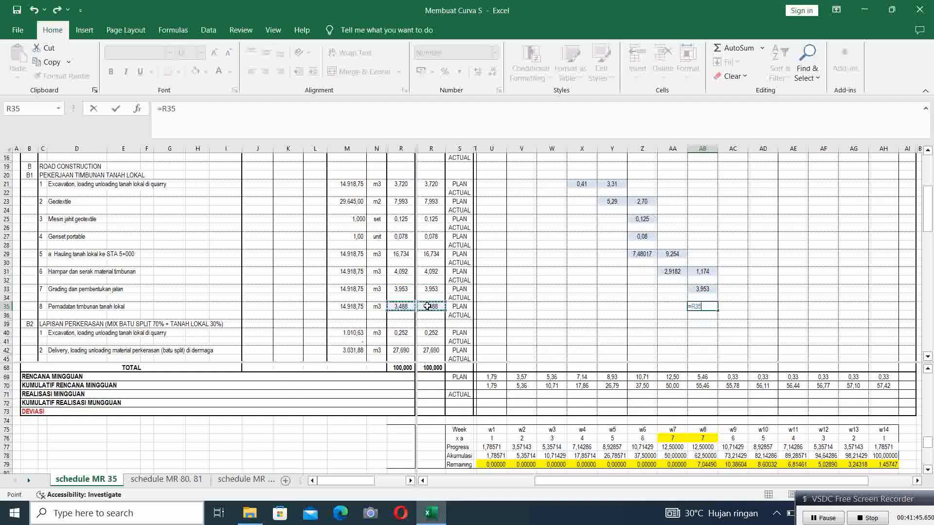
pyautogui.press('Return')
# - Plan the full weight of the B2 excavation item in week W8 by entering =R40 in AB40
pyautogui.press('Down')
pyautogui.press('Down')
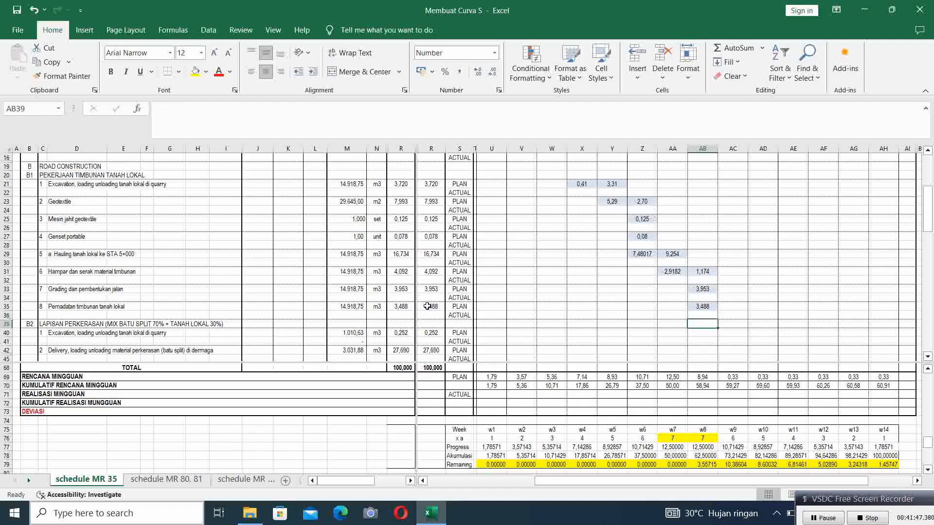
pyautogui.write('=')
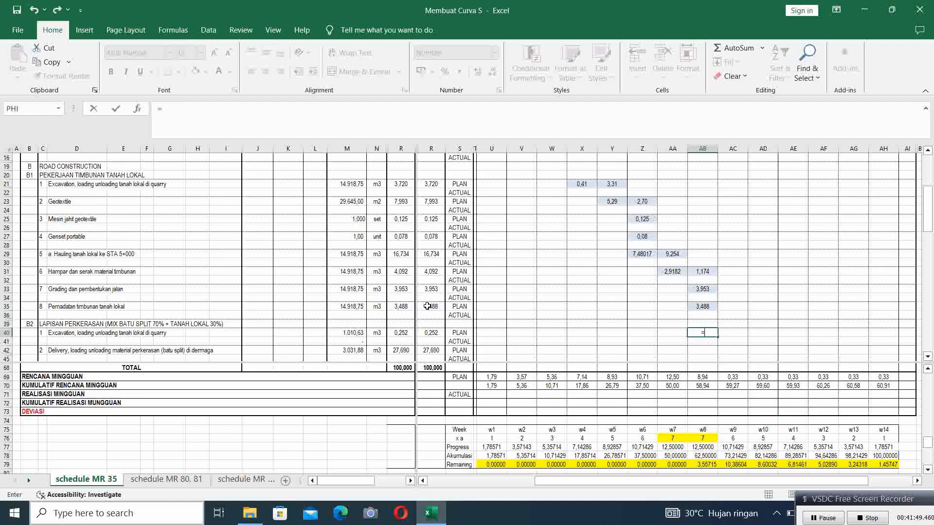
pyautogui.click(431, 333)
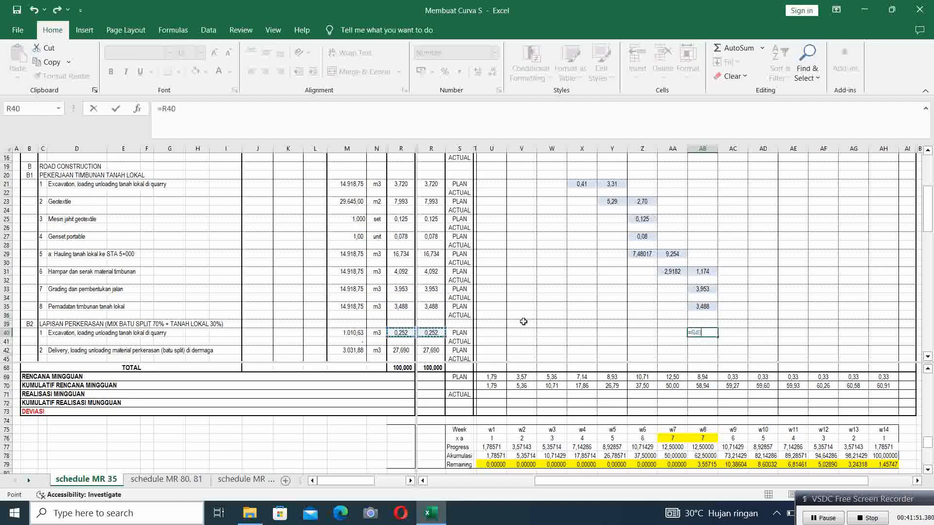
pyautogui.press('Return')
# - Enter 3,30514 as the week W8 plan for the batu split delivery and unloading item in AB42
pyautogui.press('Down')
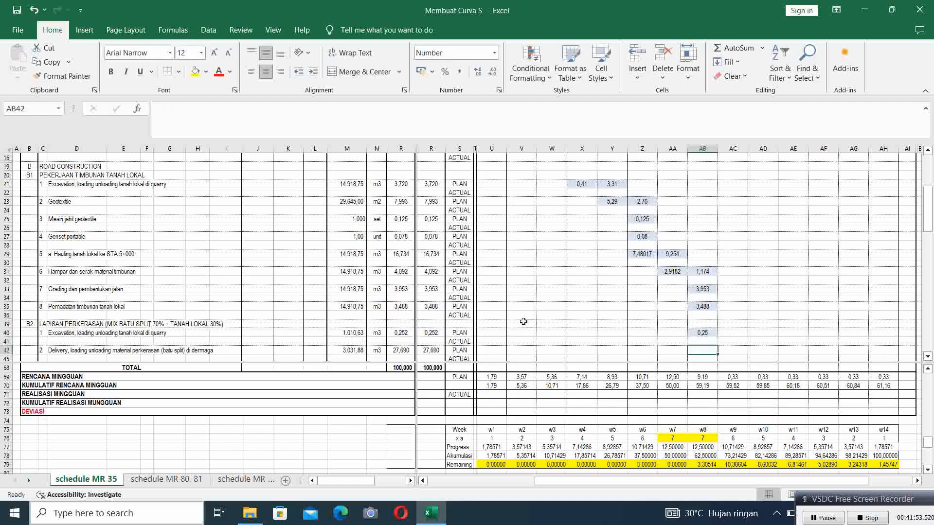
pyautogui.scroll(-3, 524, 321)
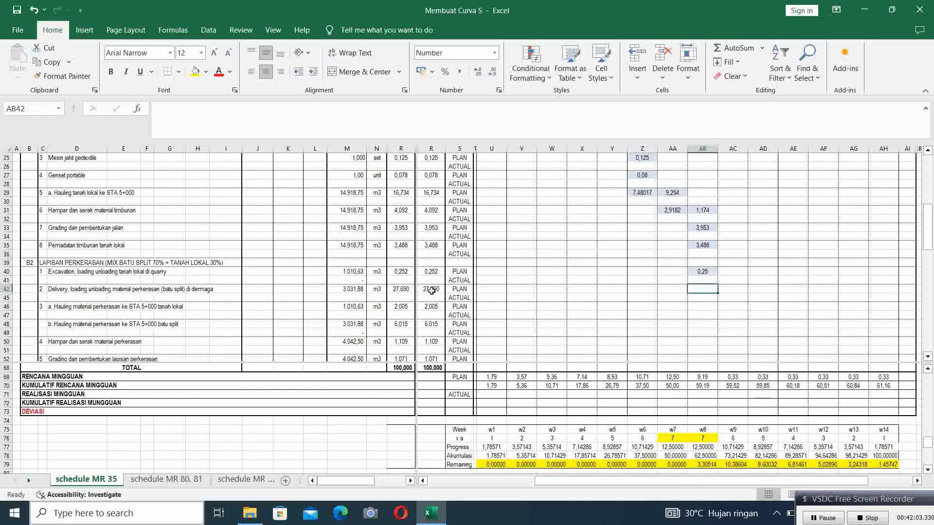
pyautogui.write('3,305')
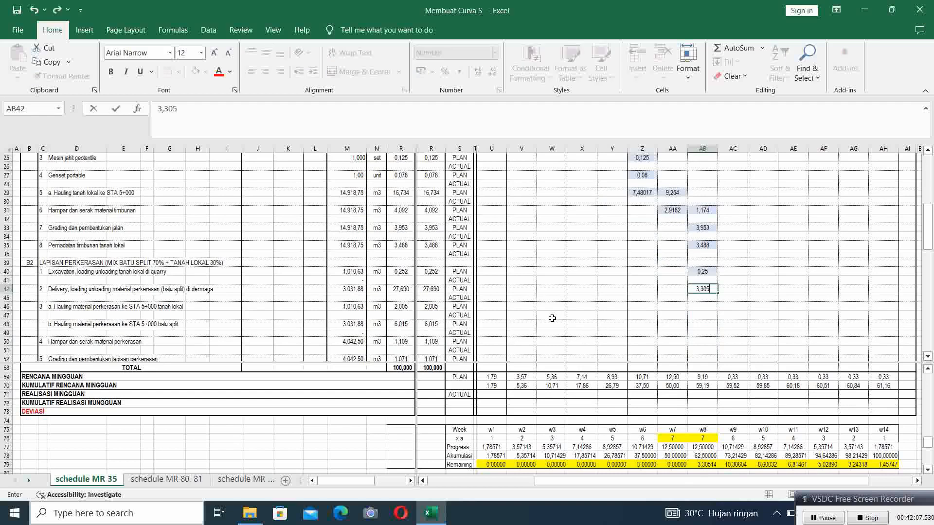
pyautogui.write('14')
pyautogui.press('Return')
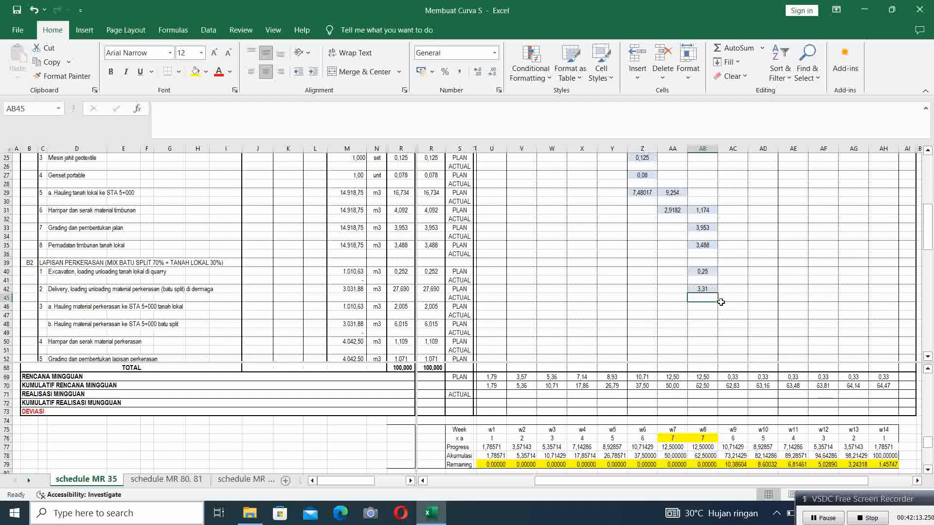
# - Continue the batu split delivery plan with 10,38604 for week W9 in AC42 and 8,60032 for week W10 in AD42
pyautogui.click(730, 289)
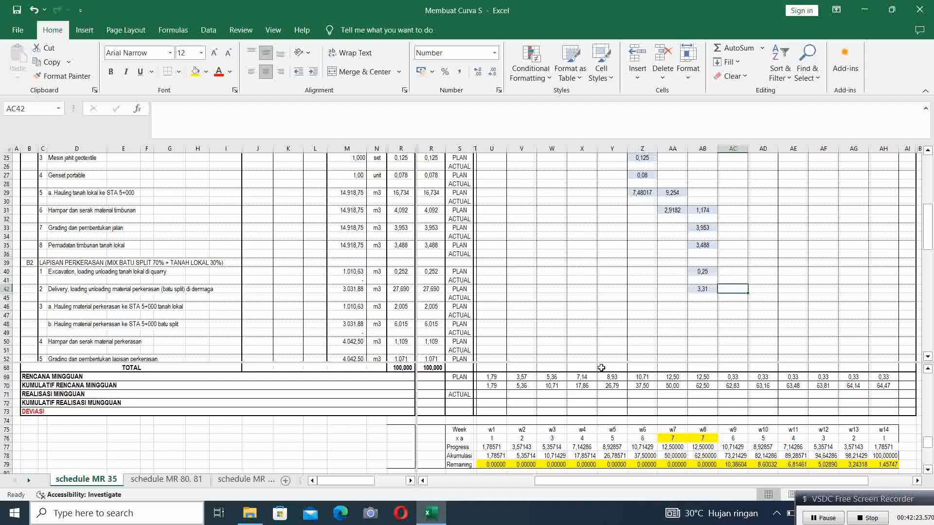
pyautogui.write('10')
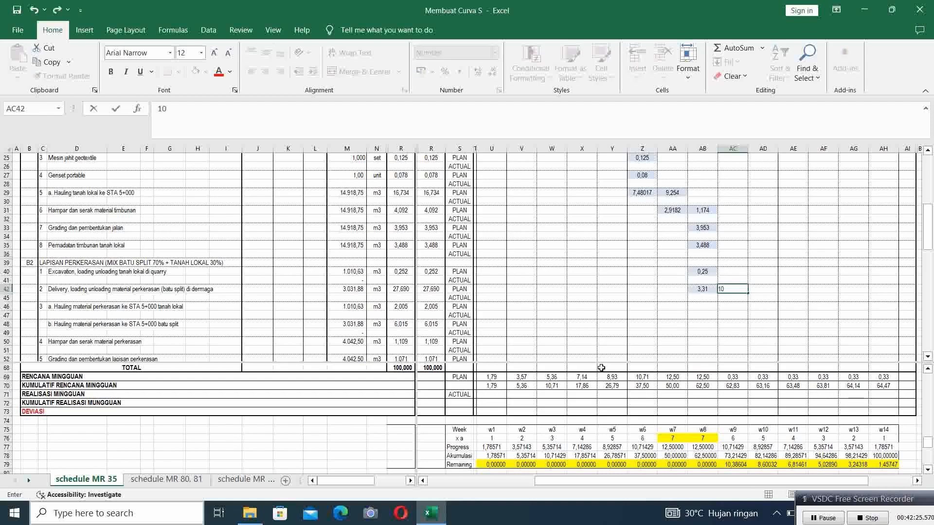
pyautogui.write(',38604')
pyautogui.press('Tab')
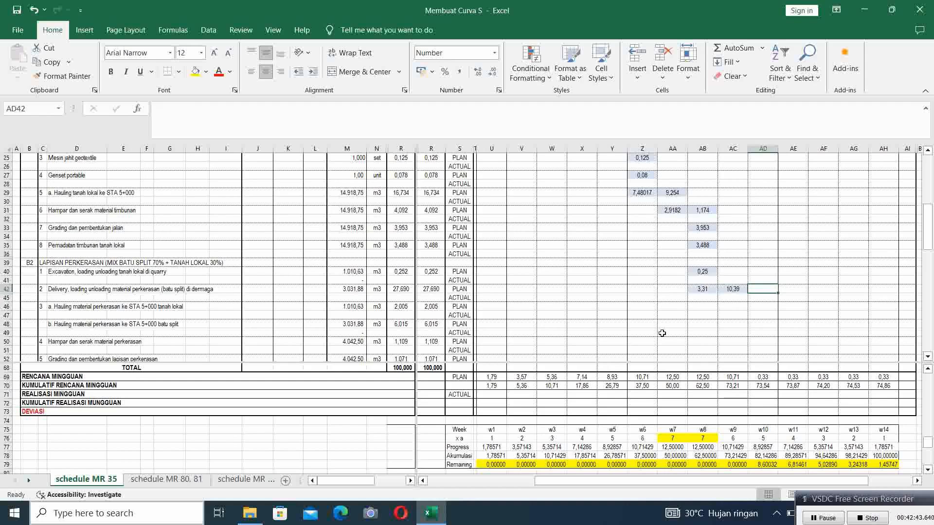
pyautogui.write('8,6')
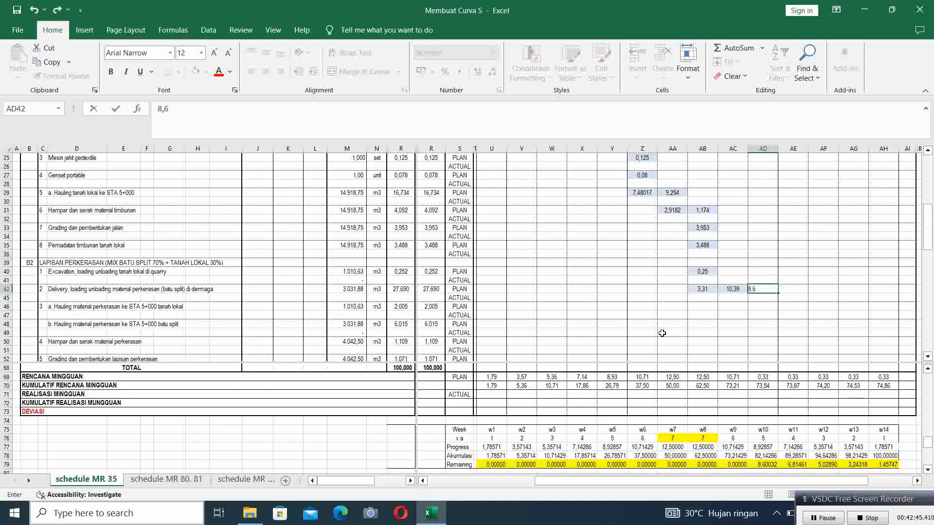
pyautogui.write('0032')
pyautogui.press('Return')
# - Assign the rest of the batu split delivery weight to week W11 with =R42-AB42-AC42-AD42 in AE42 and check the formula's references
pyautogui.press('Up')
pyautogui.press('Right')
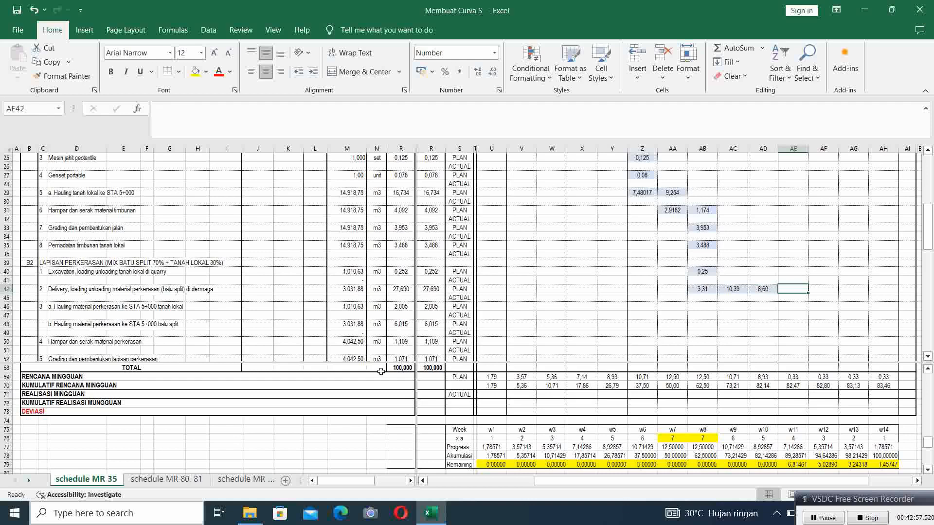
pyautogui.write('=')
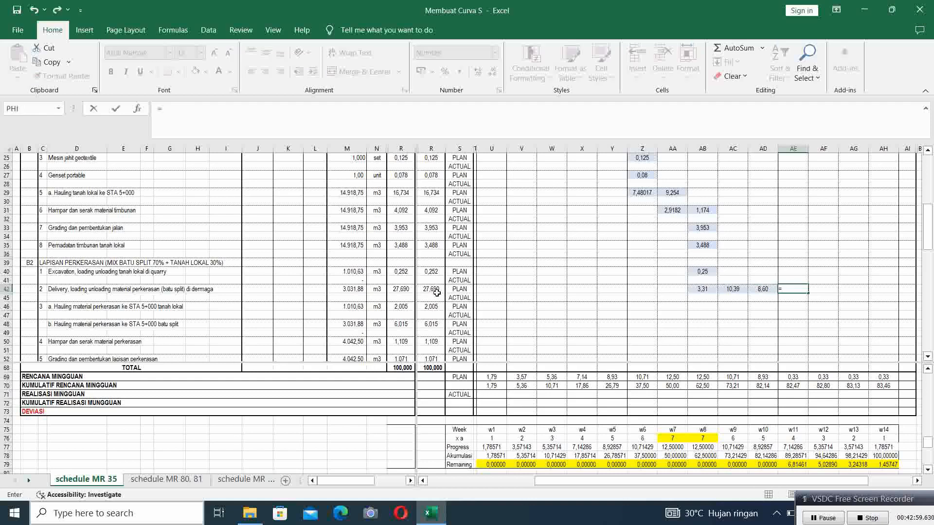
pyautogui.click(430, 291)
pyautogui.write('-')
pyautogui.click(702, 289)
pyautogui.write('-')
pyautogui.click(733, 289)
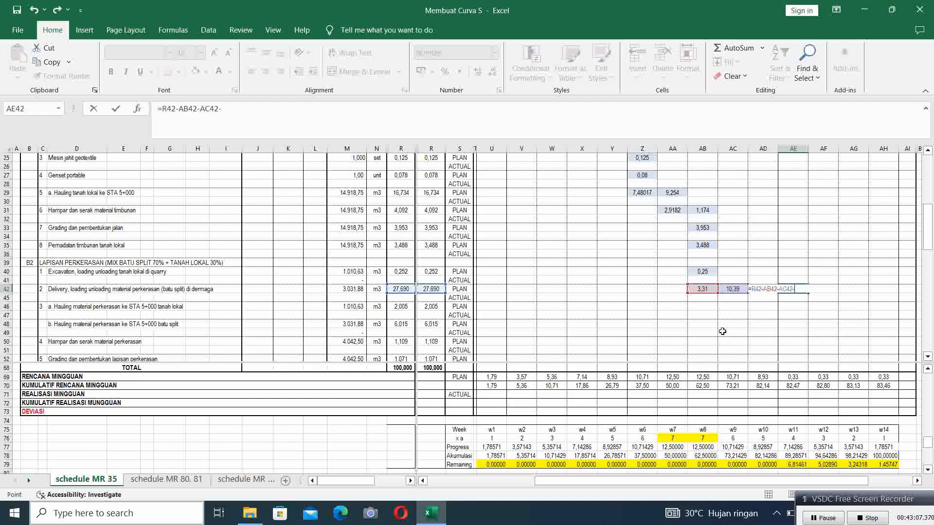
pyautogui.press('Return')
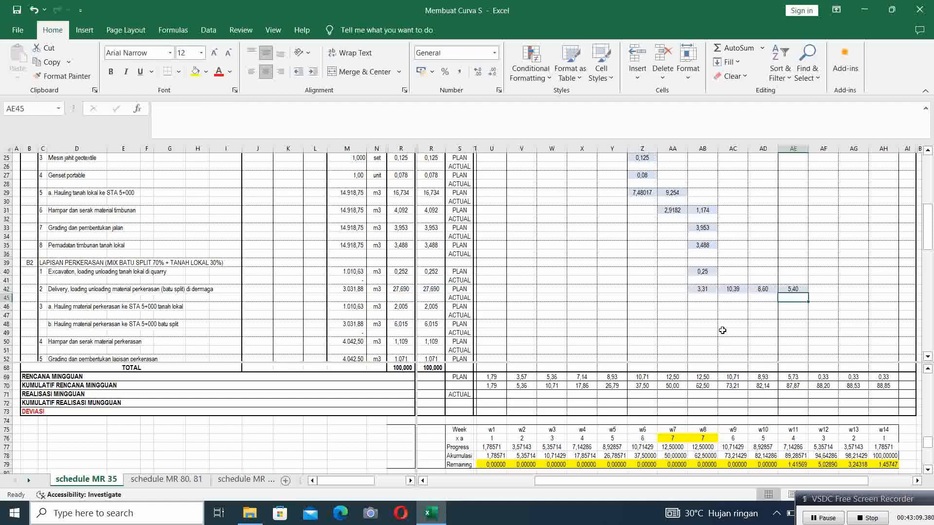
pyautogui.click(792, 291)
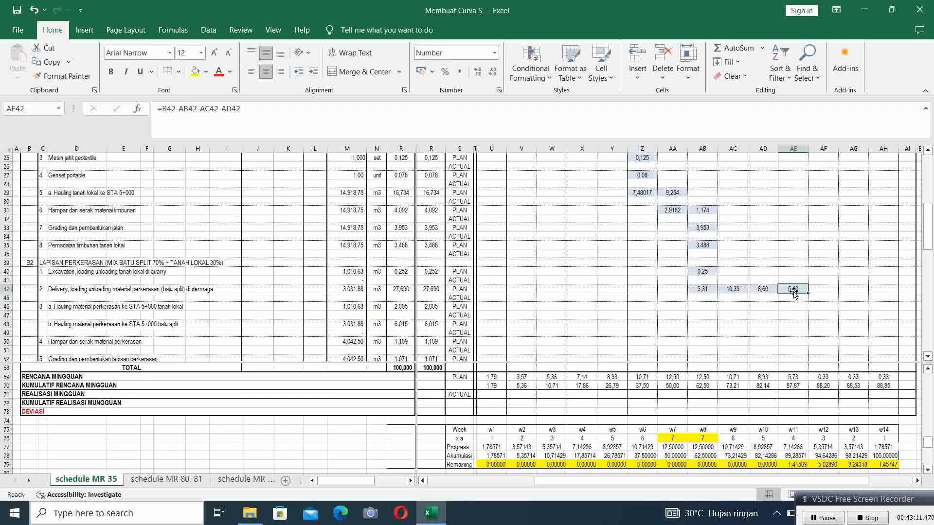
pyautogui.press('F2')
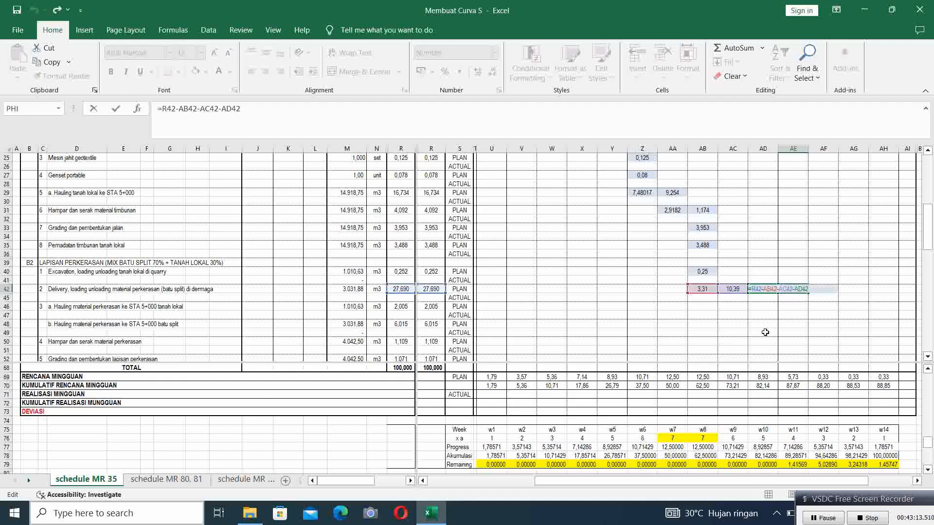
pyautogui.press('Return')
pyautogui.click(796, 289)
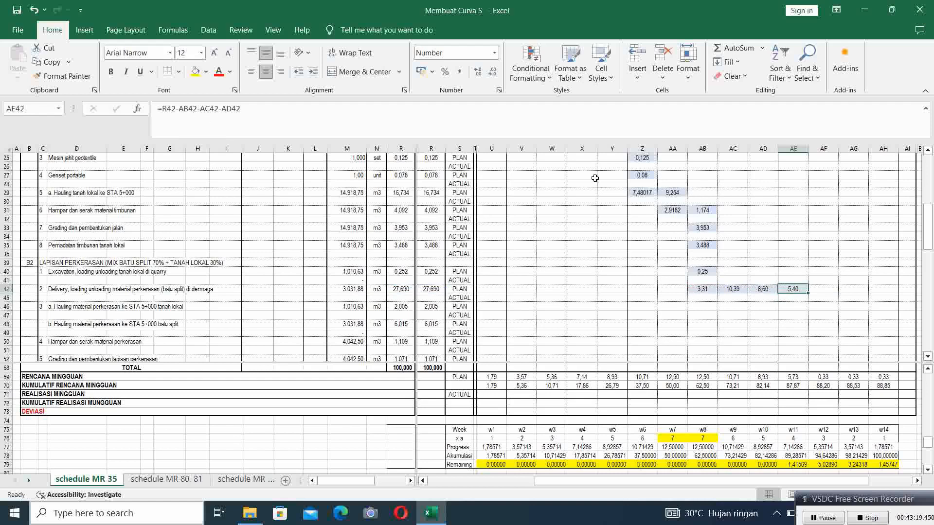
# - Enter 1,41569 as the week W11 plan for hauling tanah lokal to STA 5+000 in AE46
pyautogui.click(730, 324)
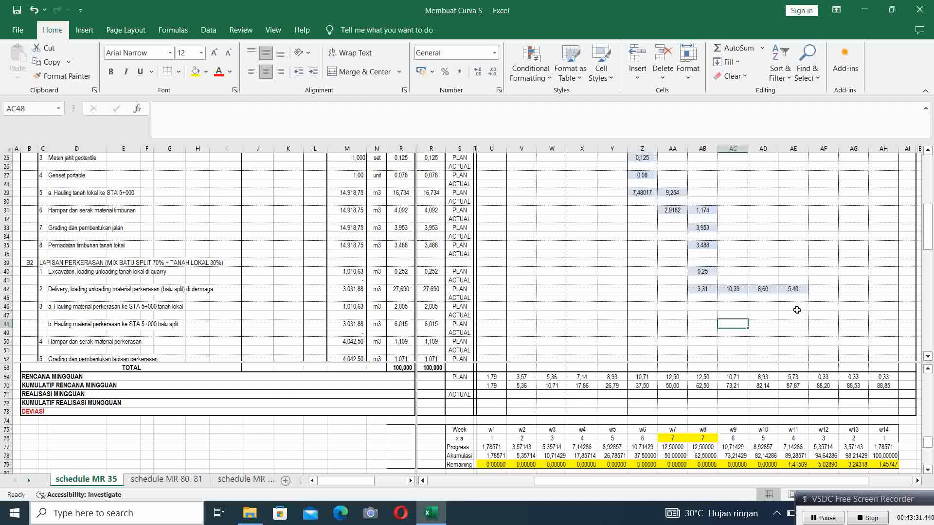
pyautogui.click(797, 306)
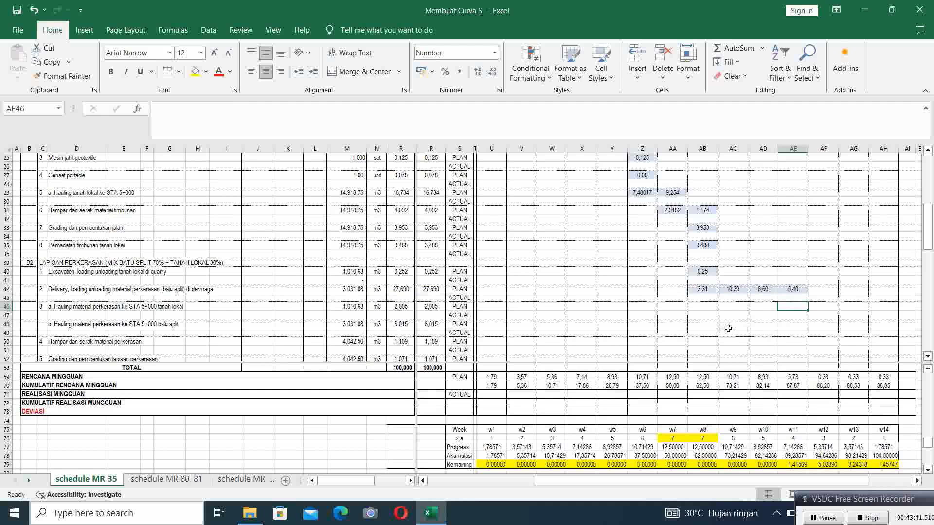
pyautogui.write('1,41569')
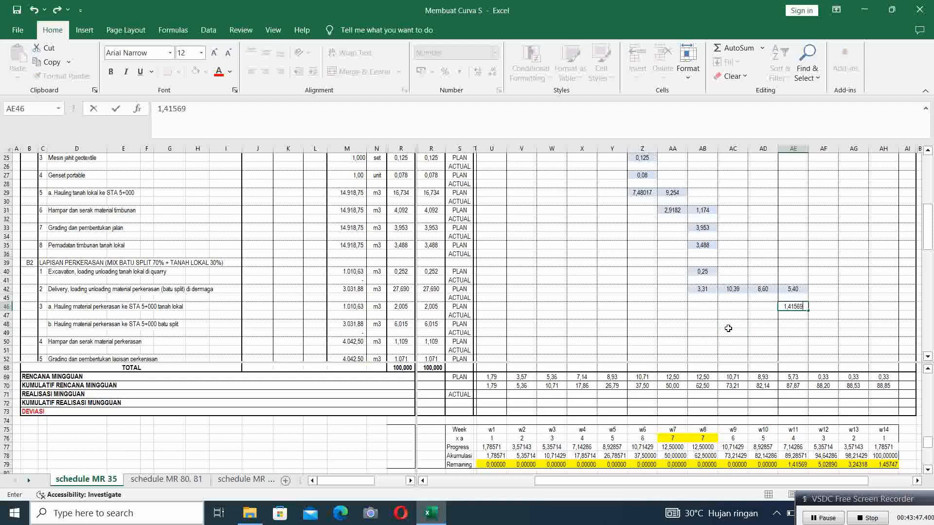
pyautogui.press('Return')
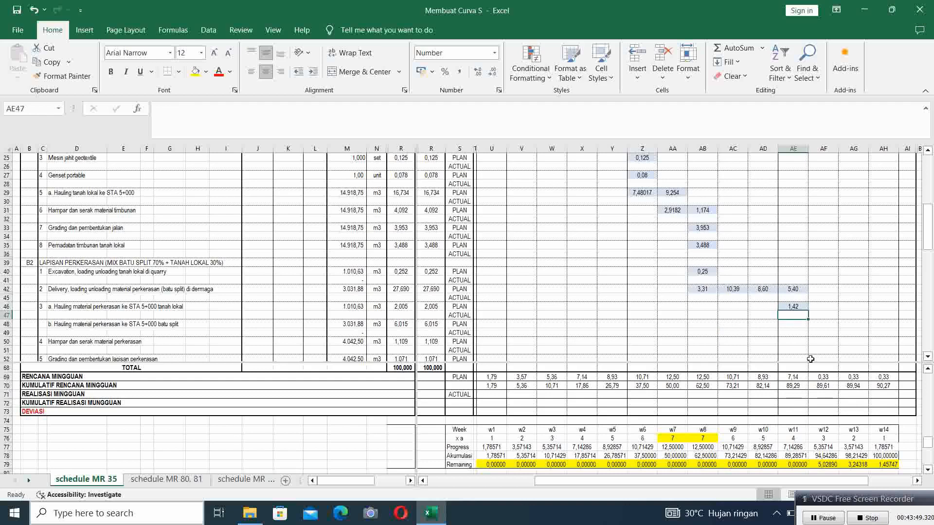
# - Assign the rest of the tanah lokal hauling weight to week W12 by entering =R46-AE46 in AF46
pyautogui.click(919, 482)
pyautogui.click(919, 481)
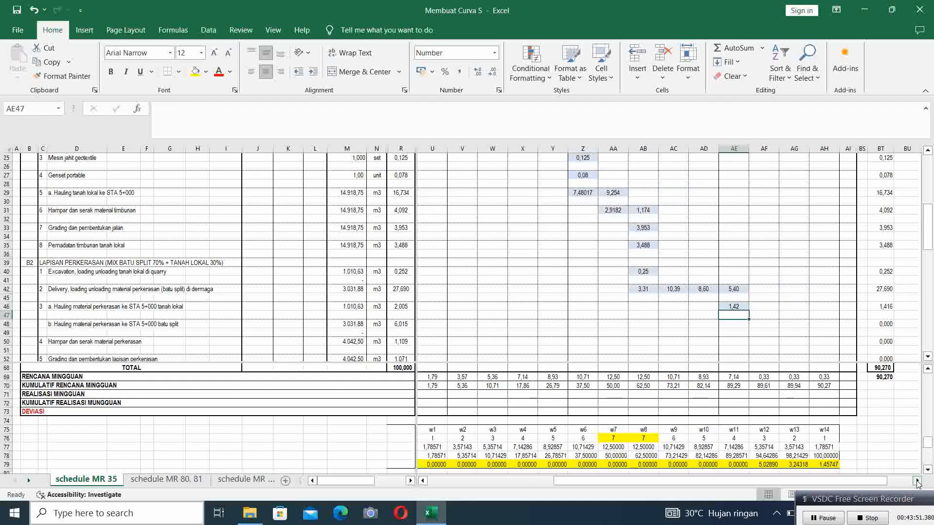
pyautogui.click(761, 324)
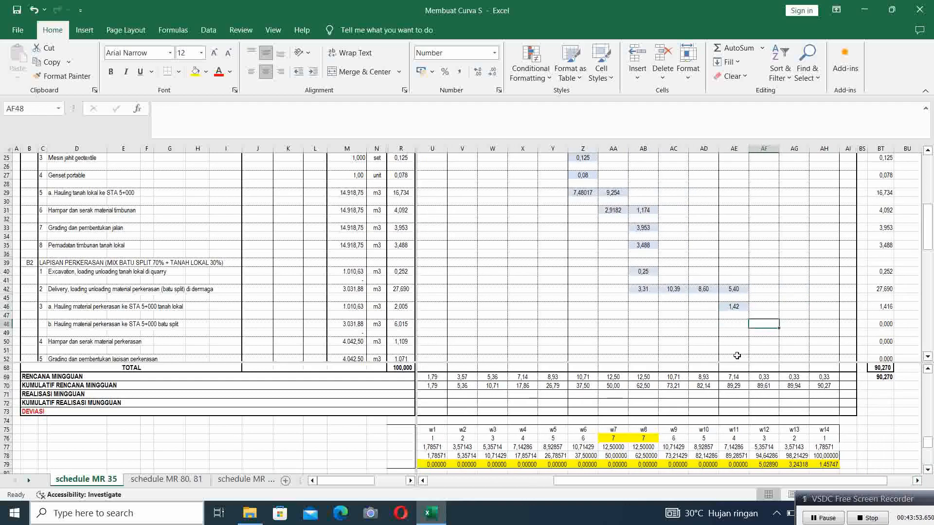
pyautogui.click(761, 308)
pyautogui.write('=')
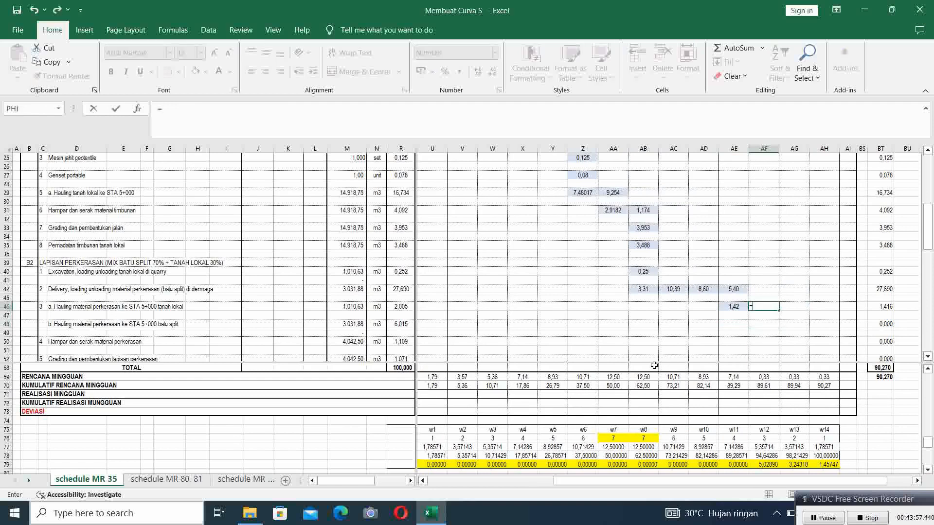
pyautogui.click(404, 307)
pyautogui.write('-')
pyautogui.click(727, 308)
pyautogui.press('Return')
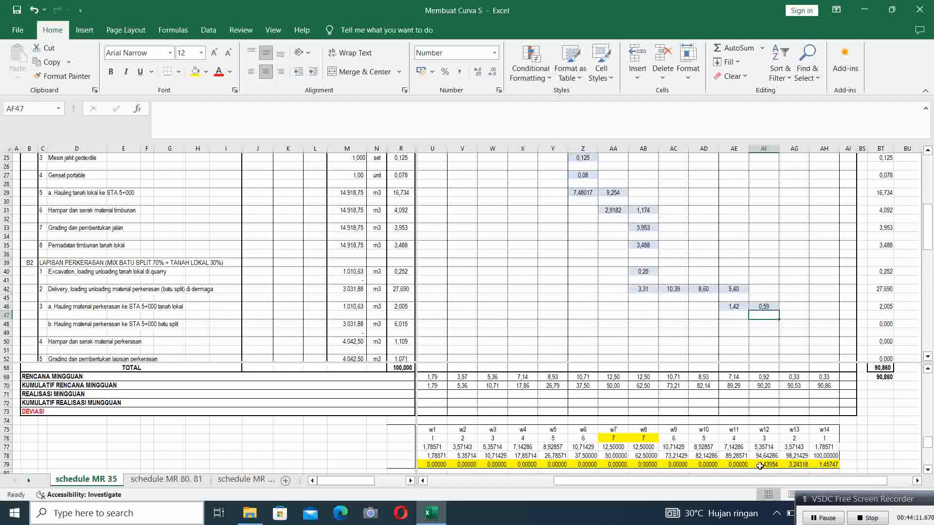
# - Enter 4,43954 as the week W12 plan for hauling batu split to STA 5+000 in AF48
pyautogui.click(766, 327)
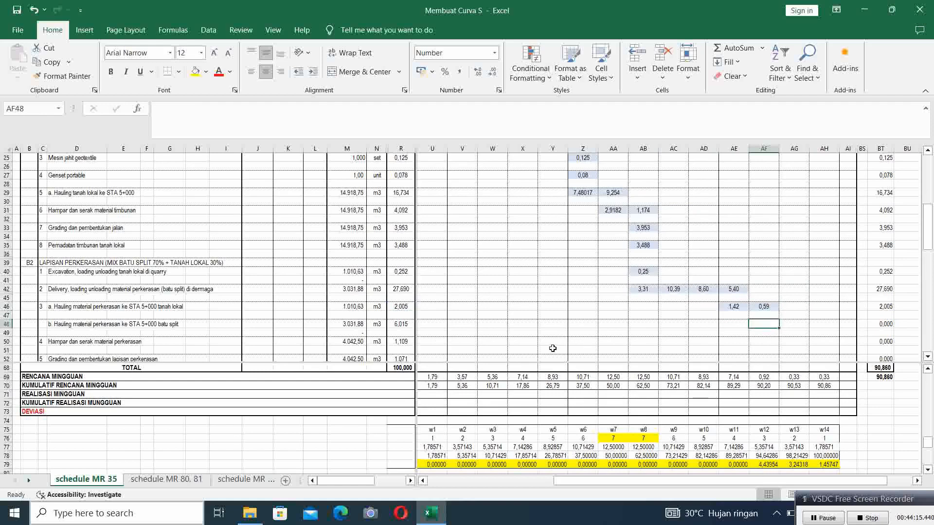
pyautogui.write('4,43')
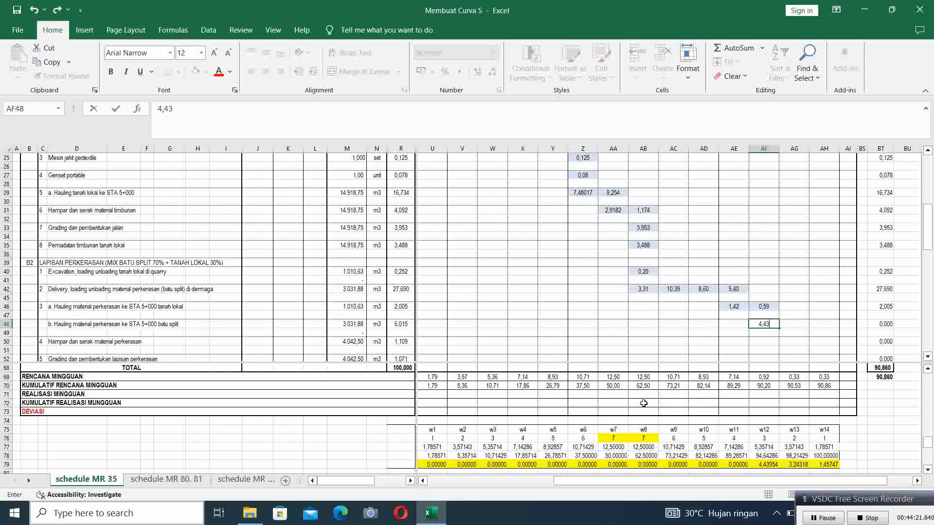
pyautogui.write('954')
pyautogui.press('Return')
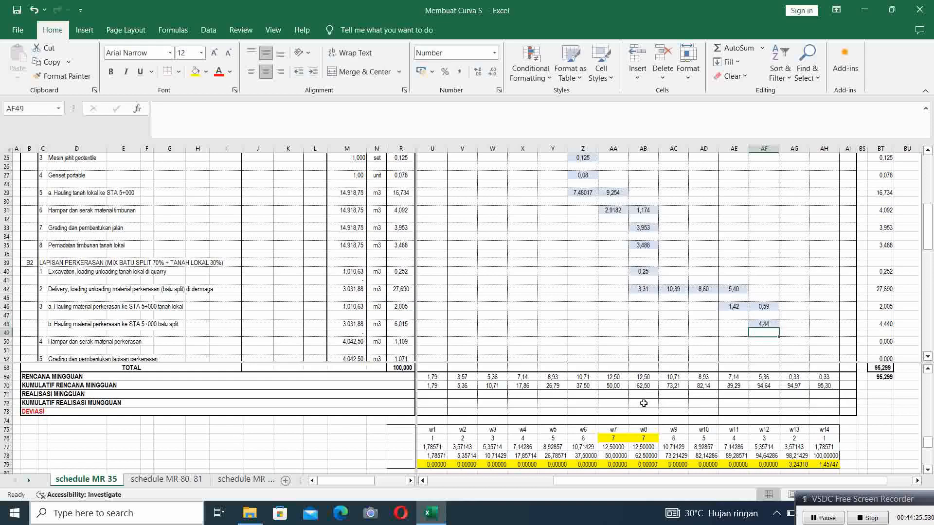
# - Assign the rest of the batu split hauling weight to week W13 by entering =R48-AF48 in AG48
pyautogui.press('Up')
pyautogui.press('Right')
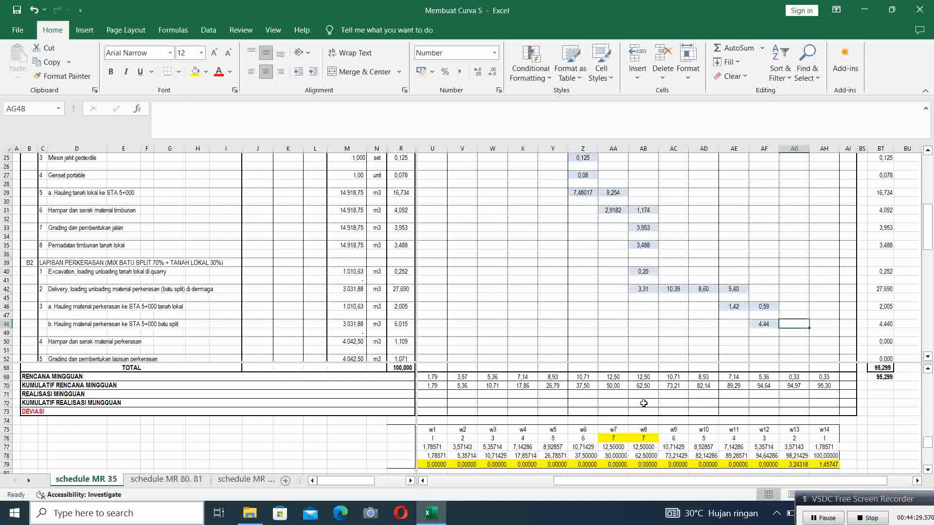
pyautogui.write('=')
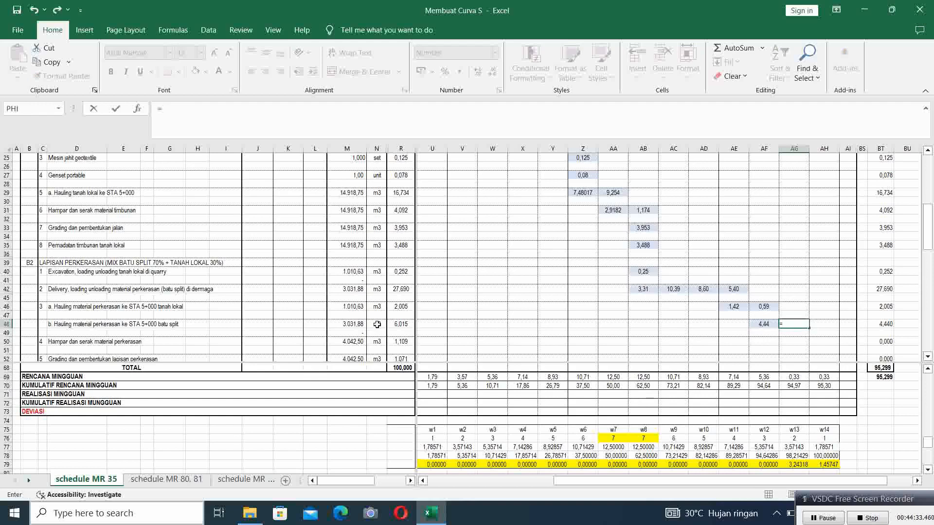
pyautogui.click(394, 328)
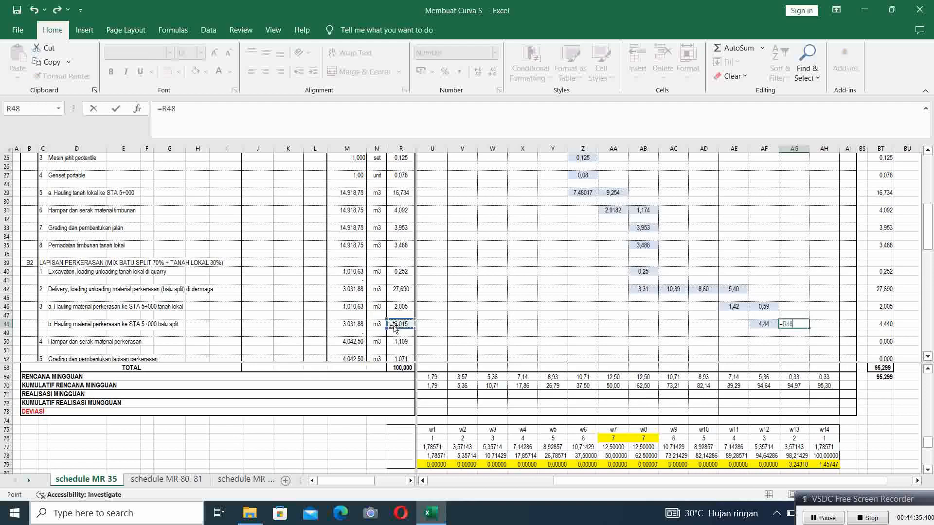
pyautogui.write('-')
pyautogui.click(763, 324)
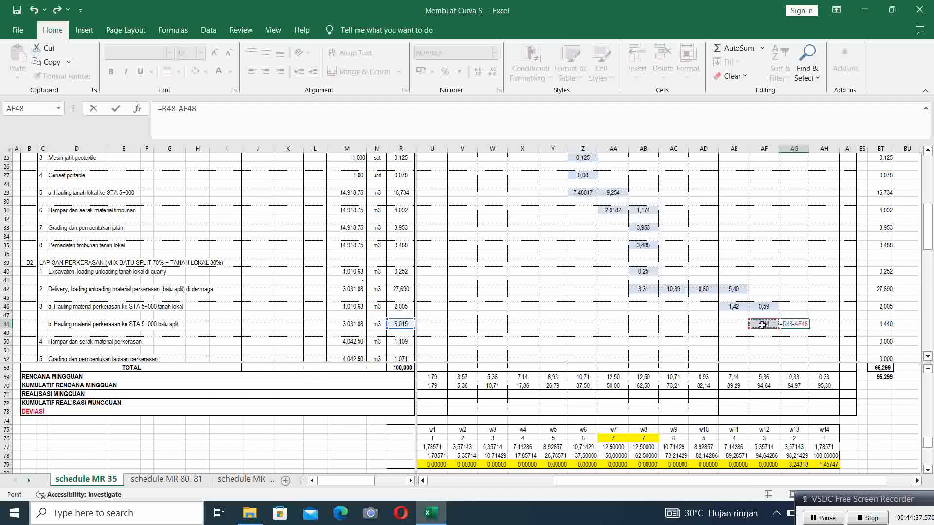
pyautogui.press('Return')
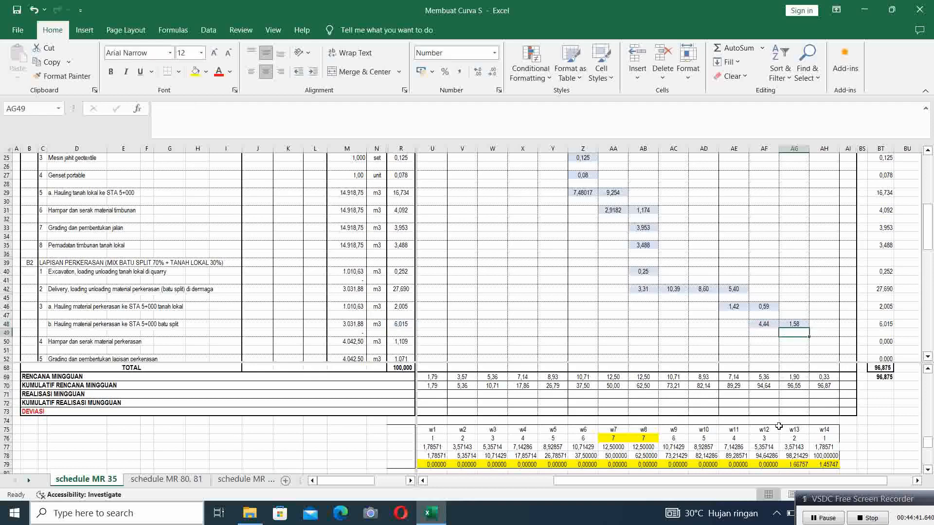
# - Plan the full weight of Hampar dan serak material perkerasan in week W13 by entering =R50 in AG50
pyautogui.scroll(-2, 795, 339)
pyautogui.scroll(2, 796, 338)
pyautogui.scroll(-2, 795, 335)
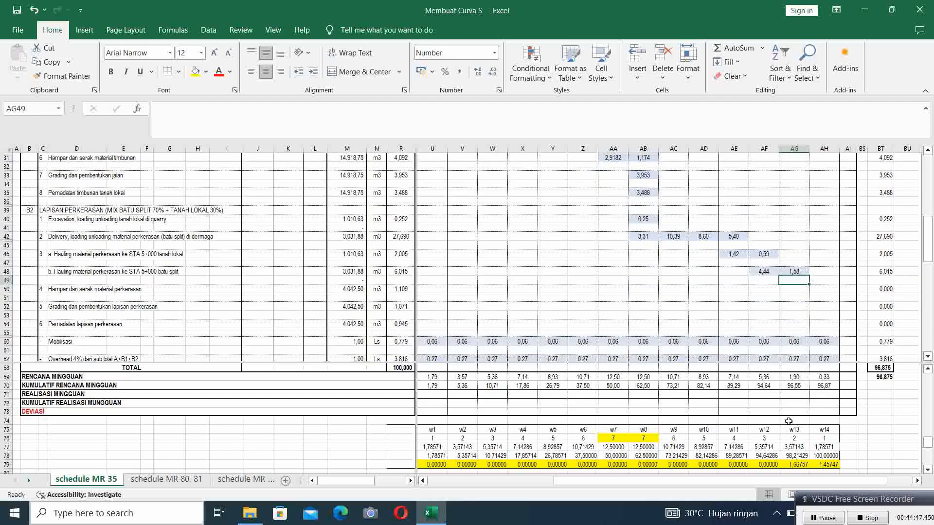
pyautogui.click(793, 298)
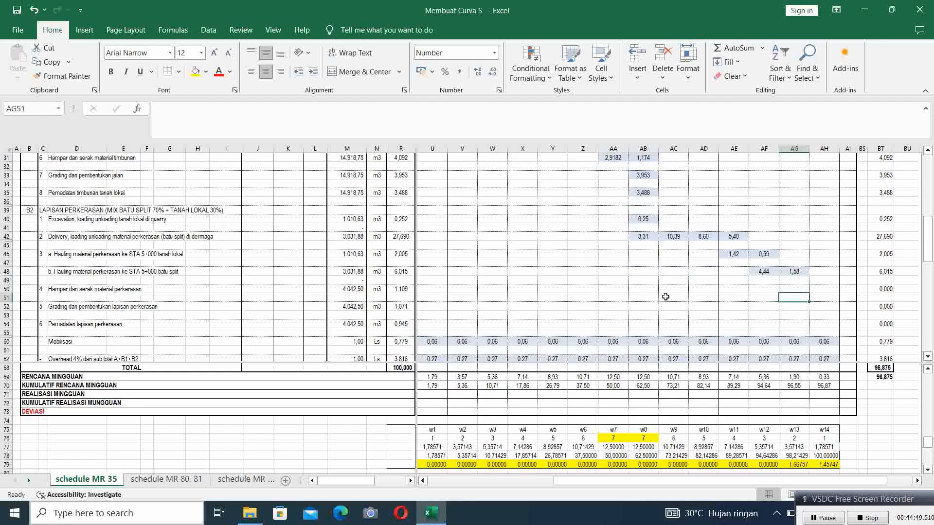
pyautogui.click(788, 289)
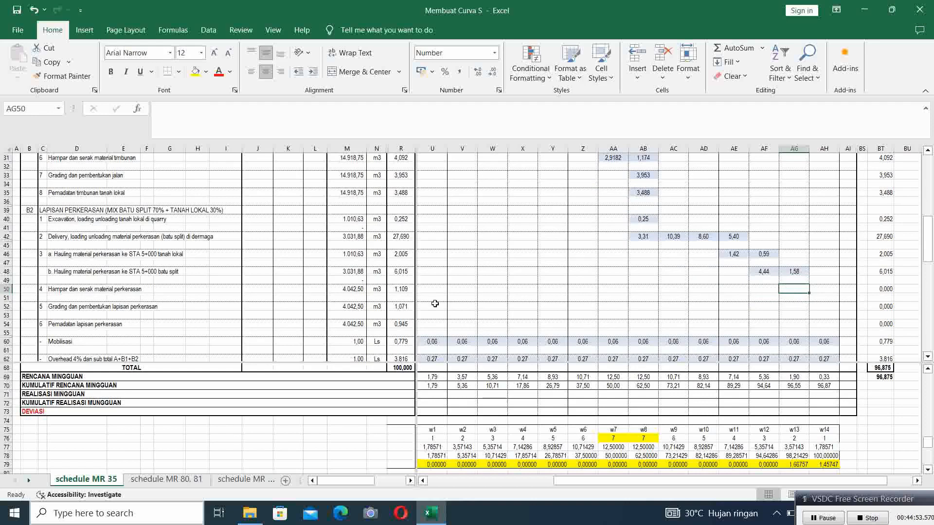
pyautogui.write('=')
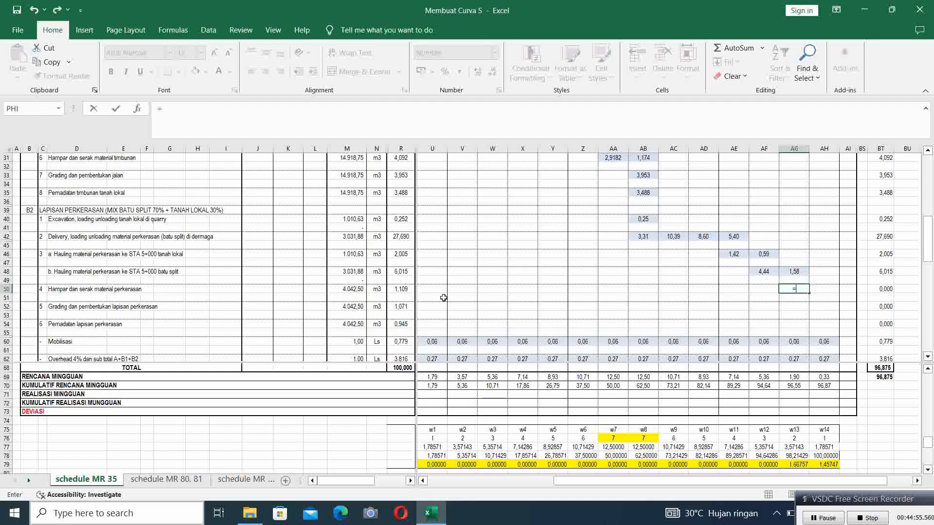
pyautogui.click(405, 289)
pyautogui.press('Return')
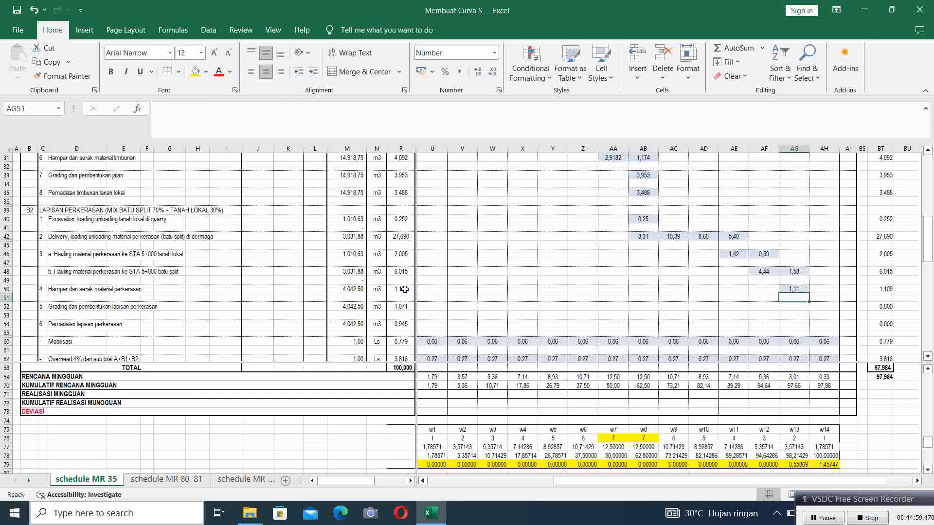
# - Enter ,55869 as the week W13 plan for Grading dan pembentukan lapisan perkerasan in AG52
pyautogui.click(791, 309)
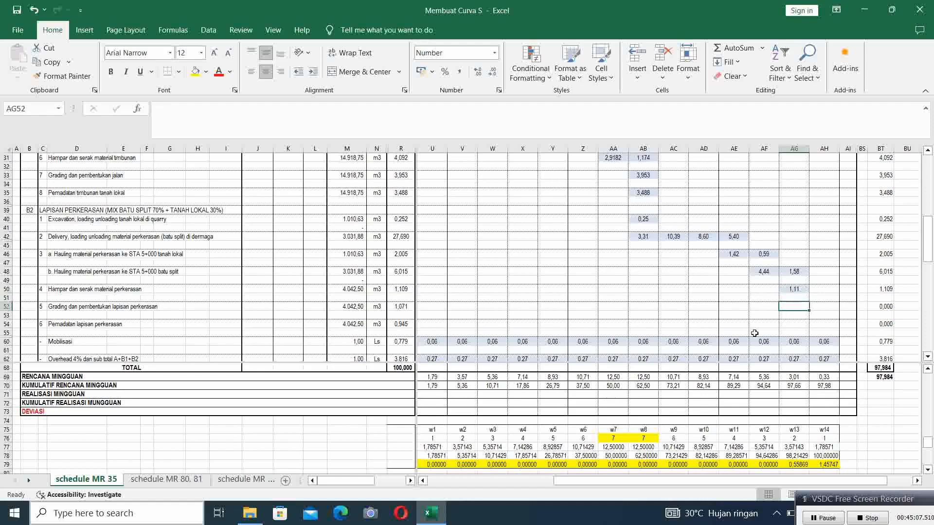
pyautogui.write(',')
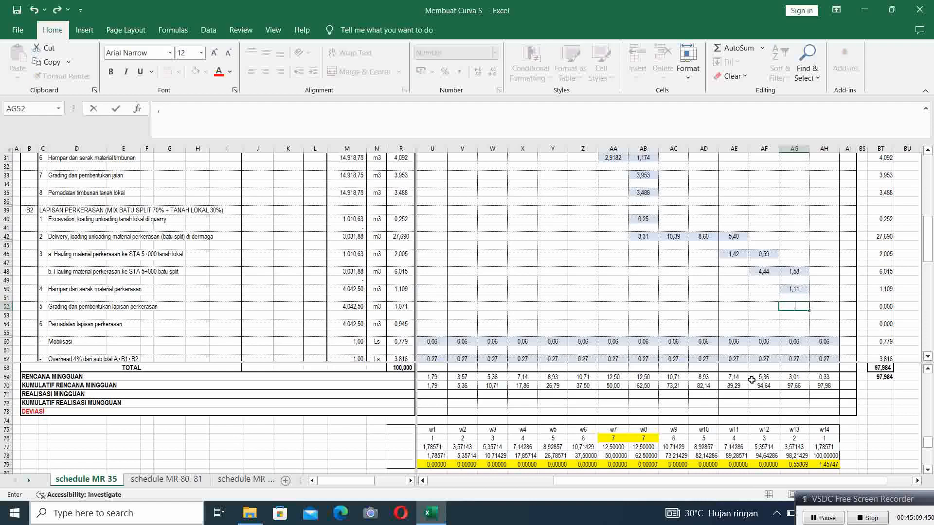
pyautogui.write('55869')
pyautogui.press('Return')
# - Assign the rest of the lapisan perkerasan grading weight to week W14 by entering =R52-AG52 in AH52
pyautogui.press('Up')
pyautogui.press('Right')
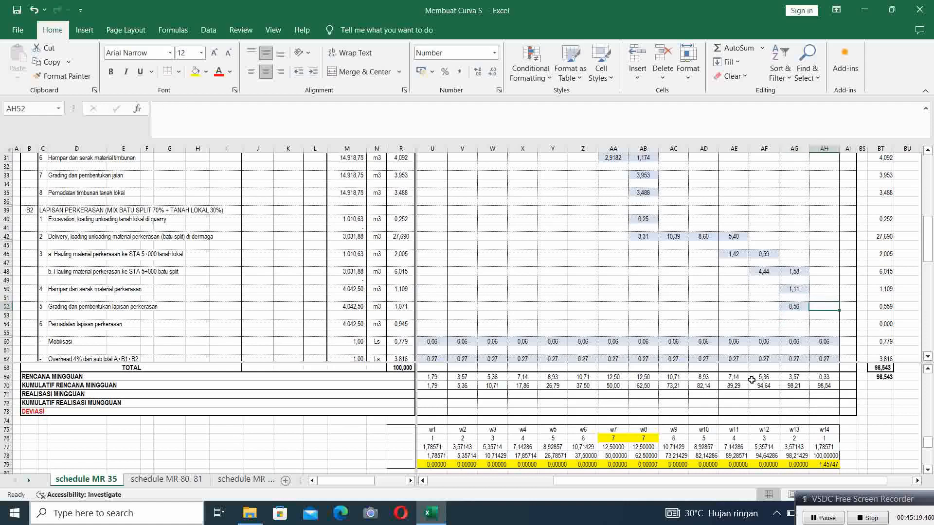
pyautogui.write('=')
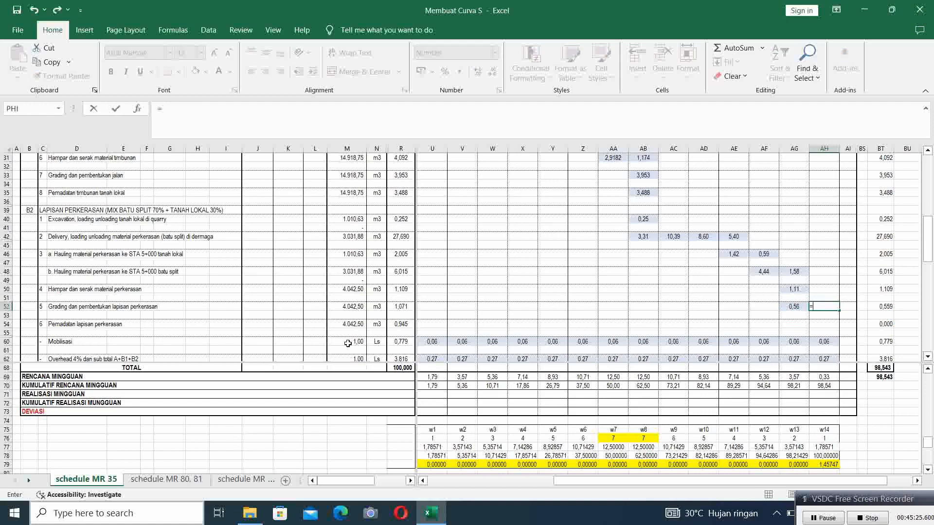
pyautogui.click(401, 308)
pyautogui.write('-')
pyautogui.click(796, 306)
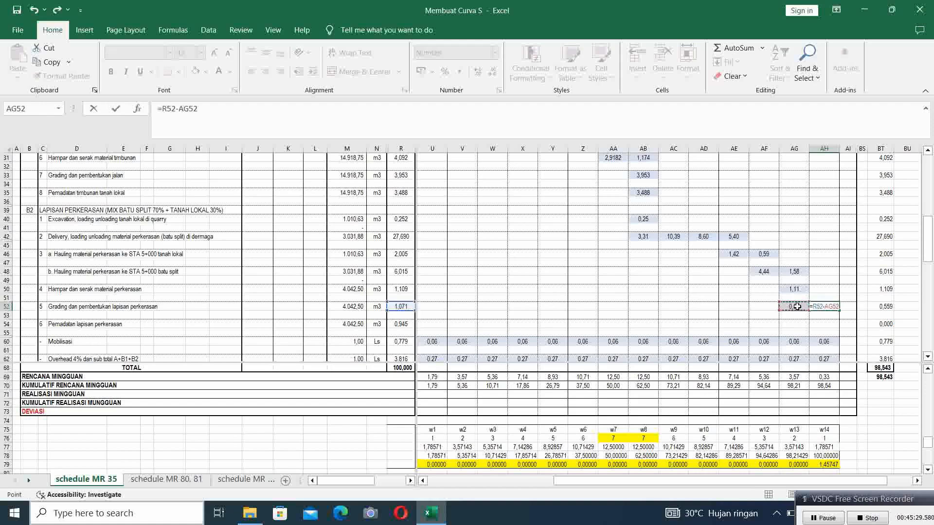
pyautogui.press('Return')
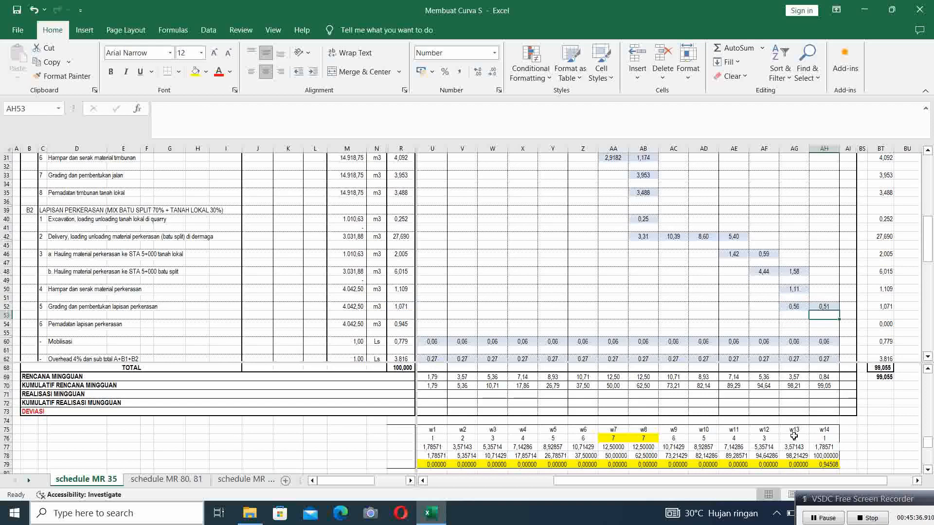
# - Check the cell references of the week W14 cumulative plan formula in AH70
pyautogui.click(828, 386)
pyautogui.write('=AG70+AH69')
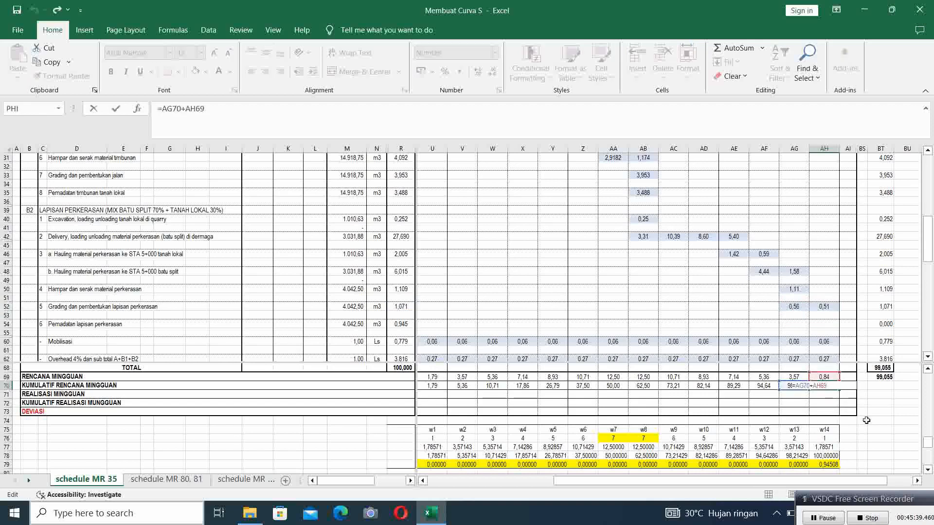
pyautogui.press('Return')
pyautogui.press('Up')
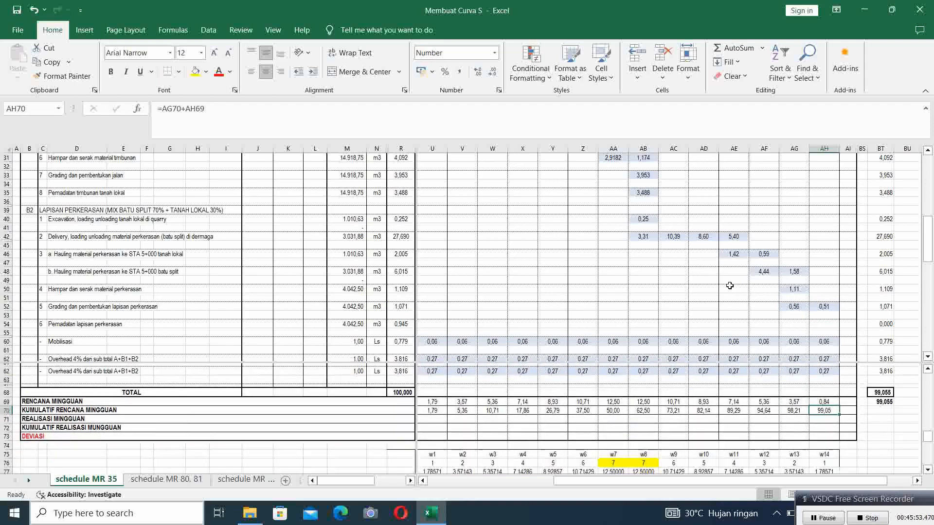
# - Compare the planned row totals in column BT with the weights in column R for the preparation and early B1 work items
pyautogui.click(883, 220)
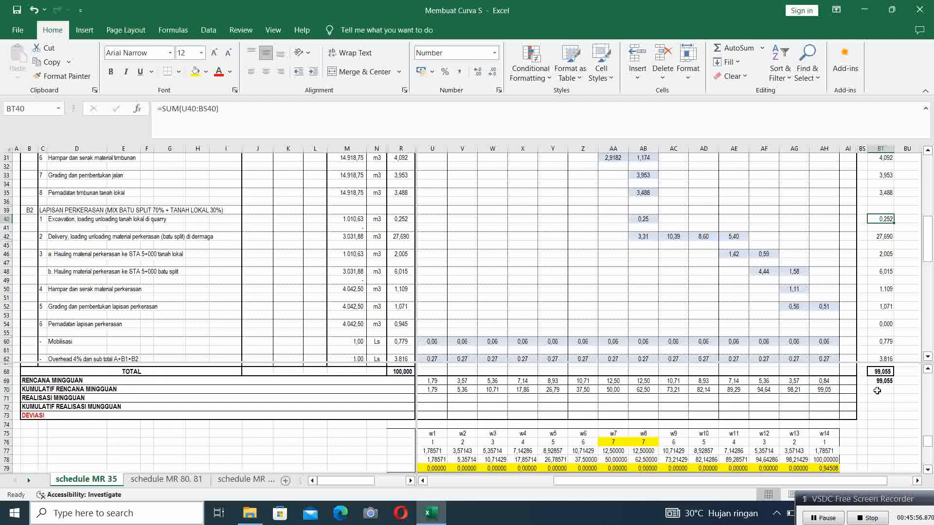
pyautogui.click(917, 480)
pyautogui.click(917, 481)
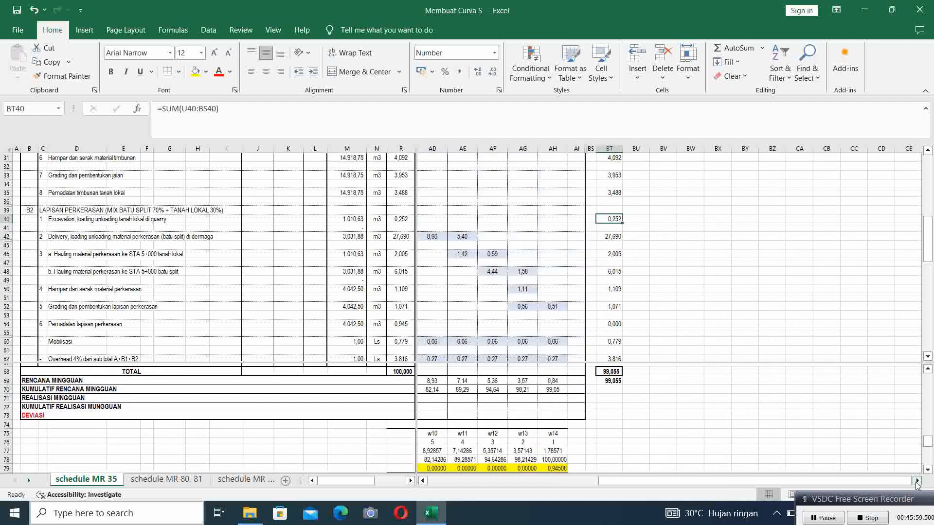
pyautogui.click(917, 480)
pyautogui.click(916, 481)
pyautogui.click(917, 480)
pyautogui.click(917, 481)
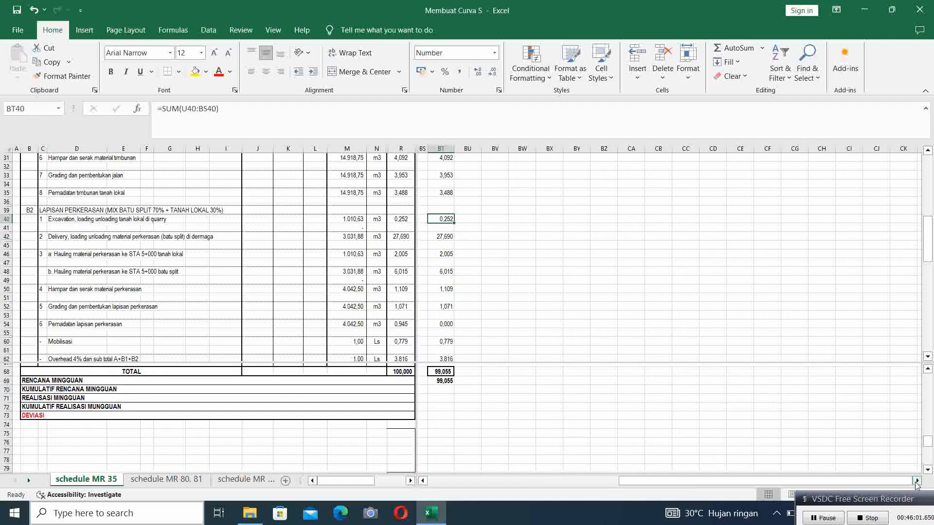
pyautogui.scroll(2, 455, 236)
pyautogui.scroll(5, 454, 236)
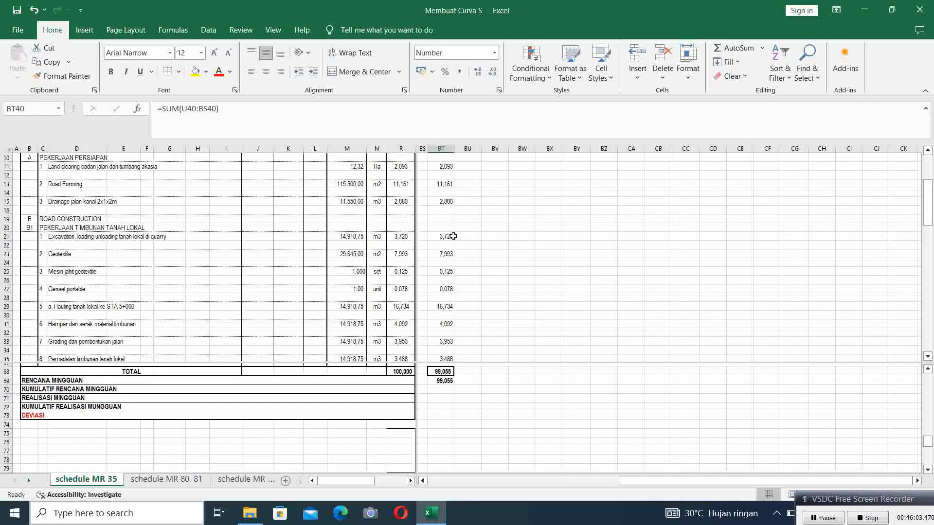
pyautogui.click(440, 189)
pyautogui.click(439, 207)
pyautogui.click(440, 225)
pyautogui.click(443, 259)
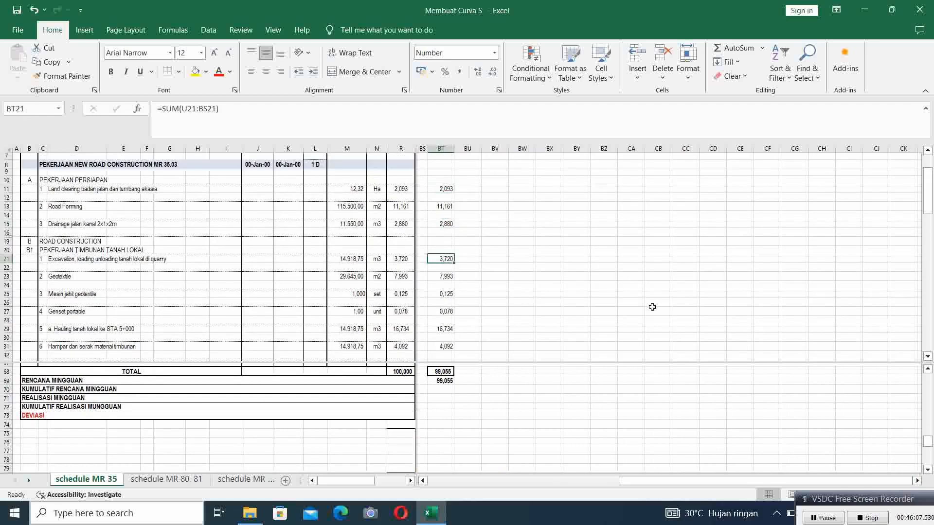
# - Go down column BT from row 21 to row 54 to find the work item whose weight is still unplanned
pyautogui.press('Down')
pyautogui.press('Down')
pyautogui.press('Down')
pyautogui.press('Down')
pyautogui.press('Down')
pyautogui.press('Down')
pyautogui.press('Down')
pyautogui.press('Down')
pyautogui.press('Down')
pyautogui.press('Down')
pyautogui.press('Down')
pyautogui.press('Down')
pyautogui.press('Down')
pyautogui.press('Down')
pyautogui.press('Down')
pyautogui.press('Down')
pyautogui.press('Down')
pyautogui.press('Down')
pyautogui.press('Down')
pyautogui.press('Down')
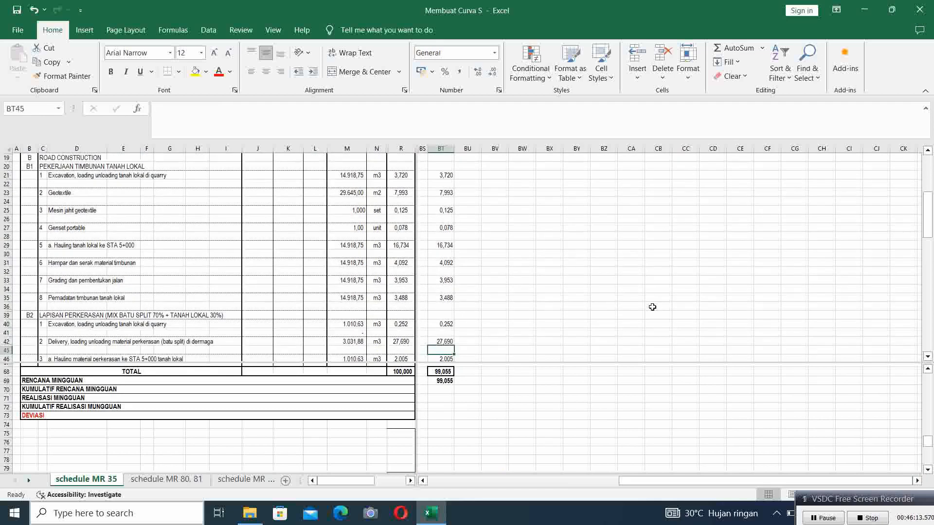
pyautogui.press('Down')
pyautogui.press('Down')
pyautogui.press('Down')
pyautogui.press('Down')
pyautogui.press('Down')
pyautogui.press('Down')
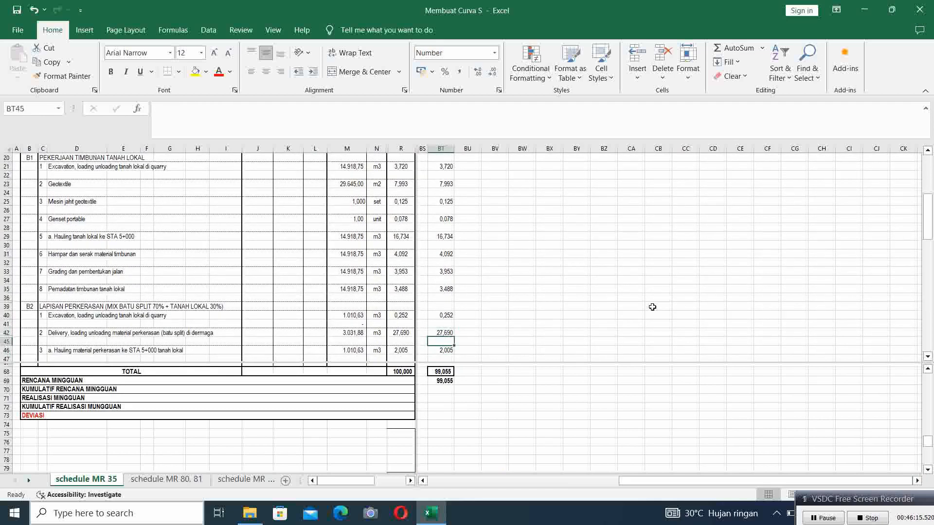
pyautogui.press('Down')
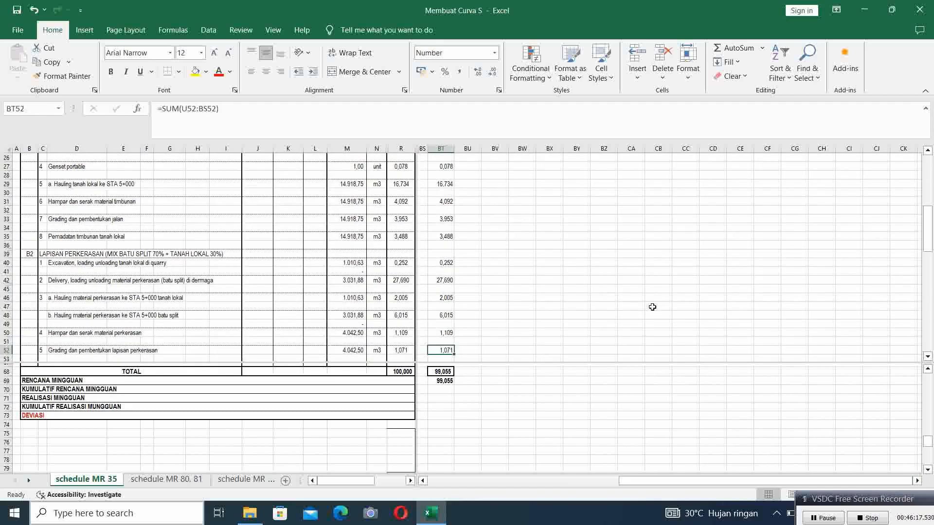
pyautogui.press('Down')
pyautogui.press('Down')
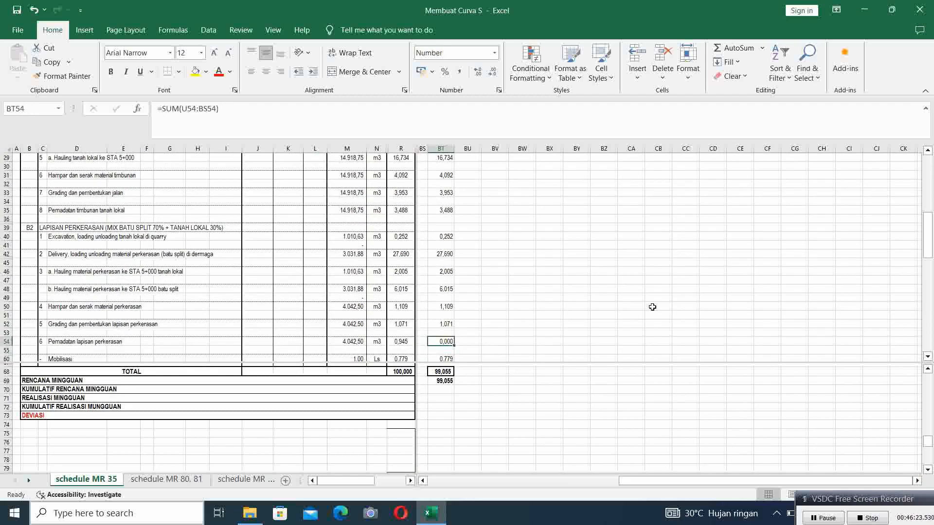
# - Plan the full weight of Pemadatan lapisan perkerasan in week W14 by entering =R54 in AH54
pyautogui.press('Home')
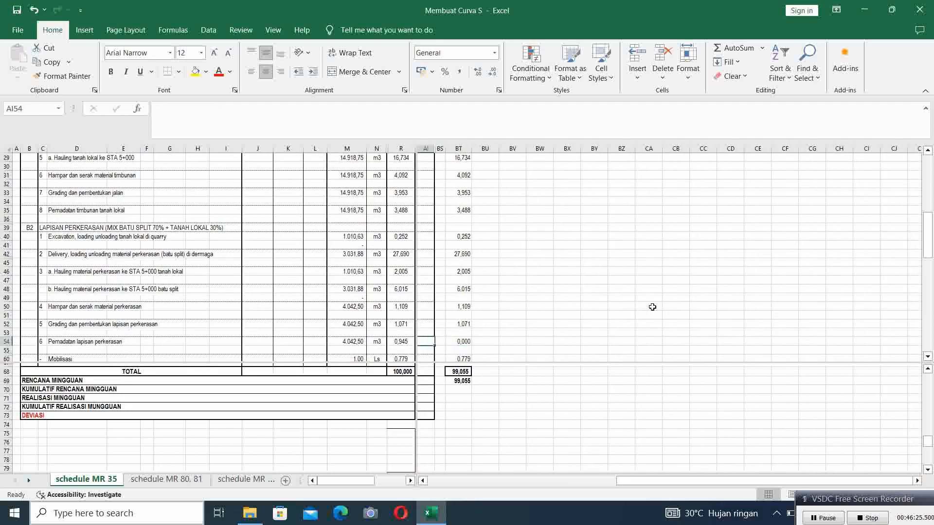
pyautogui.press('Left')
pyautogui.press('Left')
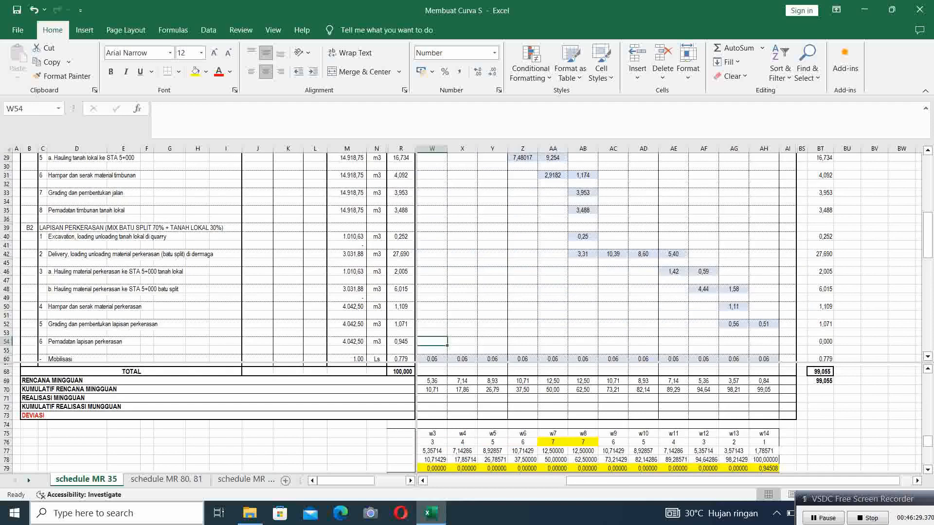
pyautogui.click(423, 482)
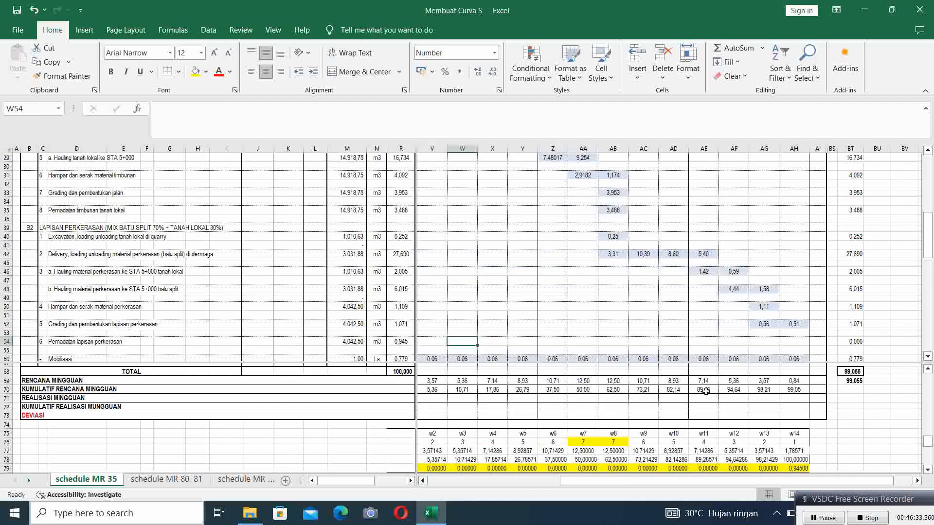
pyautogui.click(790, 343)
pyautogui.write('=')
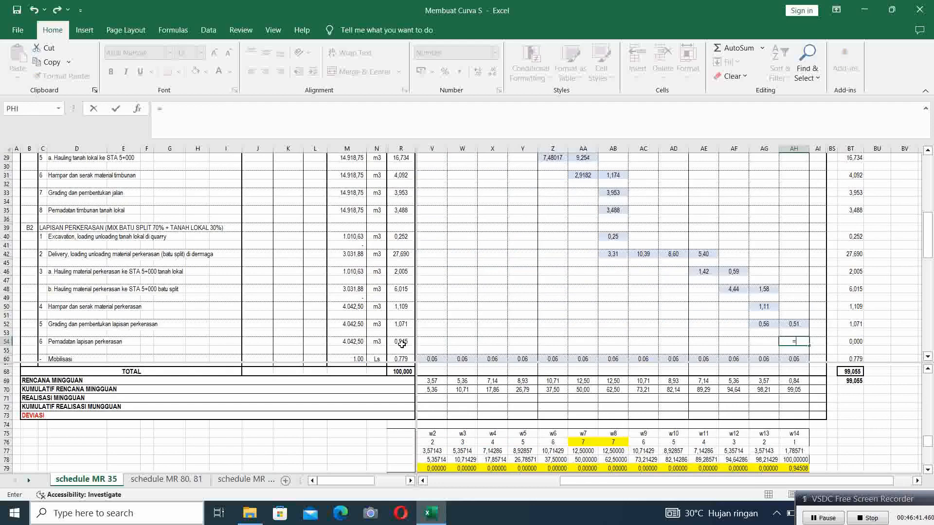
pyautogui.click(402, 342)
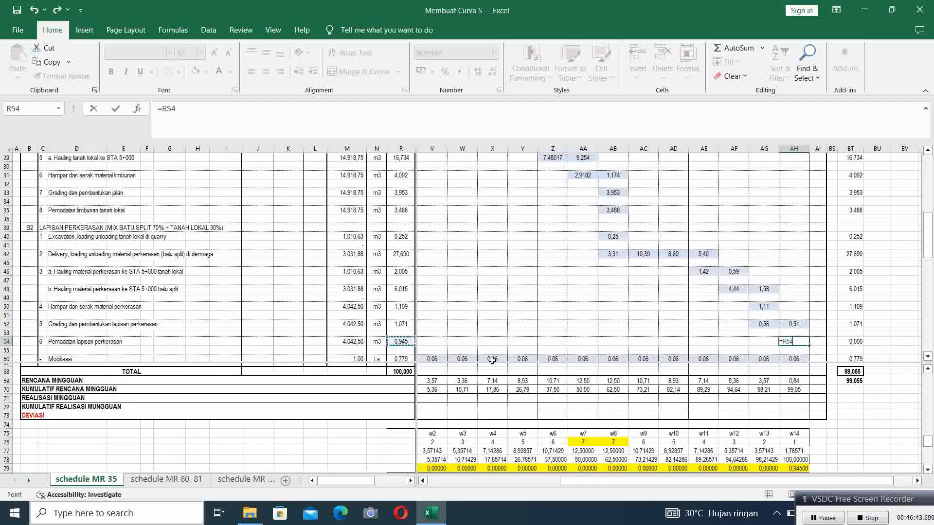
pyautogui.press('Return')
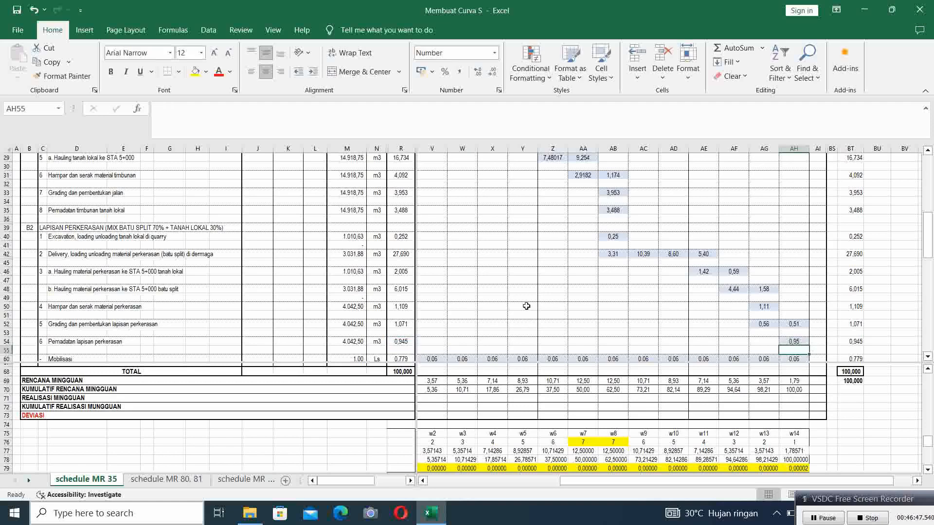
# - Check the week W14 cumulative plan in AH70 and the plan totals in column BT against the total weight
pyautogui.scroll(-2, 613, 329)
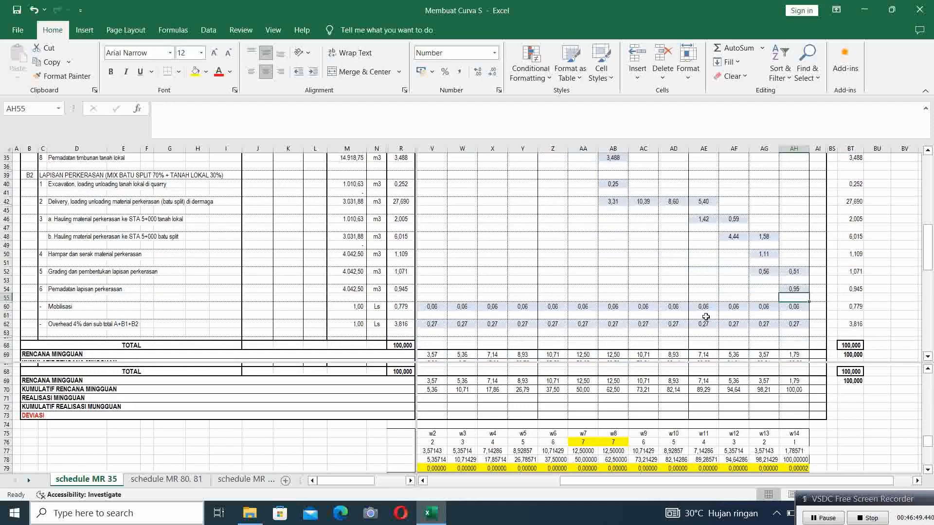
pyautogui.scroll(-3, 706, 317)
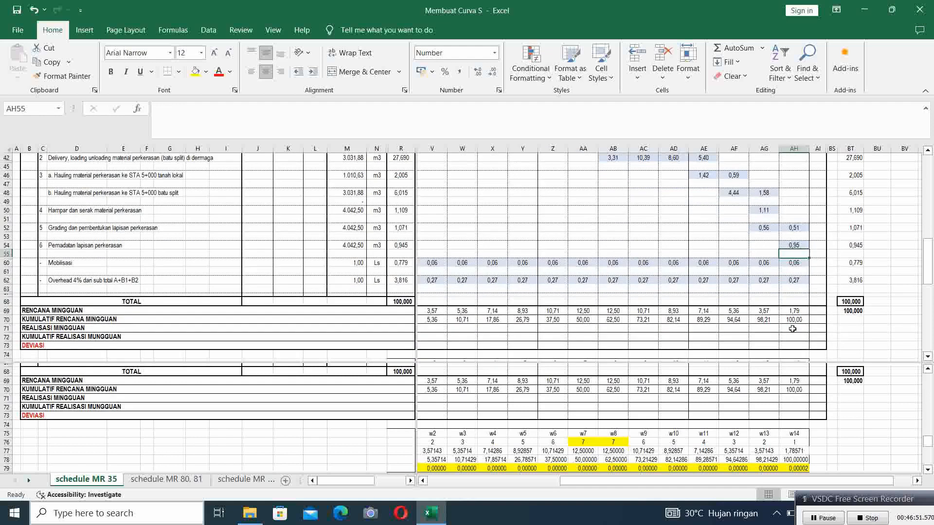
pyautogui.click(794, 319)
pyautogui.scroll(3, 709, 330)
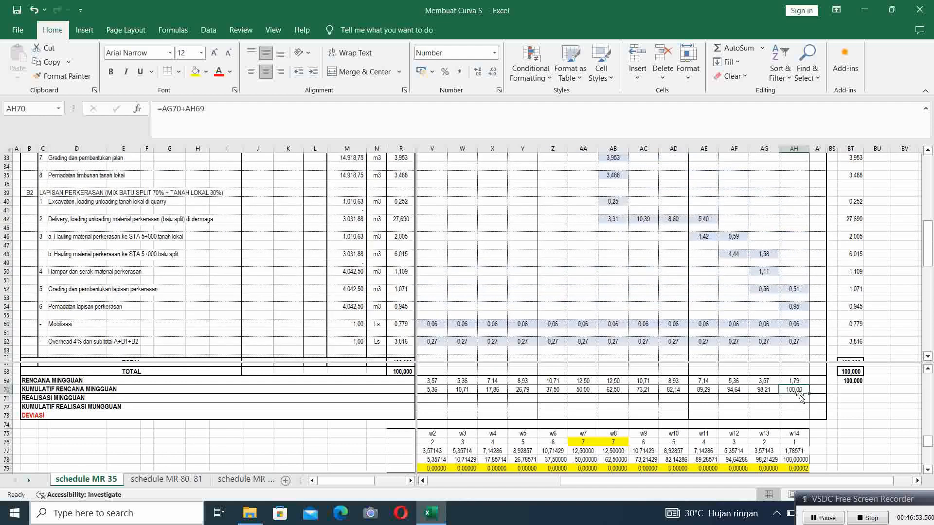
pyautogui.click(868, 414)
pyautogui.click(852, 425)
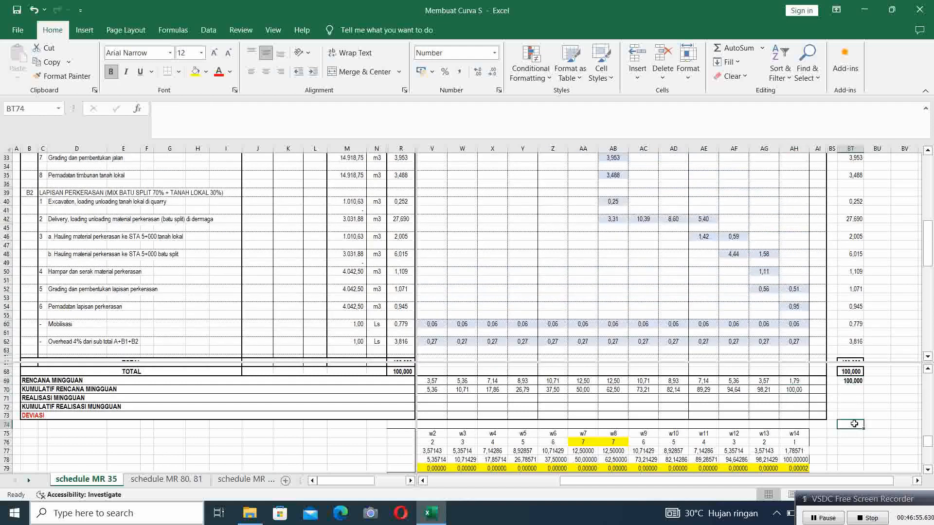
pyautogui.click(725, 458)
pyautogui.click(867, 434)
# - Review the weekly plan distribution of all work items from w1 to w14 together with the weekly and cumulative plan rows
pyautogui.moveTo(604, 487); pyautogui.dragTo(585, 488)
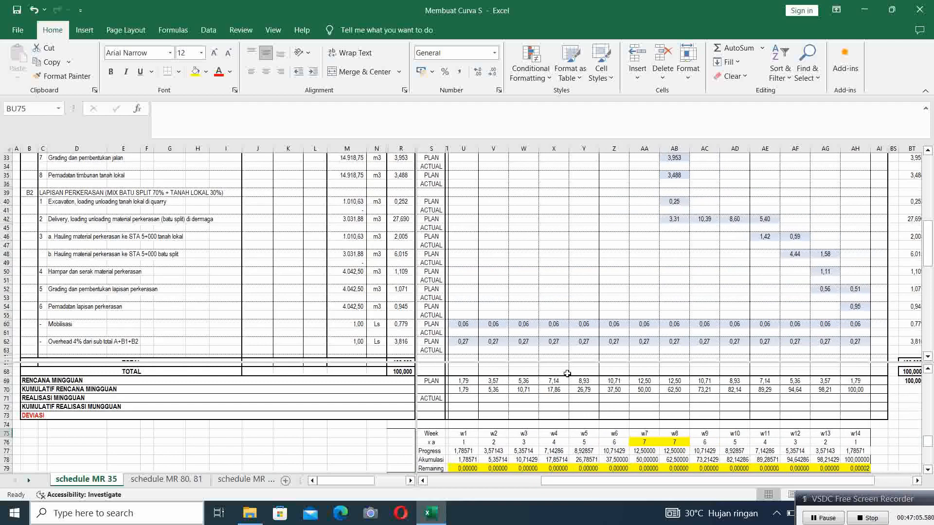
pyautogui.scroll(5, 633, 292)
pyautogui.scroll(-6, 630, 293)
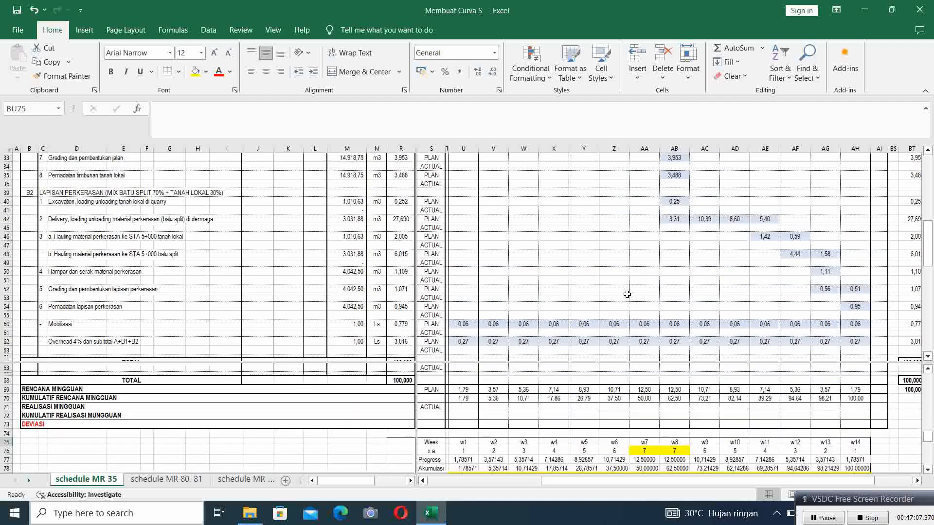
pyautogui.scroll(1, 626, 293)
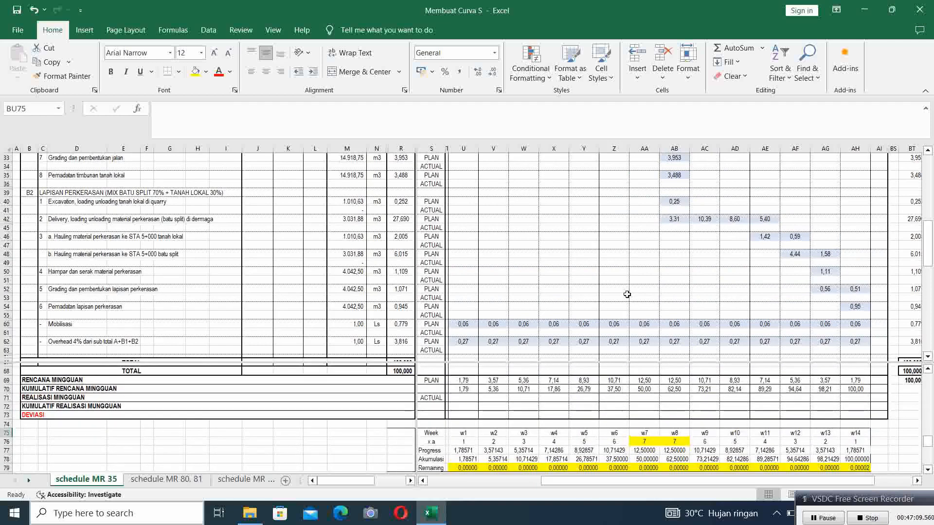
pyautogui.scroll(3, 715, 285)
pyautogui.scroll(-3, 715, 286)
pyautogui.click(634, 288)
pyautogui.scroll(10, 635, 287)
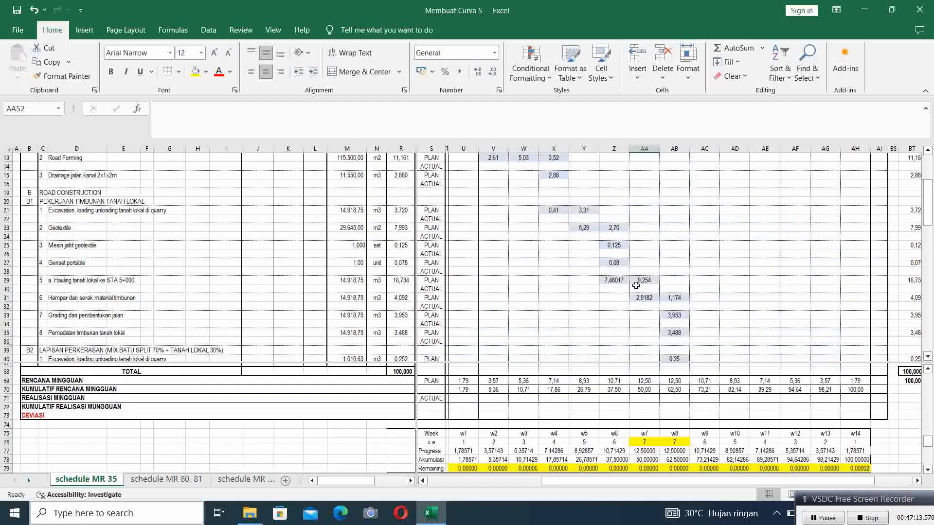
pyautogui.scroll(-15, 636, 286)
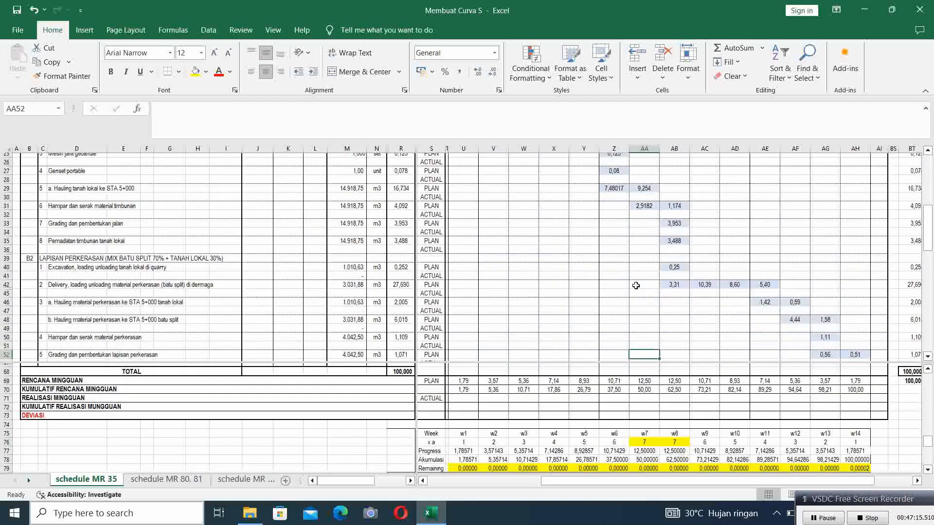
pyautogui.scroll(5, 636, 285)
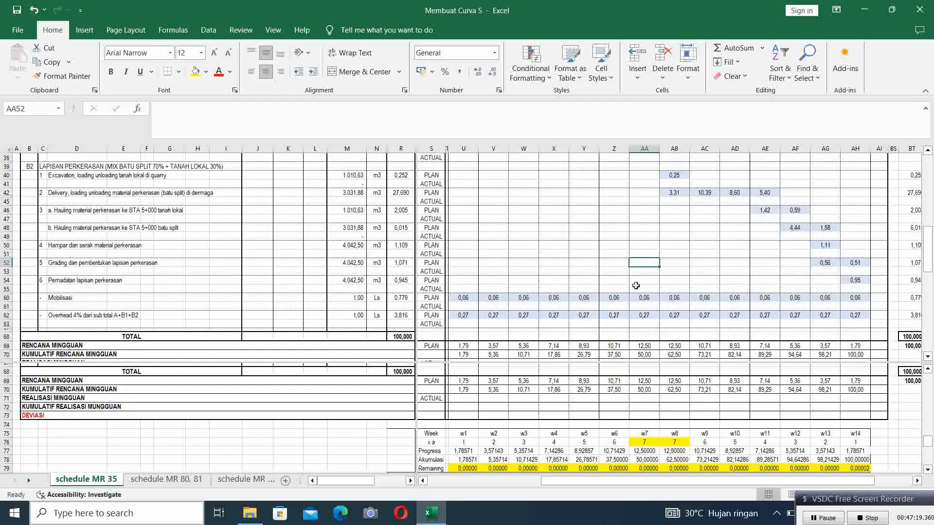
pyautogui.scroll(2, 636, 285)
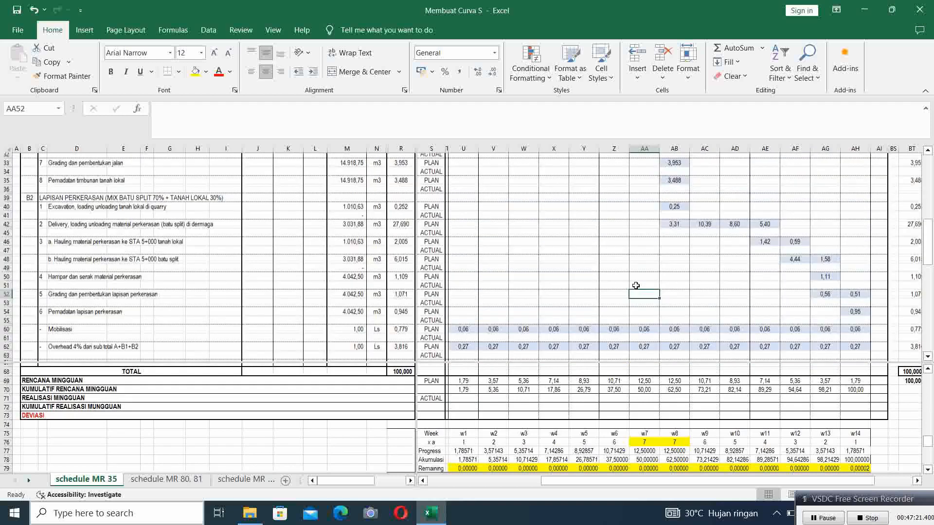
# - Remove the split from the schedule MR 35 worksheet window
pyautogui.click(273, 30)
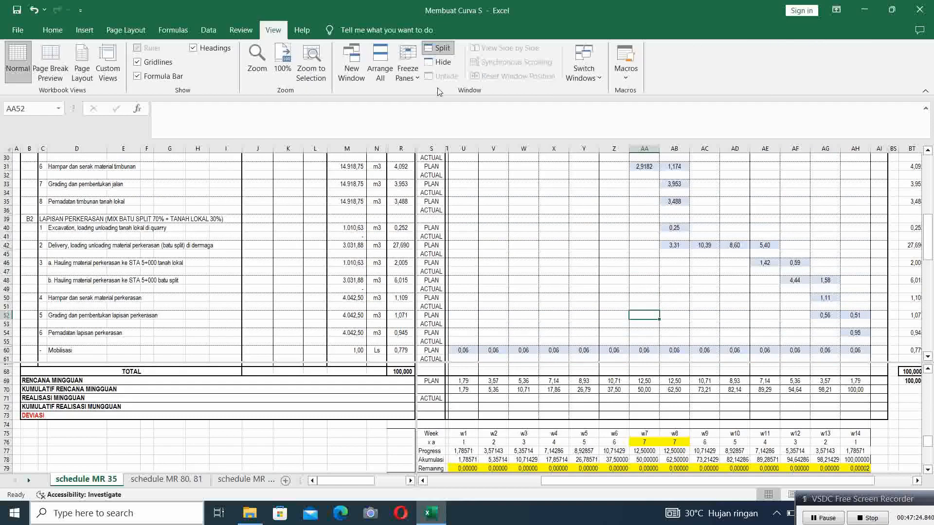
pyautogui.click(438, 48)
pyautogui.scroll(-3, 596, 364)
pyautogui.scroll(-5, 597, 365)
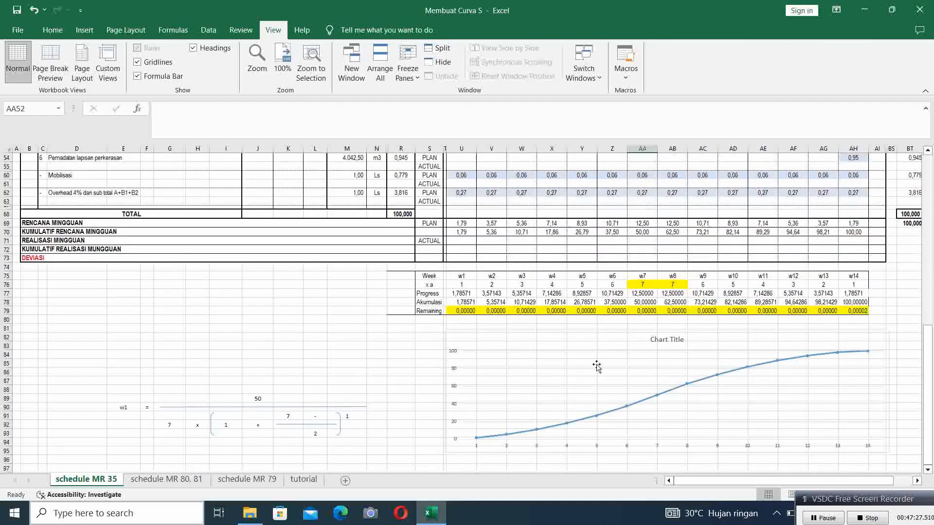
# - Shift the S-curve chart slightly down and to the left beneath the weekly progress table
pyautogui.click(677, 399)
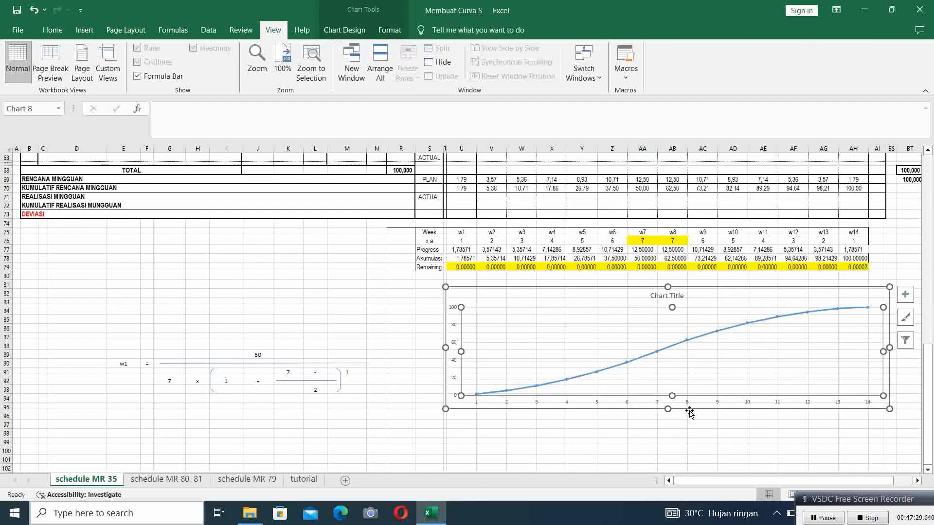
pyautogui.moveTo(693, 407); pyautogui.dragTo(684, 413)
pyautogui.scroll(3, 619, 333)
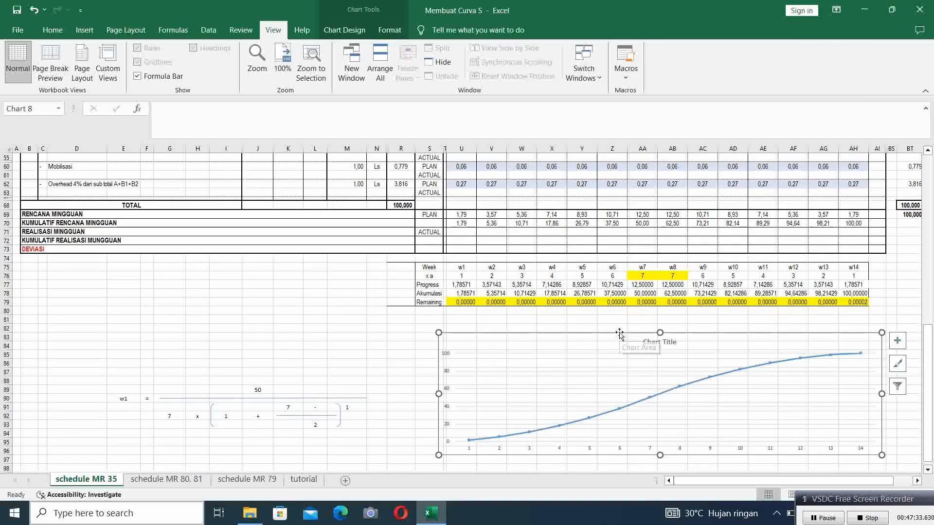
# - Change the S-curve chart's series source from the Akumulasi row to the KUMULATIF RENCANA MINGGUAN row, range T70:AH70
pyautogui.click(604, 415)
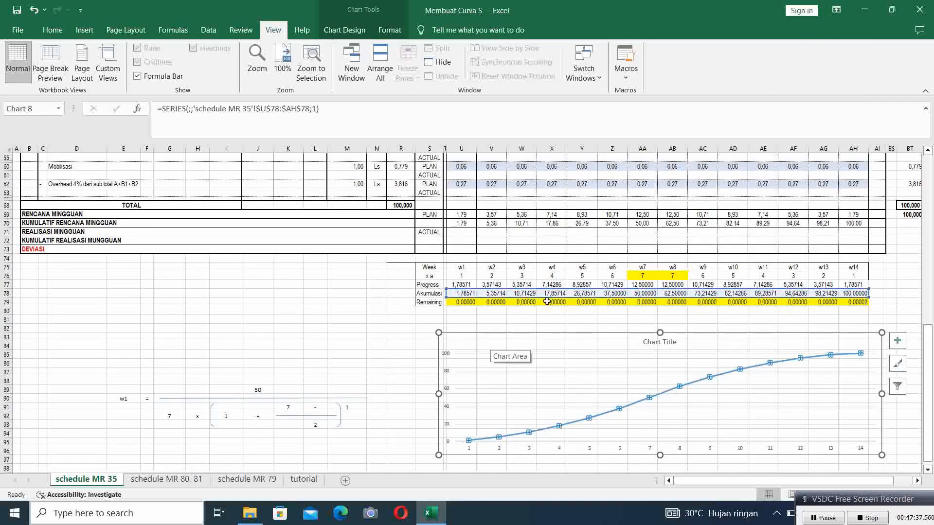
pyautogui.moveTo(556, 292); pyautogui.dragTo(553, 229)
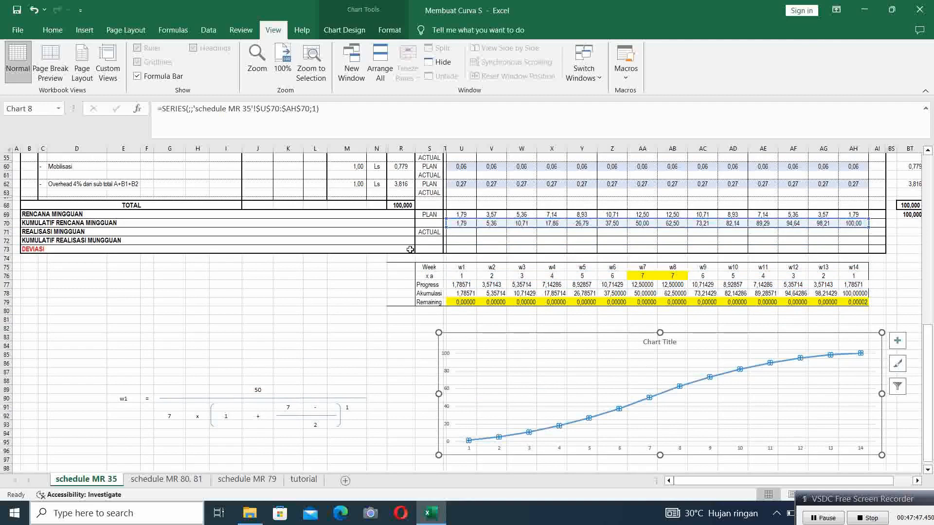
pyautogui.moveTo(446, 227); pyautogui.dragTo(442, 227)
pyautogui.click(322, 314)
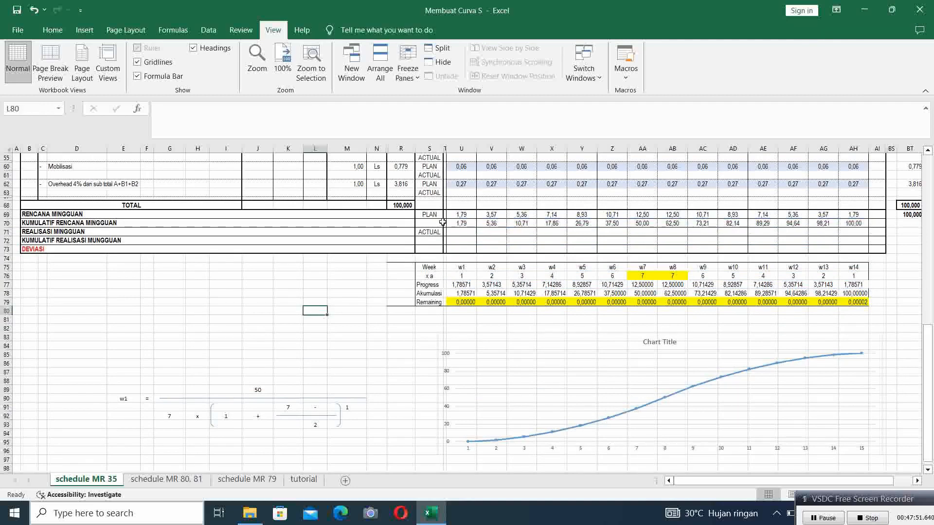
# - Enter 0 in cells S70 and T70 at the start of the KUMULATIF RENCANA MINGGUAN row
pyautogui.click(440, 222)
pyautogui.write('0')
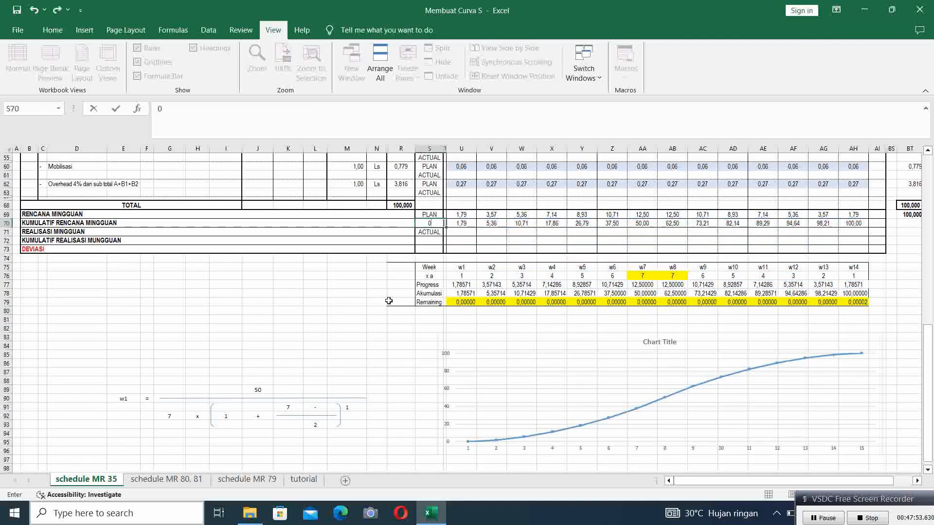
pyautogui.press('Return')
pyautogui.press('Down')
pyautogui.press('Up')
pyautogui.write('0')
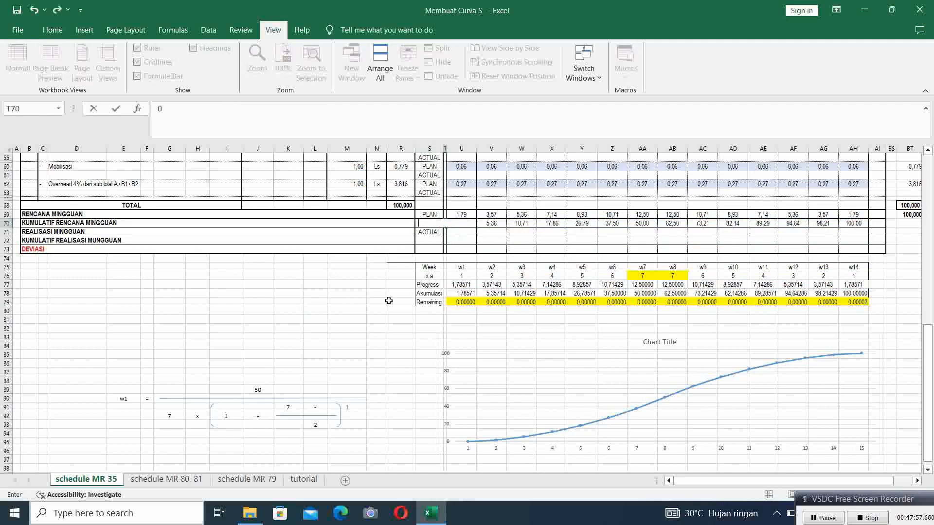
pyautogui.press('Return')
pyautogui.press('Up')
pyautogui.press('Left')
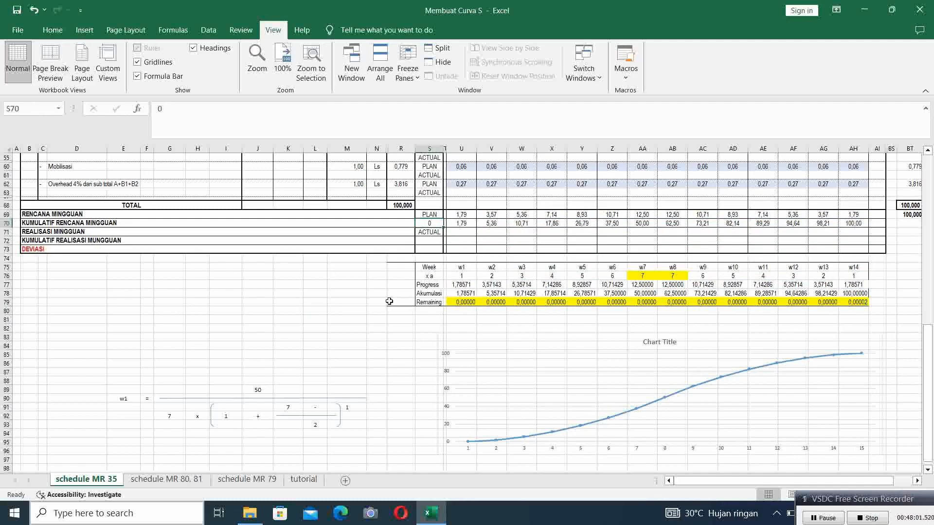
# - Clear the 0 from cell S70, keeping the one in T70
pyautogui.click(287, 311)
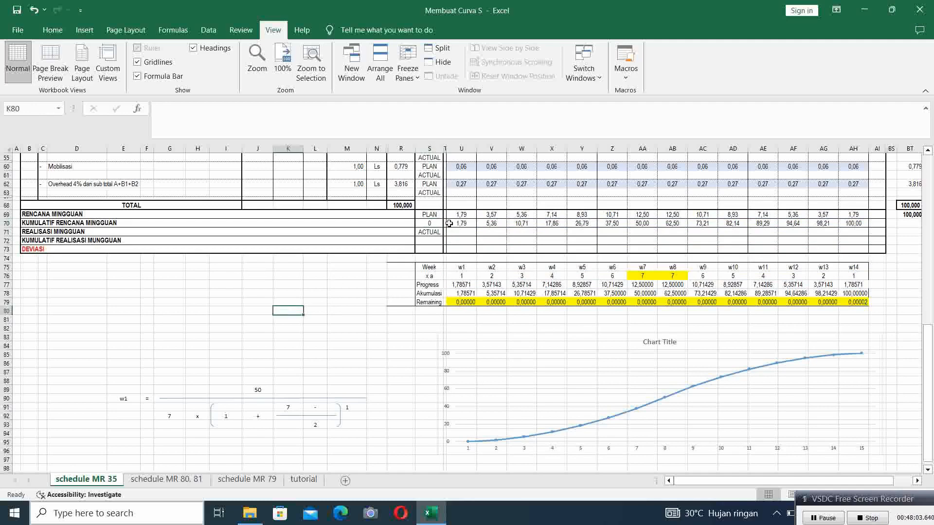
pyautogui.click(445, 224)
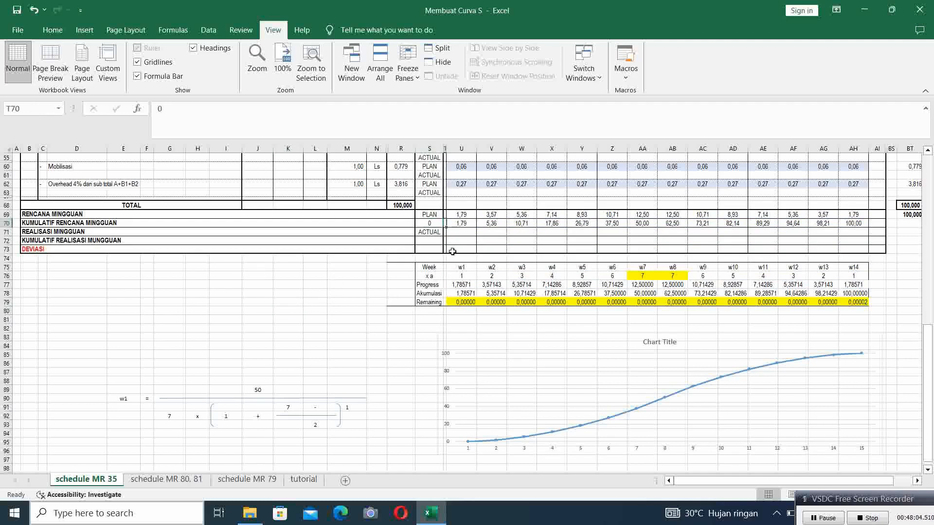
pyautogui.click(422, 223)
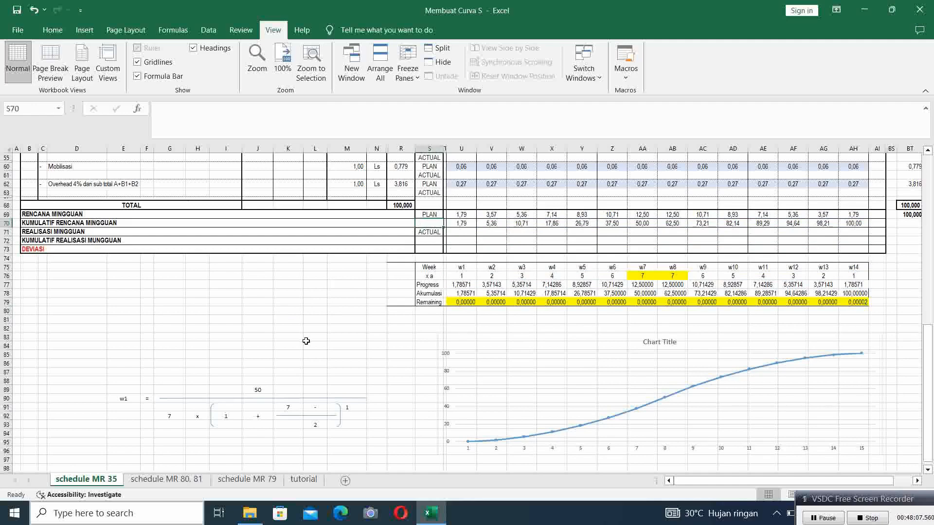
pyautogui.click(315, 354)
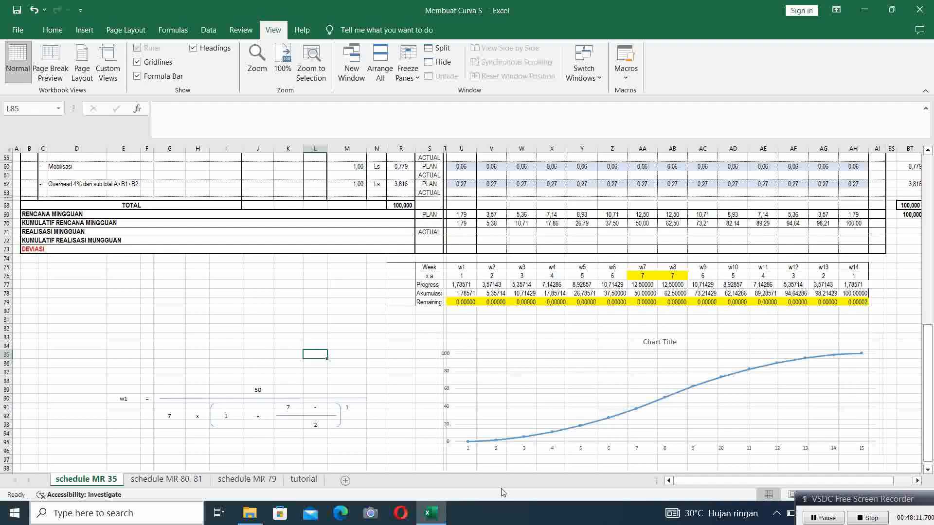
# - Enter the trial values 1, 2, 2, 2 and 2 for w1 to w5 in the KUMULATIF REALISASI MUNGGUAN row, cells U72:Y72
pyautogui.click(465, 240)
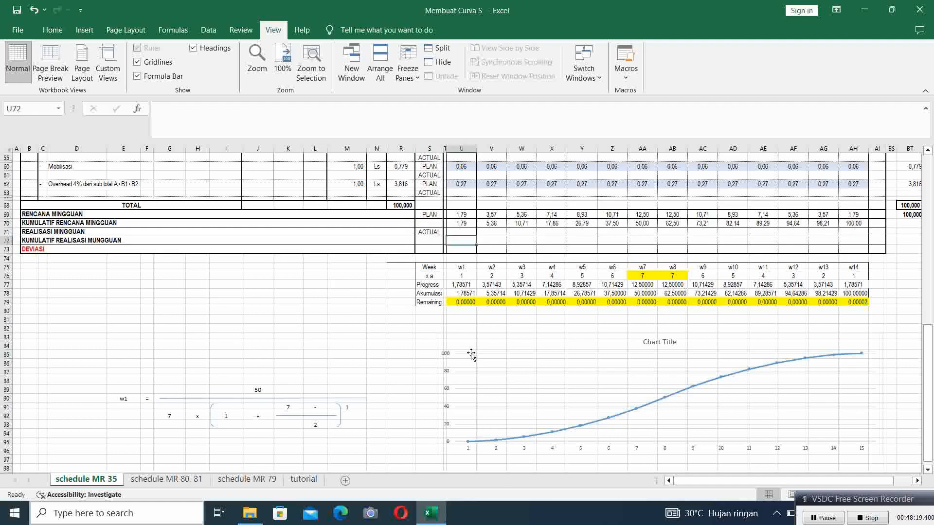
pyautogui.press('Right')
pyautogui.write('2')
pyautogui.press('Right')
pyautogui.write('2')
pyautogui.press('Right')
pyautogui.write('2')
pyautogui.press('Right')
pyautogui.write('2')
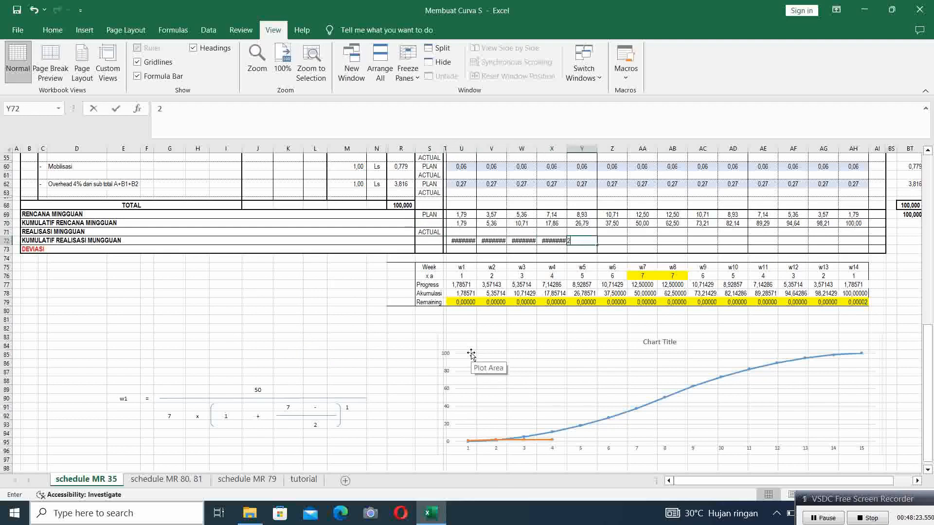
pyautogui.press('Right')
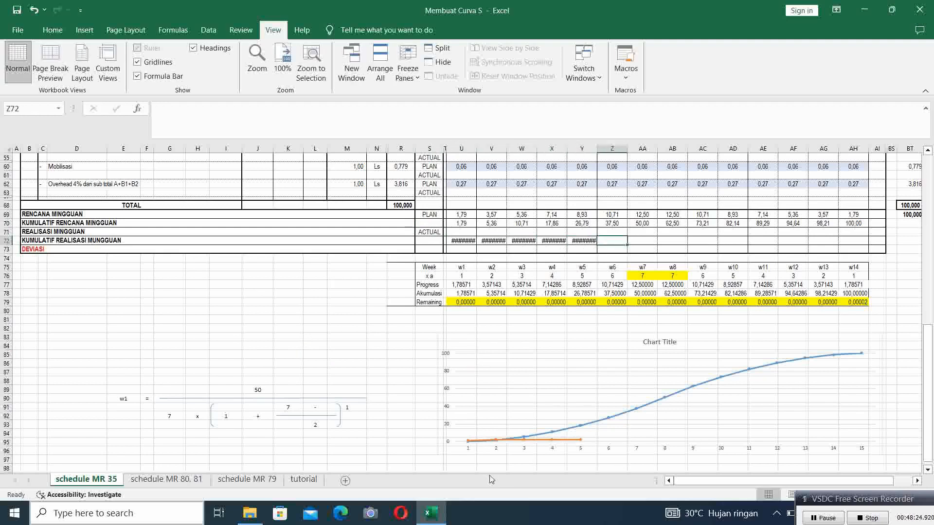
# - Extend the chart's actual series by one cell so its source range becomes T72:AH72
pyautogui.click(562, 440)
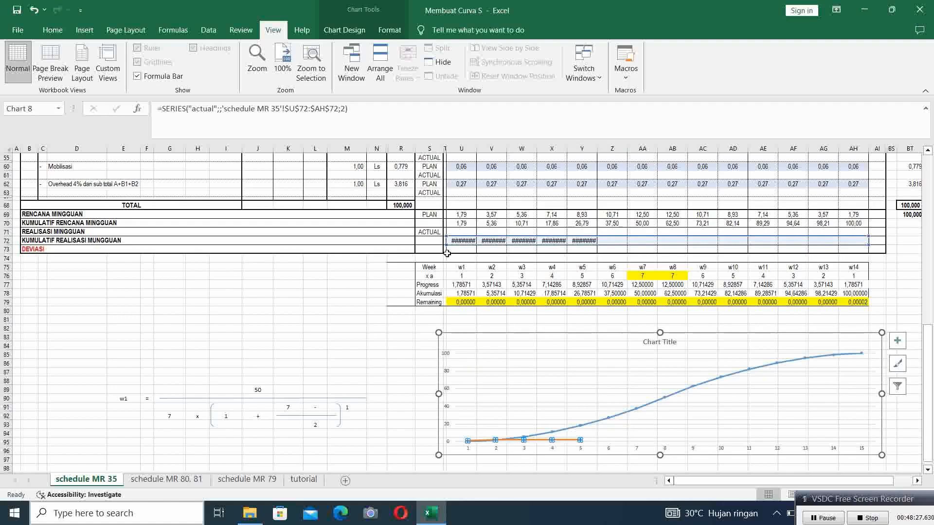
pyautogui.moveTo(446, 245); pyautogui.dragTo(442, 246)
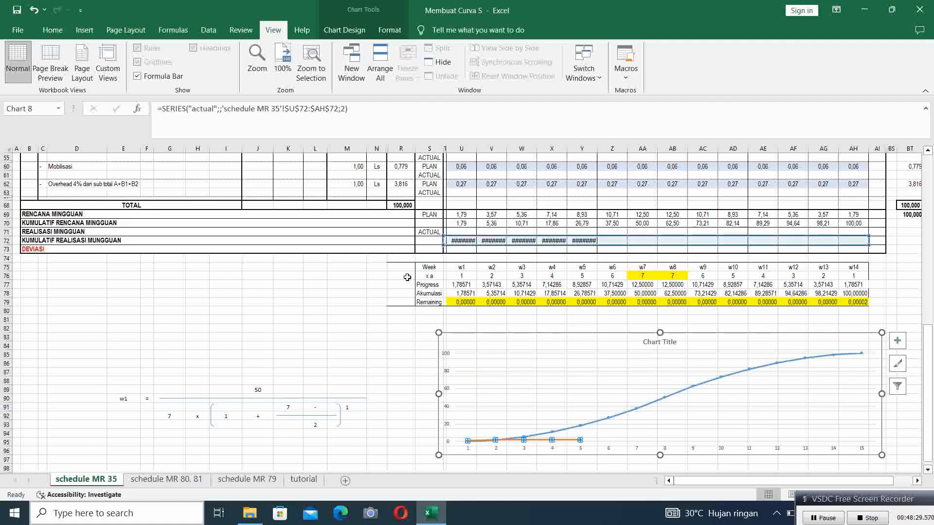
pyautogui.click(337, 370)
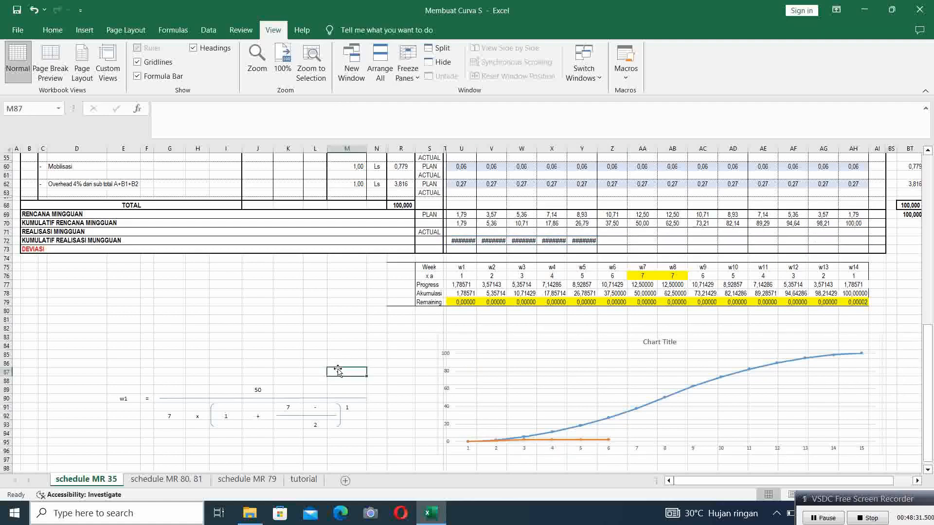
# - Clear the trial values from U72:Y72 in the KUMULATIF REALISASI MUNGGUAN row
pyautogui.moveTo(461, 241); pyautogui.dragTo(569, 241)
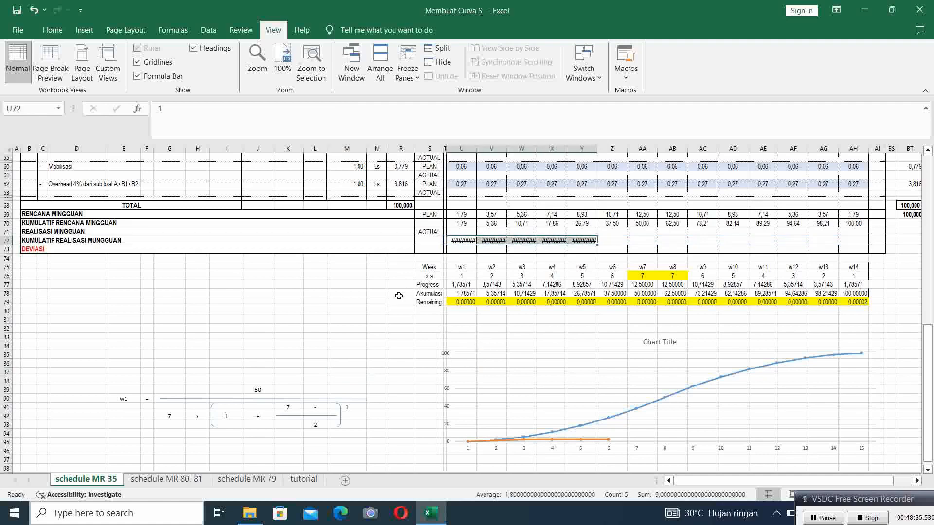
pyautogui.press('Delete')
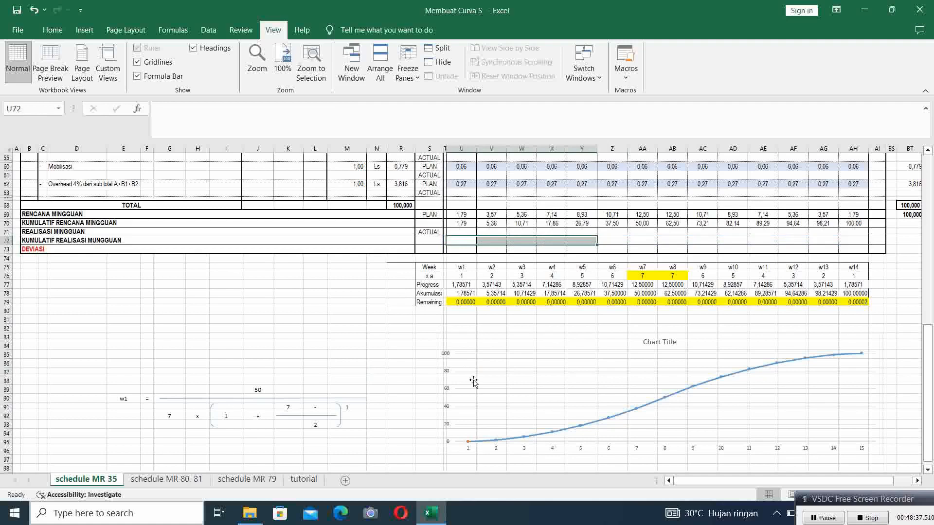
pyautogui.click(383, 373)
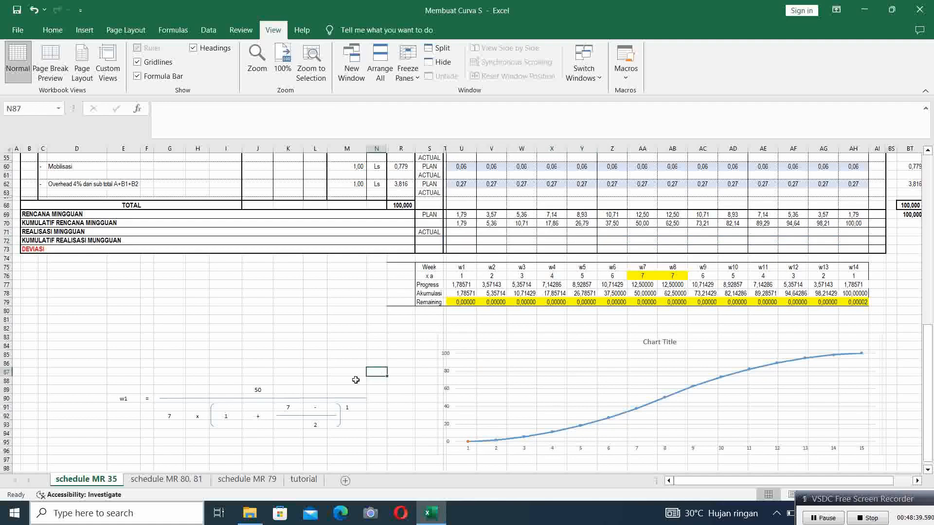
# - Delete the title of the S-curve chart
pyautogui.click(519, 359)
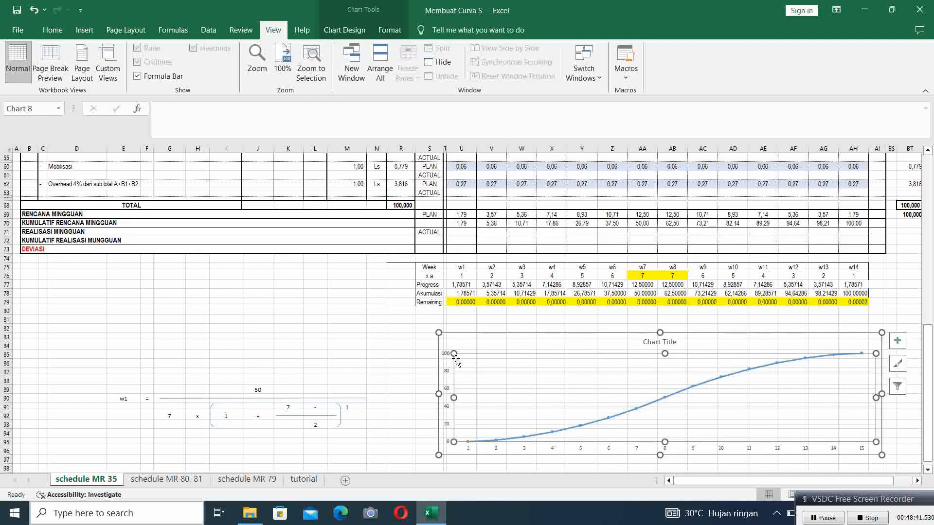
pyautogui.click(651, 341)
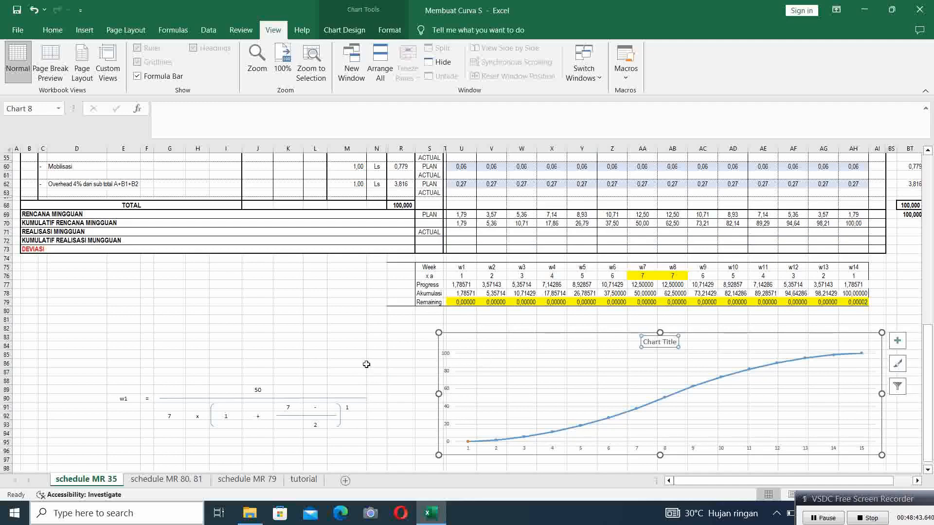
pyautogui.press('Delete')
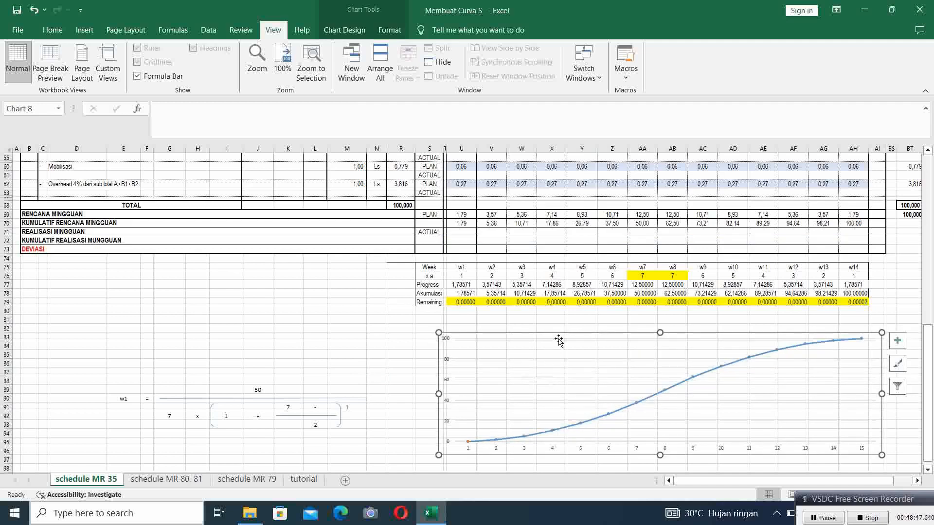
# - Move the S-curve chart onto the schedule table so the curve starts at the w1 column's left edge, just above the TOTAL row
pyautogui.moveTo(454, 451); pyautogui.dragTo(462, 192)
pyautogui.scroll(5, 489, 261)
pyautogui.scroll(2, 488, 261)
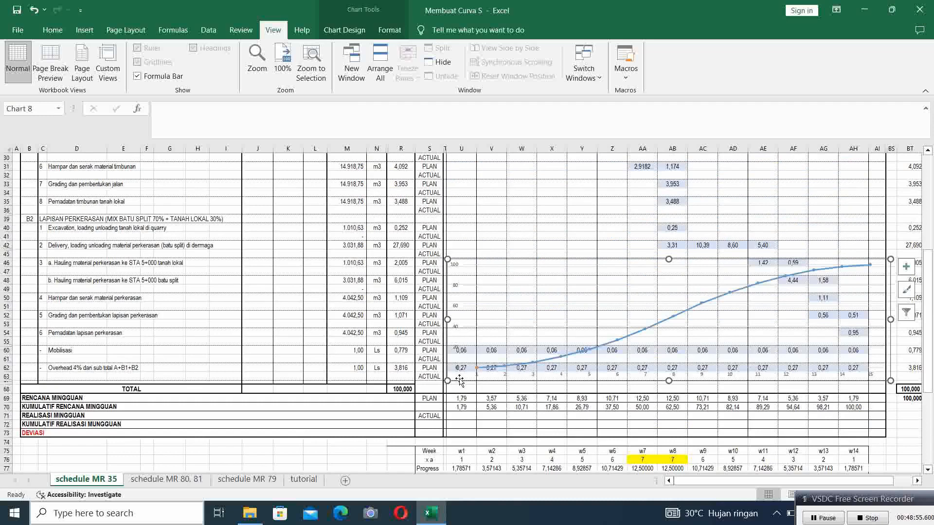
pyautogui.moveTo(460, 378); pyautogui.dragTo(429, 383)
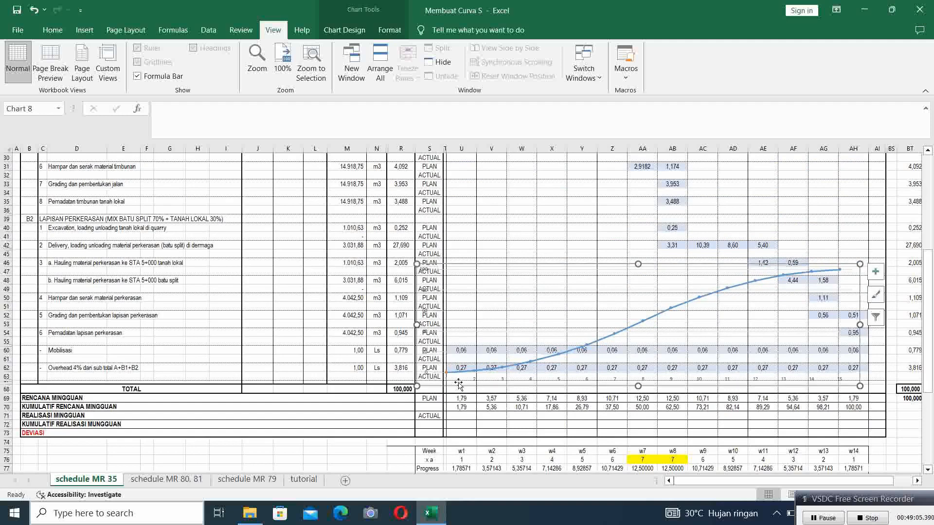
# - Widen the S-curve chart so the curve ends at the right edge of the W14 column
pyautogui.click(916, 481)
pyautogui.moveTo(917, 482); pyautogui.dragTo(917, 481)
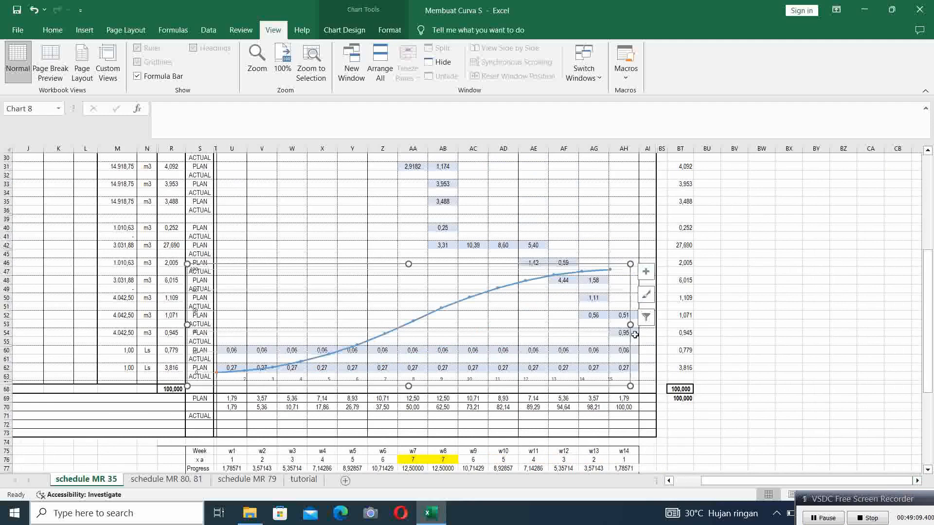
pyautogui.moveTo(630, 325); pyautogui.dragTo(661, 325)
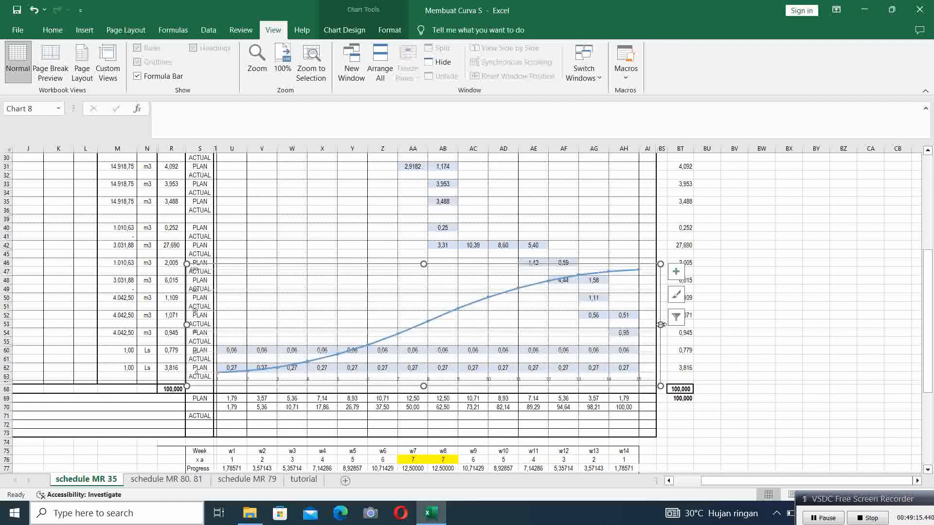
# - Stretch the S-curve chart upward to about row 10, so the curve spans all work items of the schedule
pyautogui.scroll(6, 367, 382)
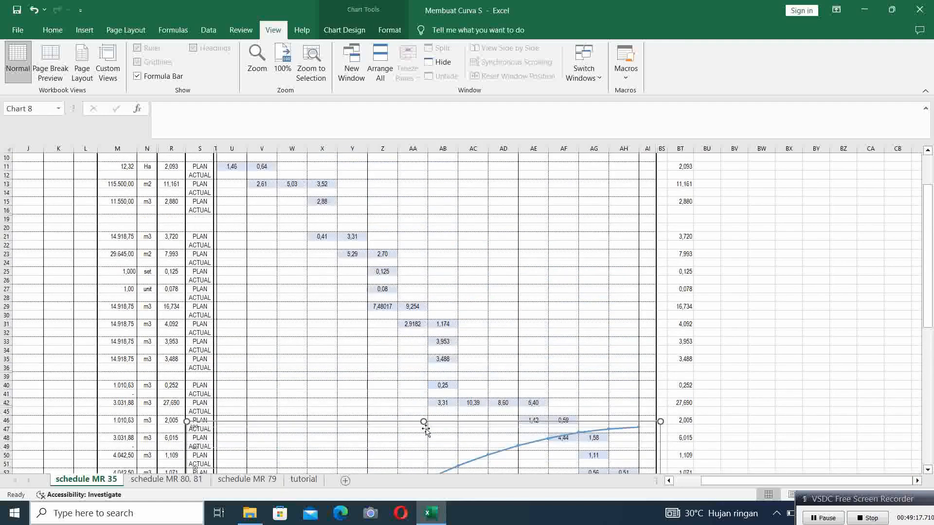
pyautogui.moveTo(425, 423); pyautogui.dragTo(418, 200)
pyautogui.scroll(3, 420, 242)
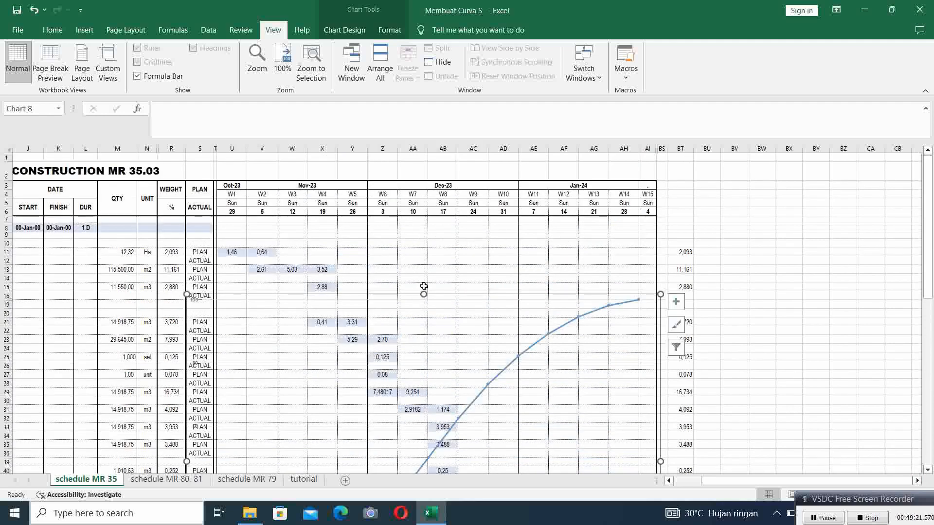
pyautogui.moveTo(424, 294); pyautogui.dragTo(424, 239)
pyautogui.click(841, 286)
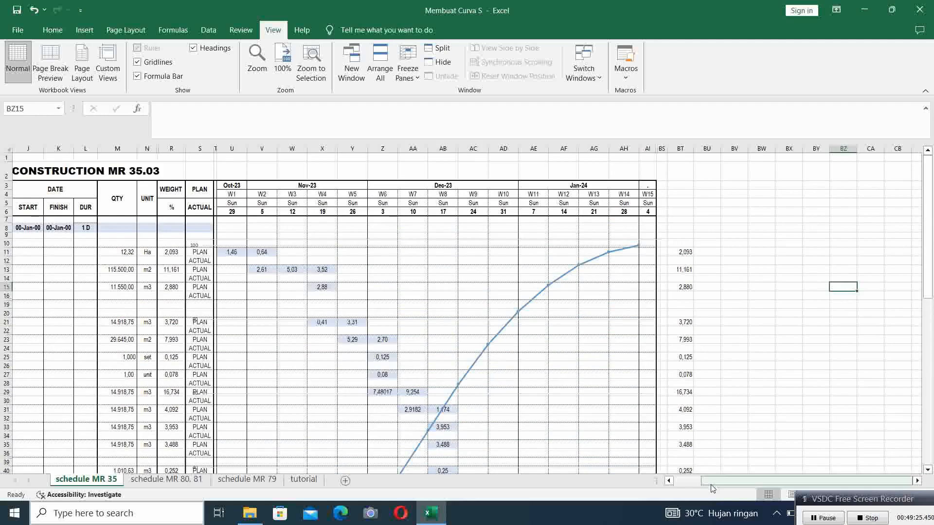
# - Review the S-curve overlaid on the whole schedule, from the week headers down to the weekly and cumulative plan rows
pyautogui.hscroll(-4, 539, 382)
pyautogui.scroll(-10, 513, 325)
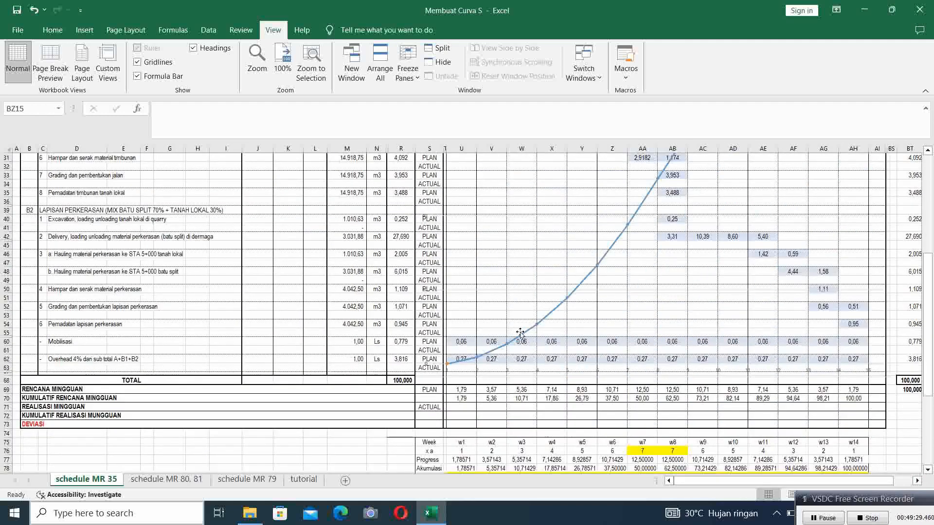
pyautogui.click(525, 337)
pyautogui.click(351, 426)
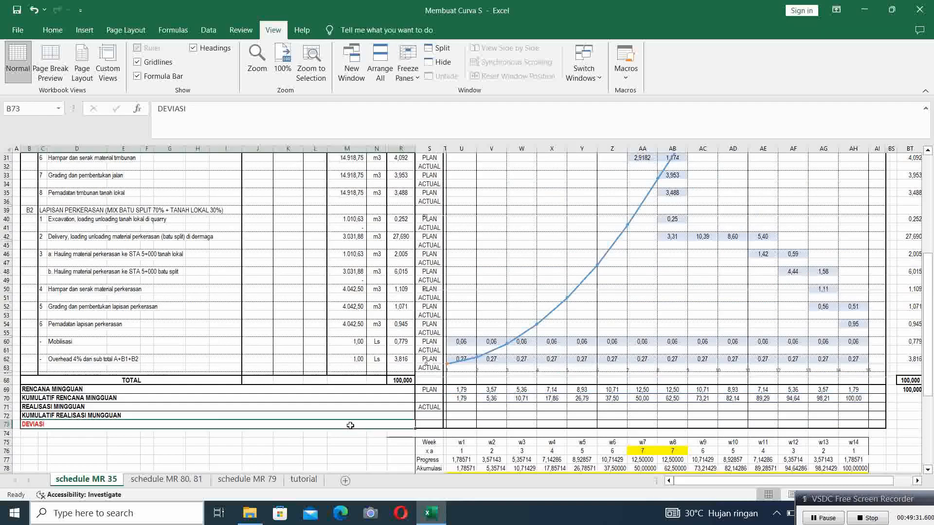
pyautogui.scroll(-3, 385, 405)
pyautogui.scroll(2, 361, 431)
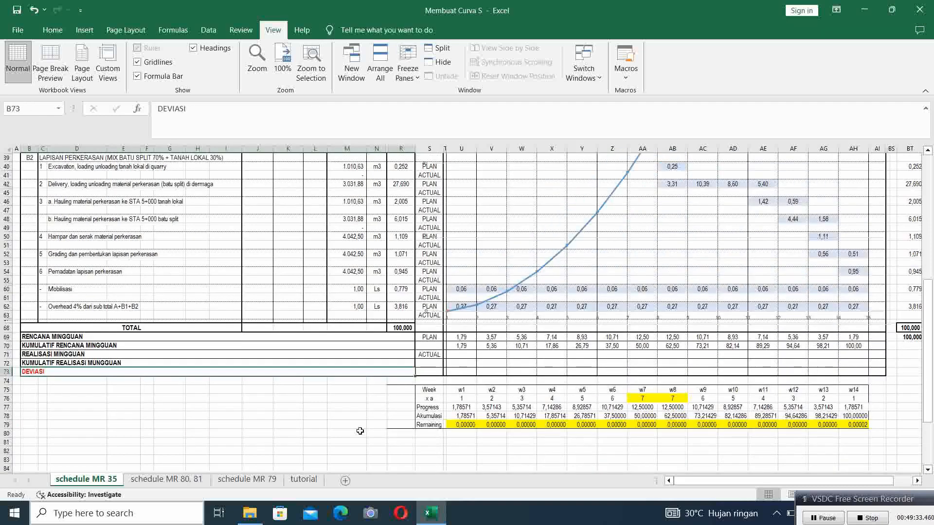
pyautogui.scroll(3, 360, 431)
pyautogui.scroll(6, 358, 428)
pyautogui.scroll(-9, 459, 432)
pyautogui.scroll(9, 302, 426)
pyautogui.scroll(2, 299, 425)
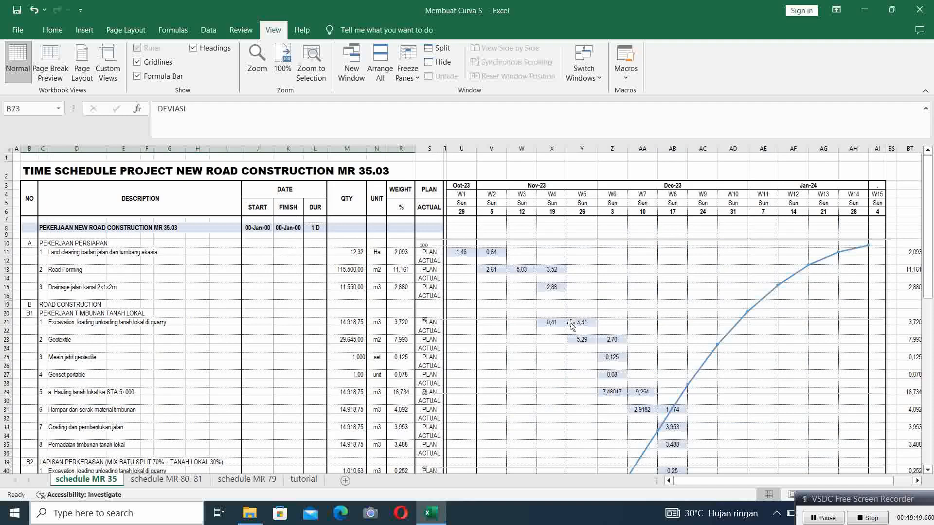
pyautogui.scroll(-10, 608, 324)
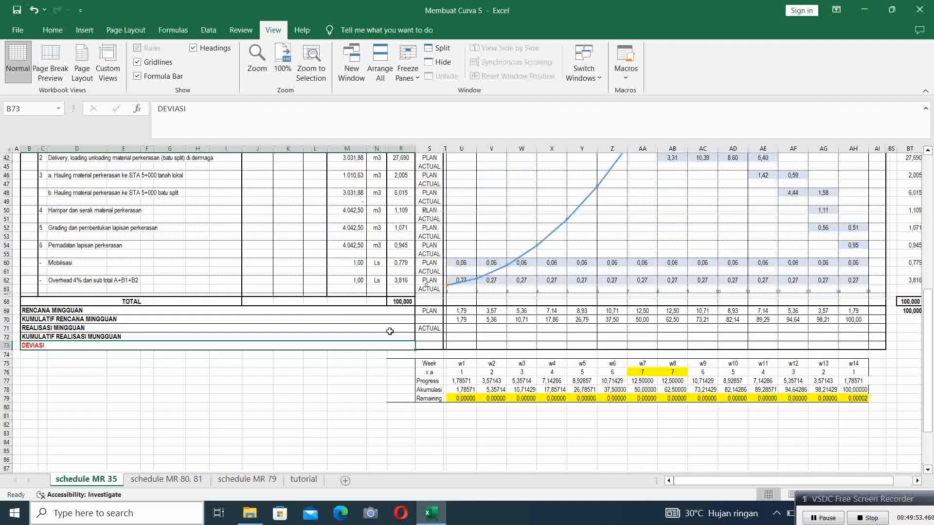
pyautogui.scroll(10, 376, 295)
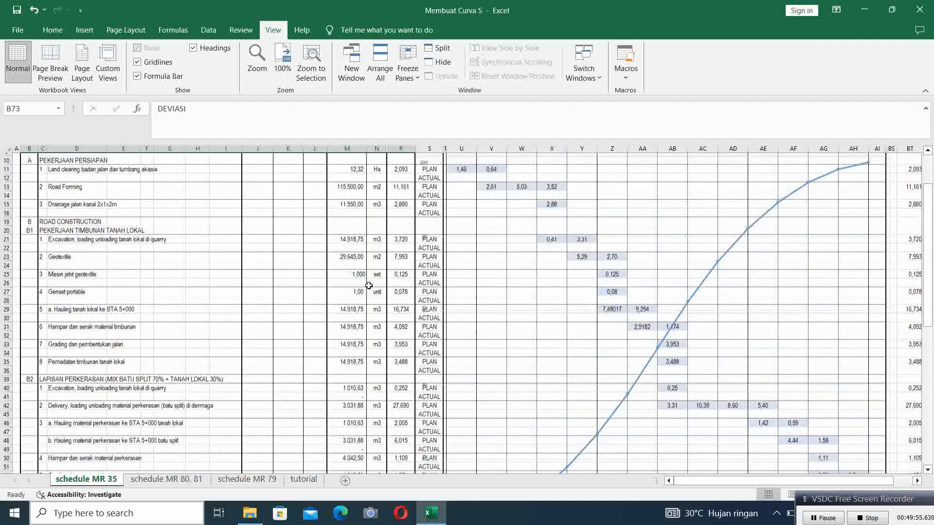
# - Enter a 14-day duration and a start date of 2 October for the Land clearing item
pyautogui.click(288, 251)
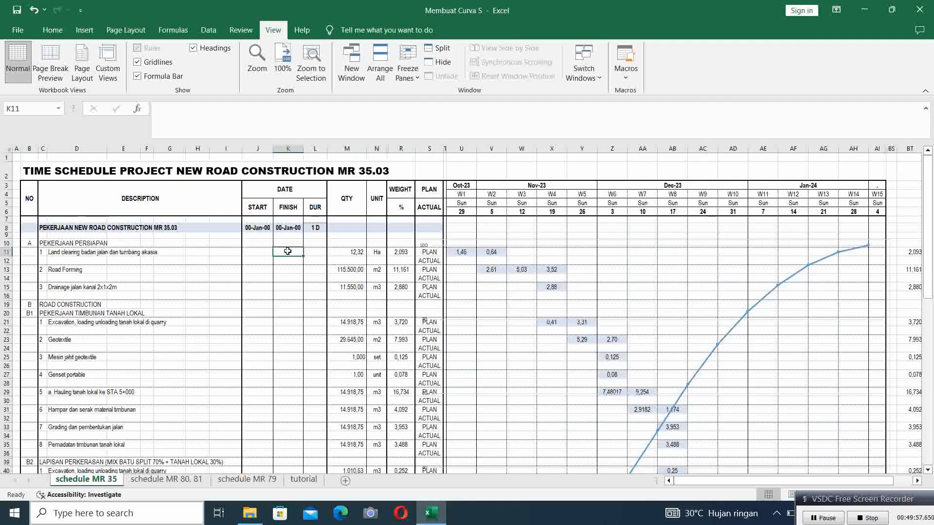
pyautogui.click(315, 253)
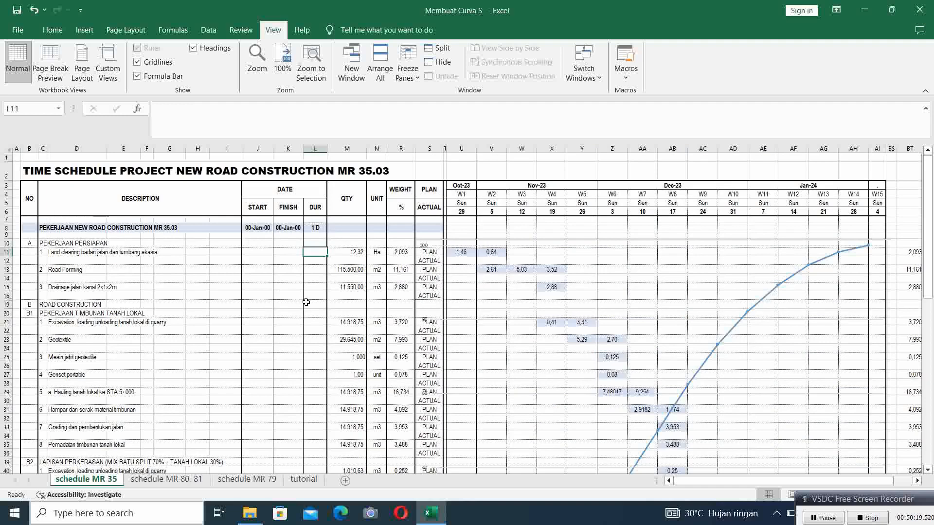
pyautogui.write('14')
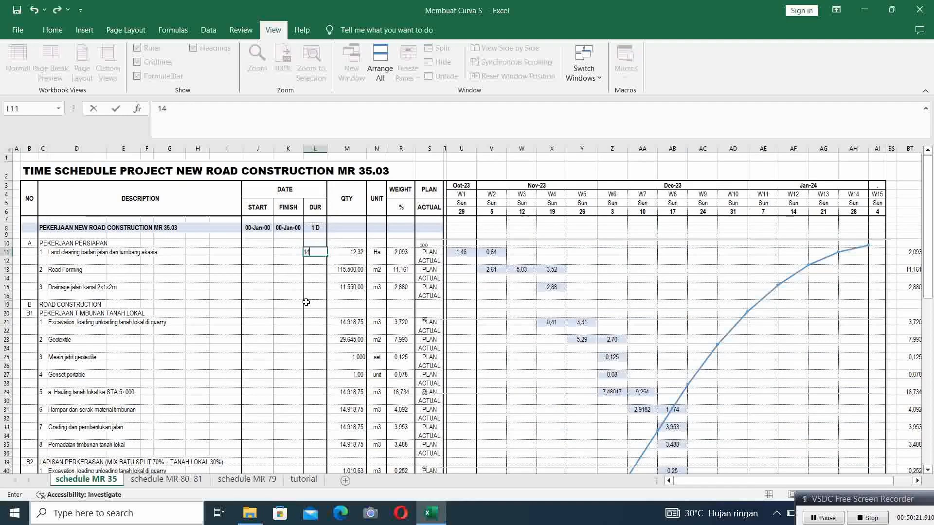
pyautogui.hotkey('ctrl', 'Return')
pyautogui.press('Left')
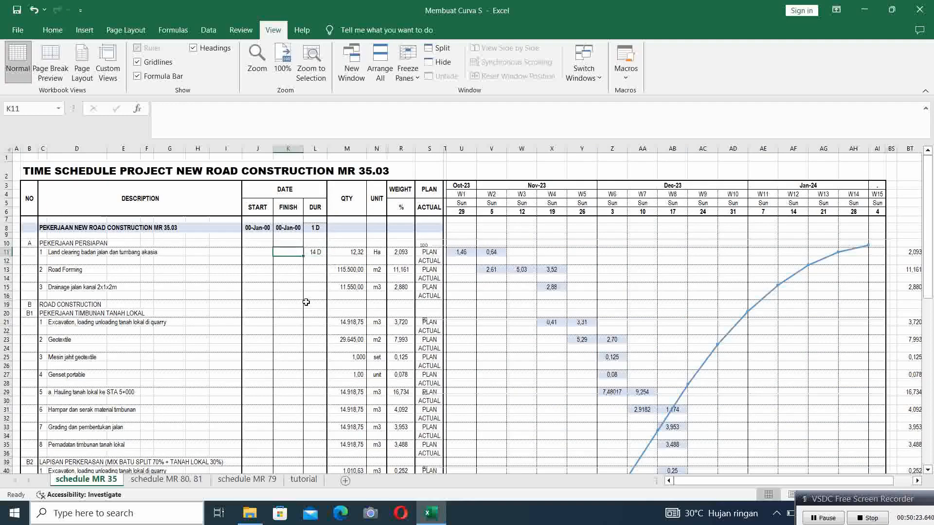
pyautogui.press('Left')
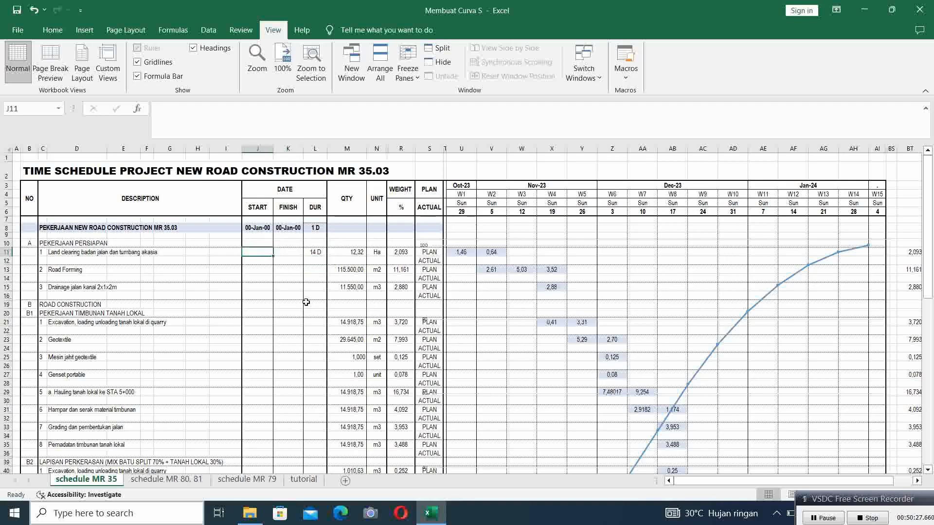
pyautogui.write('2/10')
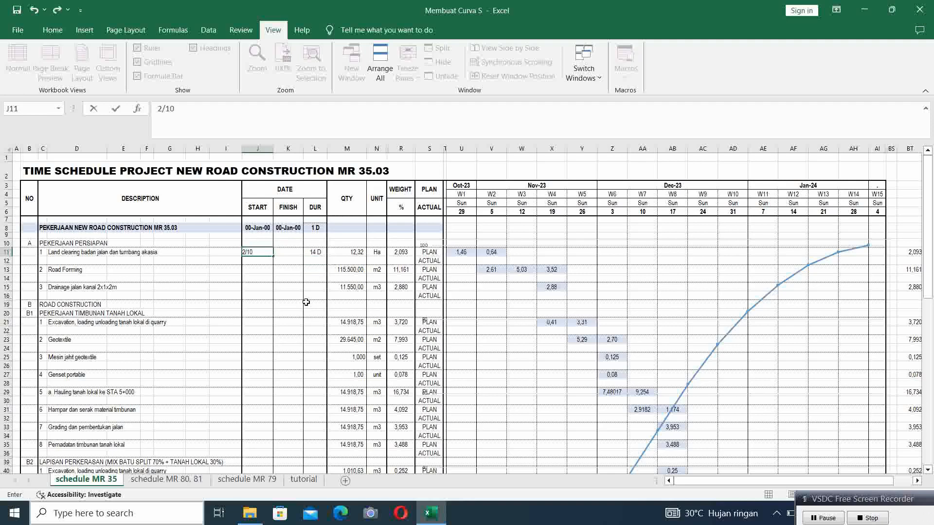
pyautogui.press('Return')
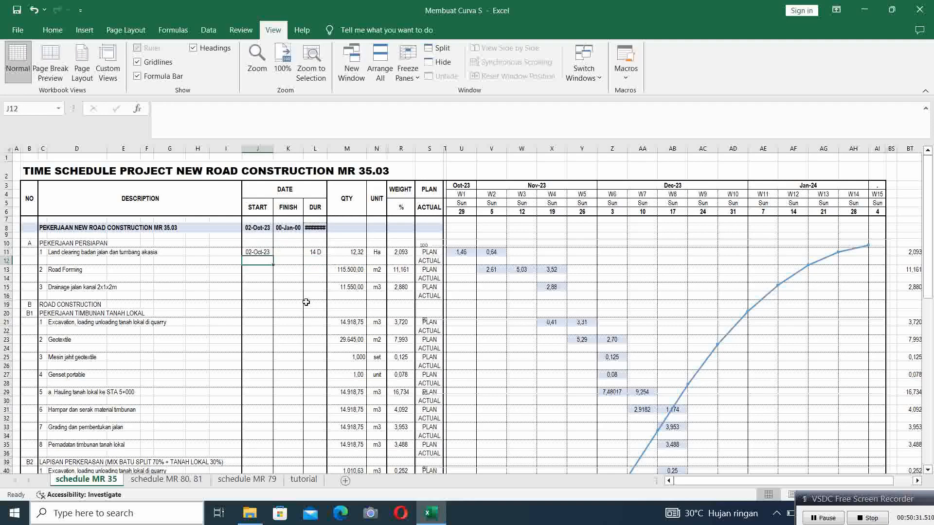
pyautogui.press('Up')
pyautogui.press('Right')
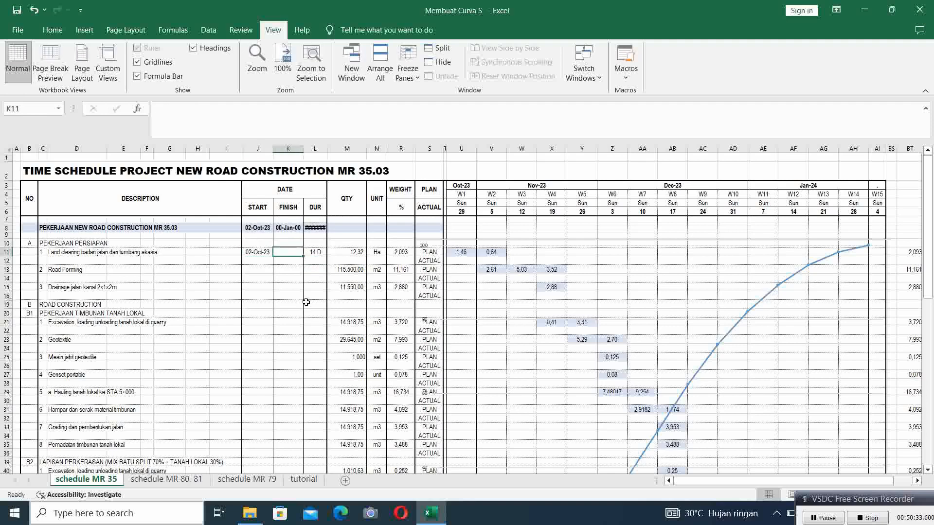
pyautogui.write('=')
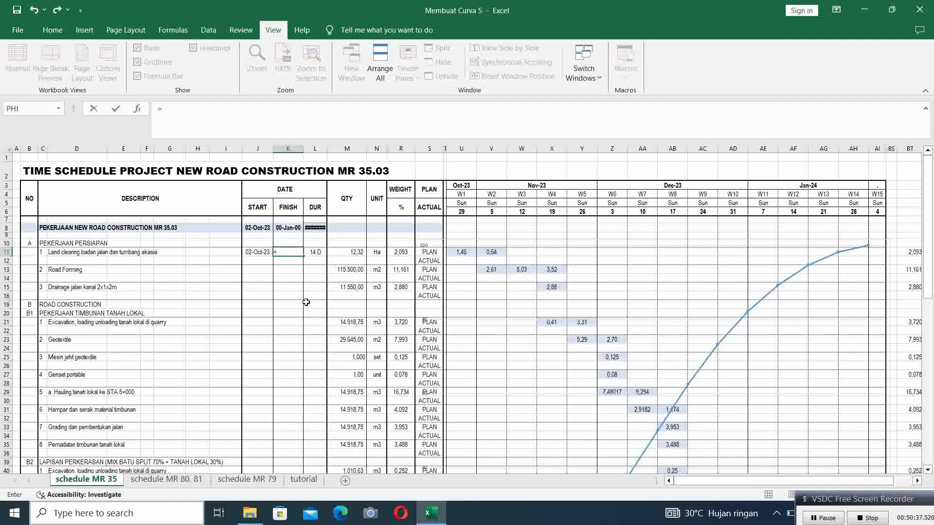
pyautogui.press('Left')
pyautogui.write('+')
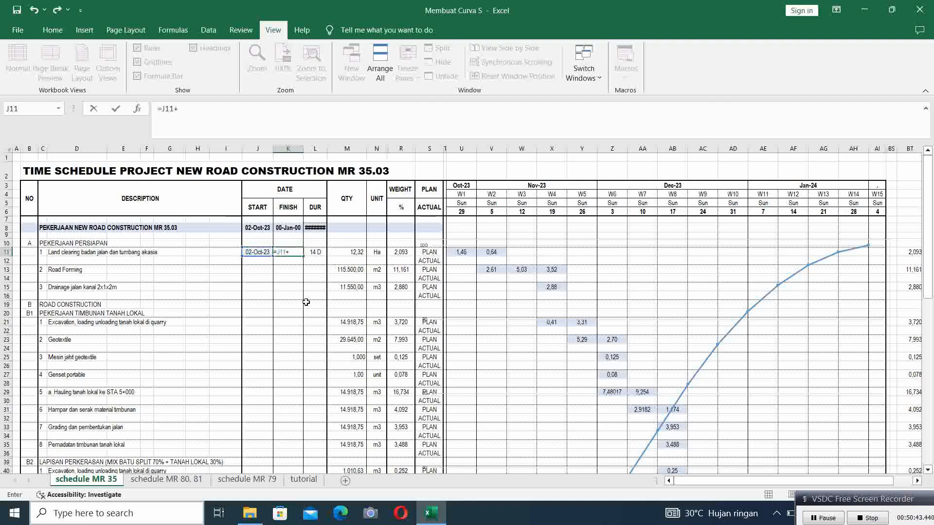
pyautogui.press('Escape')
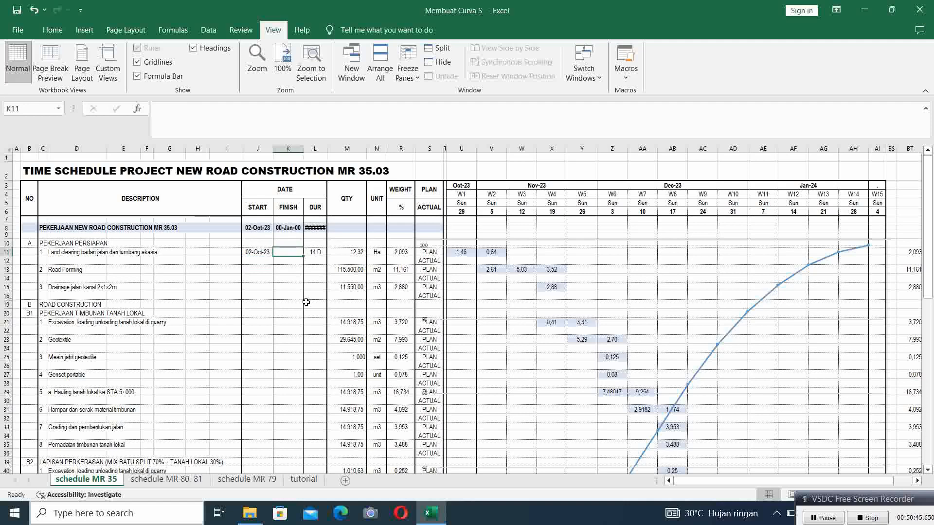
# - Calculate Land clearing's finish date in K11 with the formula =J11+L11-1
pyautogui.write('=')
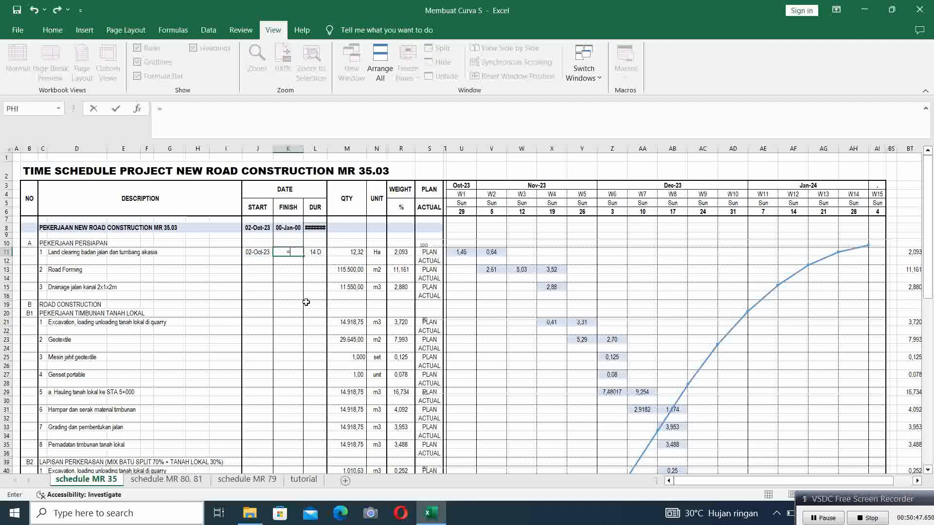
pyautogui.press('Left')
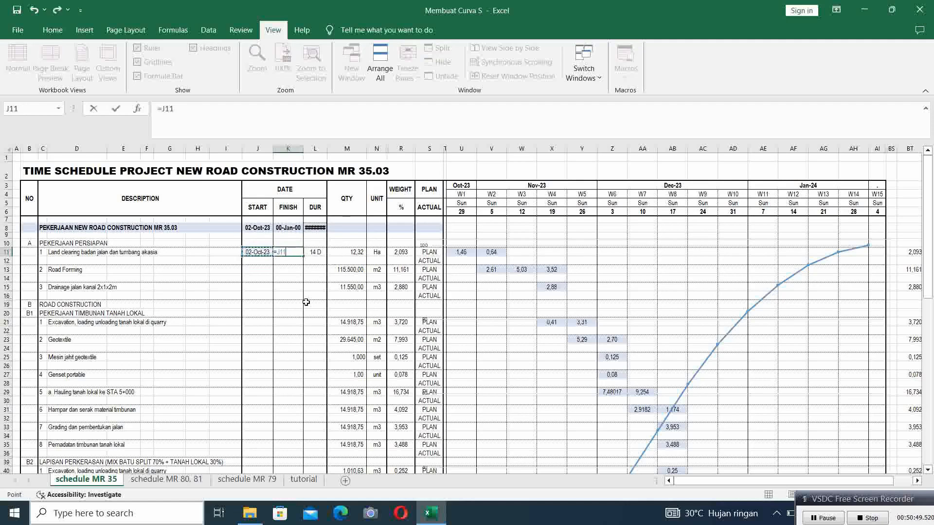
pyautogui.write('+')
pyautogui.press('Right')
pyautogui.press('Return')
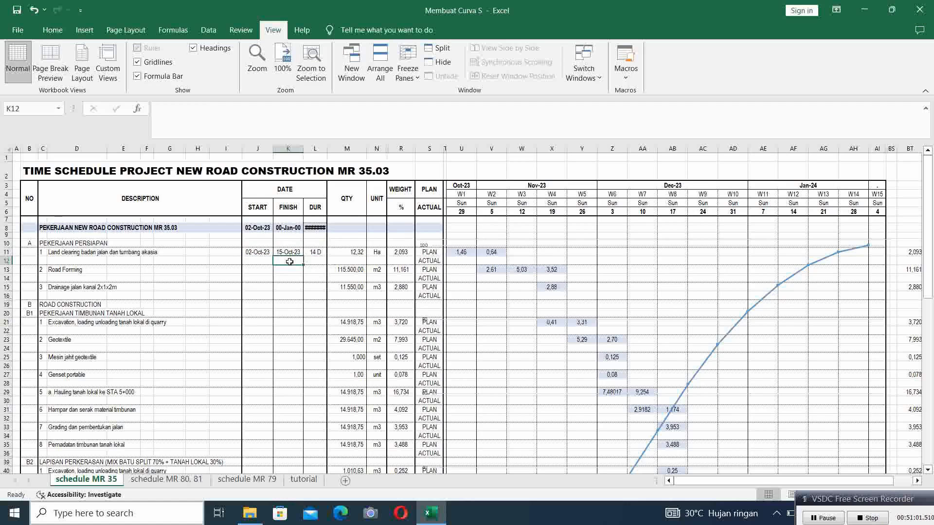
# - Change the Land clearing start date in J11 to 2/11 and check the finish date formula beside it
pyautogui.click(263, 253)
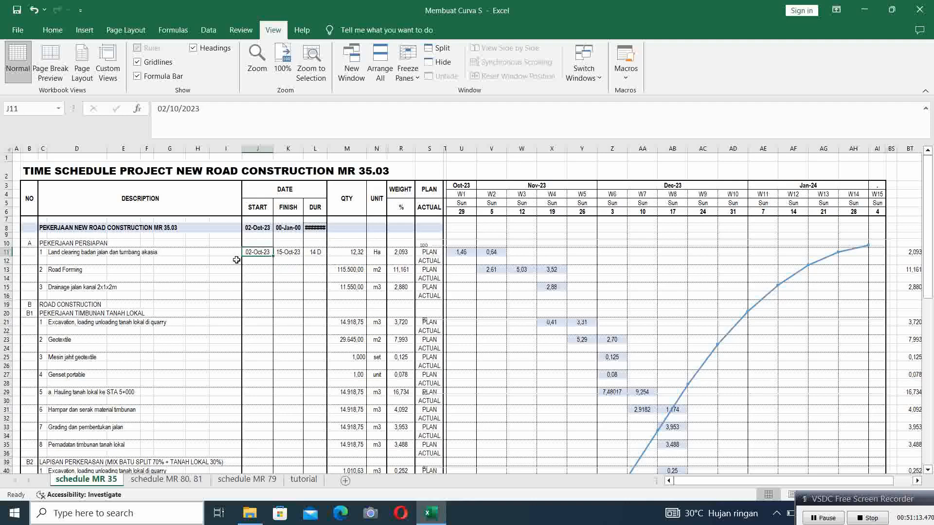
pyautogui.write('2/11')
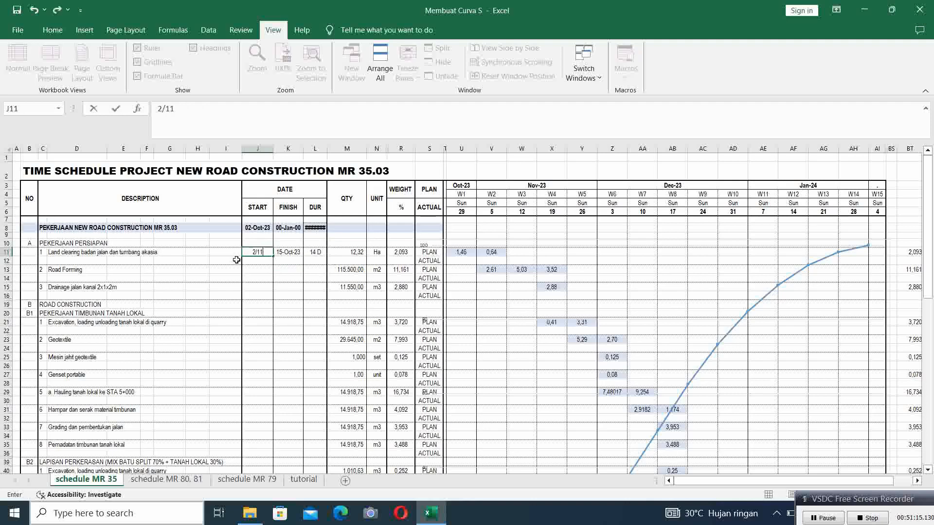
pyautogui.hotkey('ctrl', 'Return')
pyautogui.press('Right')
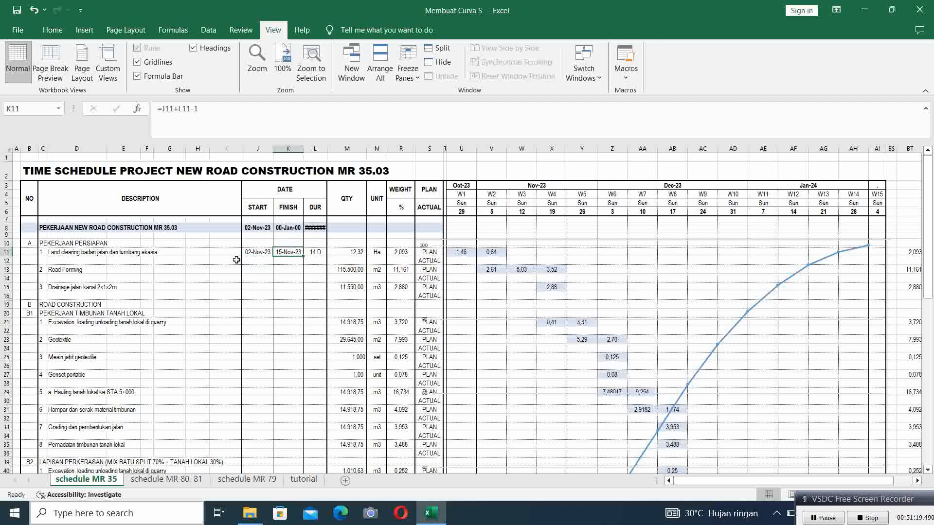
pyautogui.press('Left')
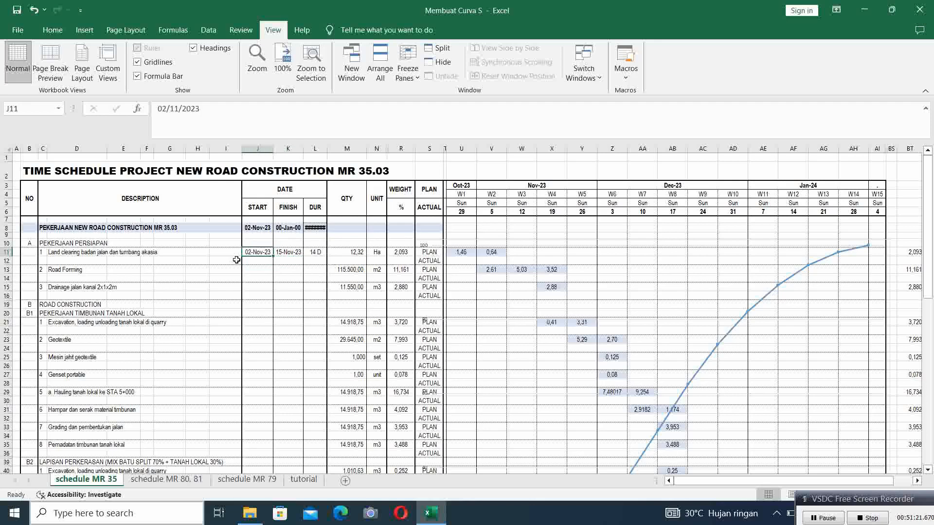
pyautogui.press('Right')
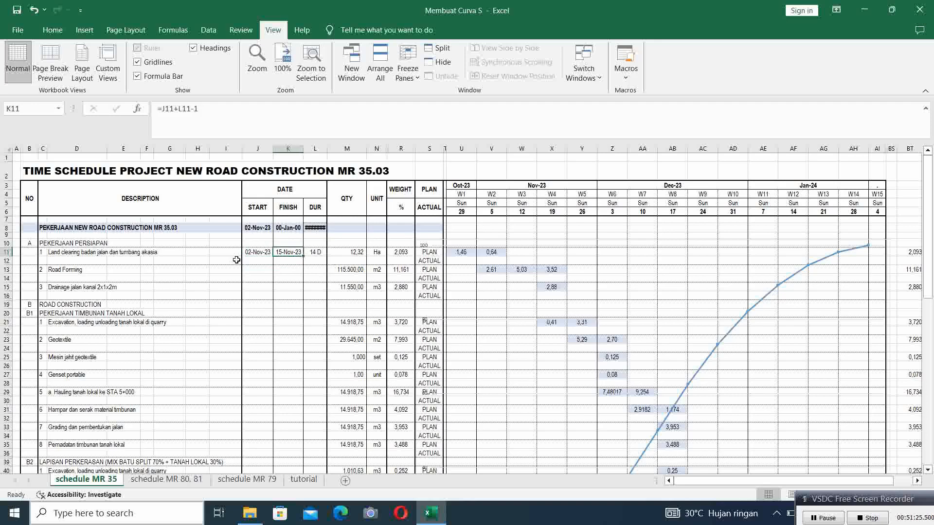
# - Try a duration of 11 days for the Land clearing item
pyautogui.press('Right')
pyautogui.write('11')
pyautogui.press('Return')
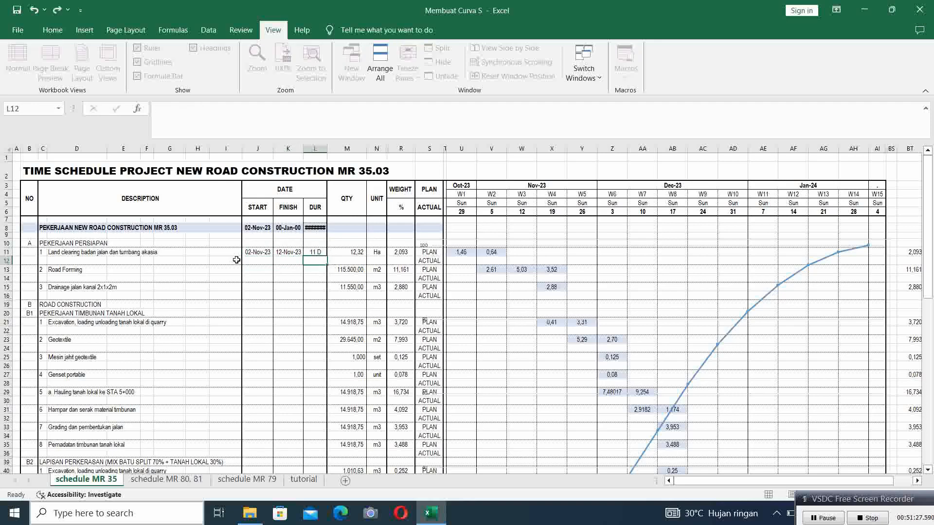
# - Set the Land clearing duration in L11 to 10 days
pyautogui.press('Up')
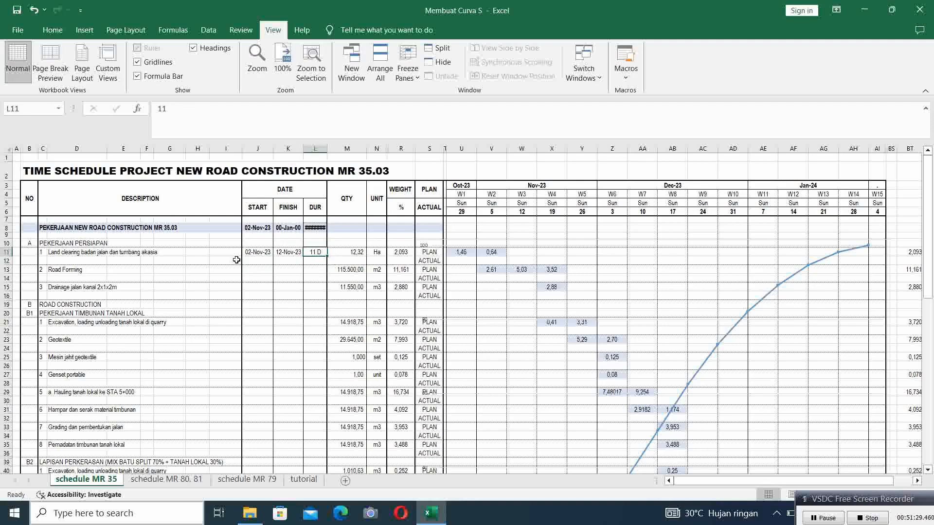
pyautogui.write('10')
pyautogui.press('Return')
pyautogui.press('Up')
pyautogui.click(317, 320)
# - Copy Land clearing's start, finish and duration cells (J11:L11) to the Road Forming and Drainage rows, 13 and 15
pyautogui.moveTo(255, 252); pyautogui.dragTo(314, 253)
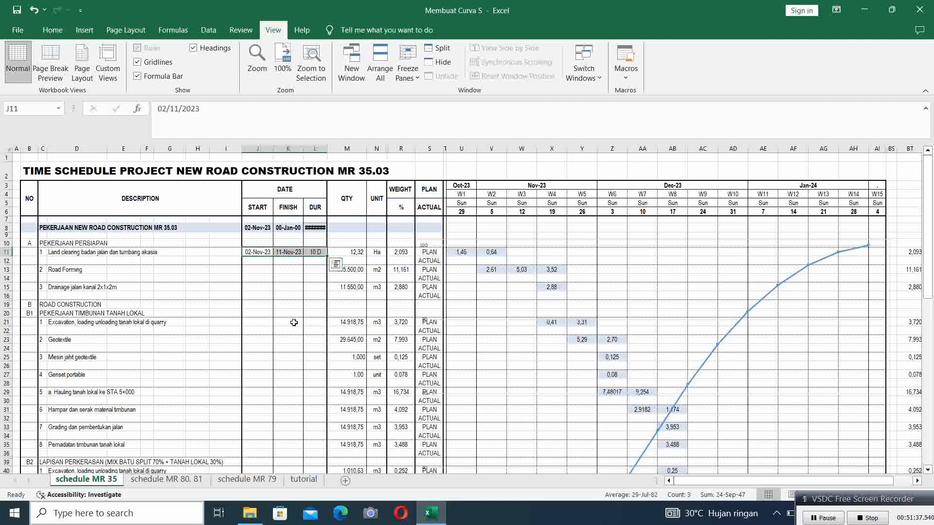
pyautogui.hotkey('ctrl', 'c')
pyautogui.press('Down')
pyautogui.press('Down')
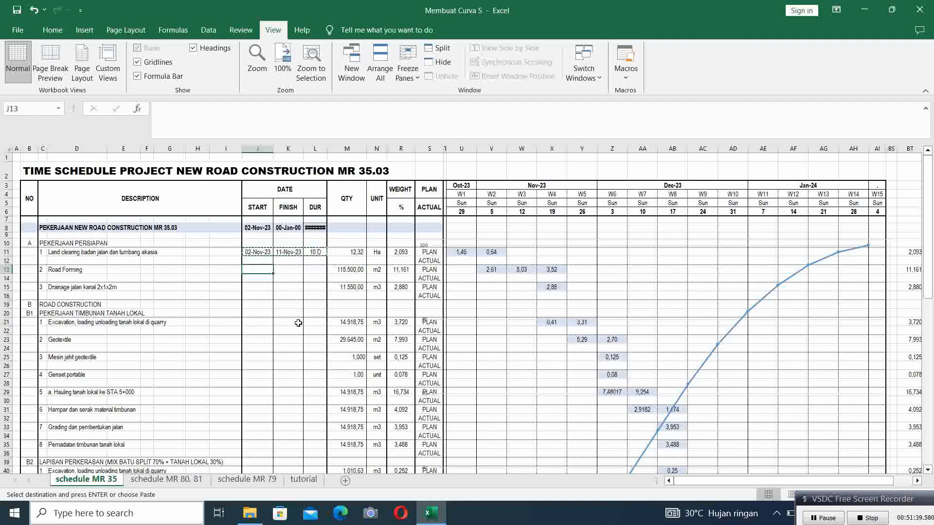
pyautogui.hotkey('ctrl', 'v')
pyautogui.hotkey('ctrl', 'v')
# - Paste the copied start, finish and duration cells into all eight work items of section B1, rows 21 to 35
pyautogui.press('Down')
pyautogui.press('Down')
pyautogui.press('Down')
pyautogui.press('Down')
pyautogui.press('Down')
pyautogui.press('Down')
pyautogui.press('Up')
pyautogui.press('Up')
pyautogui.hotkey('ctrl', 'v')
pyautogui.press('Down')
pyautogui.press('Down')
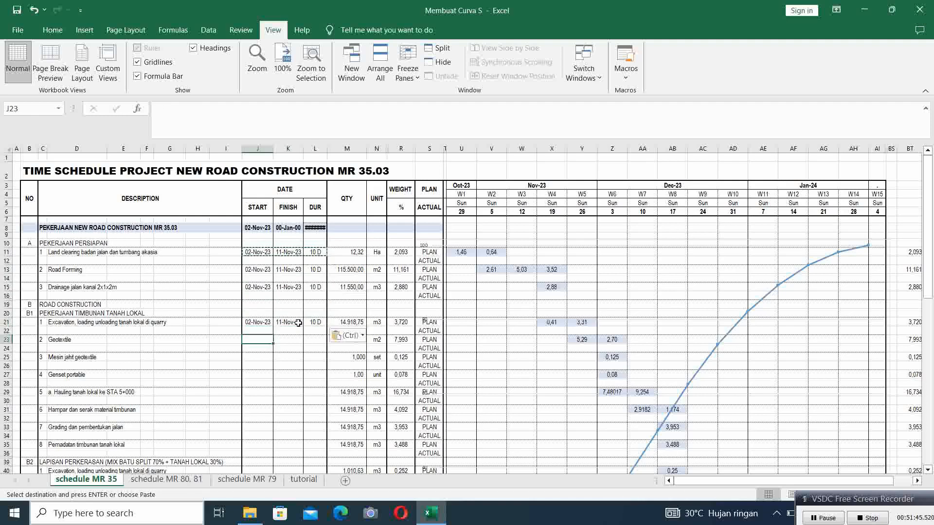
pyautogui.hotkey('ctrl', 'v')
pyautogui.press('Down')
pyautogui.press('Down')
pyautogui.hotkey('ctrl', 'v')
pyautogui.press('Down')
pyautogui.press('Down')
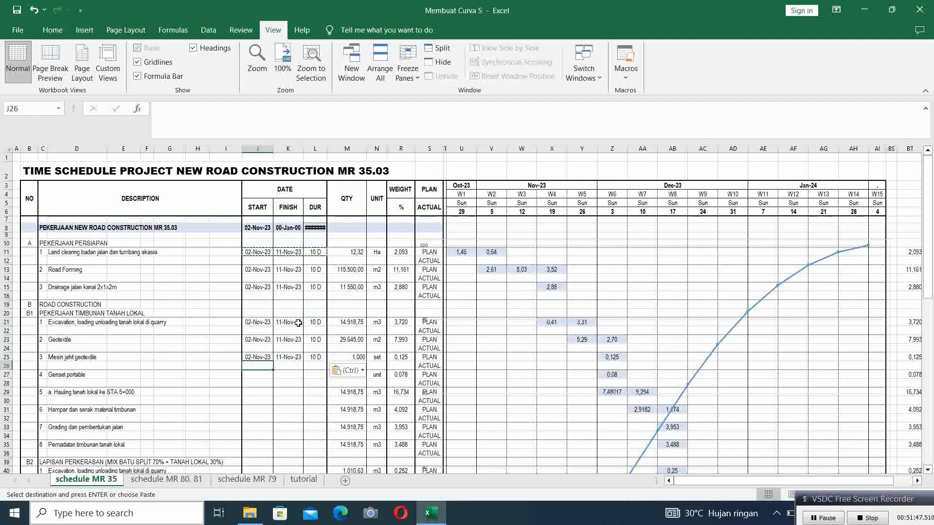
pyautogui.hotkey('ctrl', 'v')
pyautogui.press('Down')
pyautogui.press('Down')
pyautogui.hotkey('ctrl', 'v')
pyautogui.press('Down')
pyautogui.press('Down')
pyautogui.hotkey('ctrl', 'v')
pyautogui.press('Down')
pyautogui.press('Down')
pyautogui.hotkey('ctrl', 'v')
pyautogui.press('Down')
pyautogui.press('Down')
pyautogui.hotkey('ctrl', 'v')
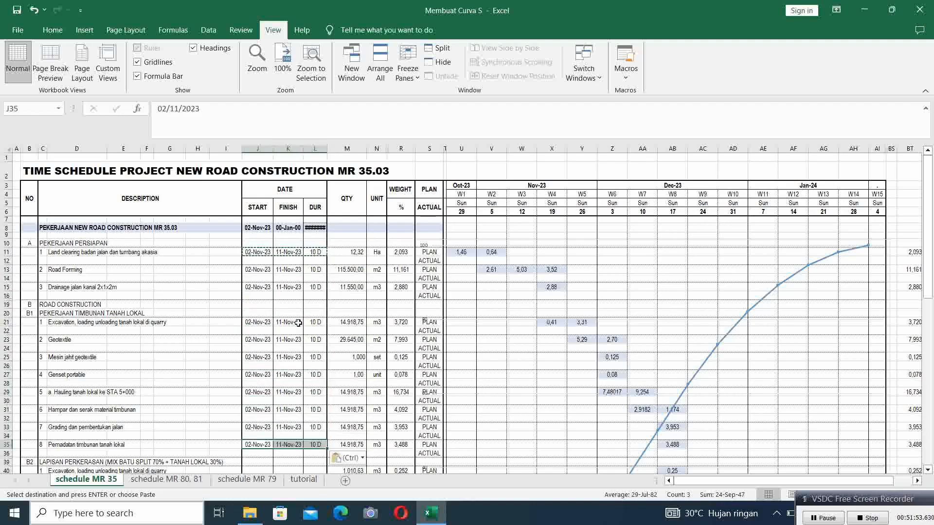
# - Paste the copied start, finish and duration cells into every work item of section B2, rows 40 to 54
pyautogui.scroll(-6, 298, 323)
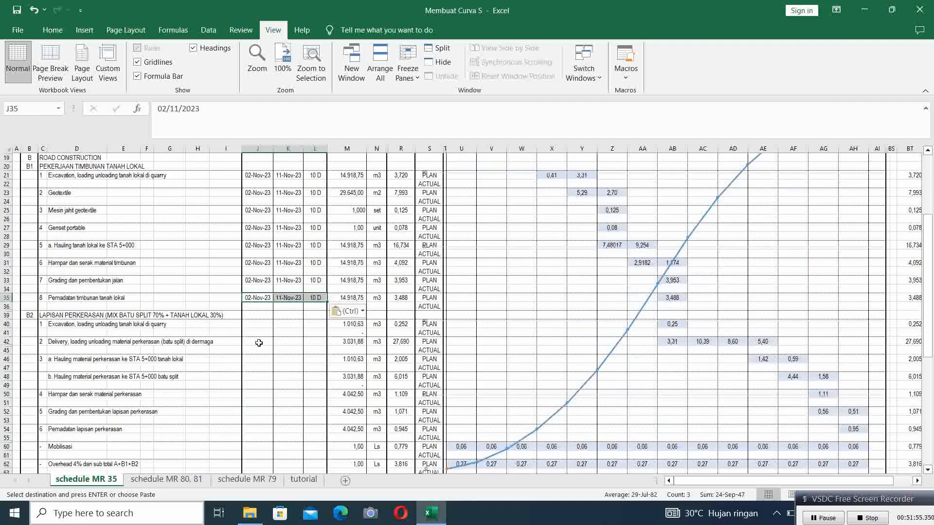
pyautogui.click(257, 324)
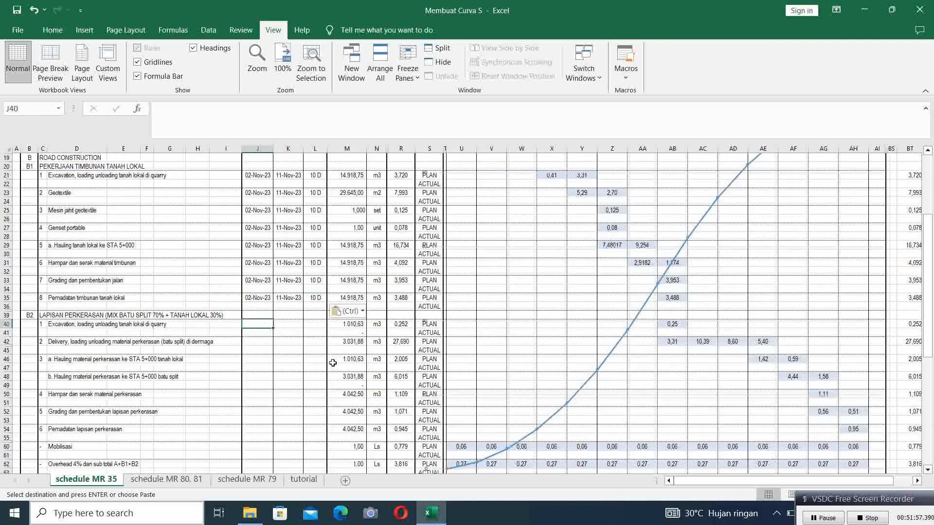
pyautogui.hotkey('ctrl', 'v')
pyautogui.press('Down')
pyautogui.press('Down')
pyautogui.hotkey('ctrl', 'v')
pyautogui.press('Down')
pyautogui.press('Down')
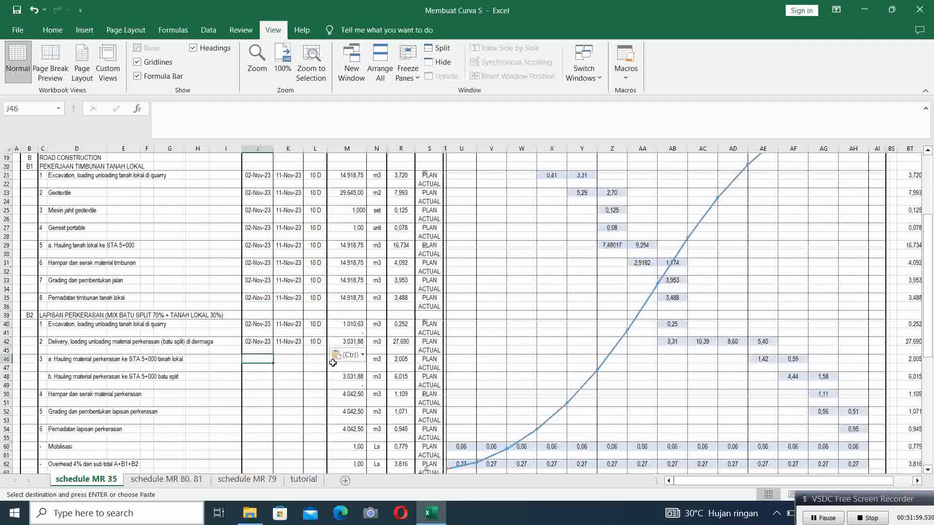
pyautogui.hotkey('ctrl', 'v')
pyautogui.press('Down')
pyautogui.press('Down')
pyautogui.hotkey('ctrl', 'v')
pyautogui.press('Down')
pyautogui.press('Down')
pyautogui.hotkey('ctrl', 'v')
pyautogui.press('Down')
pyautogui.press('Down')
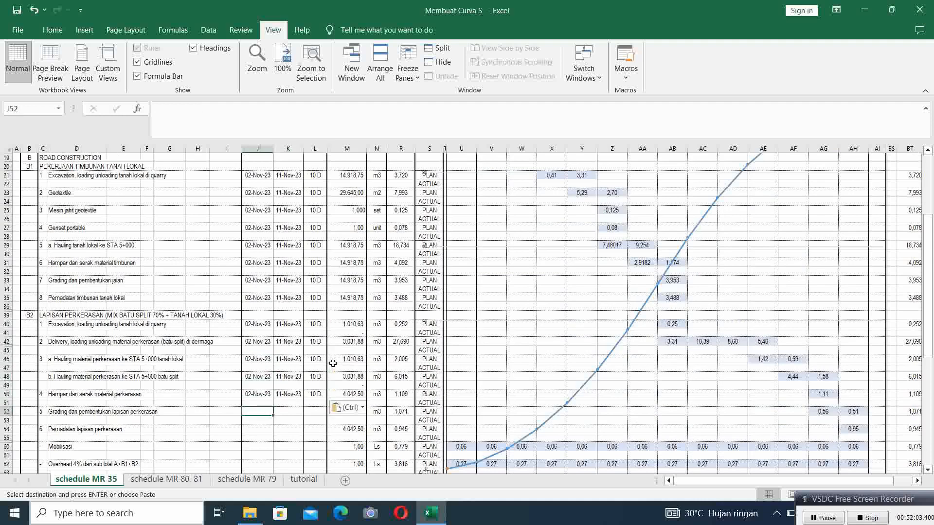
pyautogui.hotkey('ctrl', 'v')
pyautogui.press('Down')
pyautogui.press('Down')
pyautogui.hotkey('ctrl', 'v')
# - Paste the same date and duration cells into the Mobilisasi and Overhead rows, 60 and 62, and end the copying
pyautogui.press('Down')
pyautogui.press('Down')
pyautogui.hotkey('ctrl', 'v')
pyautogui.press('Down')
pyautogui.press('Down')
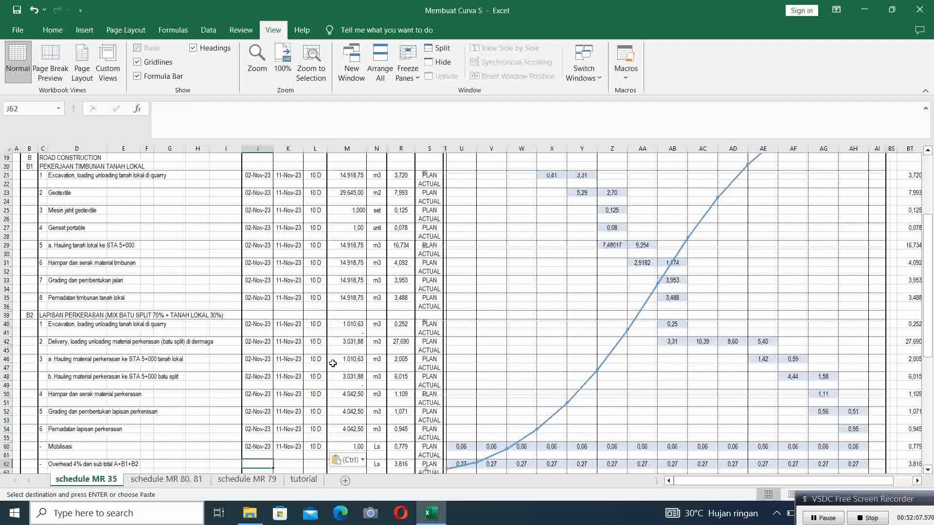
pyautogui.hotkey('ctrl', 'v')
pyautogui.scroll(-5, 314, 360)
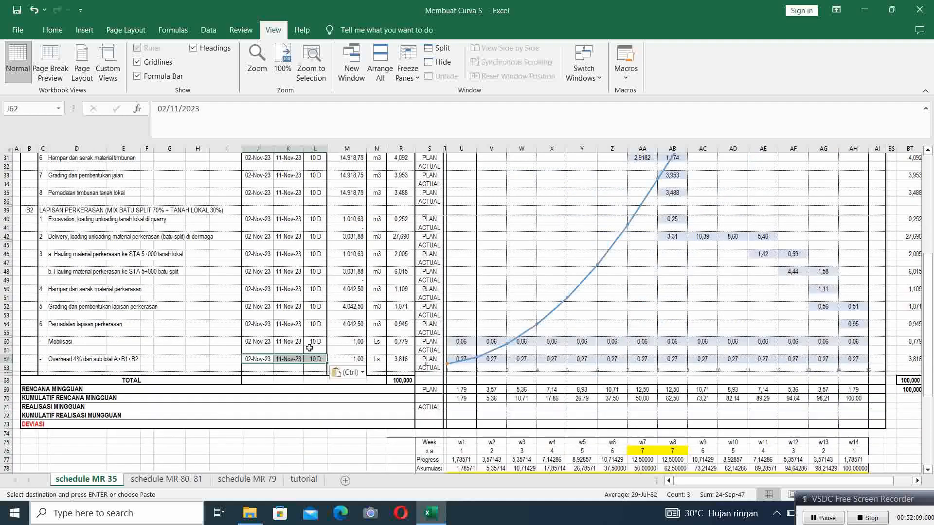
pyautogui.scroll(9, 315, 324)
pyautogui.scroll(2, 315, 323)
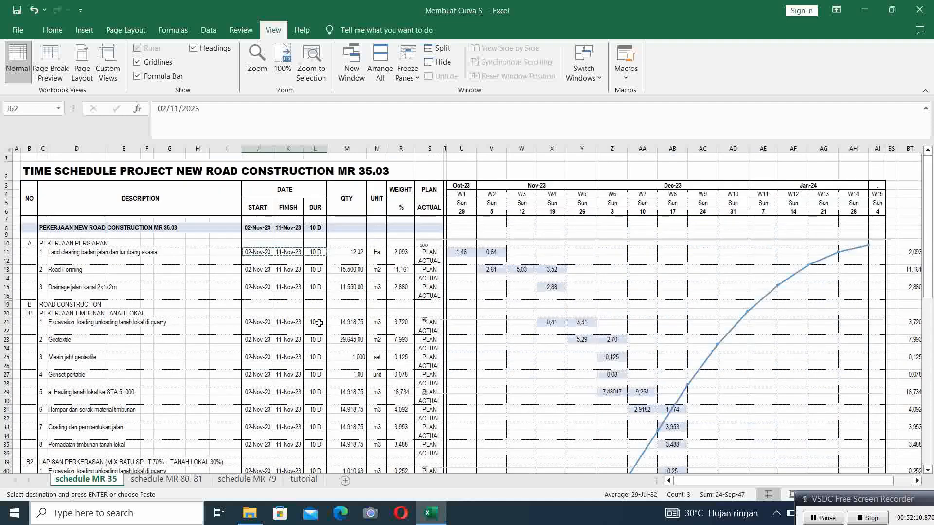
pyautogui.click(288, 305)
pyautogui.press('Escape')
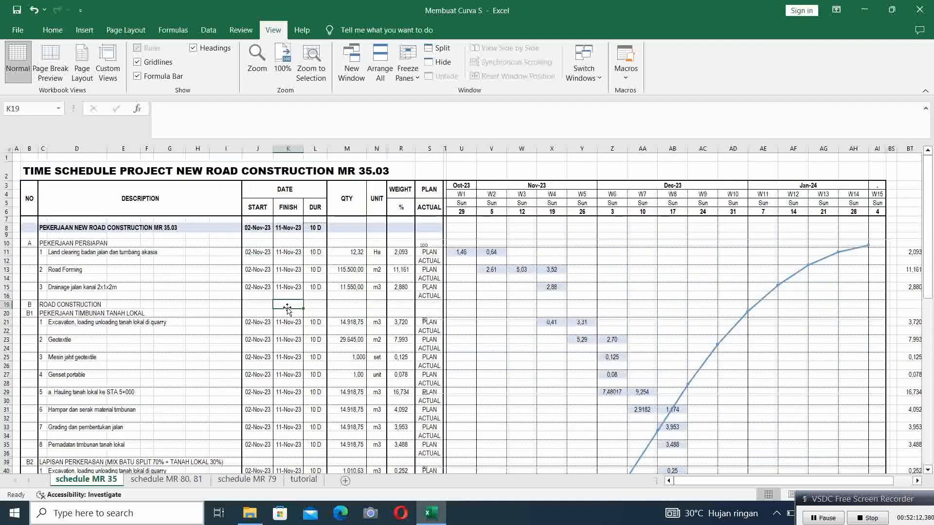
# - Set the Road Forming duration in L13 to 21 days
pyautogui.click(313, 271)
pyautogui.write('21')
pyautogui.press('Return')
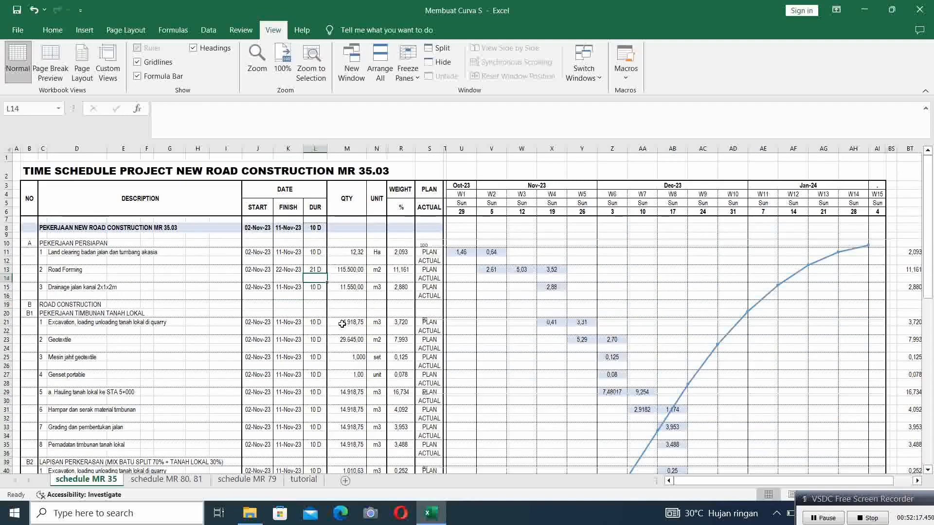
# - Set the durations of Drainage jalan kanal (L15) to 7 days, and of B1 Excavation (L21) and Geotextile (L23) to 14 days each
pyautogui.press('Down')
pyautogui.write('7')
pyautogui.press('Return')
pyautogui.press('Down')
pyautogui.press('Down')
pyautogui.write('14')
pyautogui.press('Return')
pyautogui.press('Down')
pyautogui.write('14')
pyautogui.press('Return')
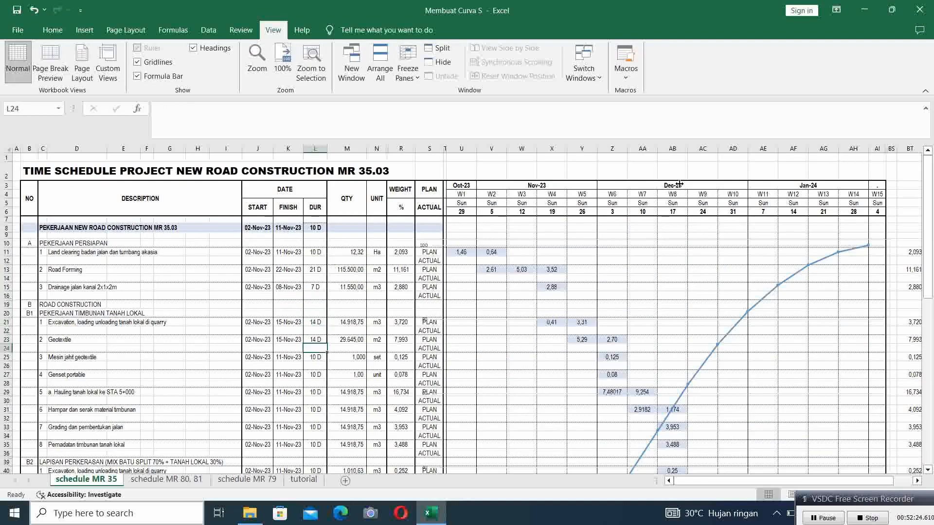
# - Set the durations of Mesin jahit geotextile (L25) and Genset portable (L27) to 7 days each
pyautogui.click(917, 482)
pyautogui.click(916, 481)
pyautogui.click(916, 482)
pyautogui.moveTo(802, 485); pyautogui.dragTo(725, 490)
pyautogui.scroll(-1, 536, 384)
pyautogui.scroll(-3, 536, 384)
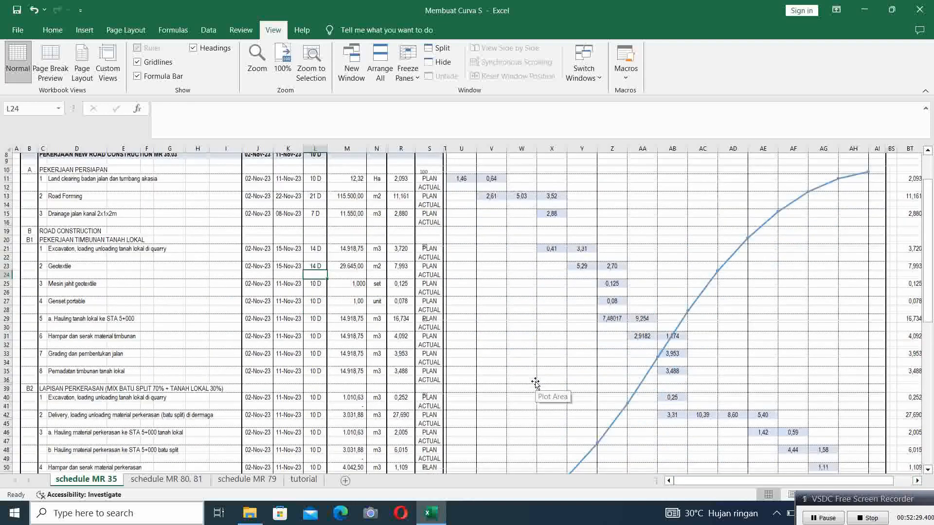
pyautogui.click(315, 270)
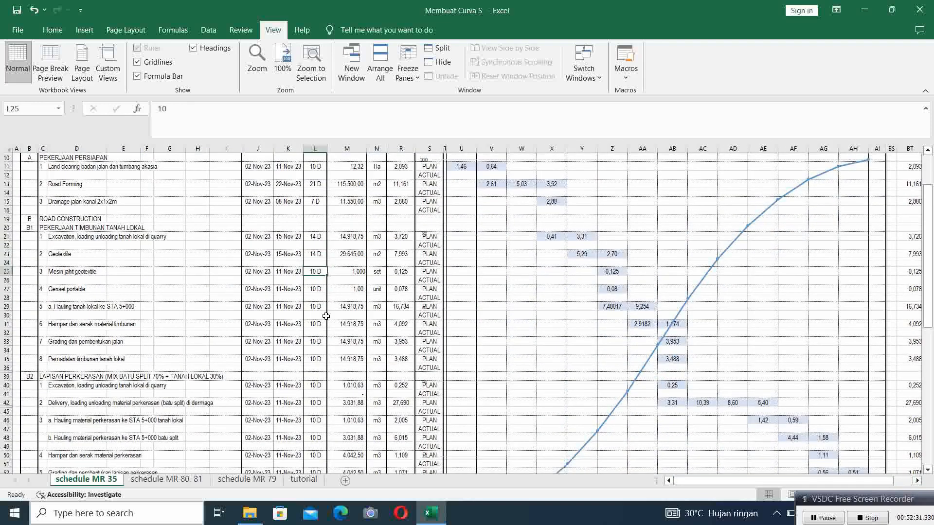
pyautogui.write('7')
pyautogui.press('Return')
pyautogui.write('7')
pyautogui.press('Return')
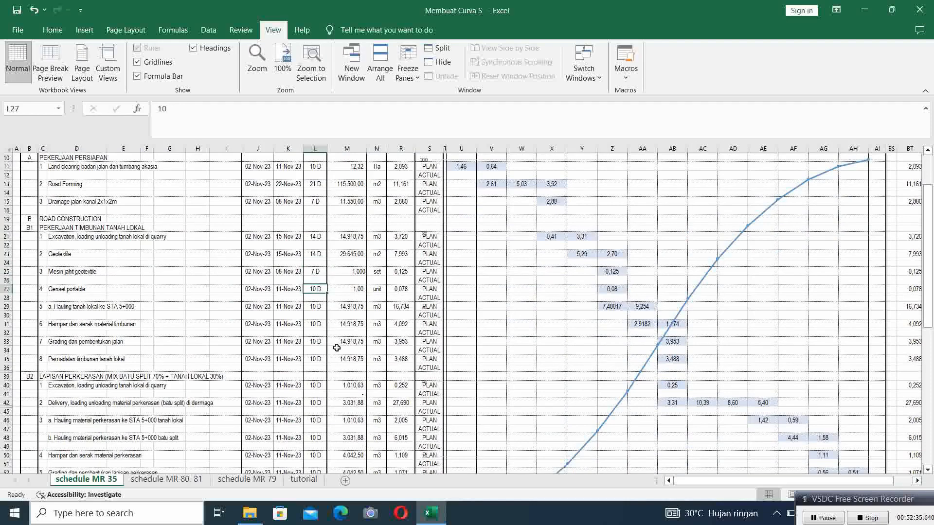
# - Set the durations of Hauling tanah lokal (L29) and Hampar dan serak material timbunan (L31) to 14 days each
pyautogui.press('Down')
pyautogui.write('14')
pyautogui.press('Return')
pyautogui.press('Down')
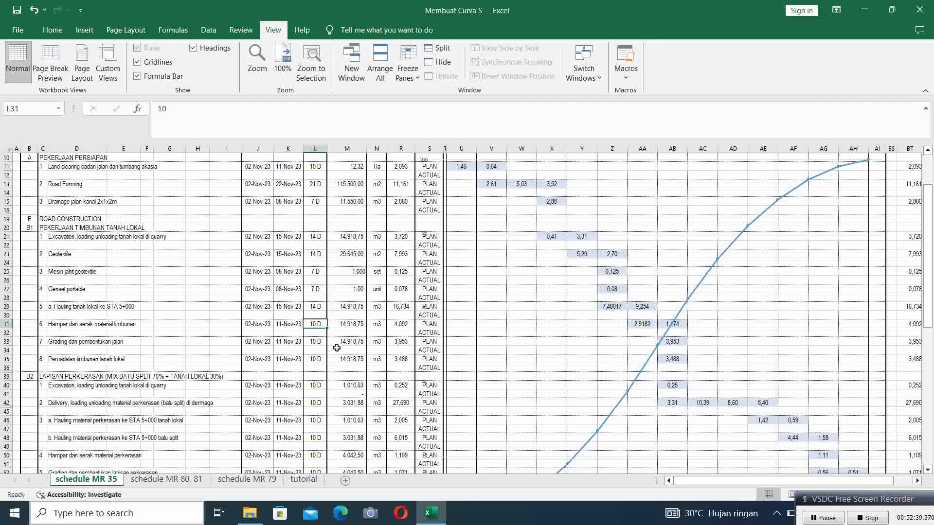
pyautogui.write('14')
pyautogui.press('Return')
# - Set the durations of Grading dan pembentukan jalan (L33) and Pemadatan timbunan tanah lokal (L35) to 7 days each
pyautogui.press('Down')
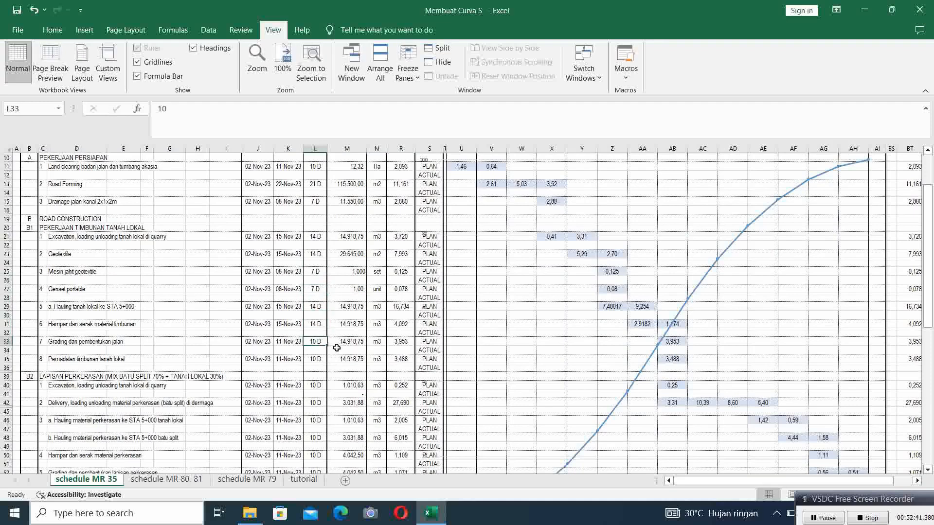
pyautogui.write('7')
pyautogui.press('Return')
pyautogui.press('Down')
pyautogui.write('7')
pyautogui.press('Return')
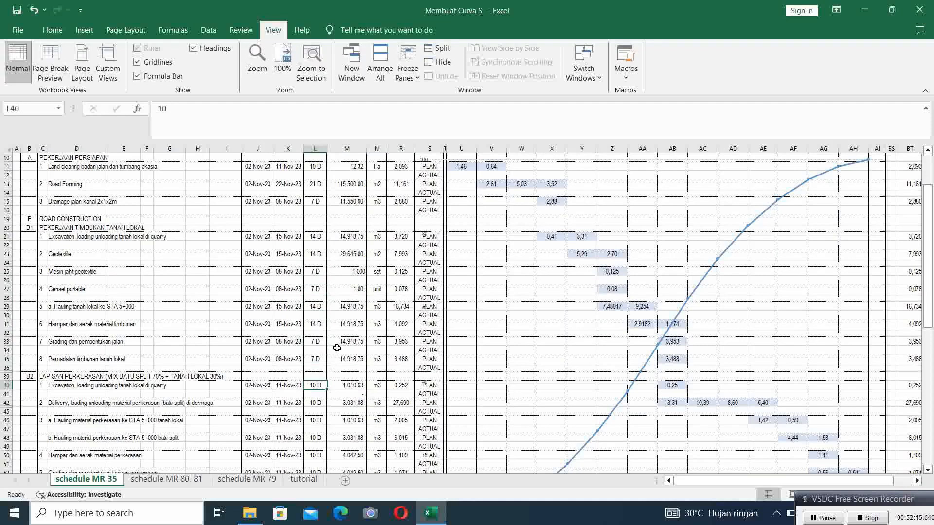
# - In section B2, set the Excavation duration (L40) to 7 days and the batu split Delivery duration (L42) to 28 days
pyautogui.press('Down')
pyautogui.press('Down')
pyautogui.write('7')
pyautogui.press('Return')
pyautogui.press('Down')
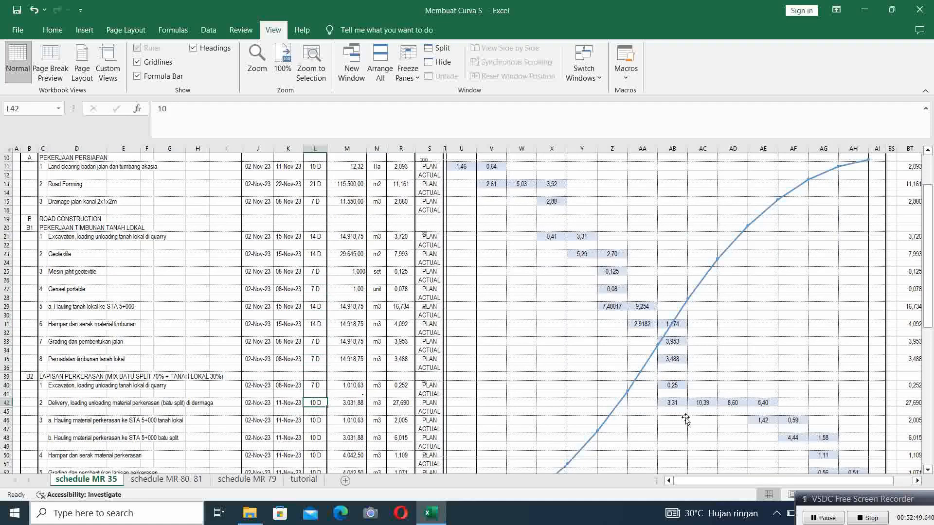
pyautogui.write('28')
pyautogui.press('Return')
# - Set the durations of both Hauling material perkerasan items, L46 and L48, to 14 days each
pyautogui.press('Down')
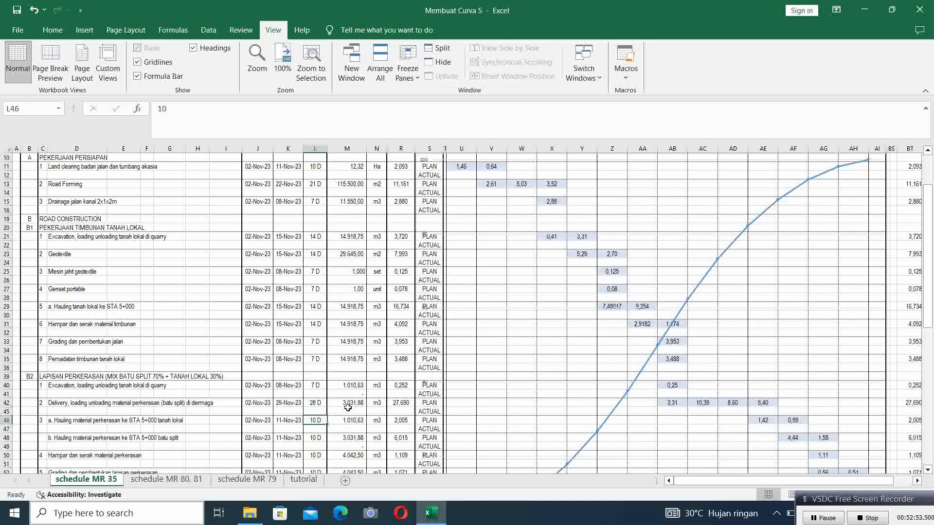
pyautogui.write('14')
pyautogui.press('Return')
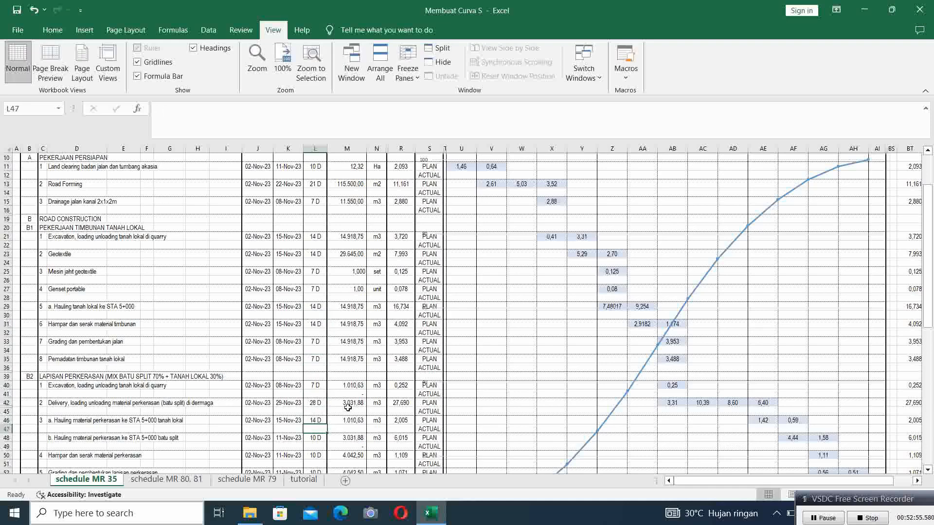
pyautogui.press('Down')
pyautogui.write('14')
pyautogui.press('Return')
# - Set the B2 durations of Hampar dan serak (L50) to 7, Grading (L52) to 14 and Pemadatan (L54) to 7 days
pyautogui.write('7')
pyautogui.press('Return')
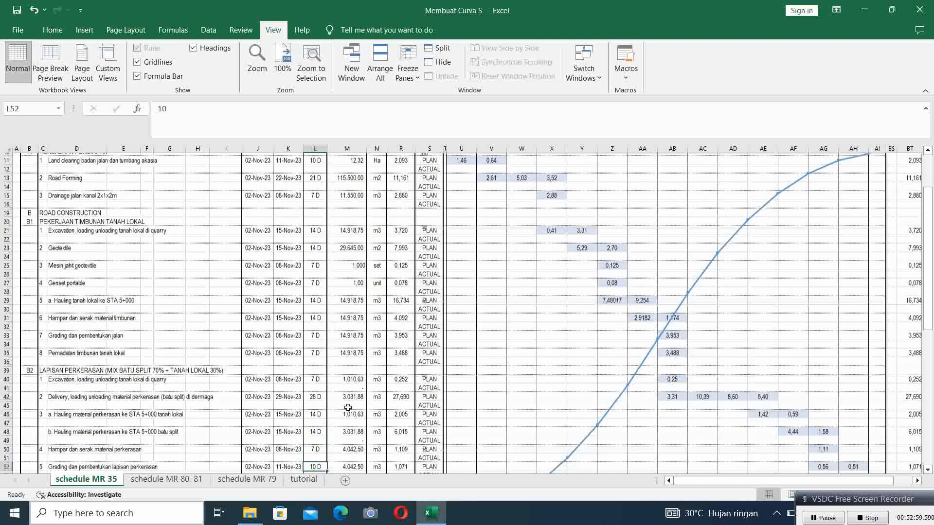
pyautogui.write('14')
pyautogui.press('Return')
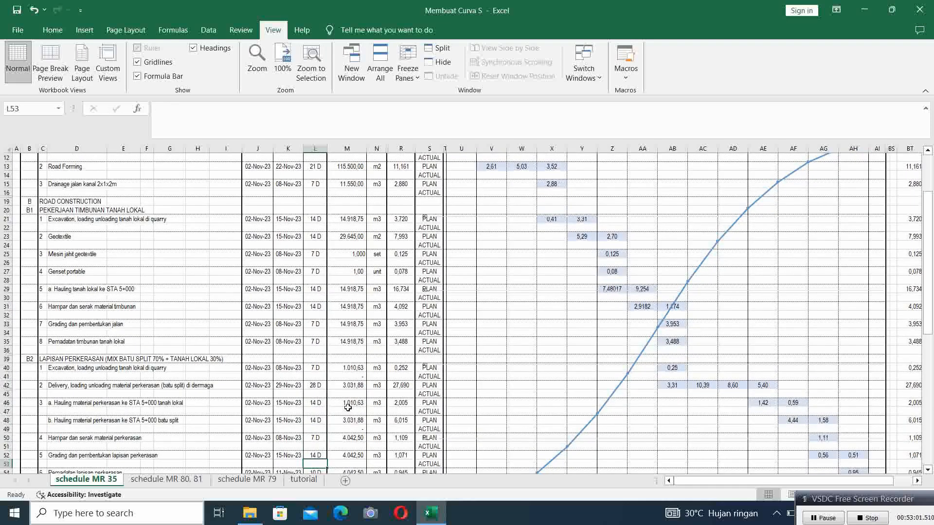
pyautogui.press('Down')
pyautogui.write('7')
pyautogui.press('Return')
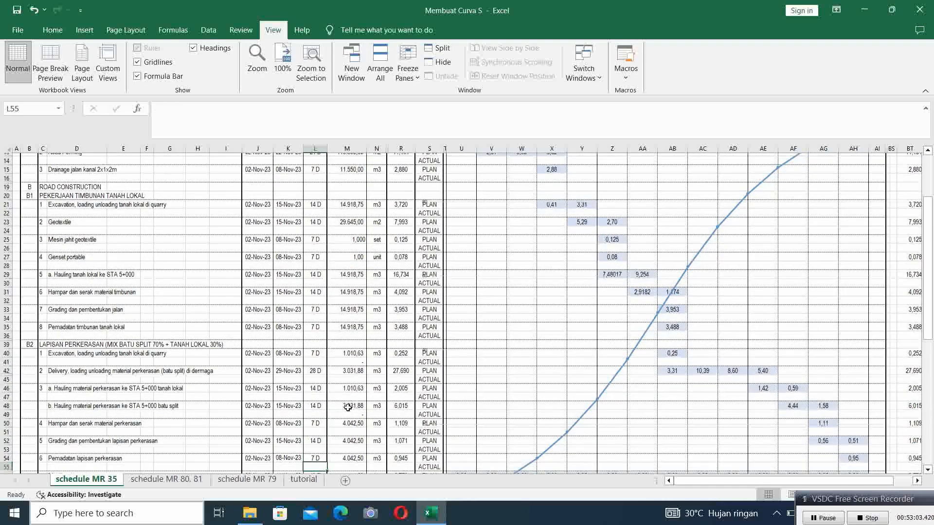
# - Set the Mobilisasi (L60) and Overhead (L62) durations to 91 days each
pyautogui.press('Down')
pyautogui.press('Down')
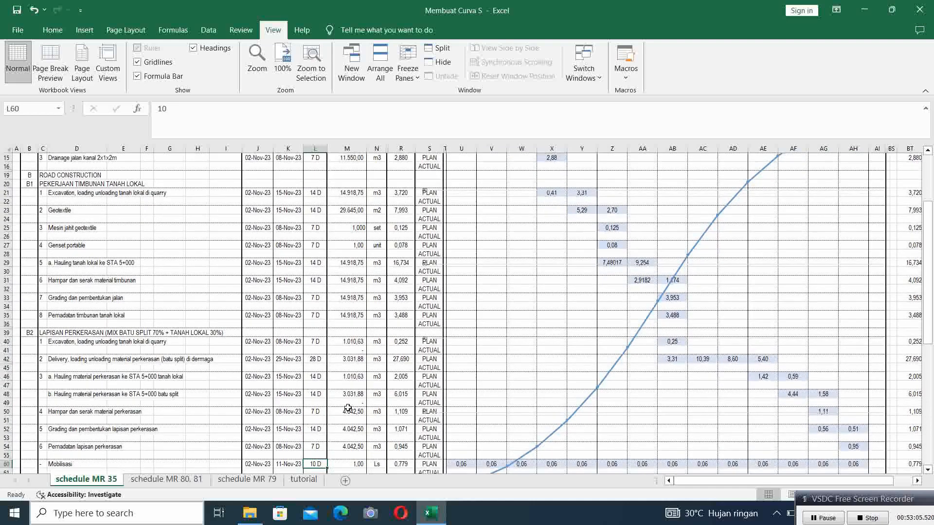
pyautogui.press('Down')
pyautogui.press('Down')
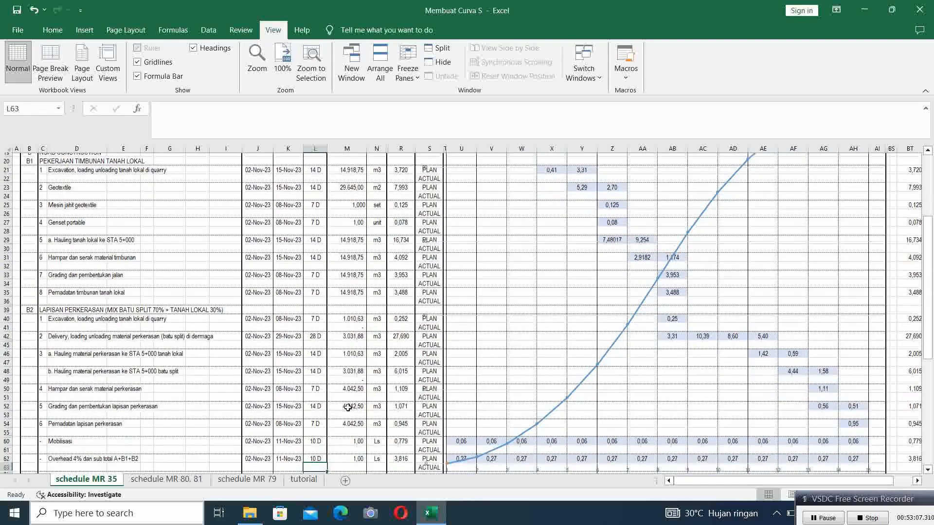
pyautogui.press('Up')
pyautogui.press('Up')
pyautogui.press('Up')
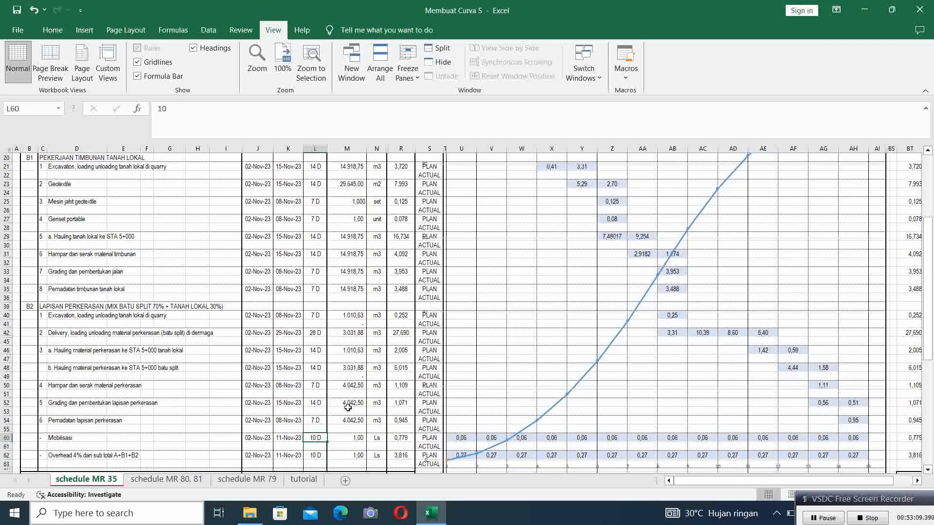
pyautogui.write('91')
pyautogui.press('Return')
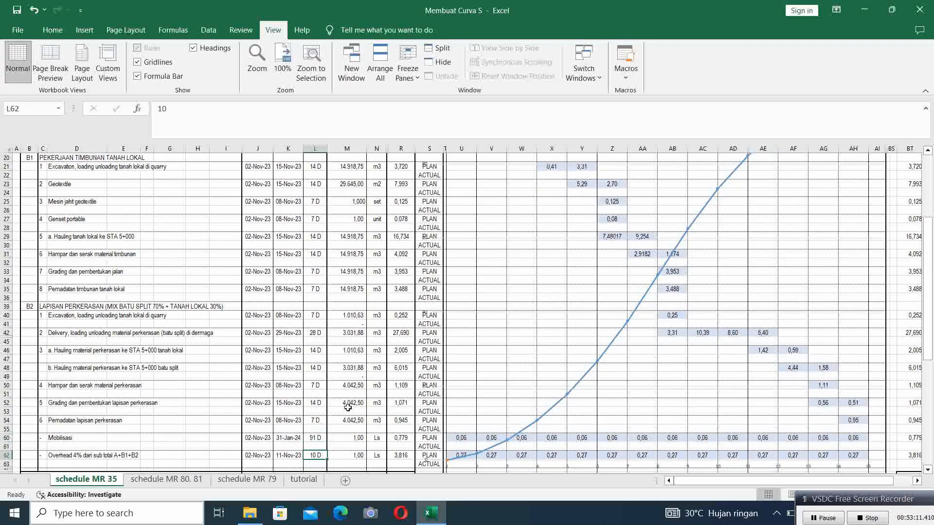
pyautogui.write('91')
pyautogui.press('Return')
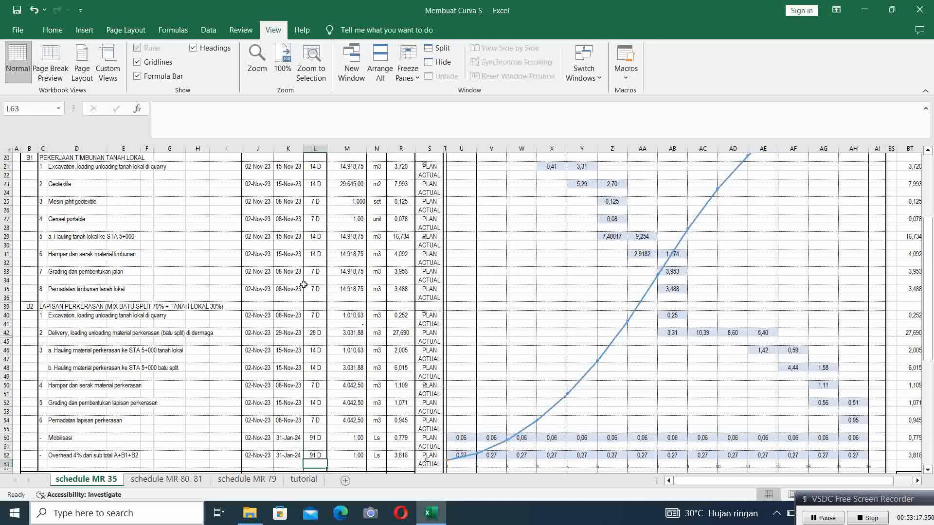
# - Set the start date of Road Forming (J13) to 5/11 and of Drainage jalan kanal (J15) to 19/11
pyautogui.scroll(6, 304, 285)
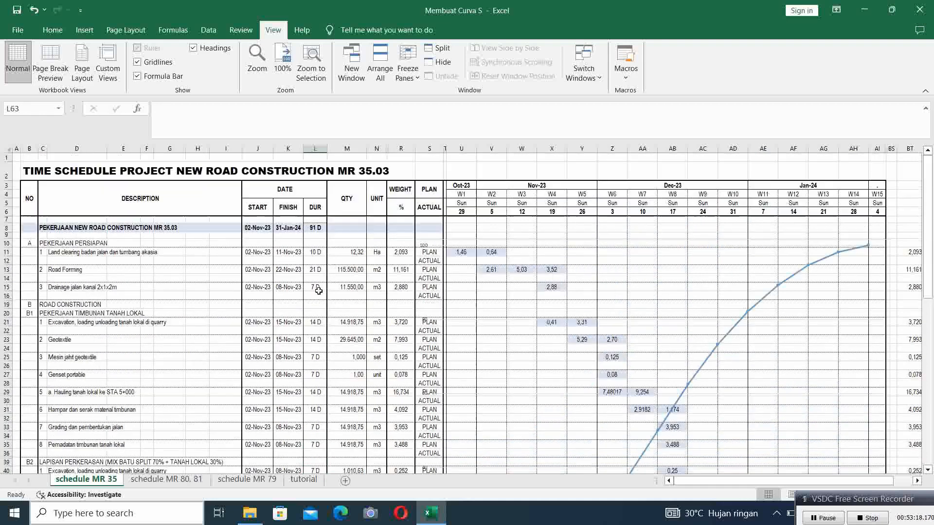
pyautogui.click(252, 271)
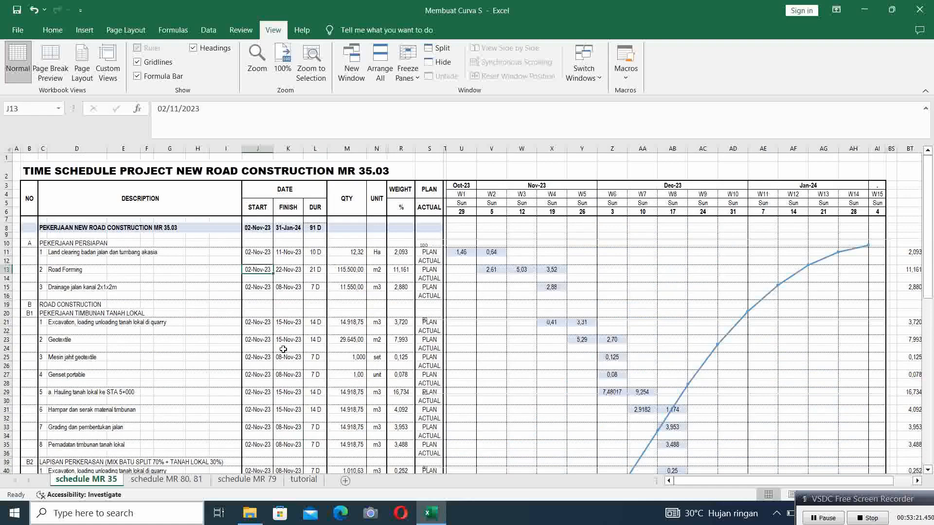
pyautogui.write('5/11')
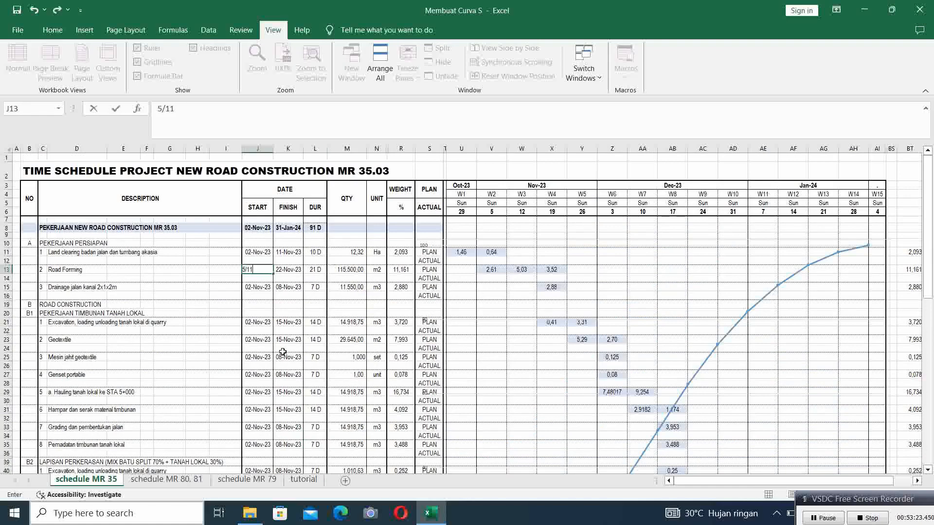
pyautogui.press('Return')
pyautogui.press('Down')
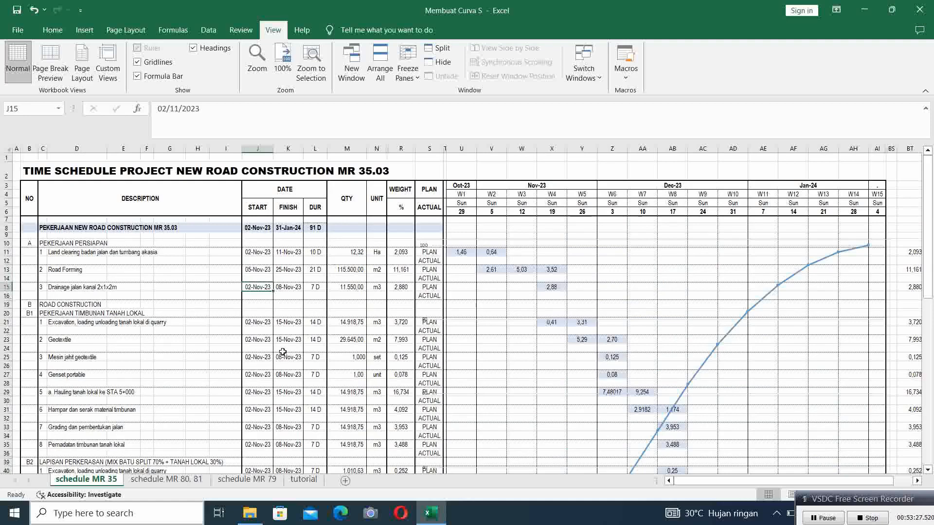
pyautogui.write('19/11')
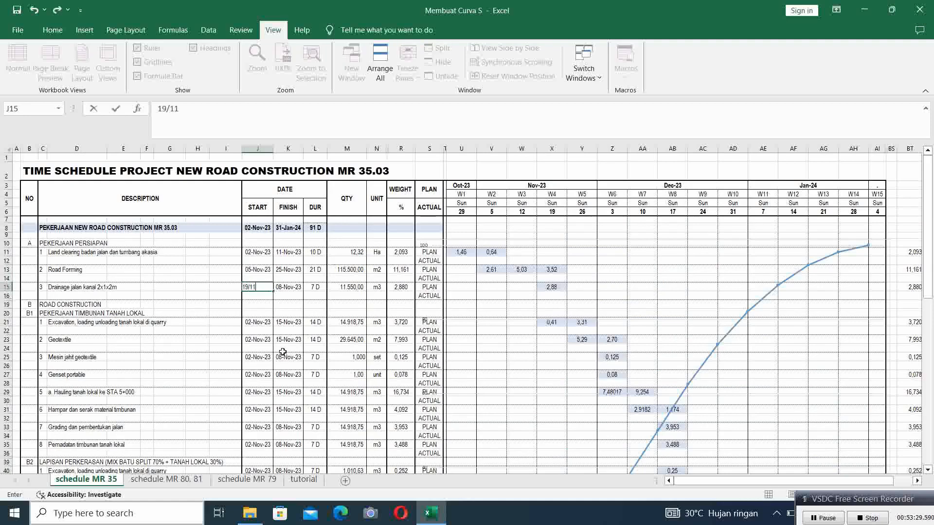
pyautogui.press('Return')
# - In section B1, set the start date of Excavation (J21) to 19/11 and of Geotextile (J23) to 26/11
pyautogui.press('Down')
pyautogui.press('Down')
pyautogui.press('Down')
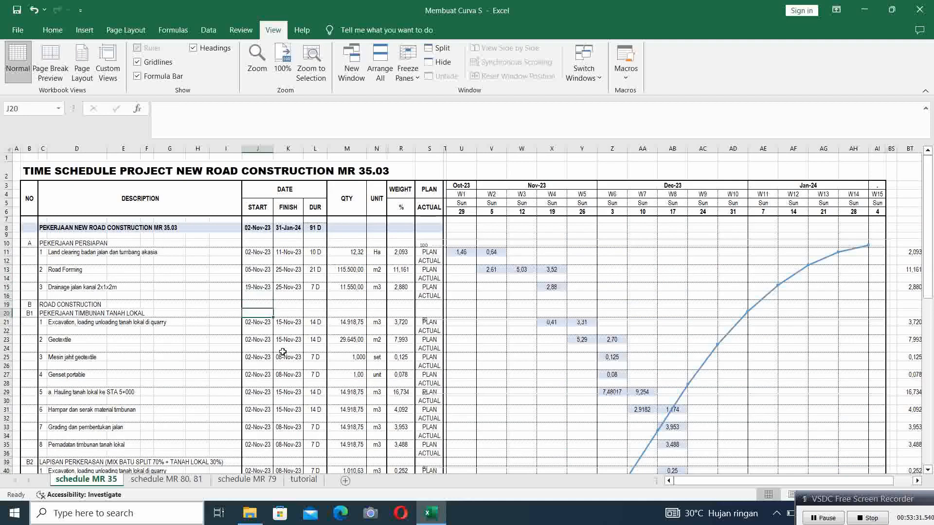
pyautogui.write('1')
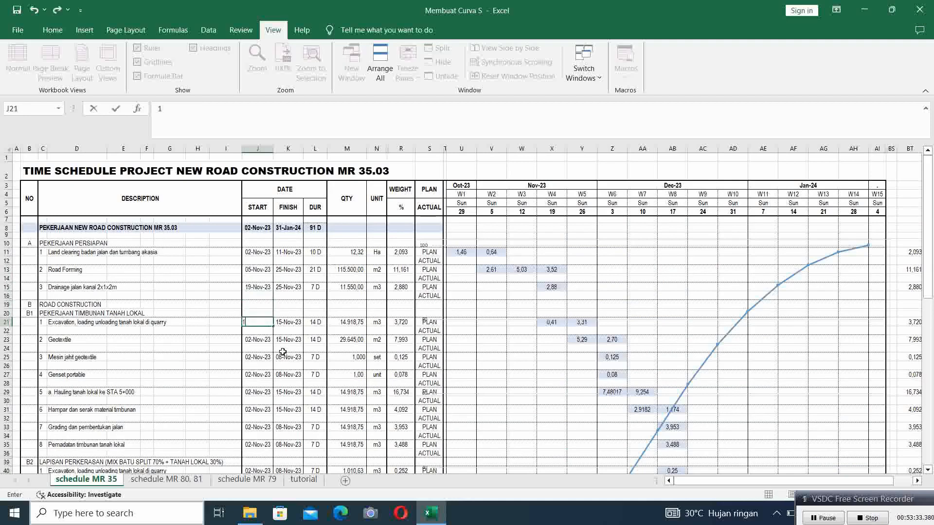
pyautogui.write('9/11')
pyautogui.press('Return')
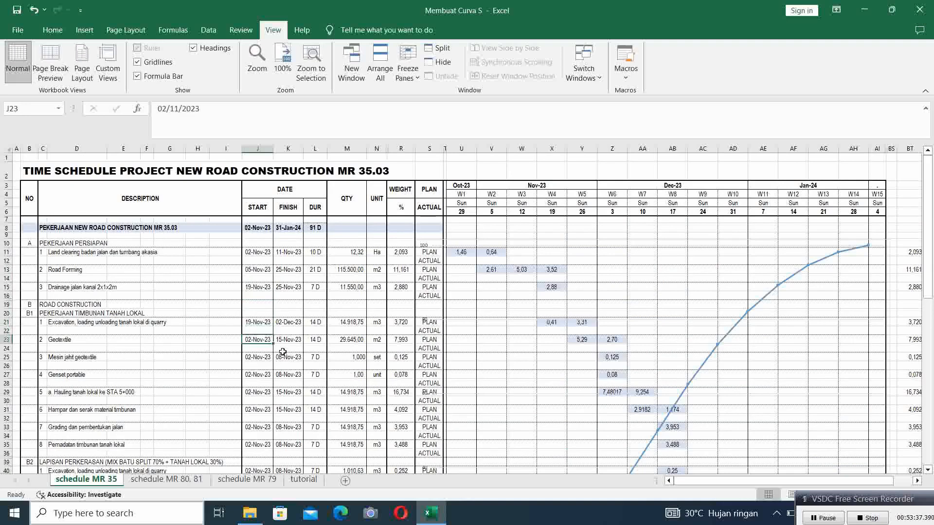
pyautogui.write('26')
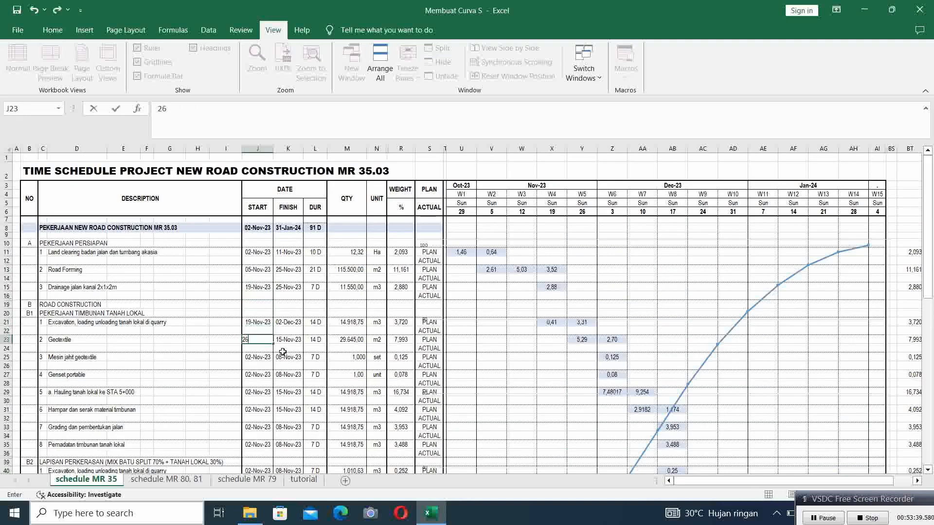
pyautogui.write('/11')
pyautogui.press('Return')
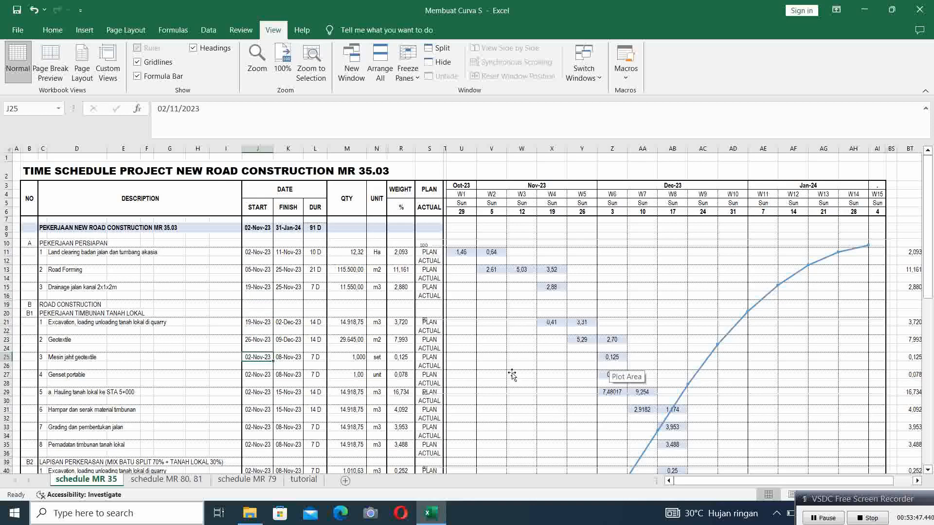
# - Set the start dates of Mesin jahit geotextile (J25) and Genset portable (J27) to 3/12
pyautogui.write('3/12')
pyautogui.press('Return')
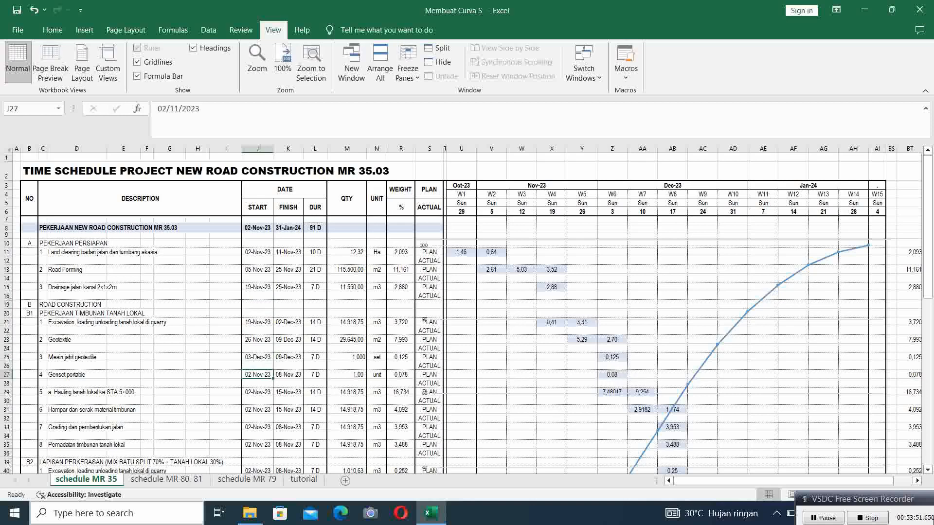
pyautogui.write('3/12')
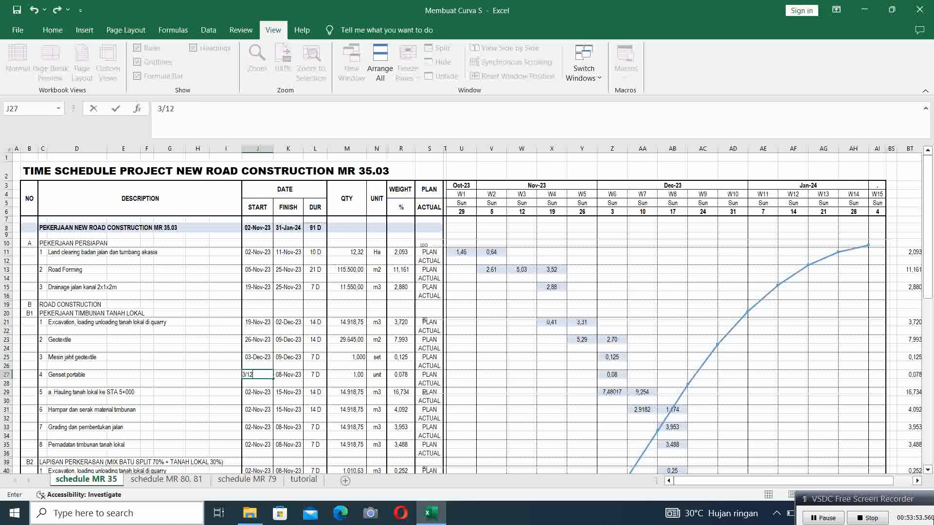
pyautogui.press('Return')
# - Set the start date of Hauling tanah lokal (J29) to 3/12 and of Hampar dan serak material timbunan (J31) to 10/12
pyautogui.press('Down')
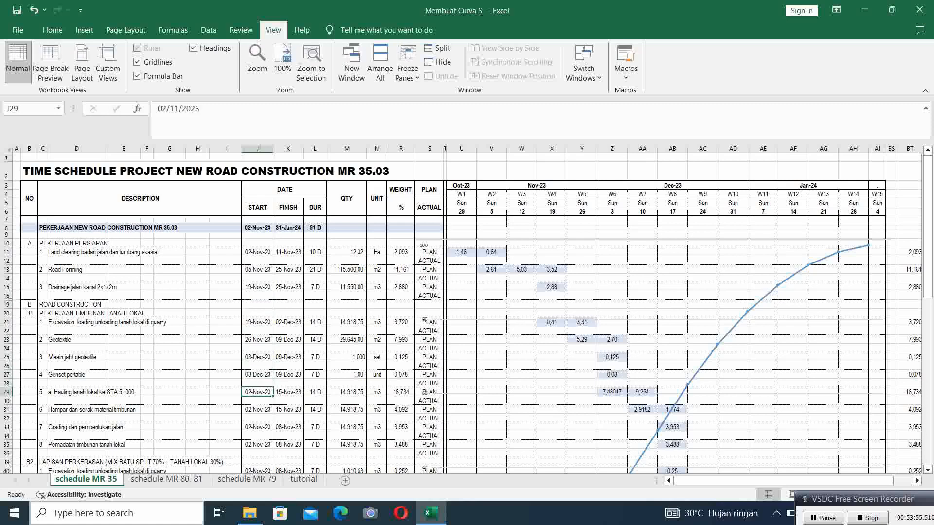
pyautogui.write('3/12')
pyautogui.press('Return')
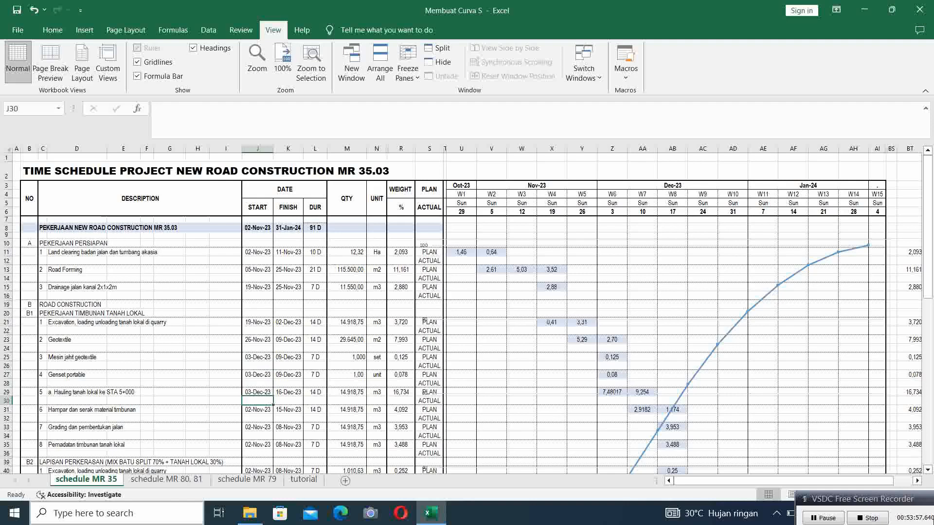
pyautogui.press('Down')
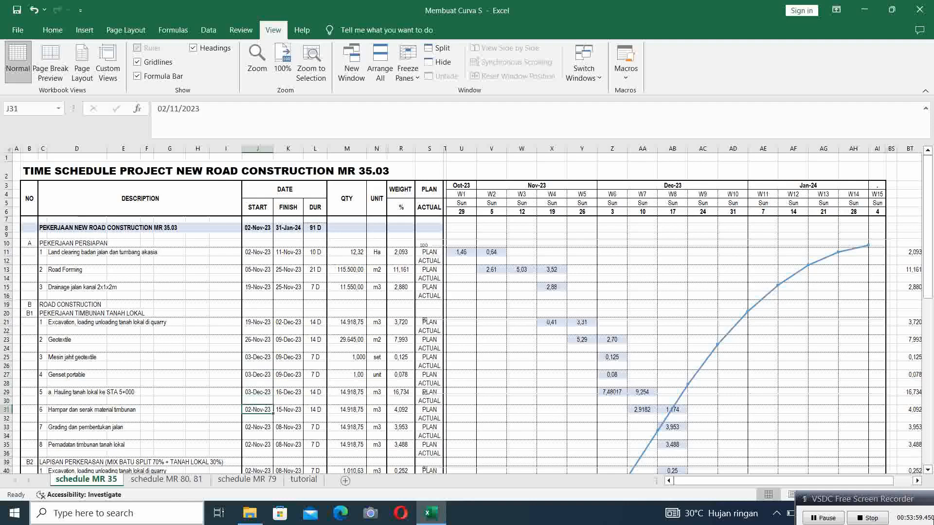
pyautogui.write('10/12')
pyautogui.press('Return')
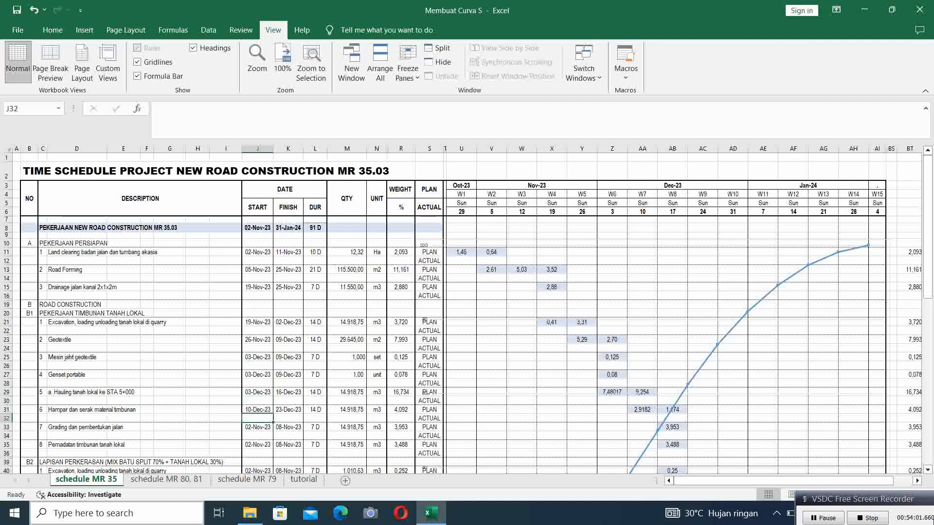
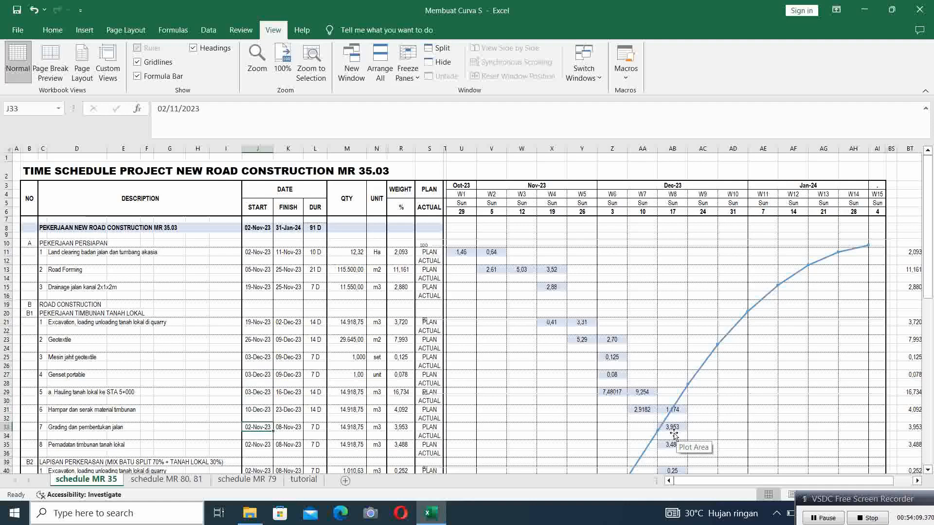
# - Set the start dates of Grading dan pembentukan jalan (J33) and Pemadatan timbunan tanah lokal (J35) to 17/12/2023
pyautogui.write('17/12/2023')
pyautogui.press('Return')
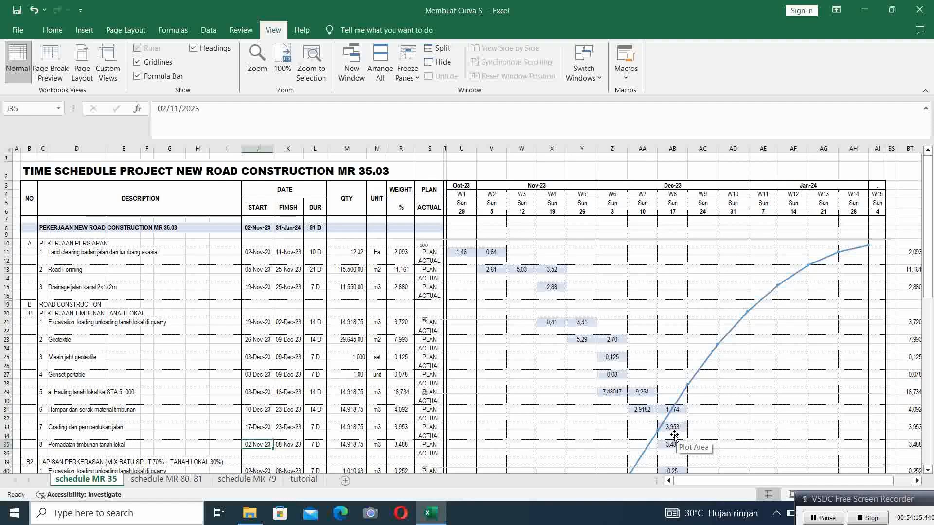
pyautogui.write('17/12')
pyautogui.press('Return')
pyautogui.scroll(-5, 528, 358)
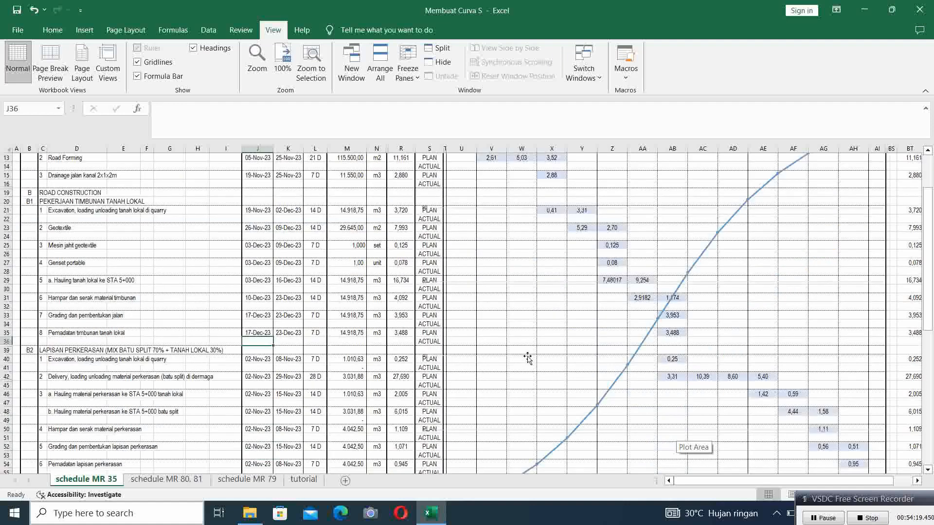
# - Split the sheet at cell S7 so the schedule's header rows and description columns scroll separately from the weekly plan
pyautogui.scroll(5, 621, 366)
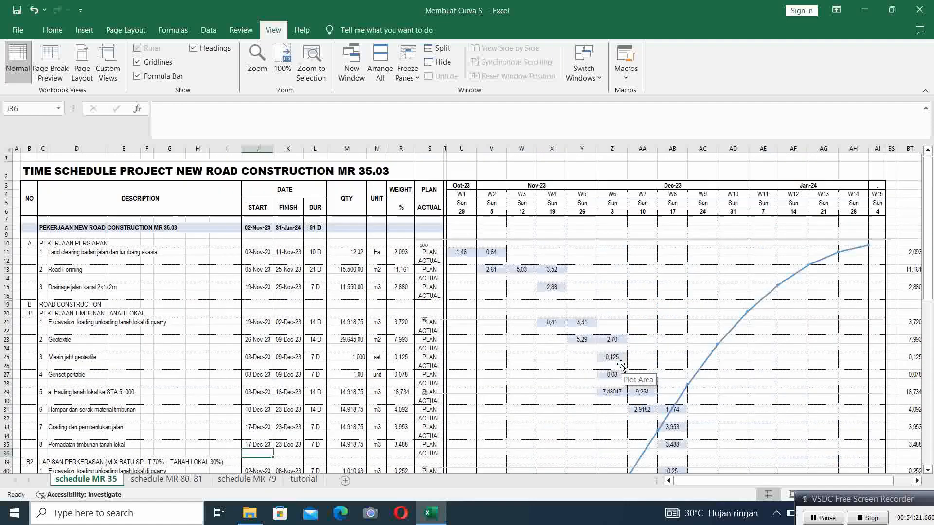
pyautogui.click(464, 223)
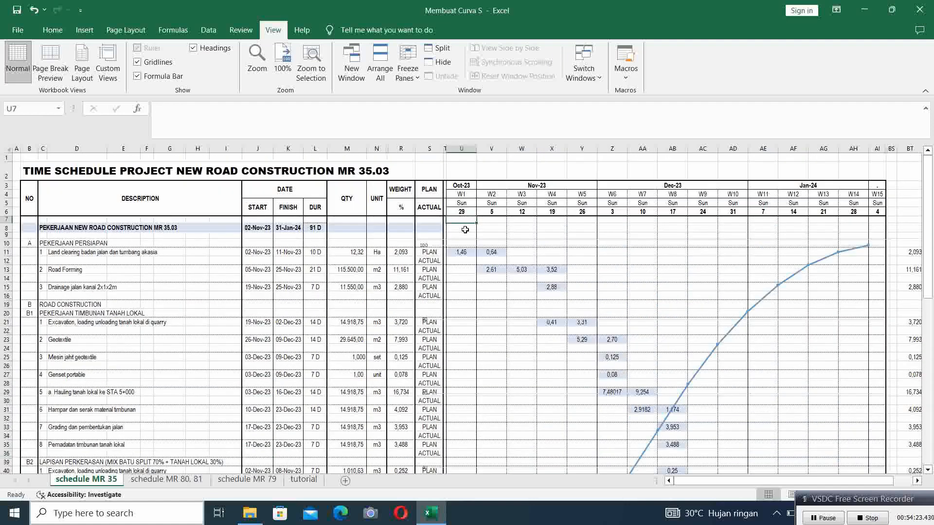
pyautogui.click(429, 220)
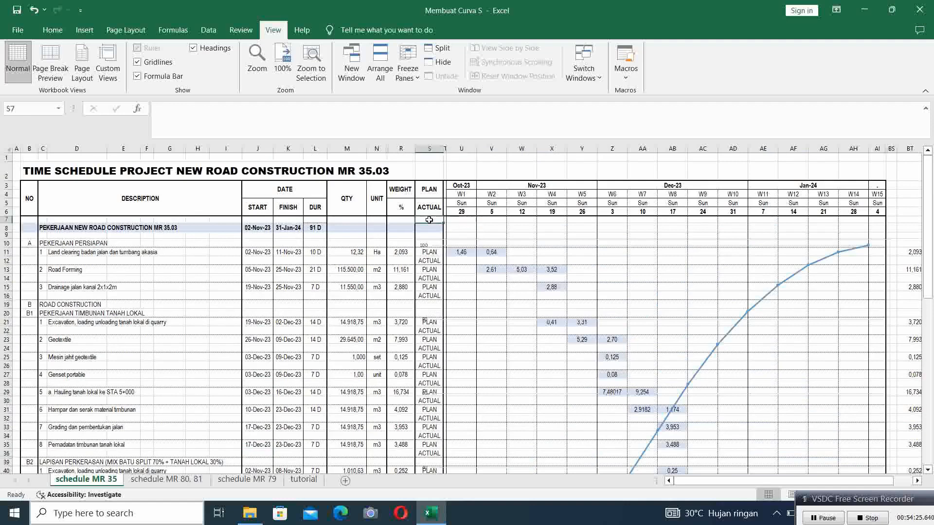
pyautogui.click(440, 49)
pyautogui.click(441, 50)
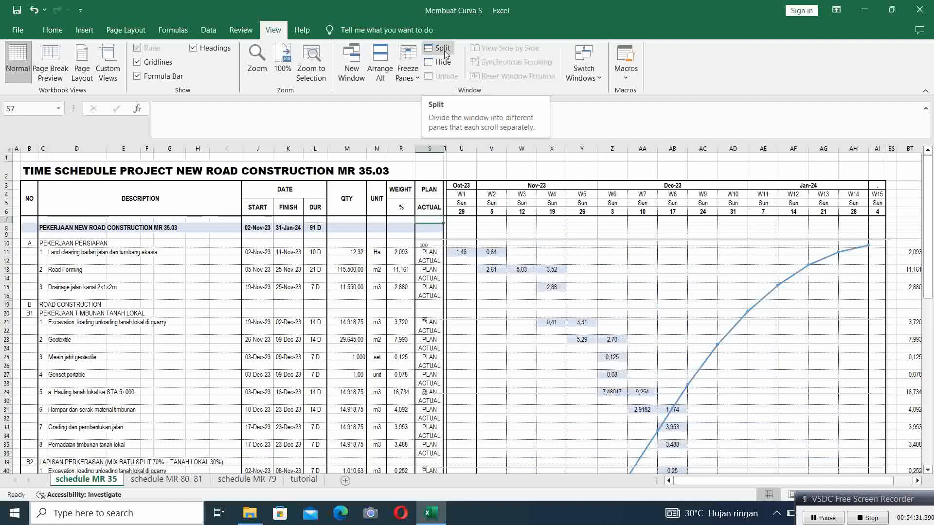
pyautogui.click(445, 50)
# - In section B2, set the start dates of Excavation (J40) and Delivery material perkerasan (J42) to 17/12
pyautogui.scroll(-8, 548, 308)
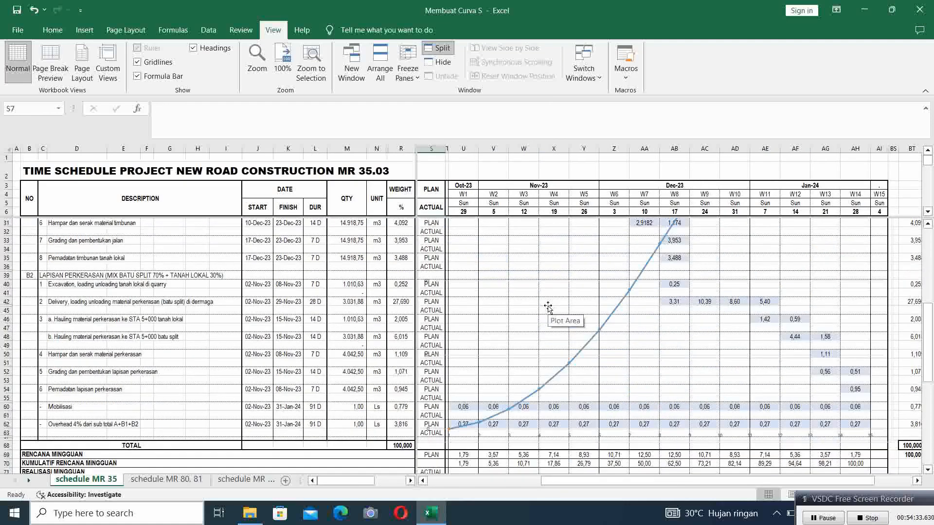
pyautogui.click(918, 482)
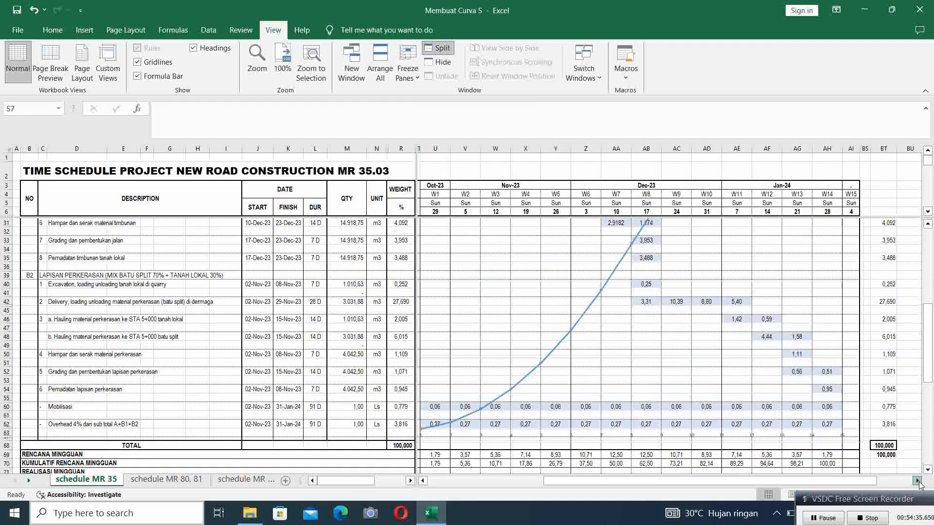
pyautogui.click(918, 481)
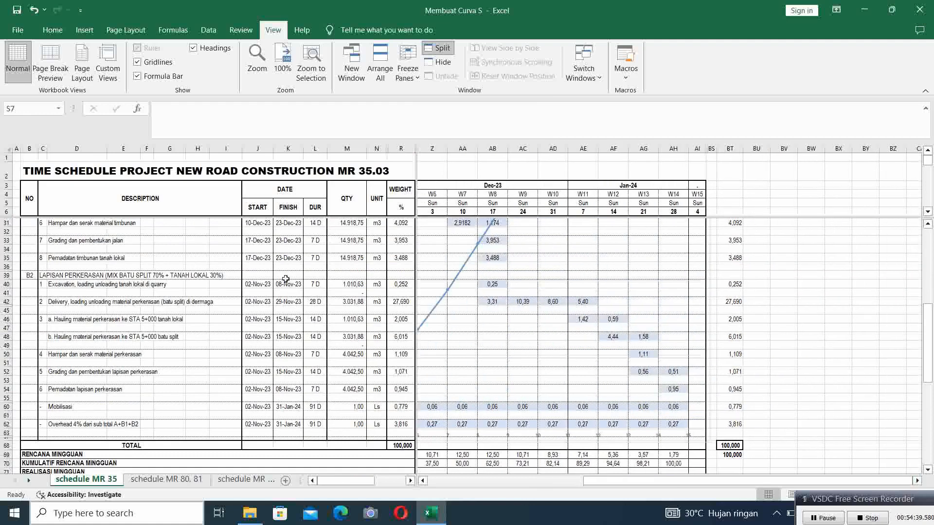
pyautogui.scroll(2, 285, 278)
pyautogui.scroll(2, 285, 278)
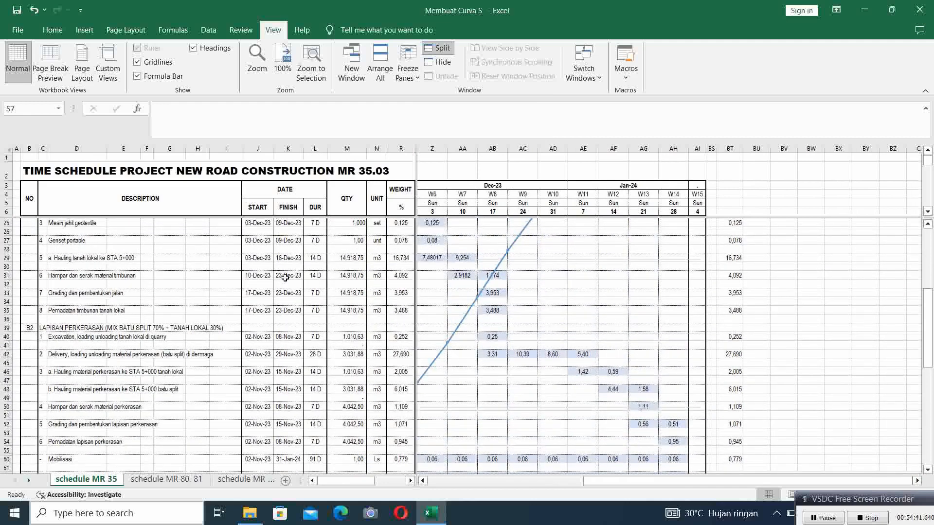
pyautogui.scroll(-3, 285, 278)
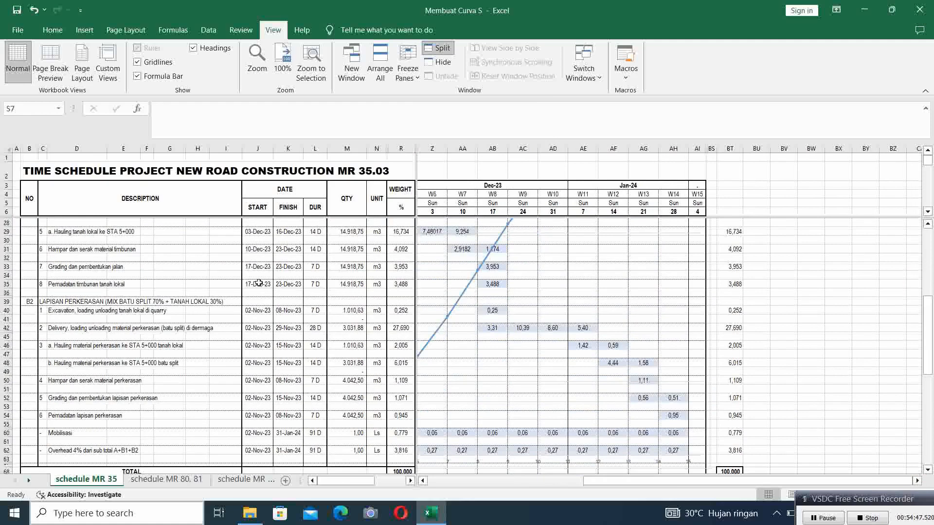
pyautogui.click(258, 310)
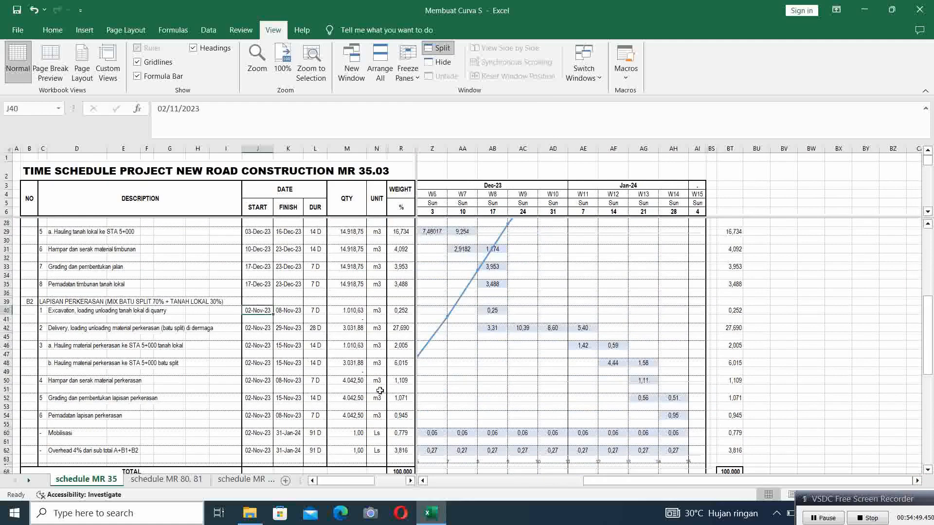
pyautogui.write('17/12')
pyautogui.press('Return')
pyautogui.press('Down')
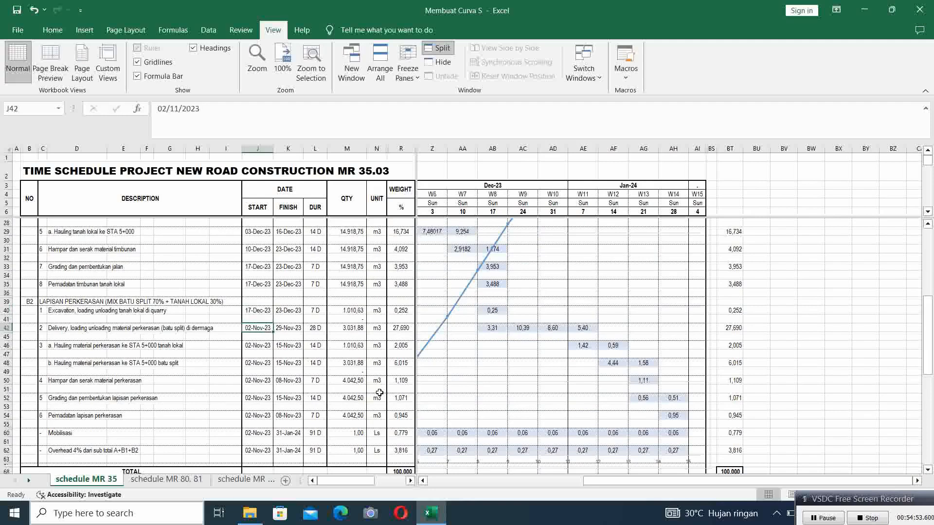
pyautogui.write('17/12')
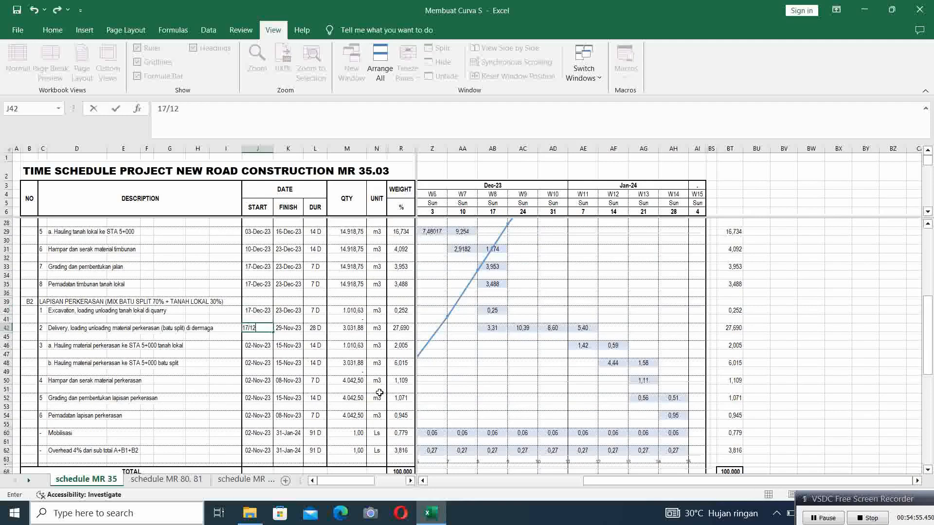
pyautogui.press('Return')
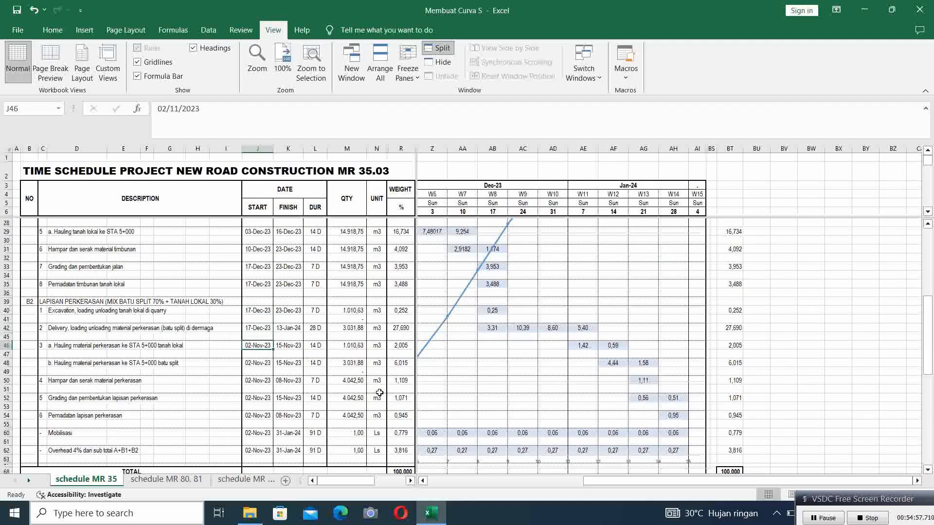
# - Set the start date of Hauling material perkerasan tanah lokal (J46) to 7/1/24 and of batu split (J48) to 14/1/24
pyautogui.write('7/1/24')
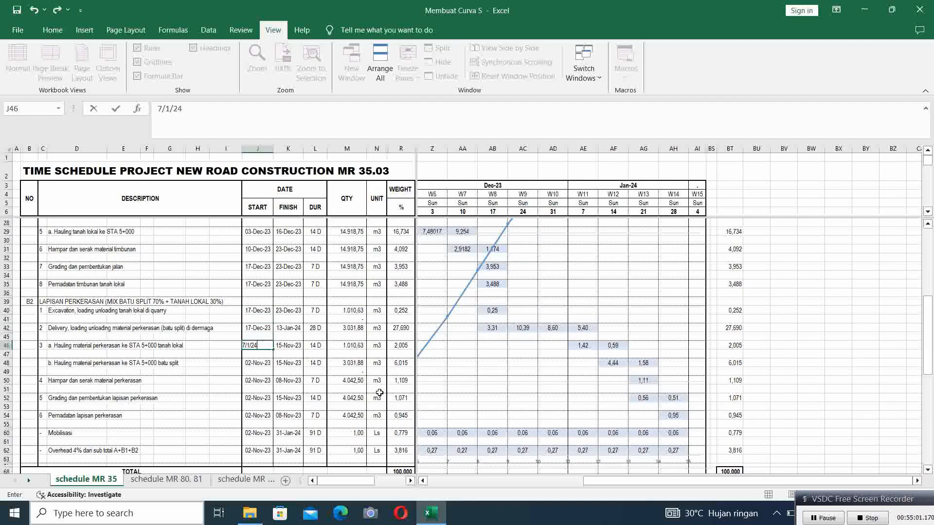
pyautogui.press('Return')
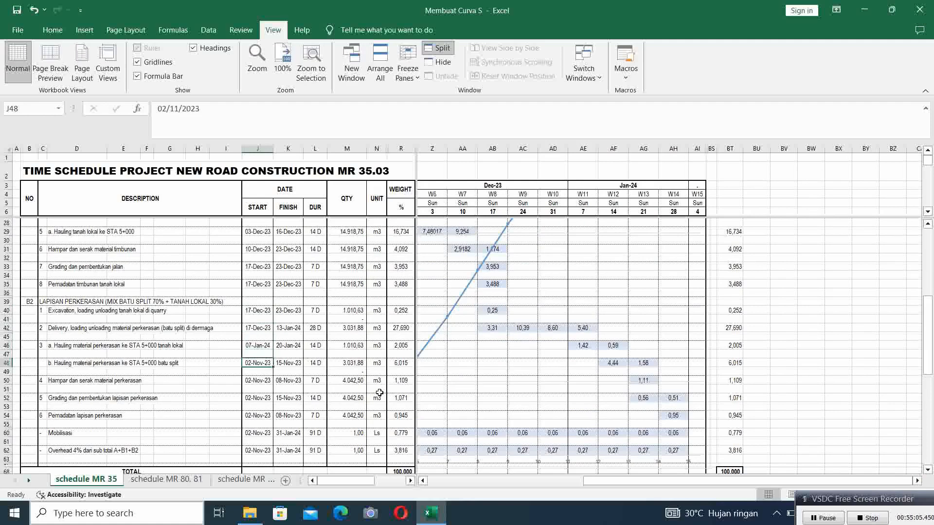
pyautogui.write('14/1/24')
pyautogui.press('Return')
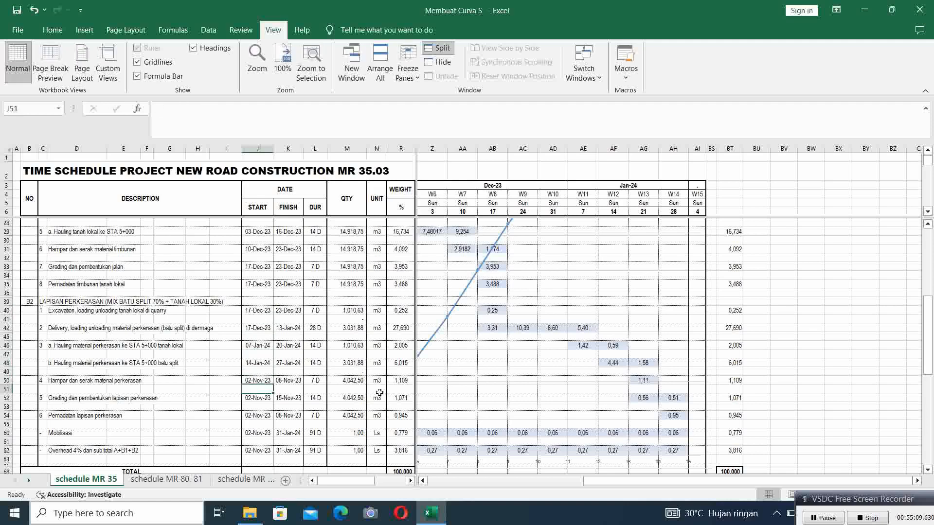
# - Set the start dates of Hampar dan serak material perkerasan (J50) and Grading dan pembentukan lapisan perkerasan (J52) to 21/1/24
pyautogui.press('Up')
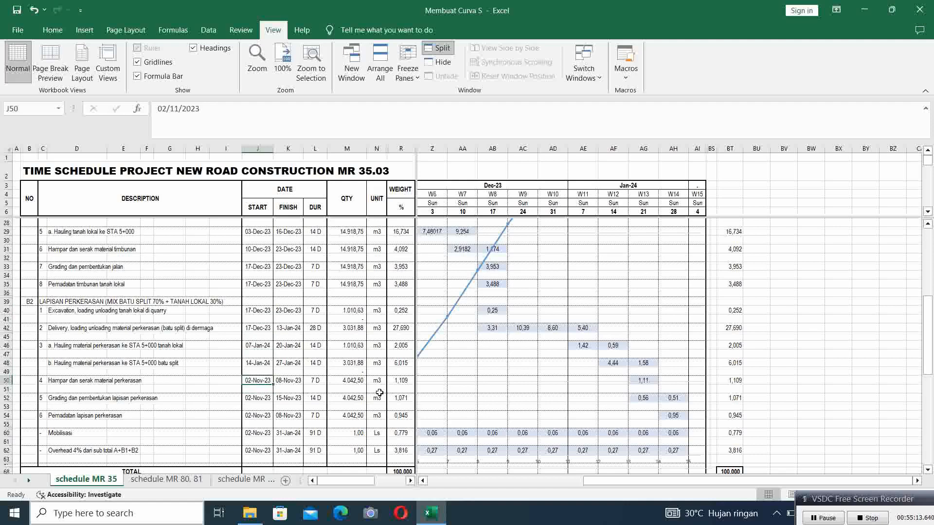
pyautogui.write('21/1/24')
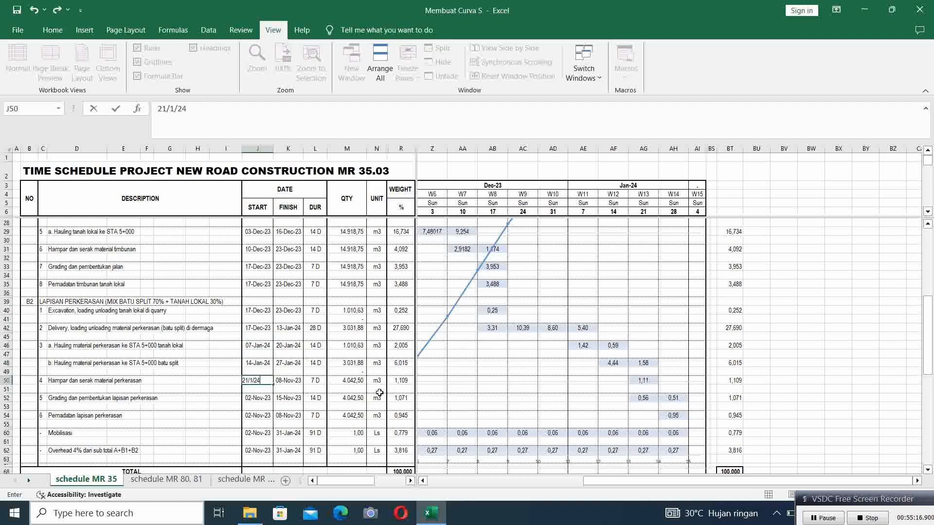
pyautogui.press('Return')
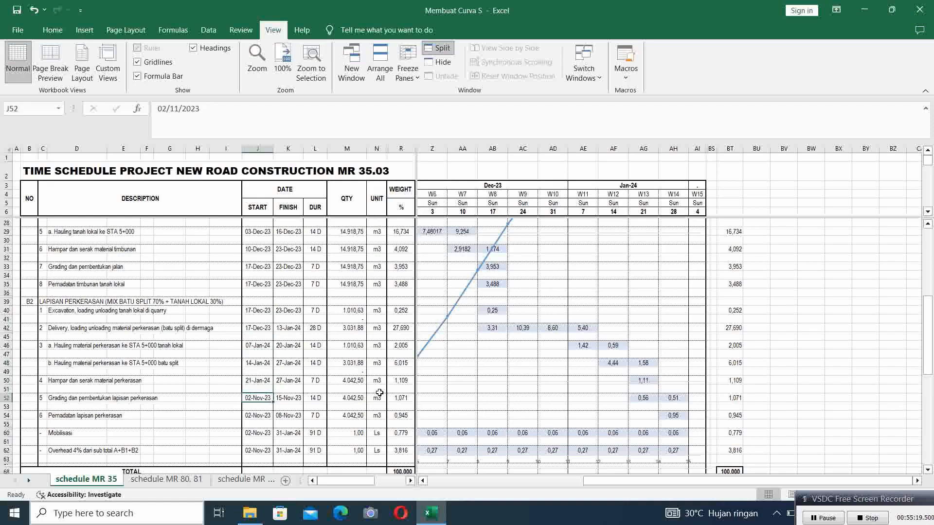
pyautogui.write('21/1/24')
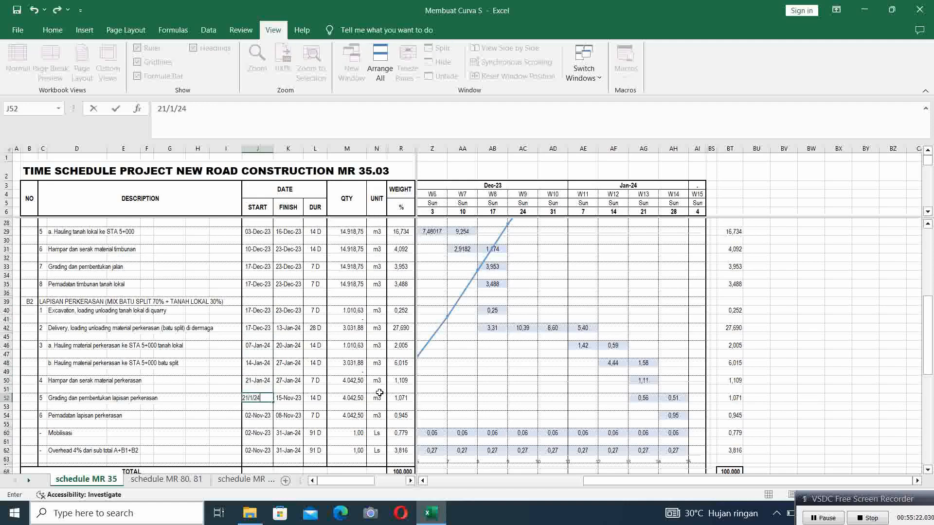
pyautogui.press('Return')
# - Set the start date of Pemadatan lapisan perkerasan (J54) to 28/1/24
pyautogui.press('Down')
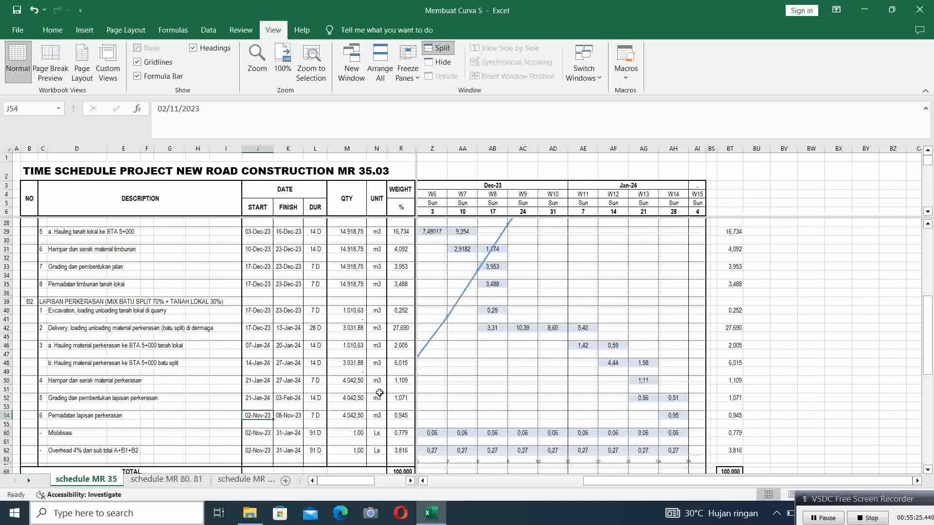
pyautogui.write('28/1/24')
pyautogui.press('Return')
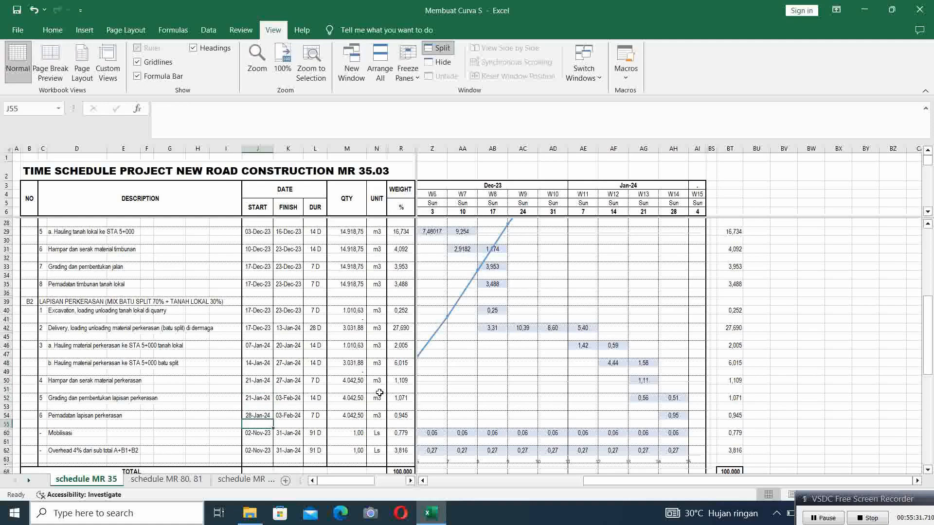
pyautogui.press('Down')
pyautogui.write('28/')
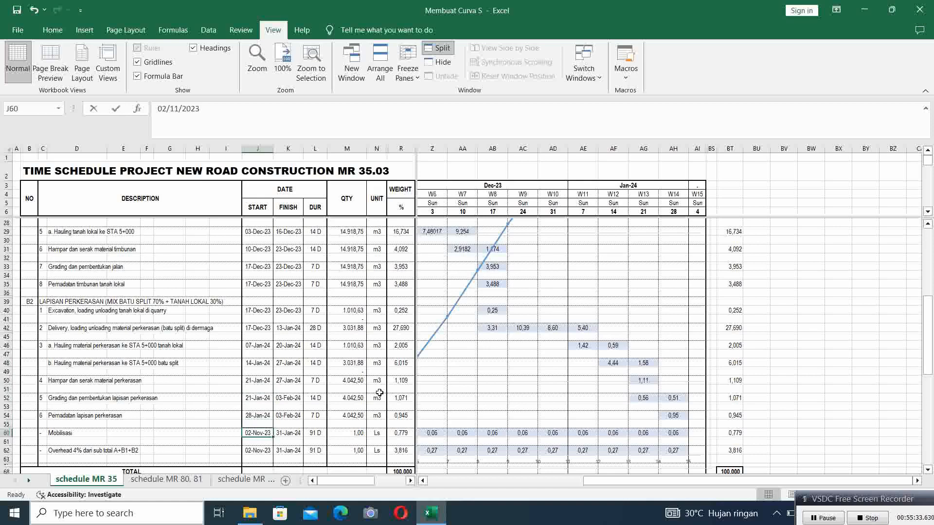
pyautogui.write('1/24')
pyautogui.press('Return')
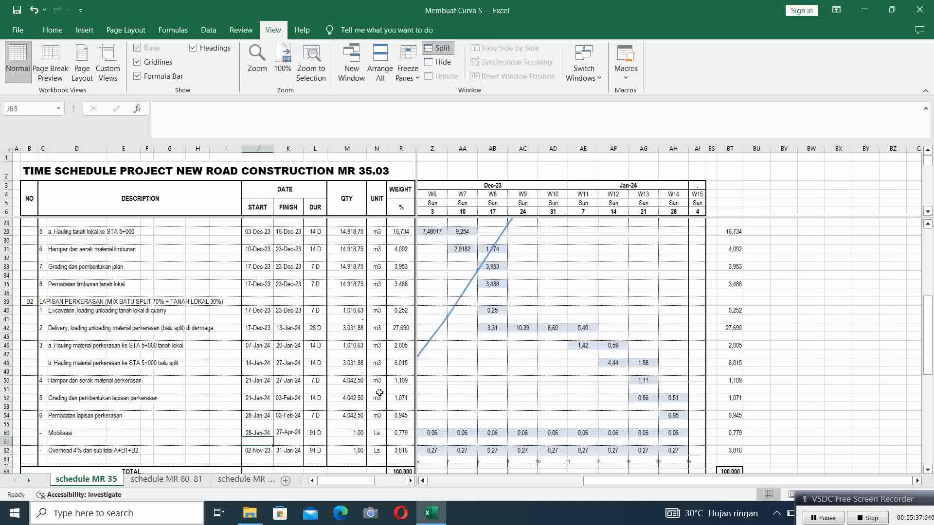
pyautogui.press('Up')
pyautogui.press('Up')
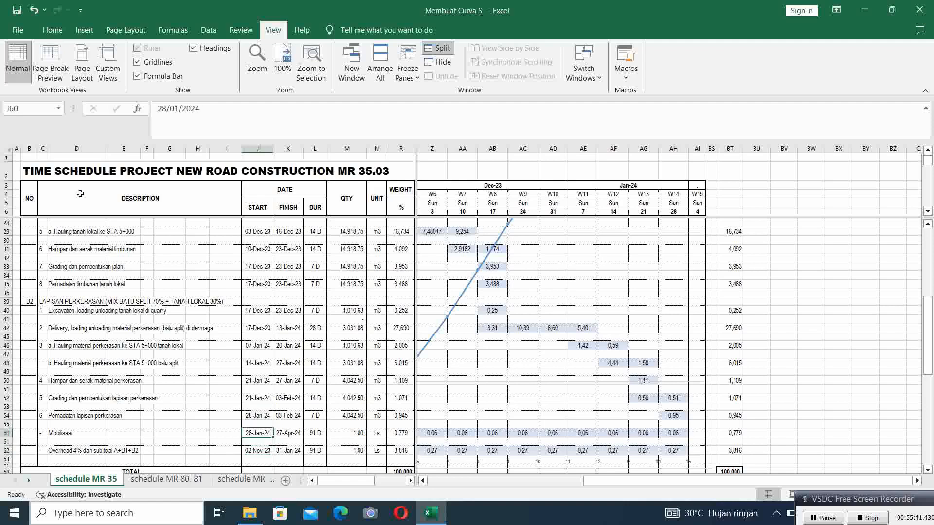
pyautogui.click(32, 13)
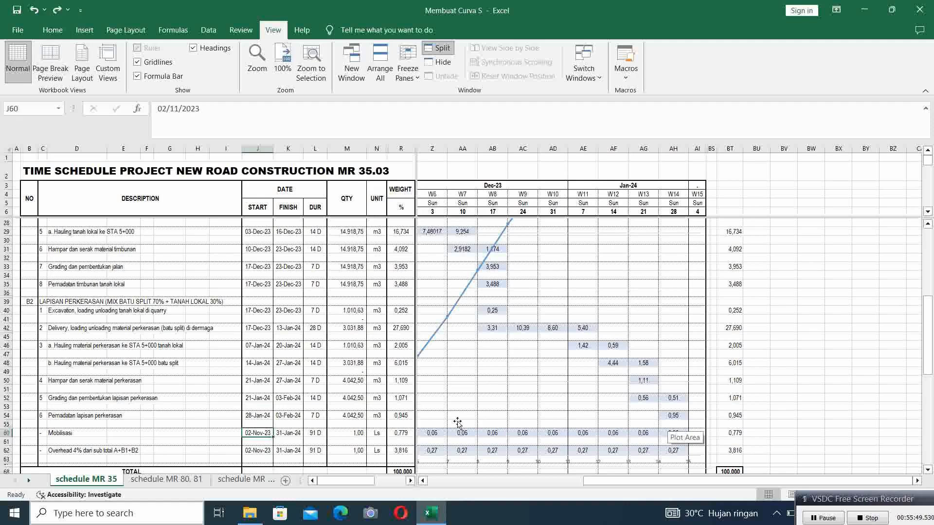
# - Set the duration of Grading dan pembentukan lapisan perkerasan (L52) to 11 days and of Pemadatan lapisan perkerasan (L54) to 4 days
pyautogui.click(314, 399)
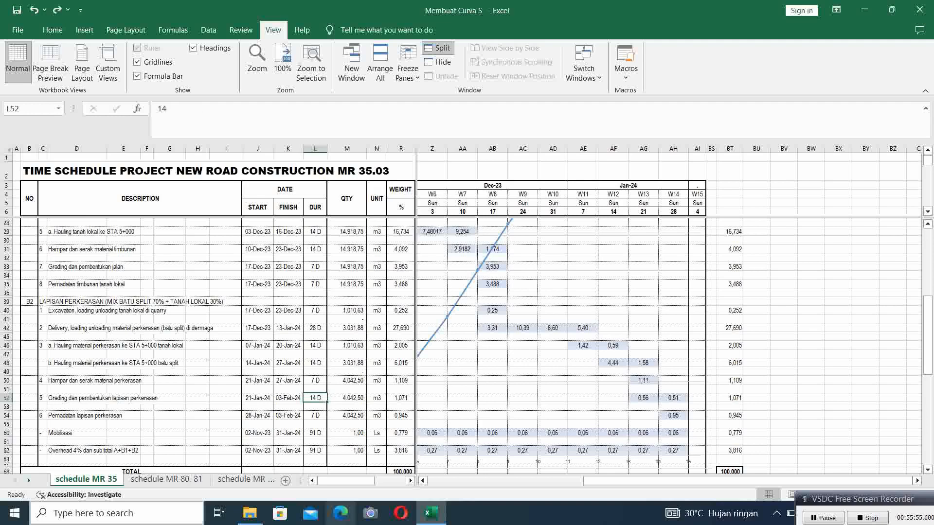
pyautogui.write('11')
pyautogui.press('Return')
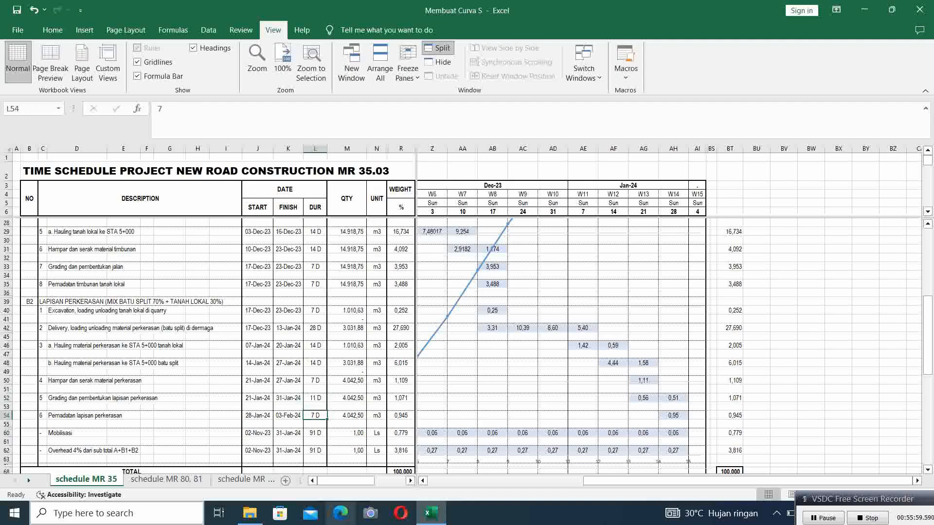
pyautogui.write('11')
pyautogui.press('BackSpace')
pyautogui.press('BackSpace')
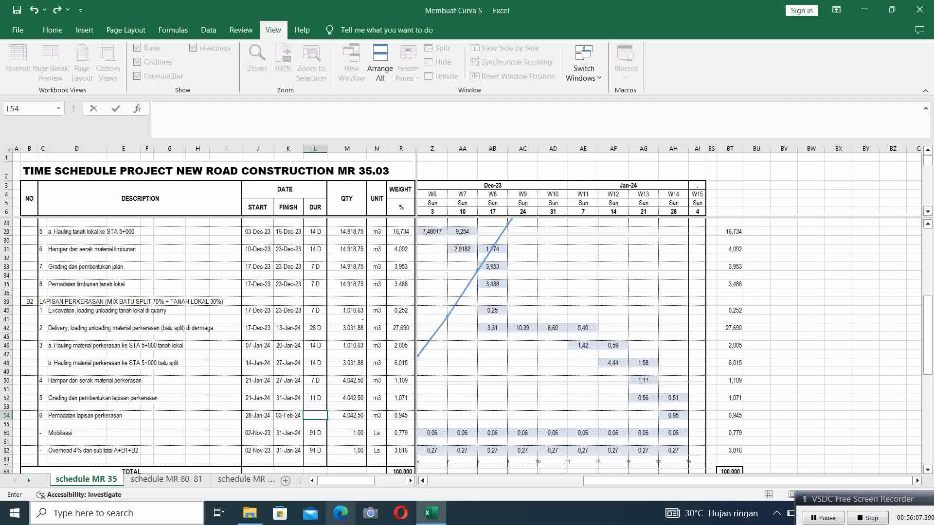
pyautogui.write('4')
pyautogui.hotkey('ctrl', 'Return')
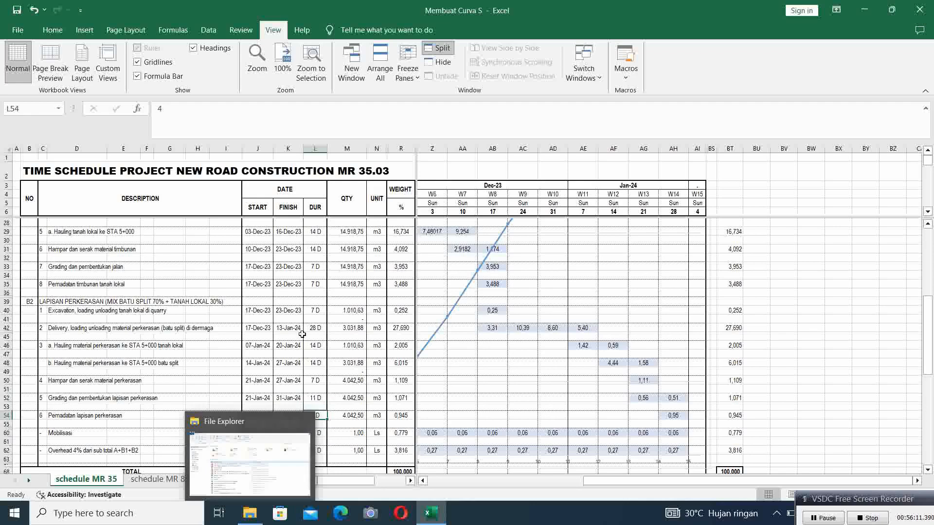
# - Check the cell contents of the overall project start date (J8) and finish date (K8)
pyautogui.scroll(3, 290, 285)
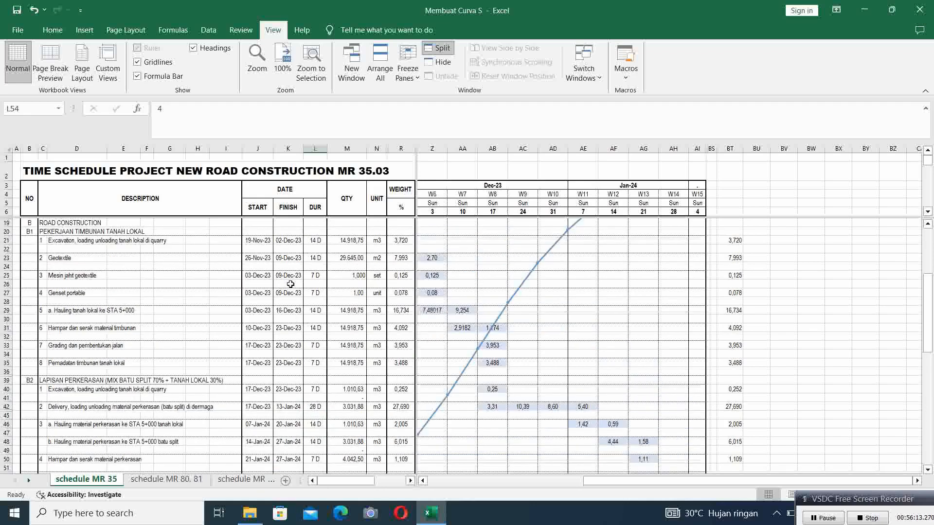
pyautogui.scroll(6, 290, 284)
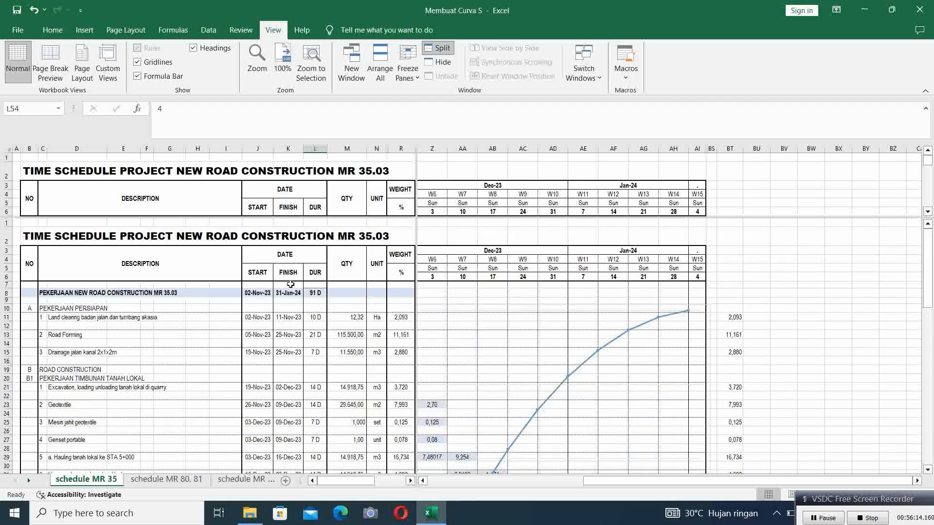
pyautogui.click(253, 296)
pyautogui.click(289, 295)
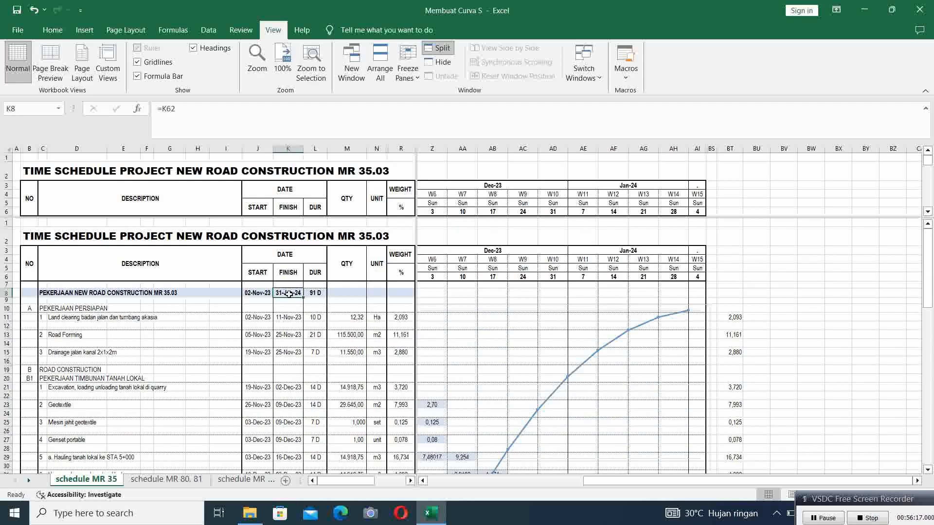
# - Remove the window split from the MR 35.03 schedule so the sheet displays as a single pane
pyautogui.click(315, 325)
pyautogui.scroll(-12, 349, 390)
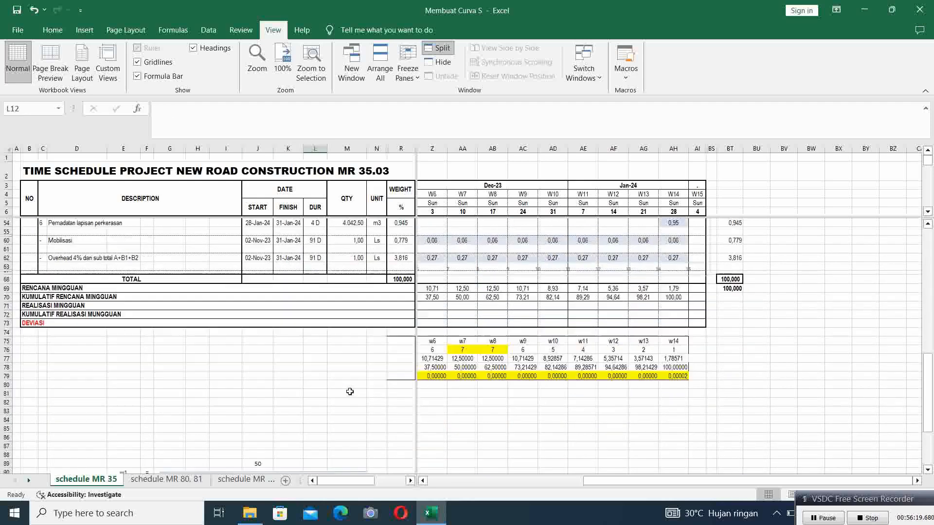
pyautogui.click(422, 481)
pyautogui.click(423, 480)
pyautogui.click(422, 480)
pyautogui.click(423, 481)
pyautogui.scroll(12, 380, 341)
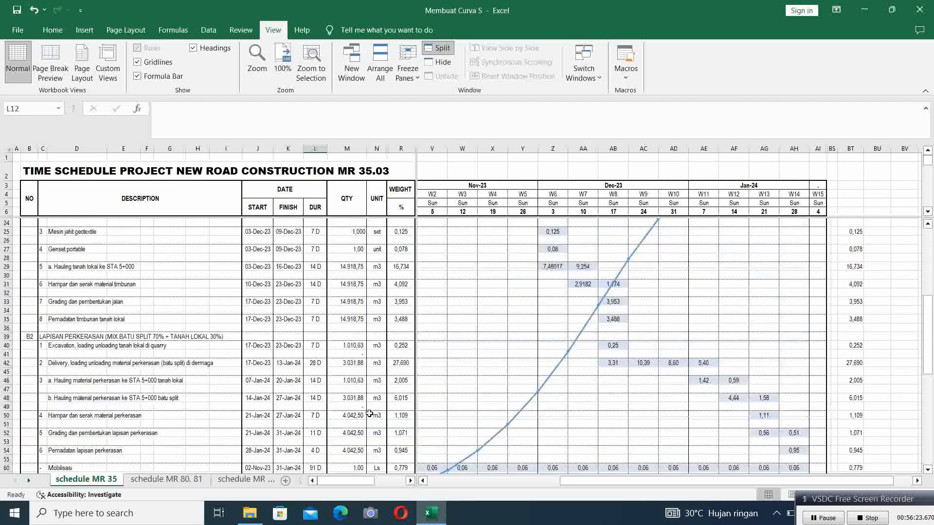
pyautogui.click(439, 49)
pyautogui.scroll(-3, 489, 355)
pyautogui.scroll(3, 490, 355)
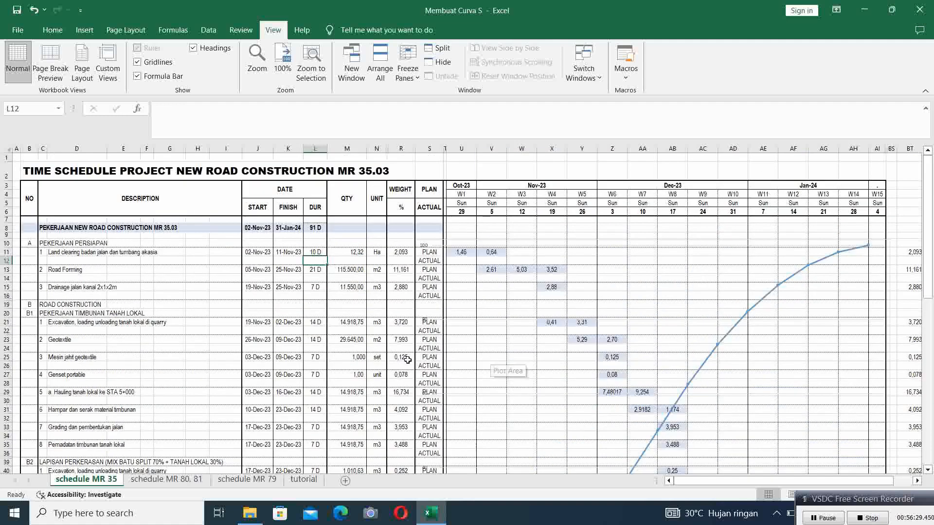
pyautogui.scroll(-12, 408, 359)
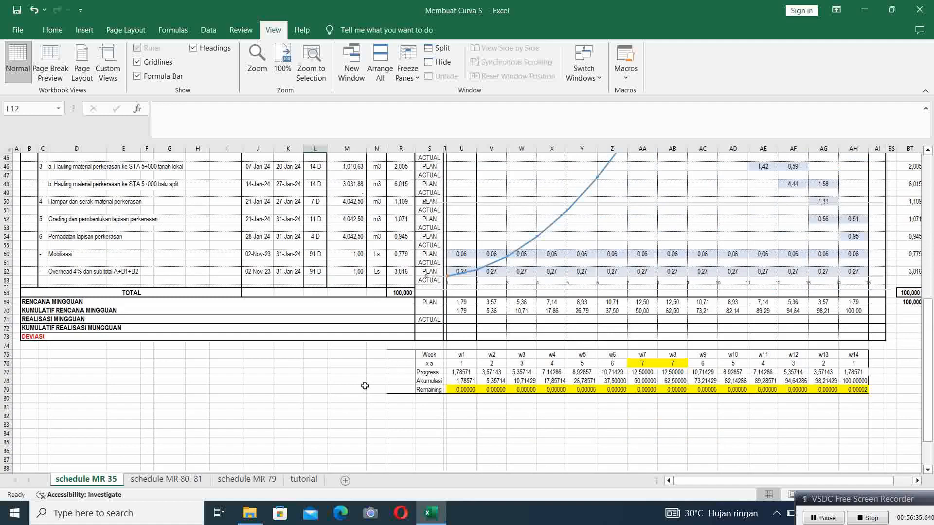
pyautogui.scroll(12, 364, 386)
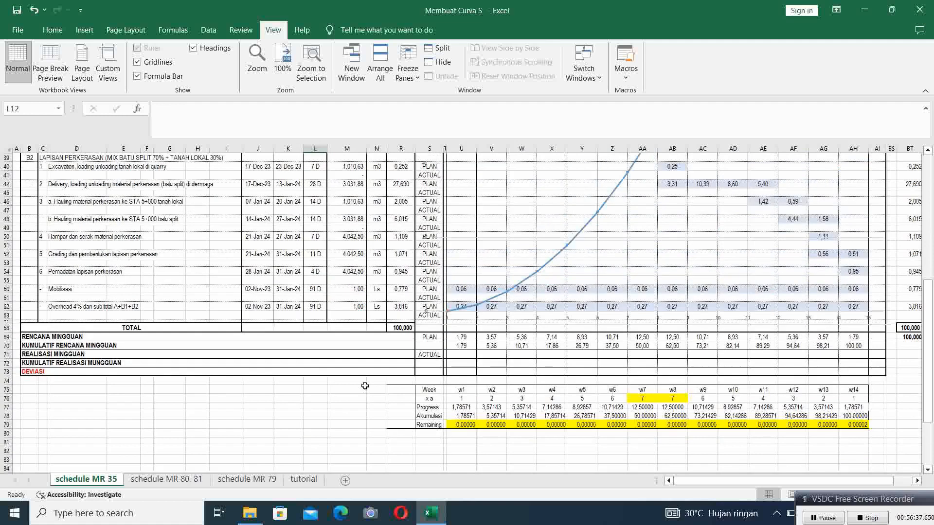
pyautogui.scroll(1, 365, 385)
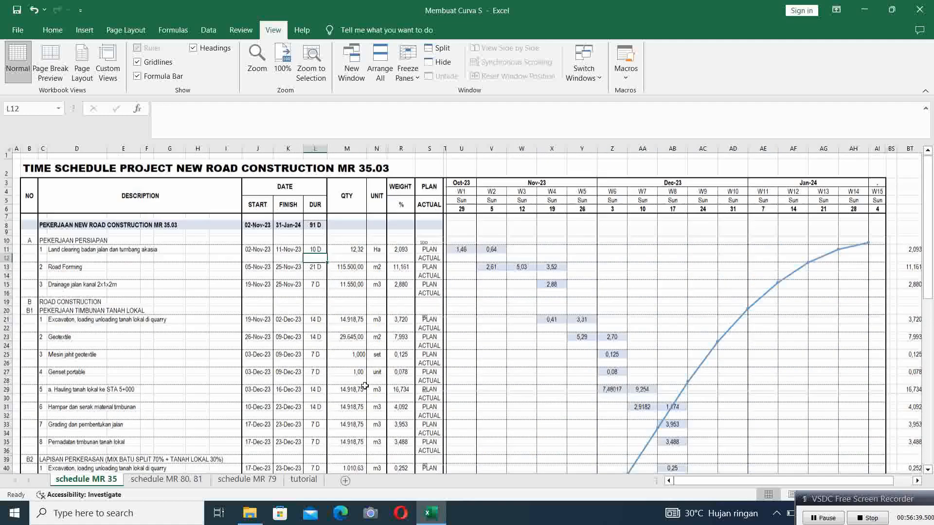